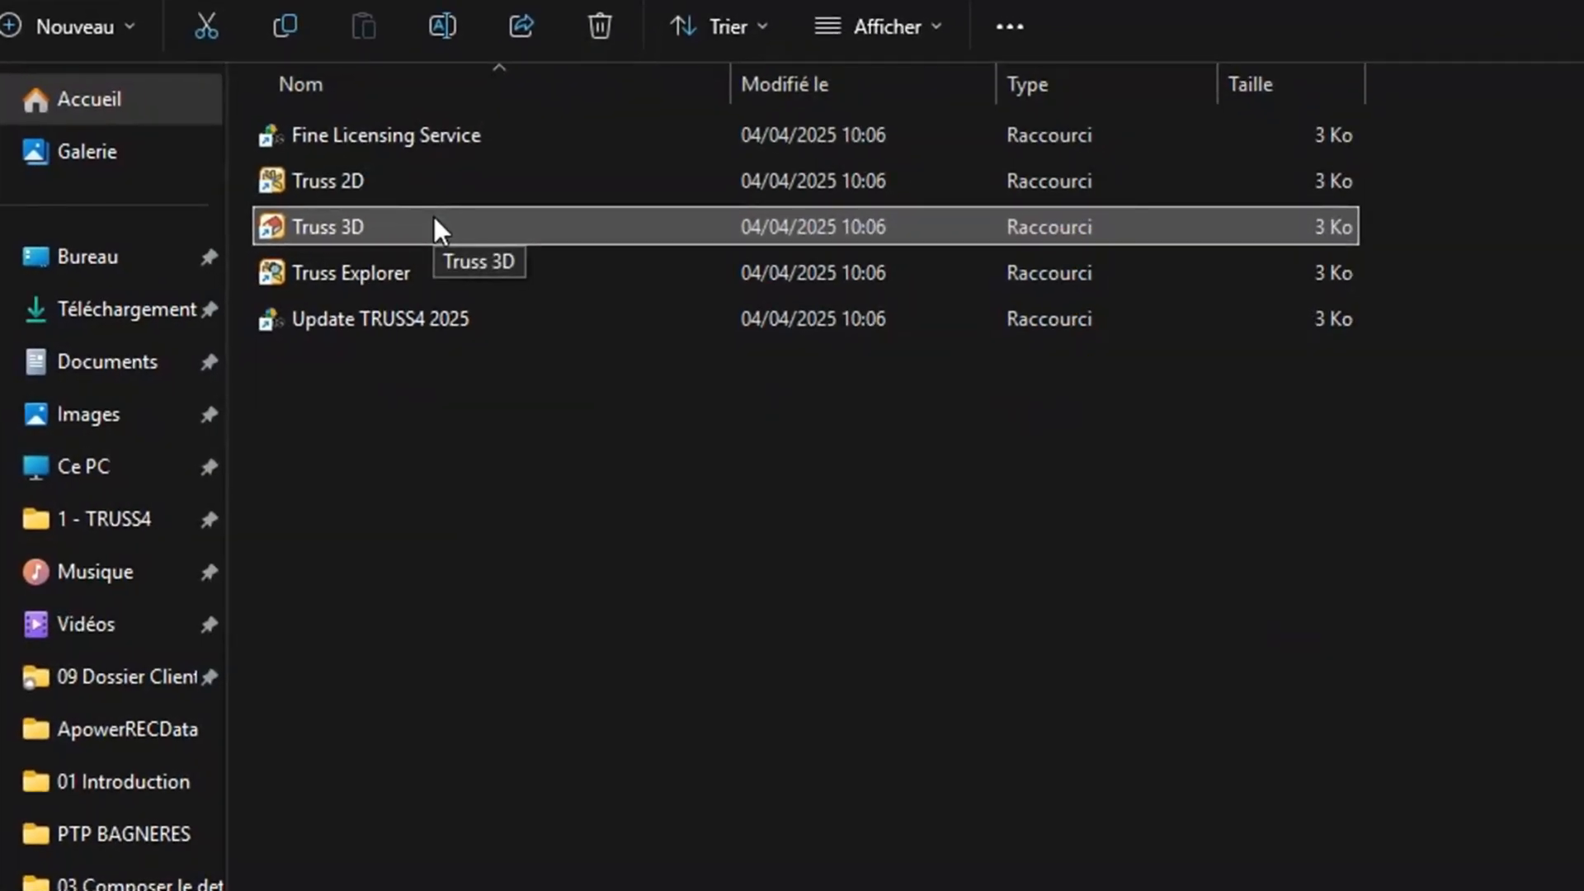
Start Truss 3D and set up a new project named Detail du pied in the default project location.
double_click(436, 227)
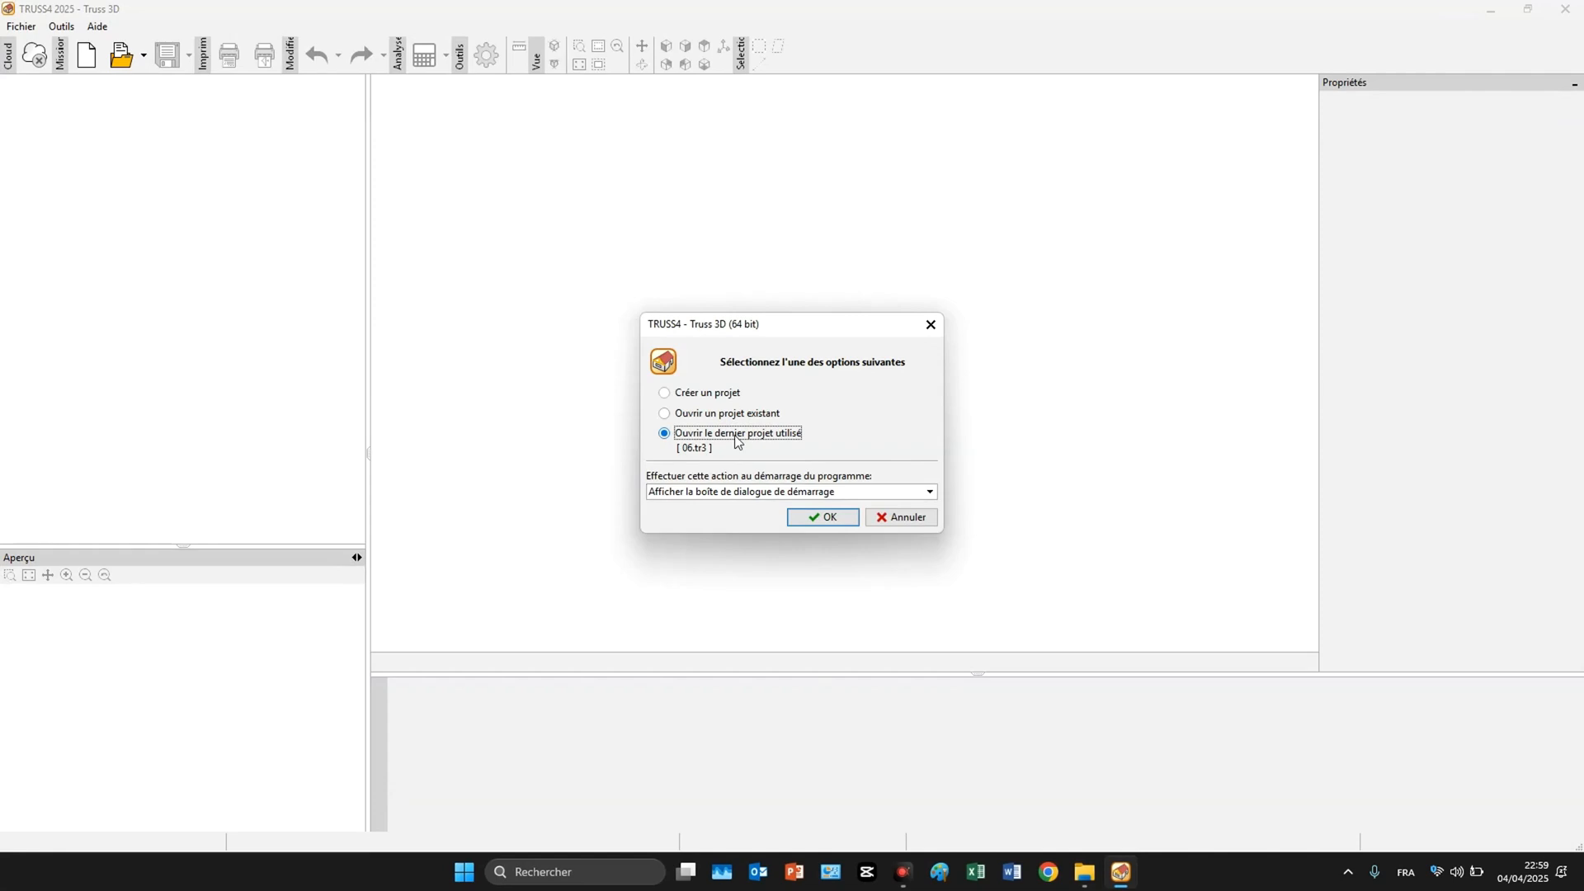
click(710, 394)
click(825, 518)
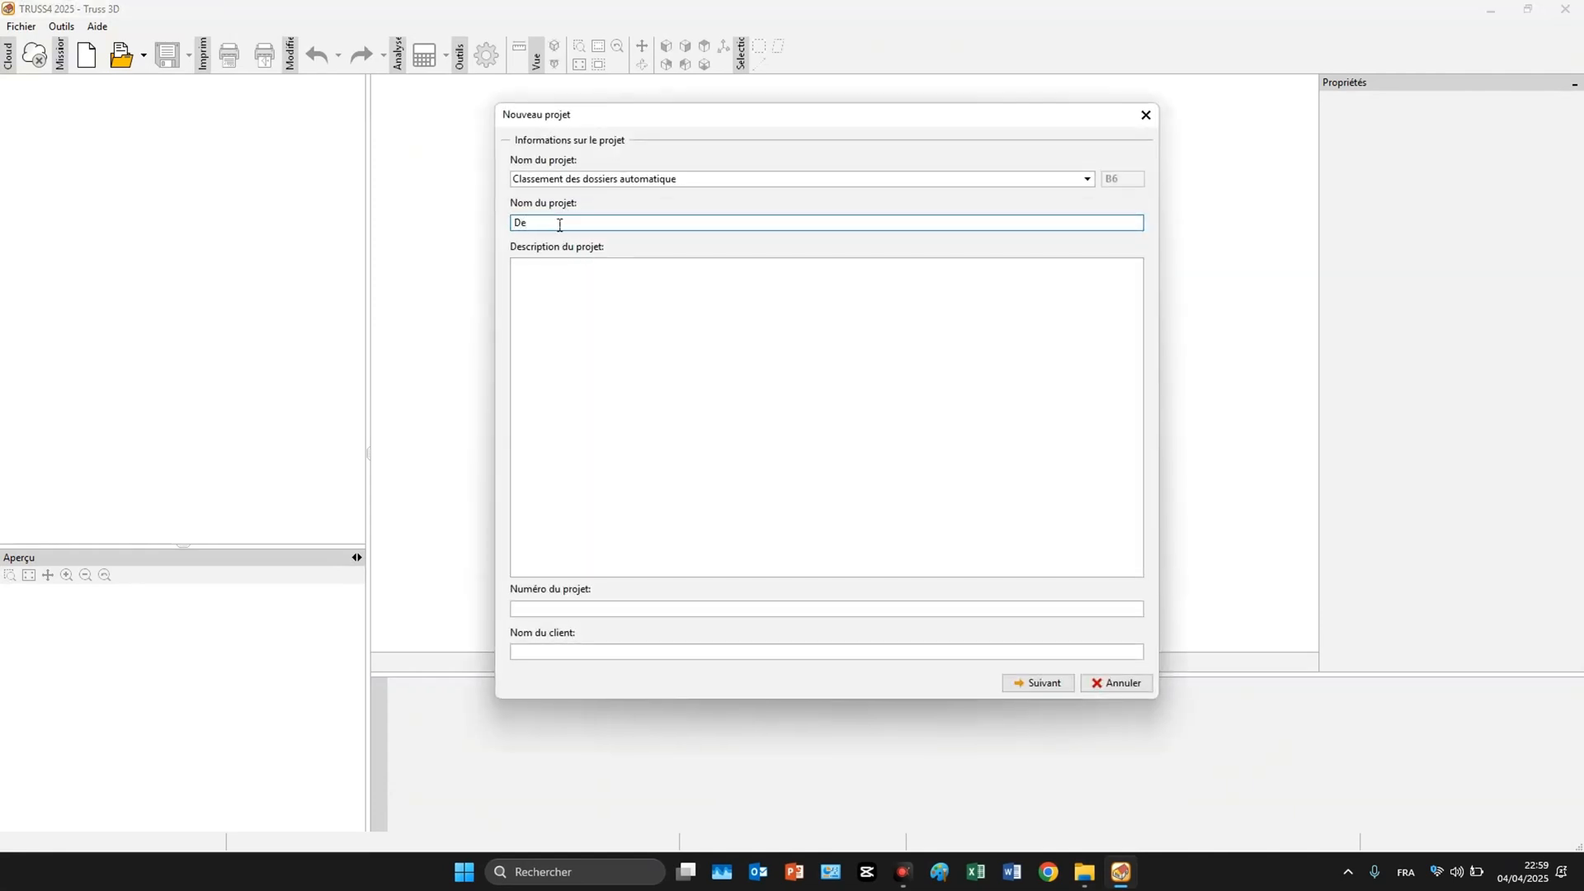
text(Detail du pied)
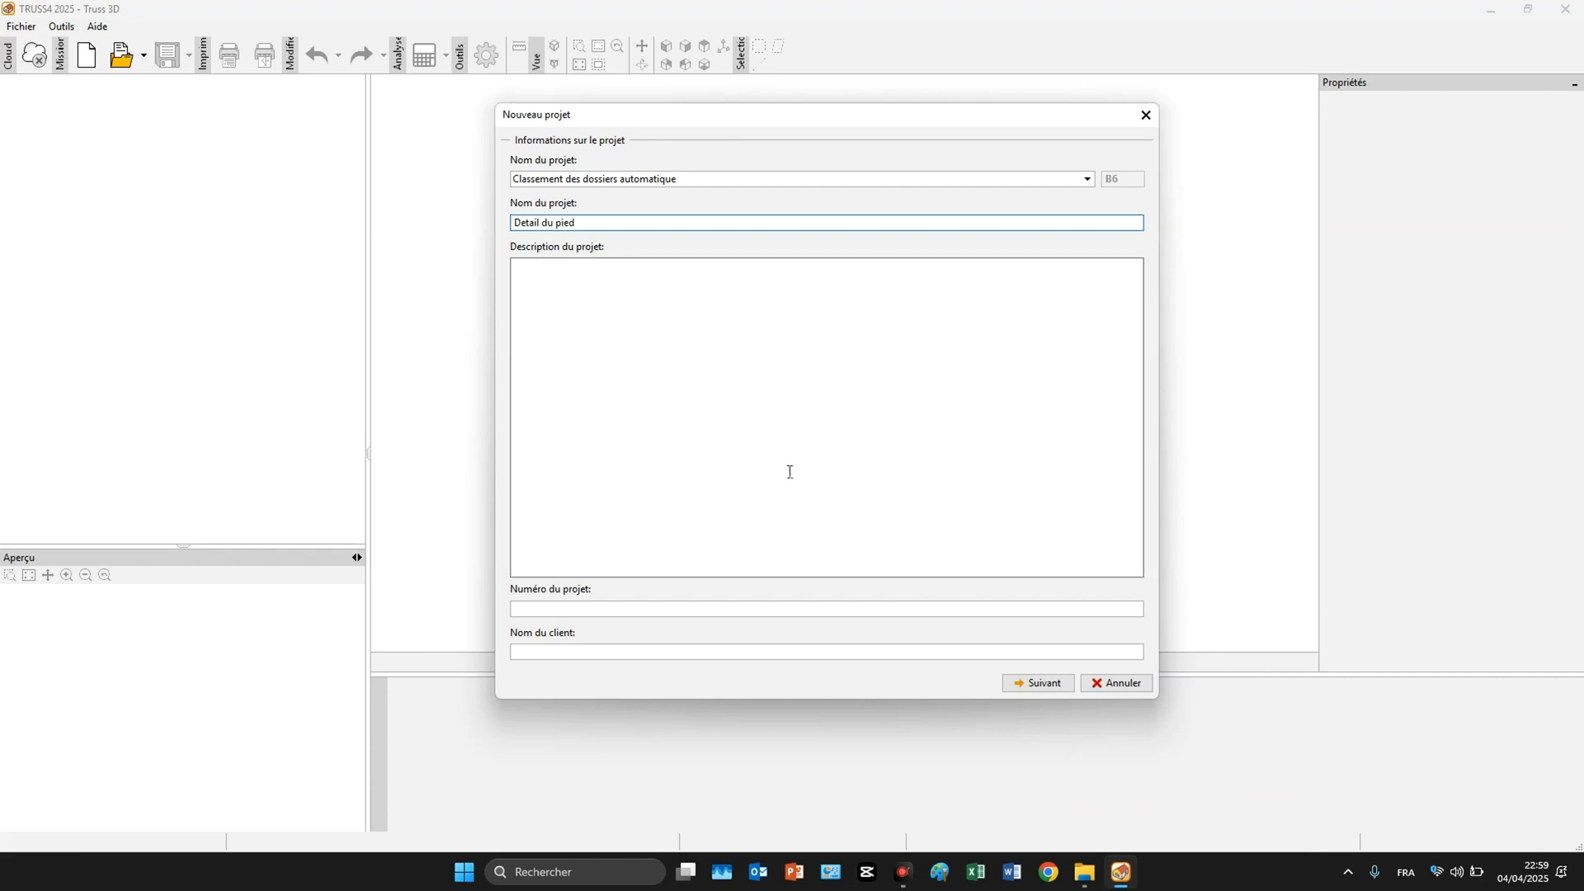
click(1041, 683)
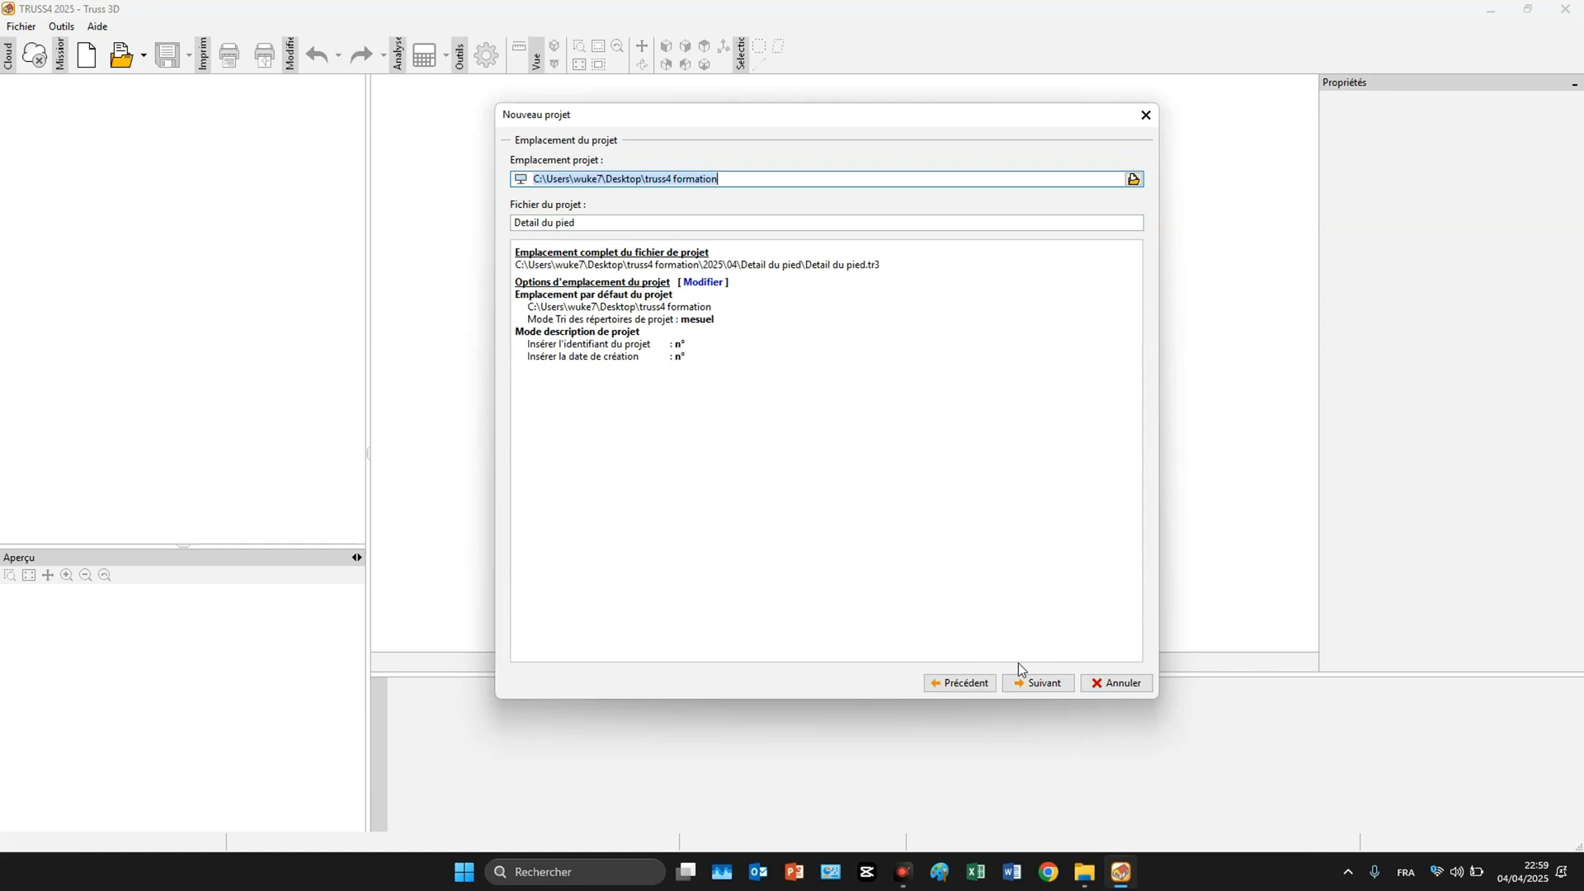
click(1036, 681)
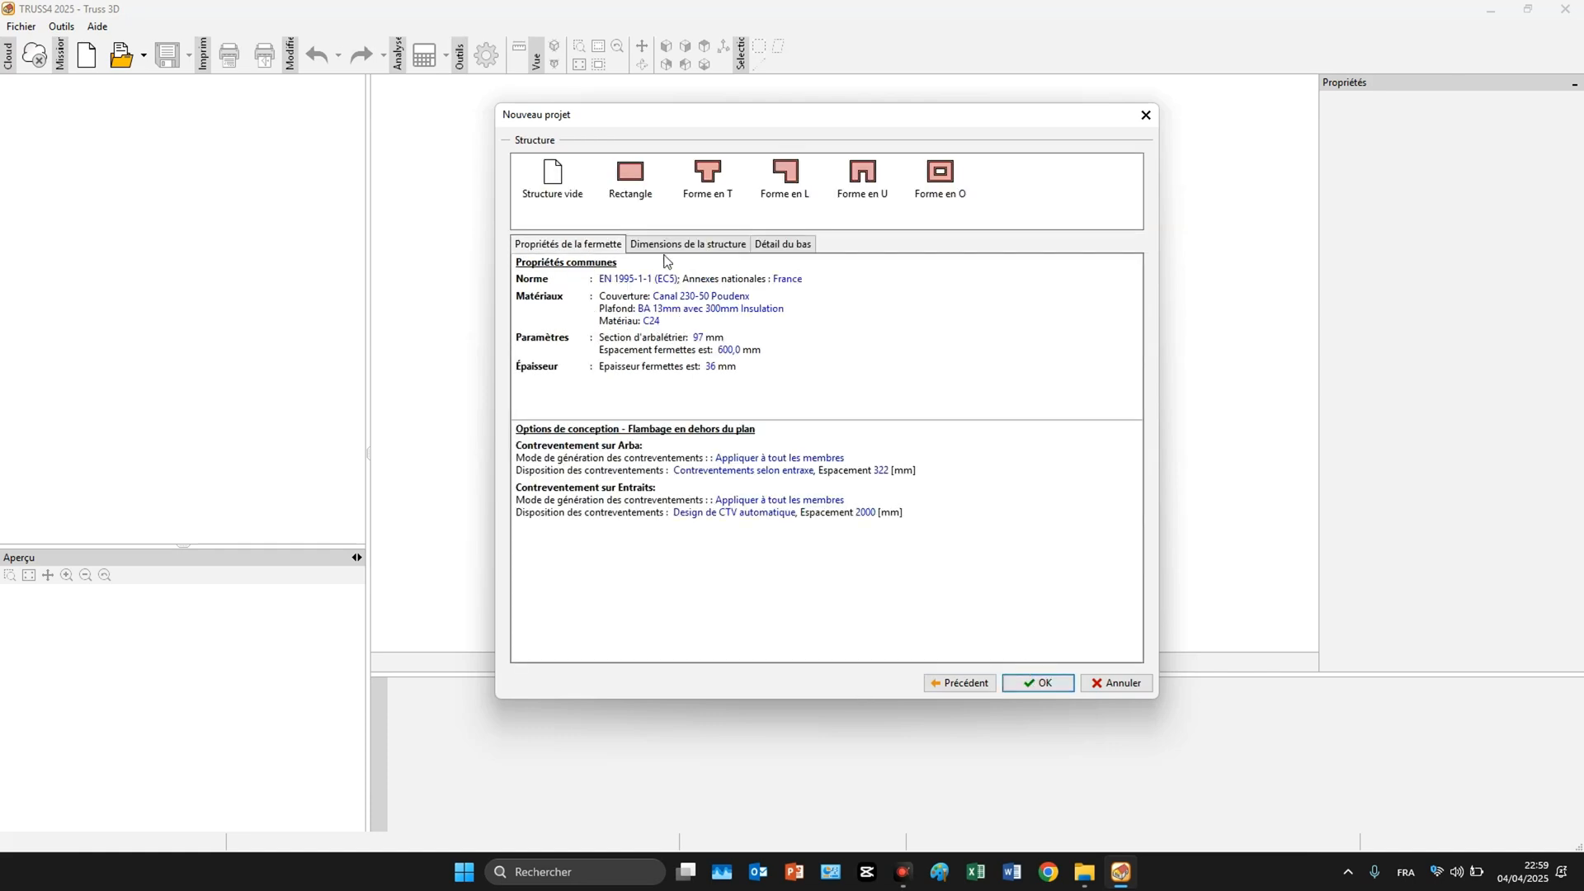
Choose the Rectangle structure and set the internal length of the eaves walls (murs de rive) to 0 mm.
click(639, 179)
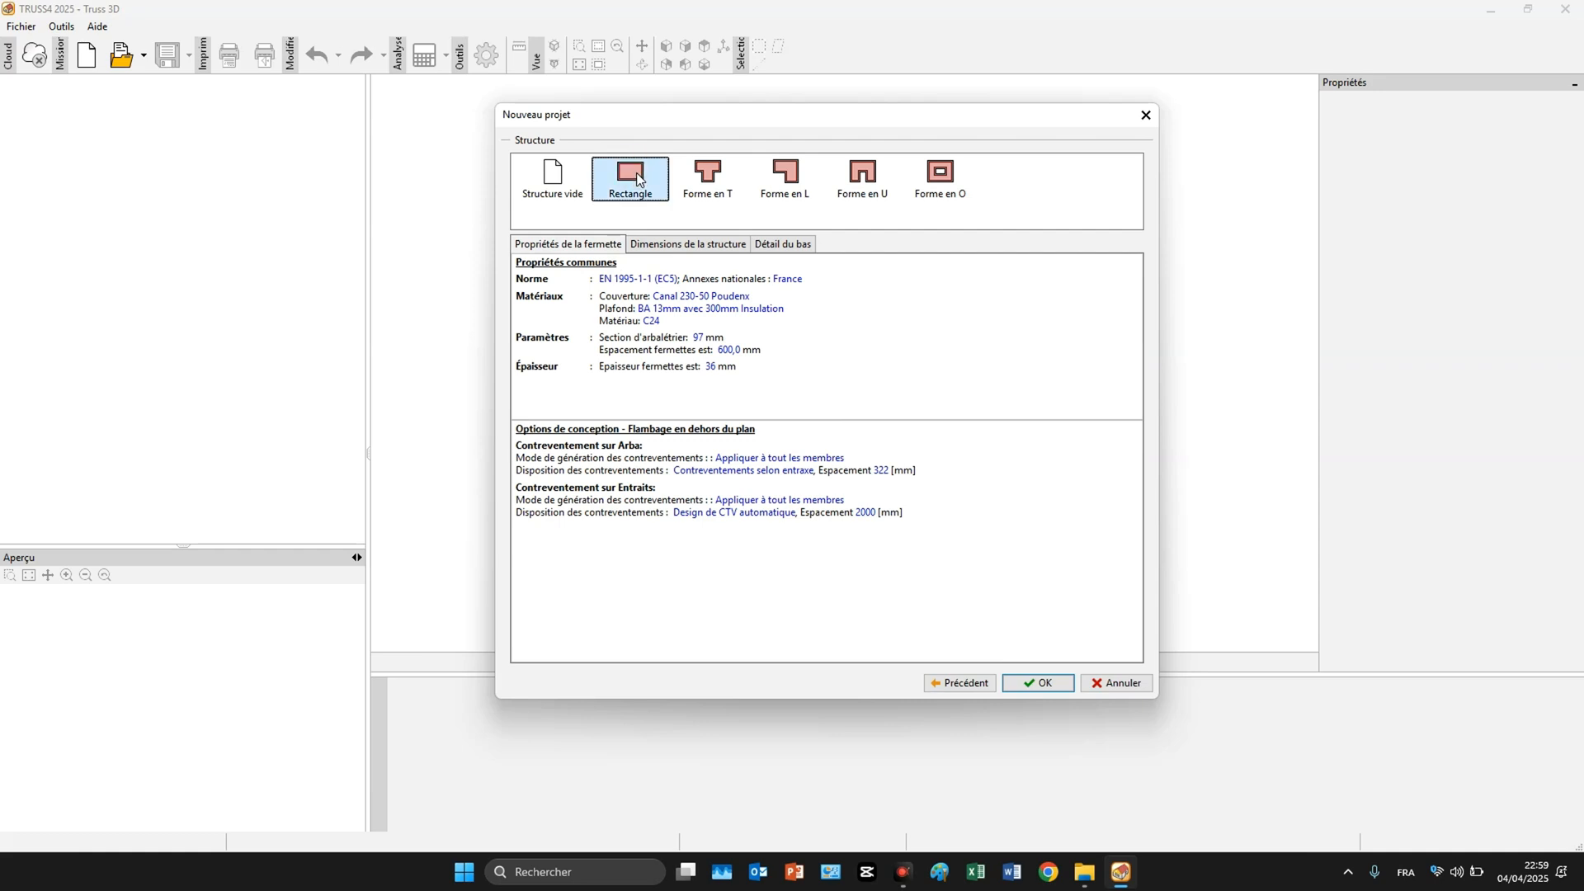
click(692, 246)
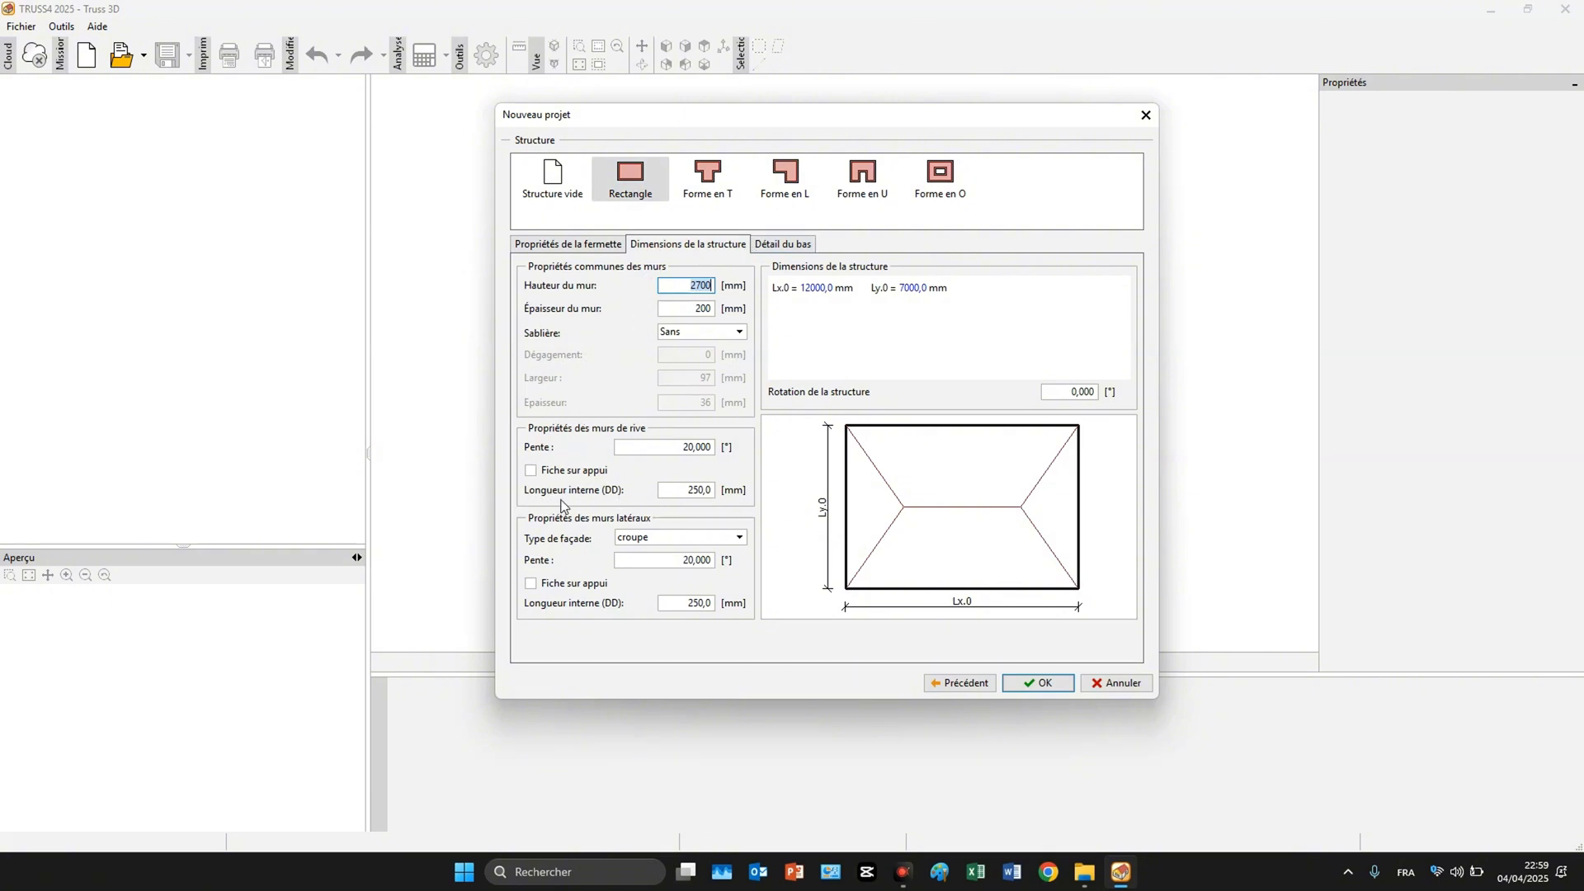
double_click(698, 491)
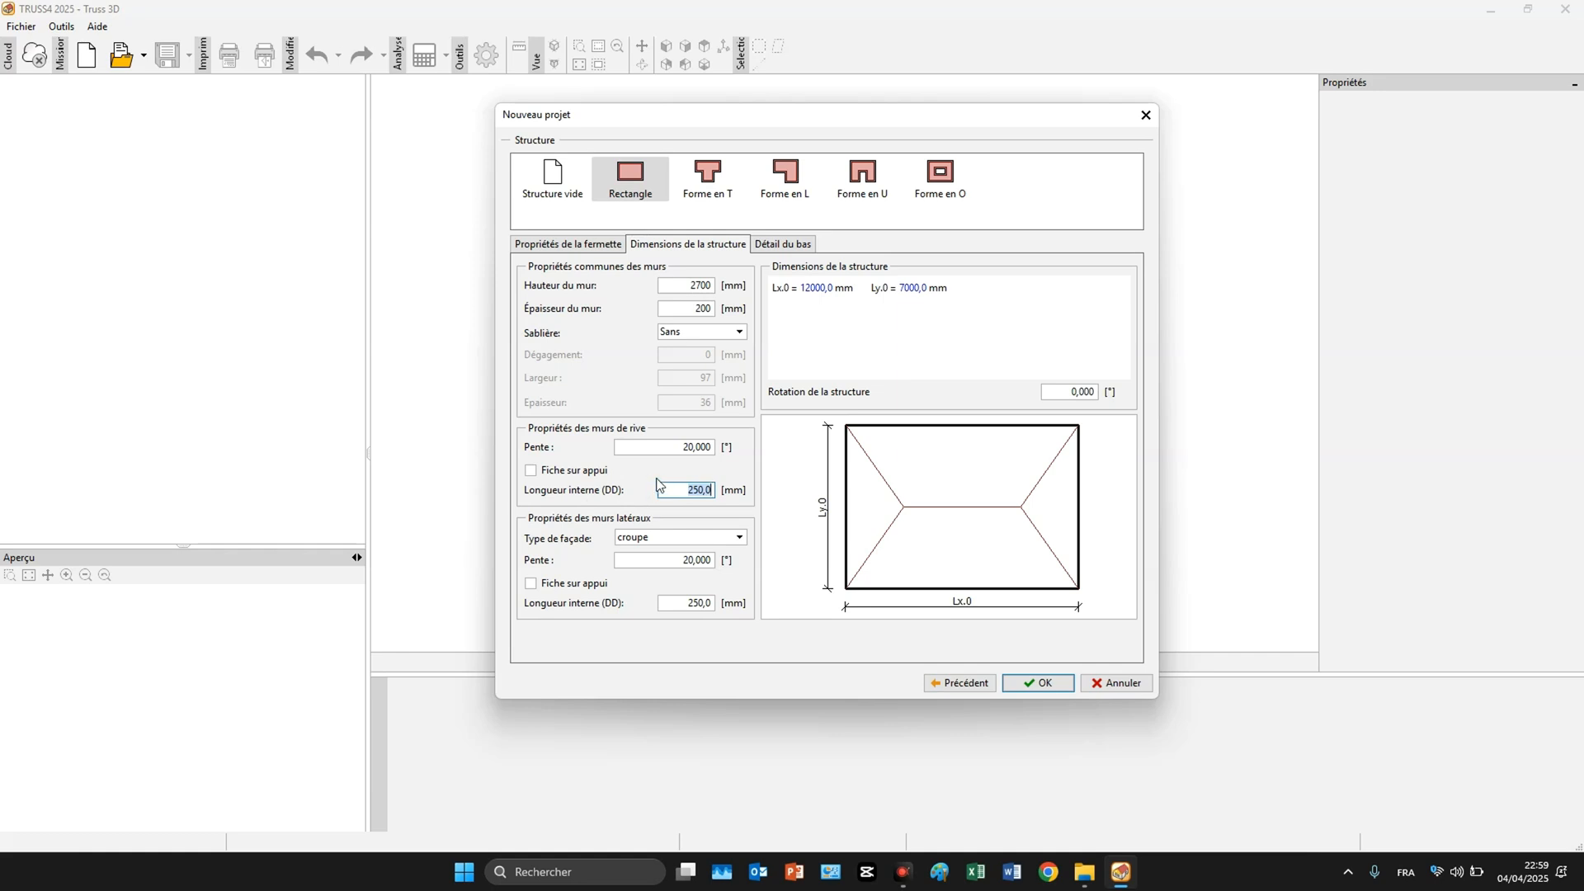
text(0)
Set the lateral walls' internal length to 0 mm and their façade type to pignon.
click(676, 545)
click(676, 537)
click(714, 604)
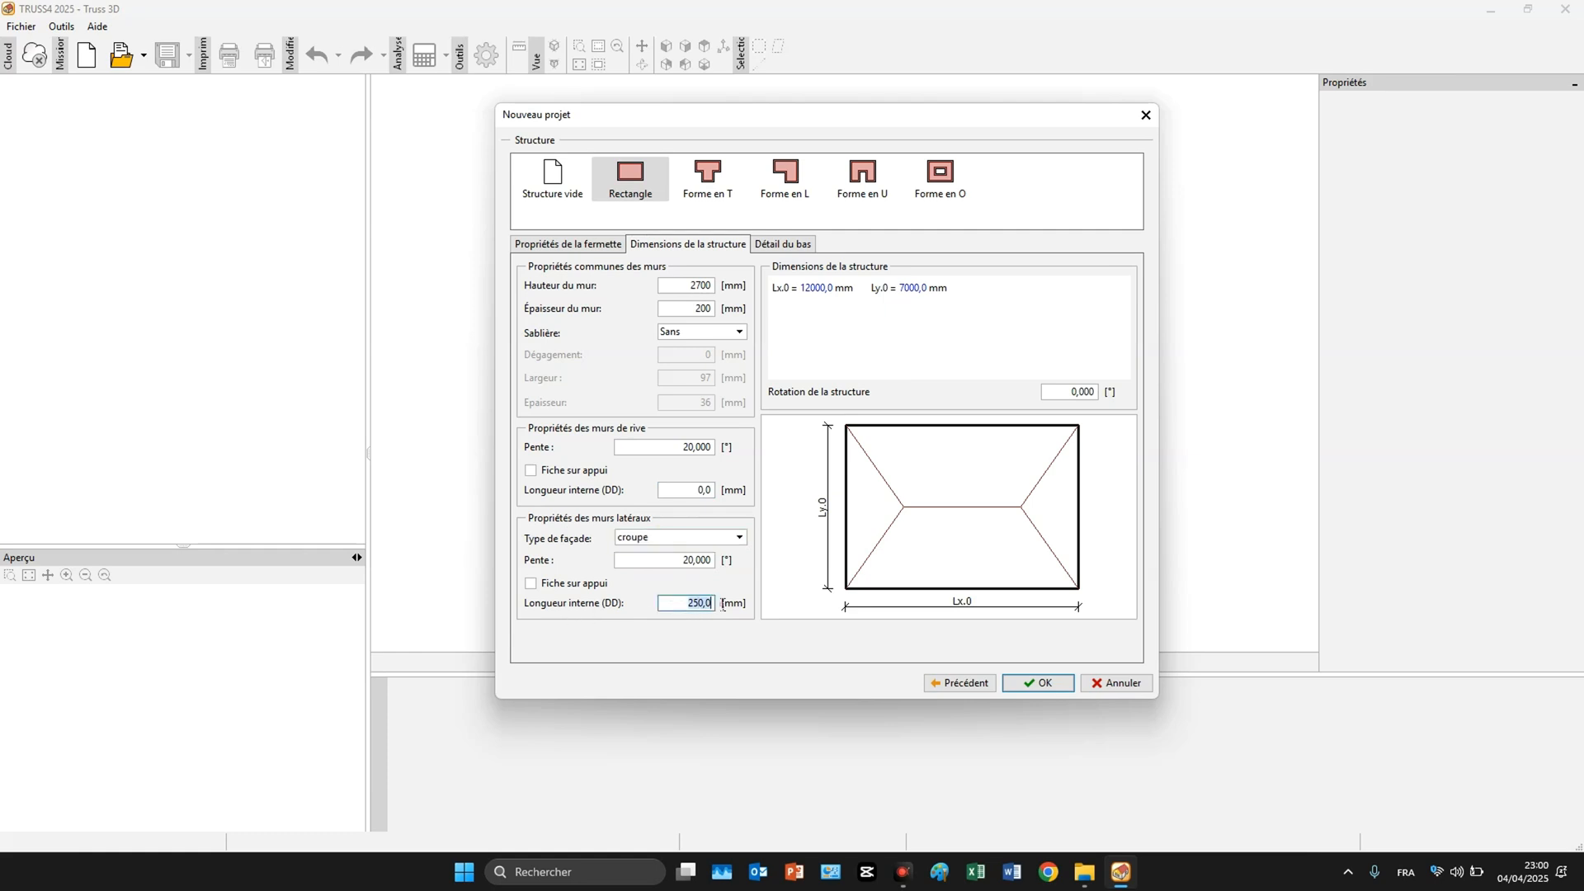
text(0)
click(675, 541)
click(662, 569)
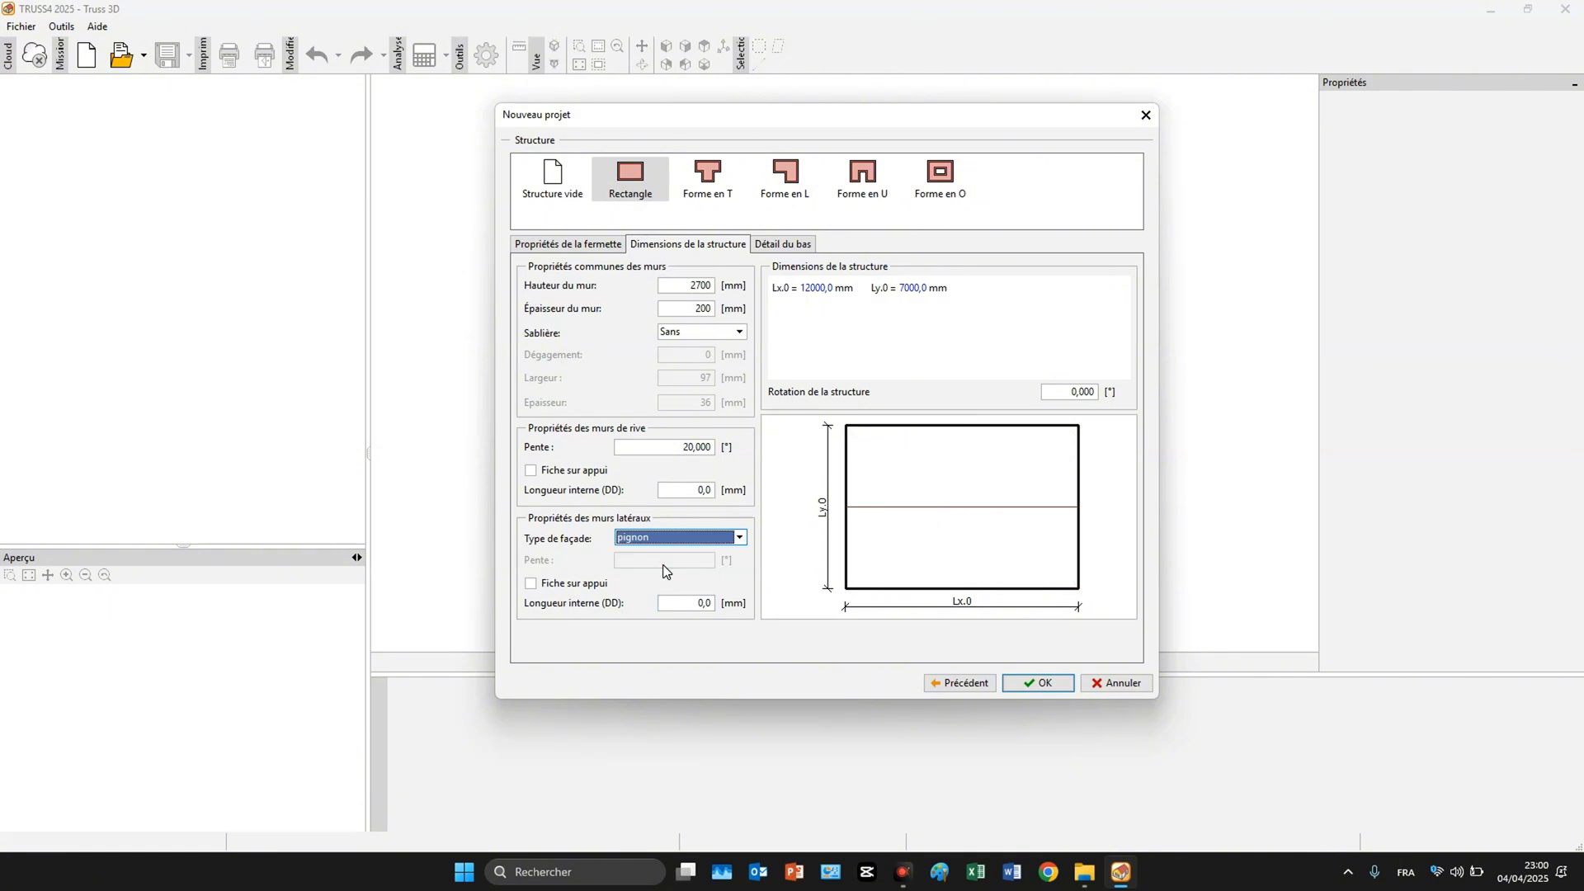
Compare the Entrait filant and QV heel details, choose Entrait filant and create the structure.
click(783, 243)
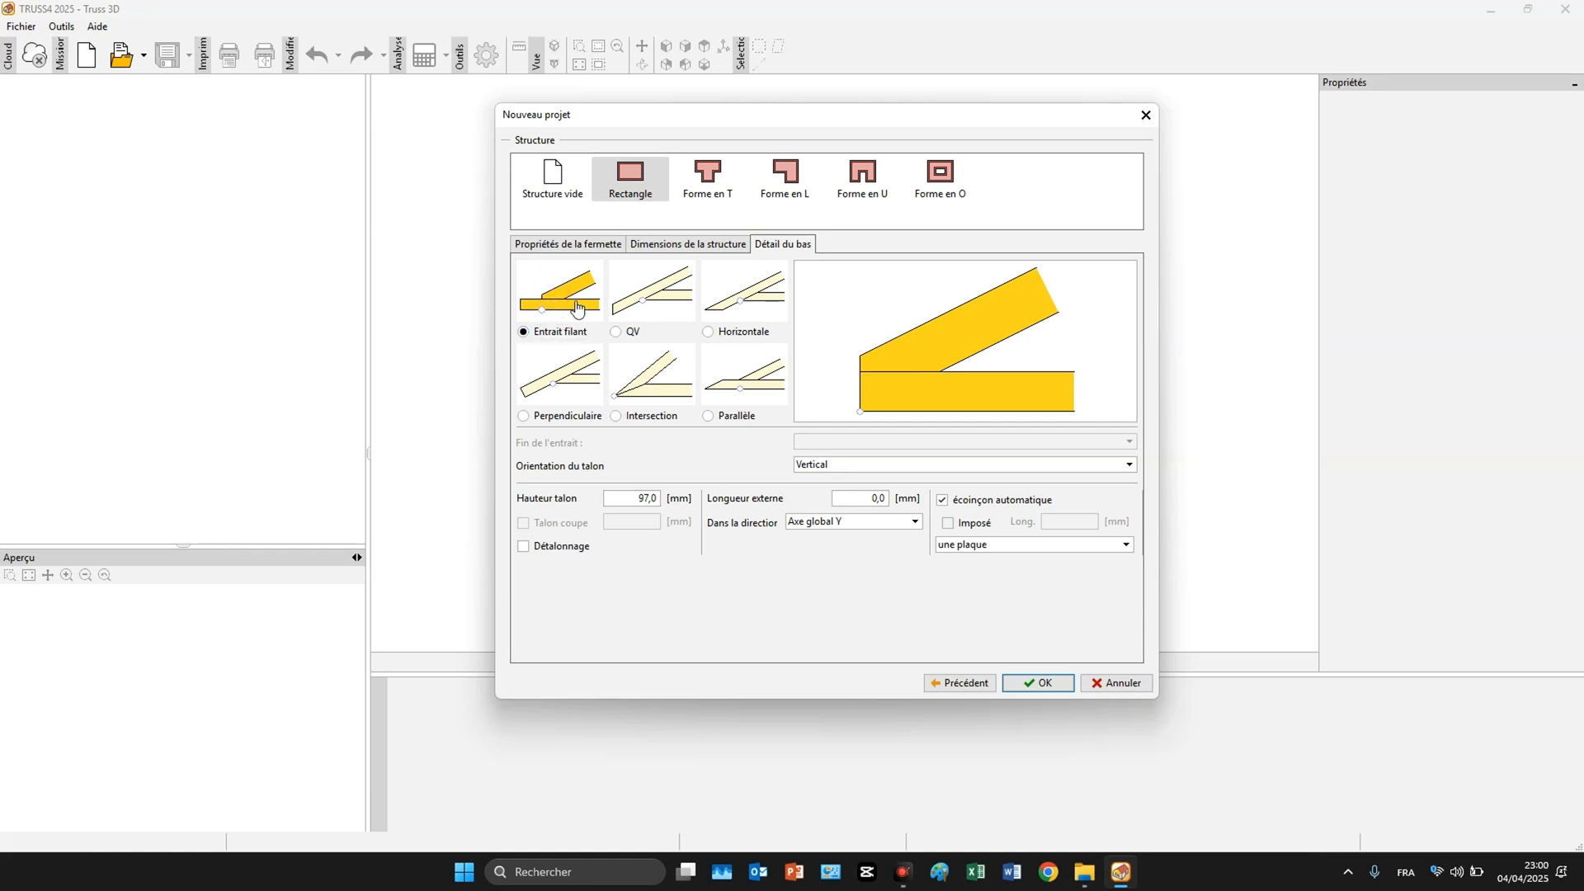
click(658, 309)
click(571, 312)
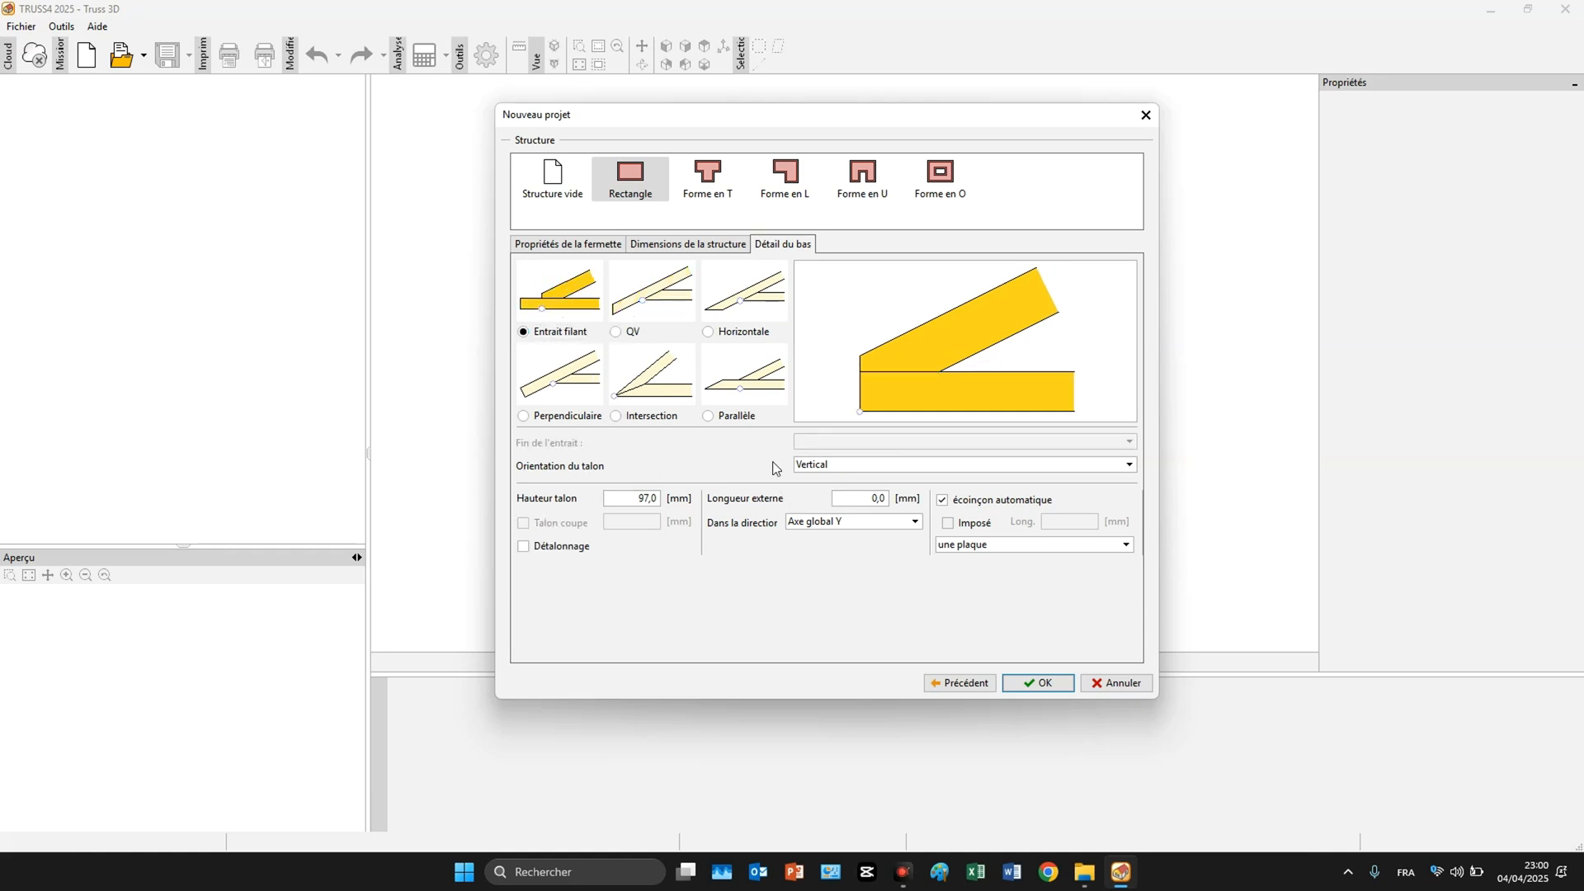
click(652, 310)
click(850, 465)
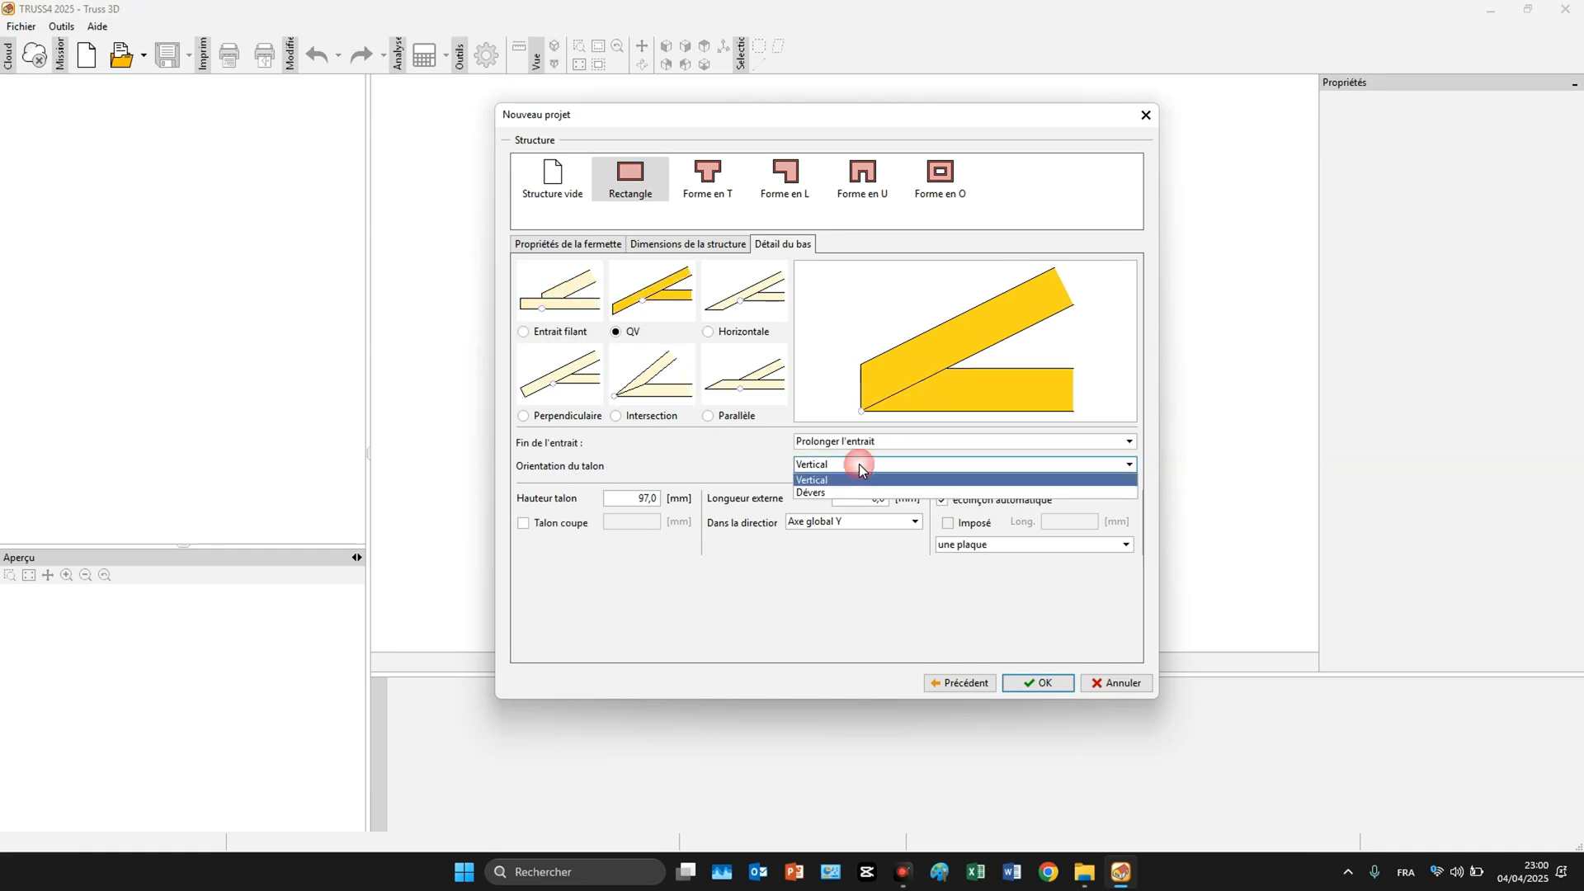
click(848, 481)
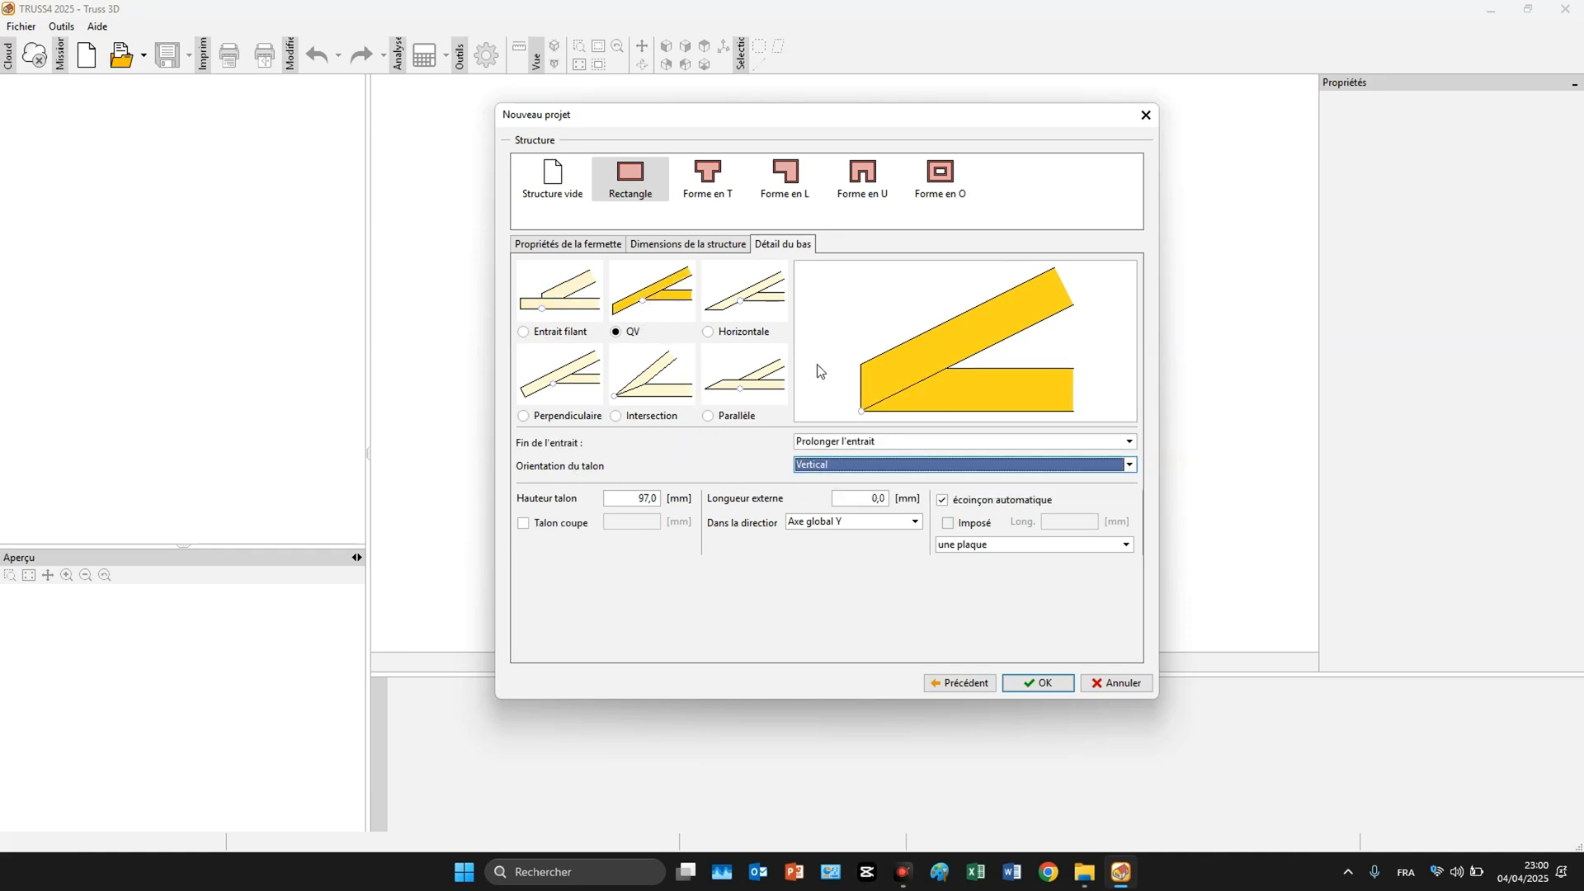
click(553, 307)
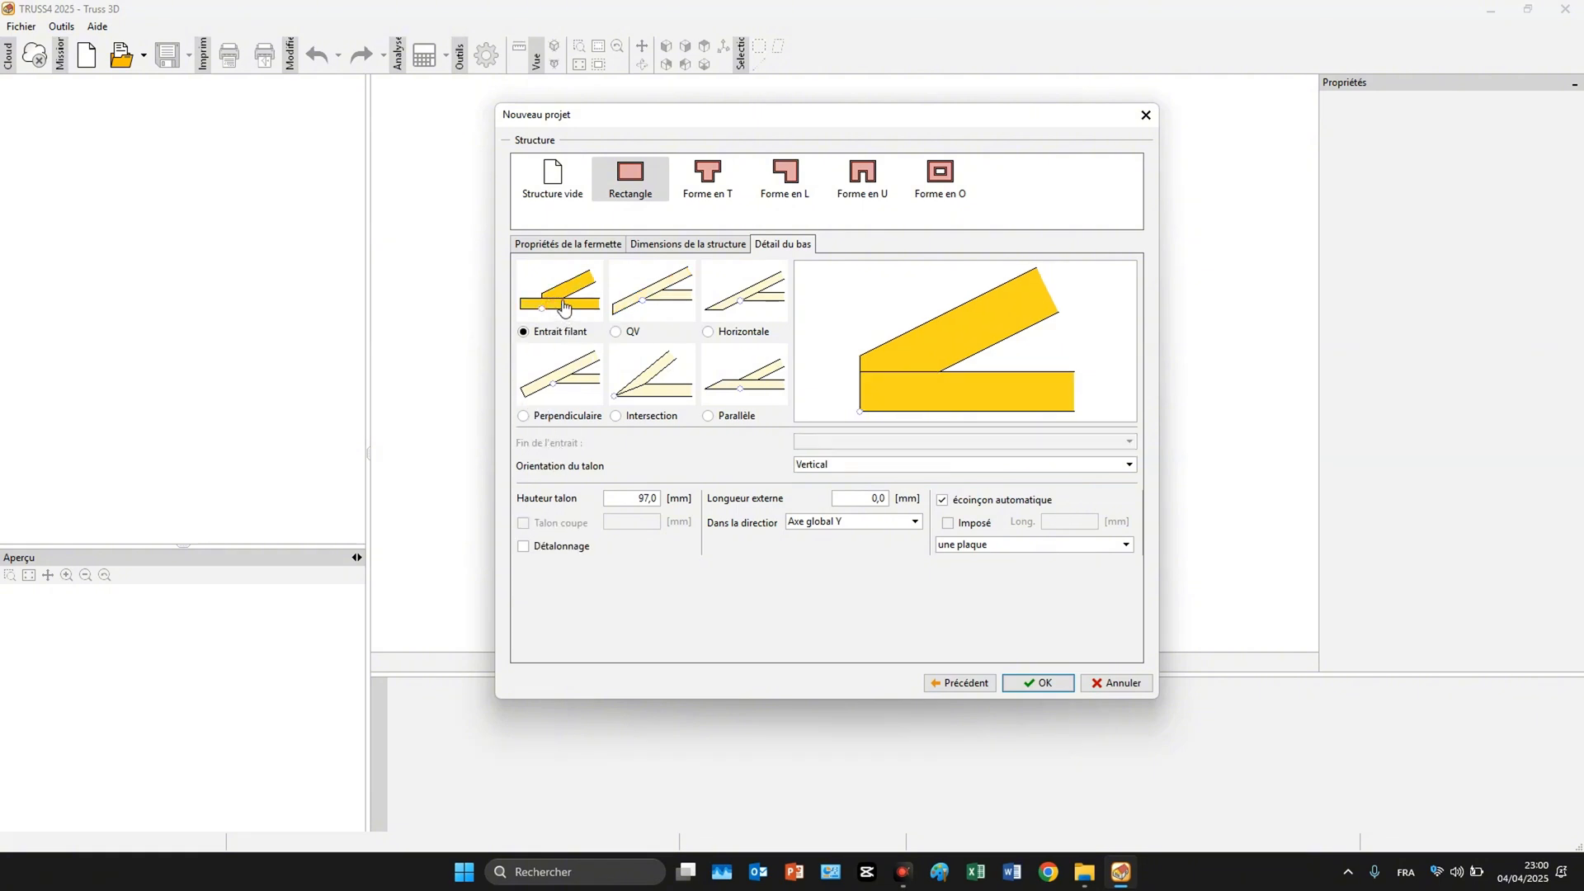
click(1042, 683)
Draw a construction line across the full depth of the building, parallel to the gables, at about X = 5370 mm.
scroll(863, 369, down, 2)
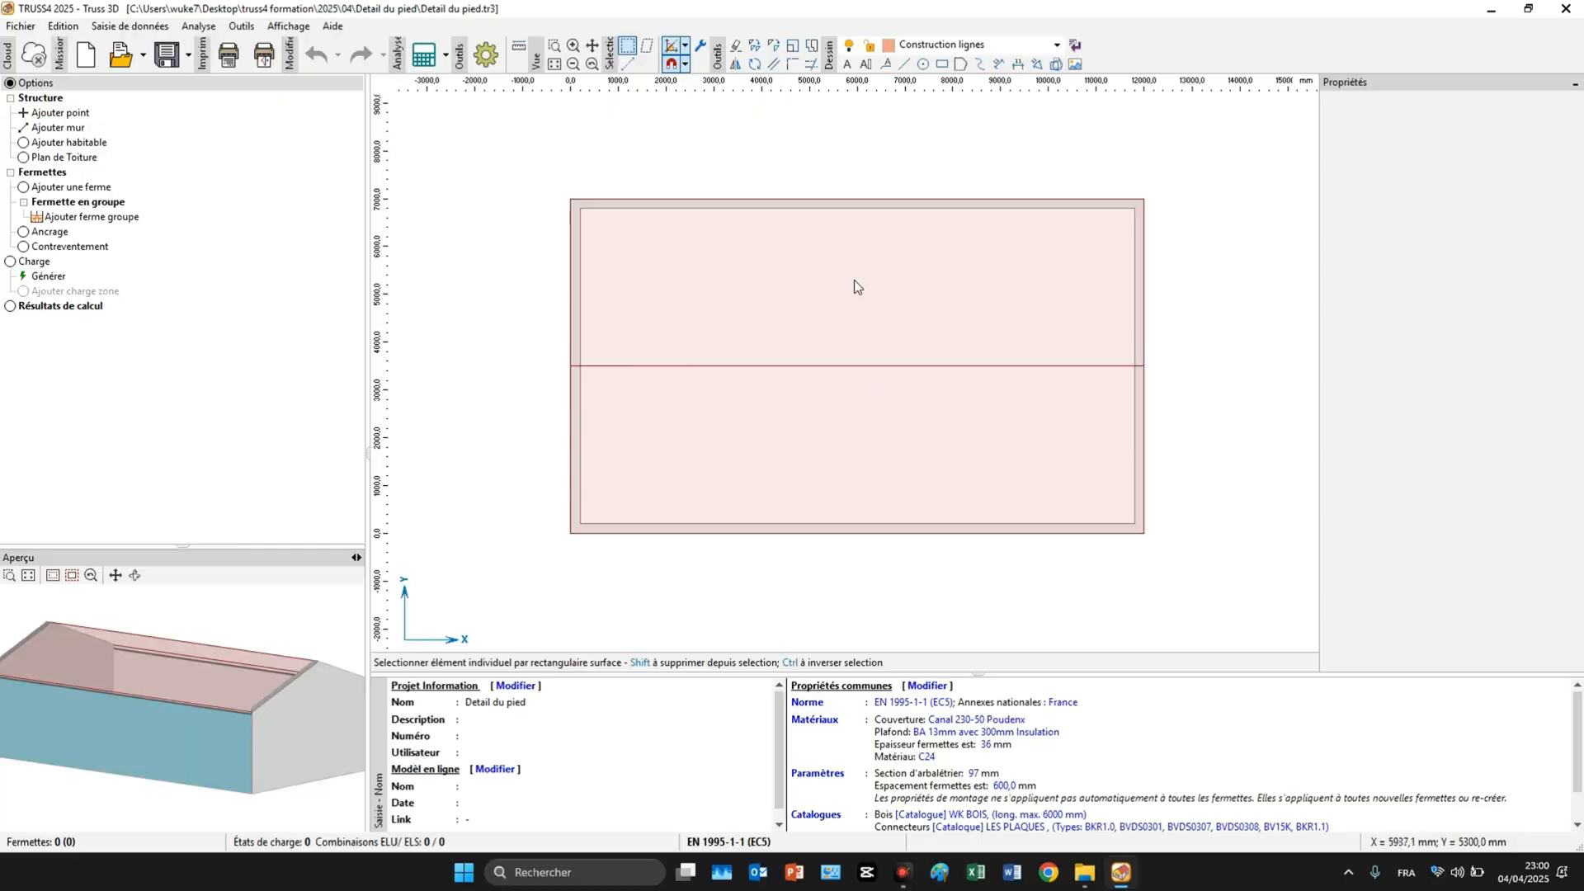
click(904, 64)
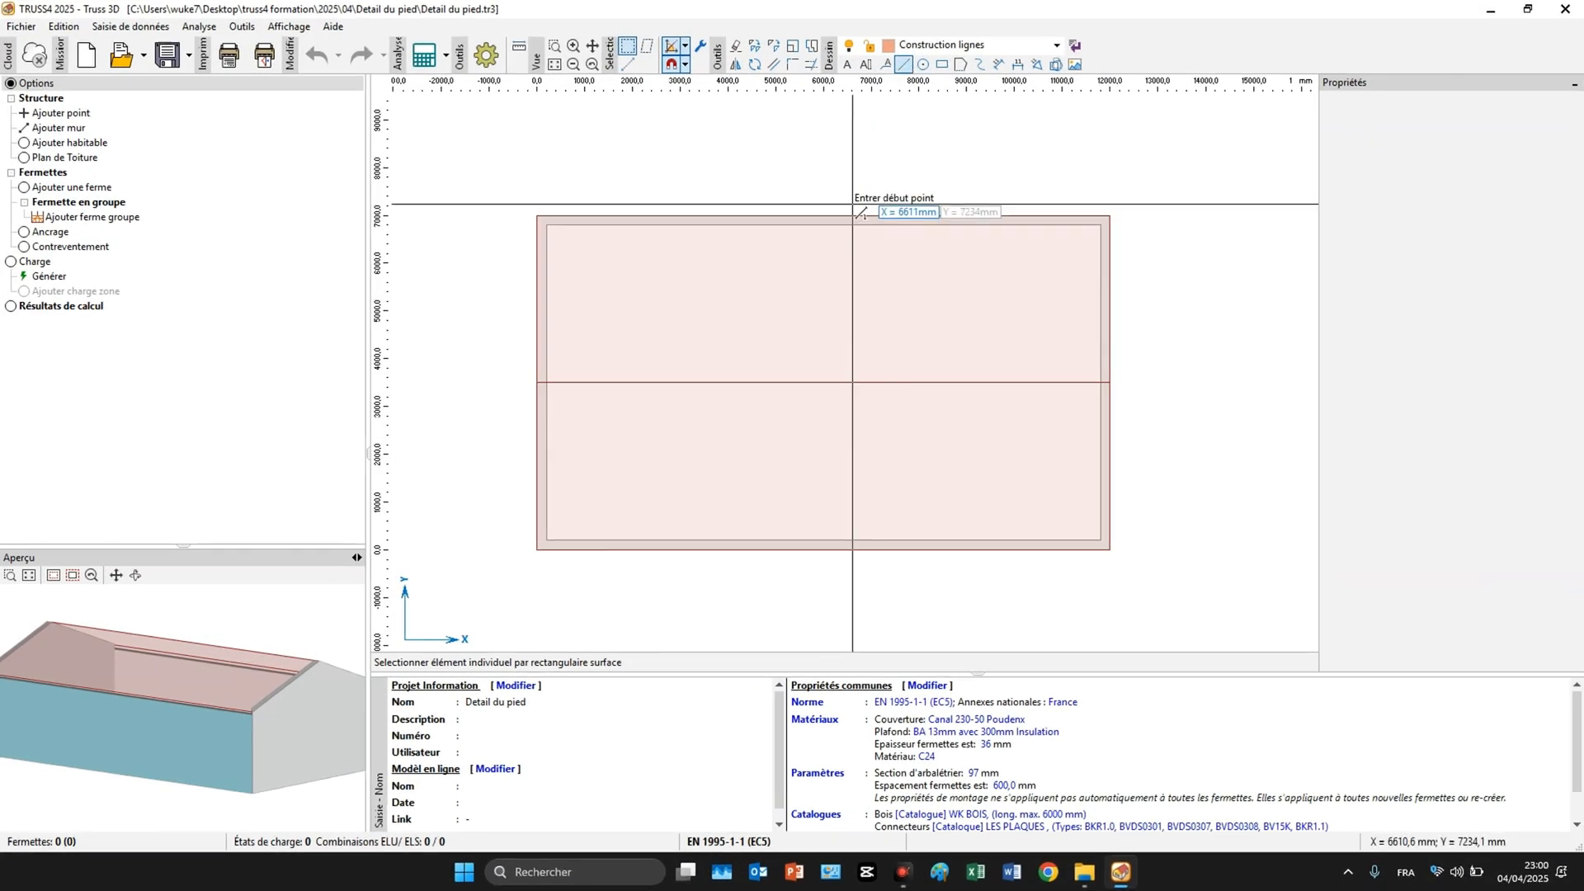
scroll(855, 211, down, 2)
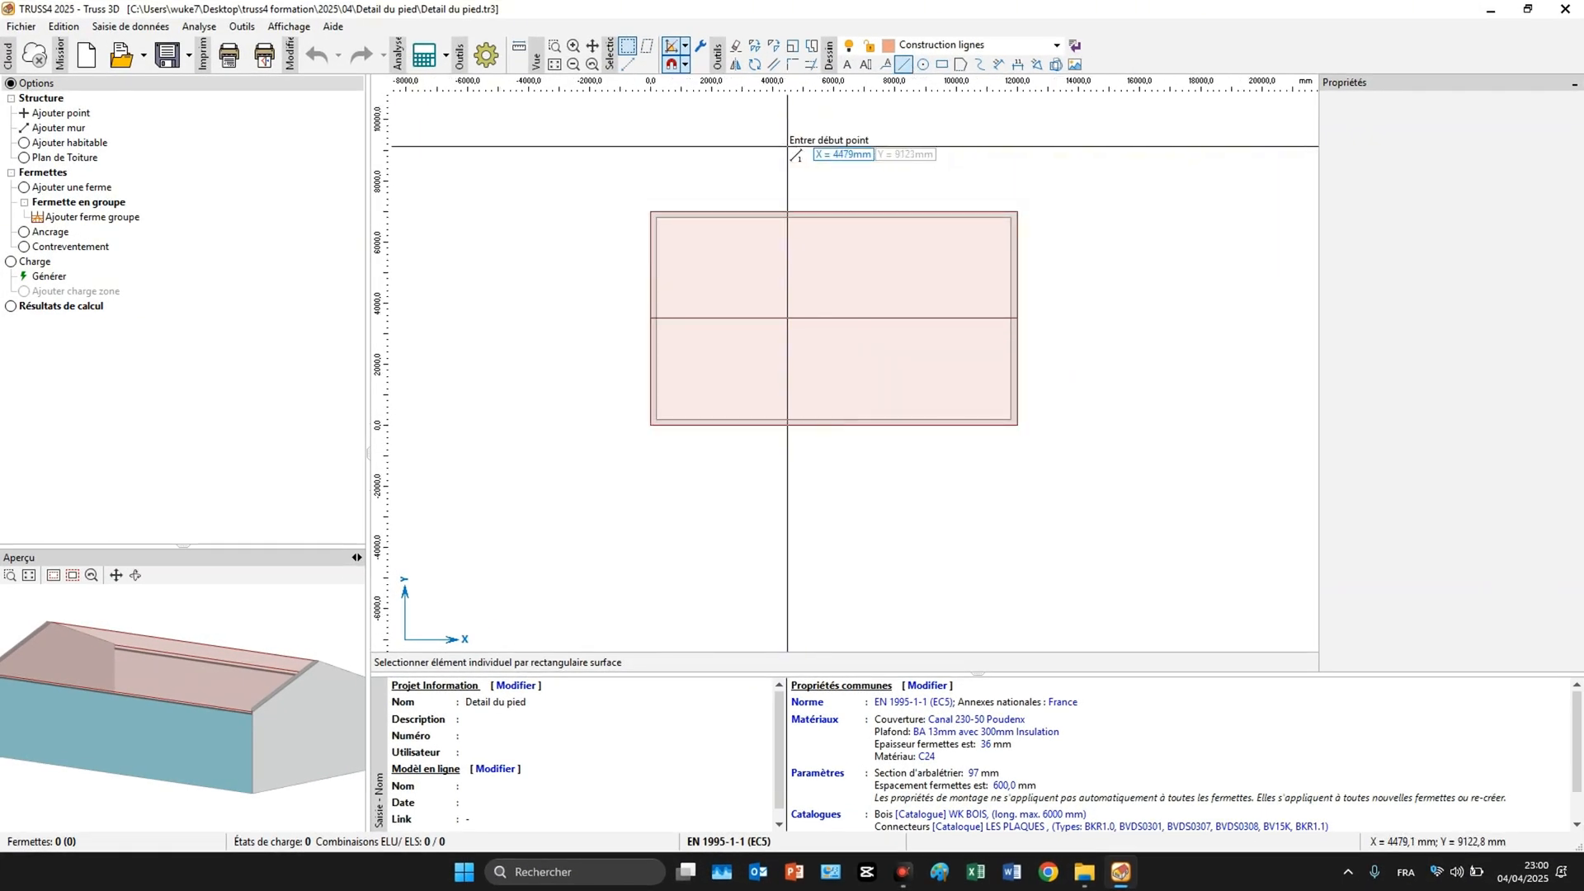
click(818, 128)
click(816, 471)
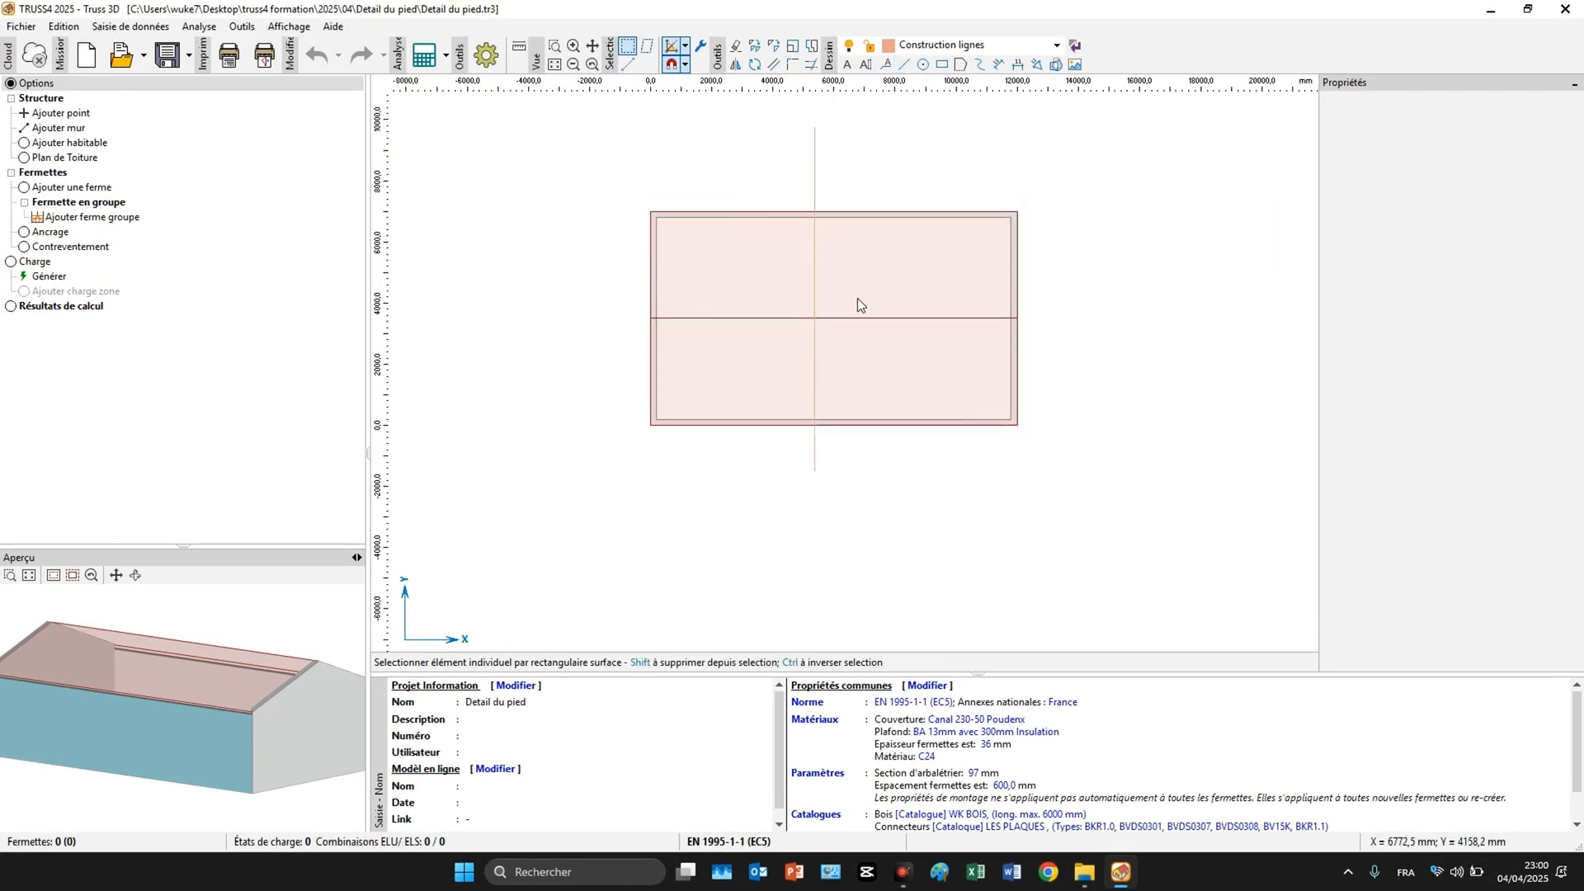
middle_drag(859, 299, 794, 360)
Add a centre-aligned truss along the construction line from wall 1 to wall 3 and generate it as a 2 pentes truss.
click(43, 173)
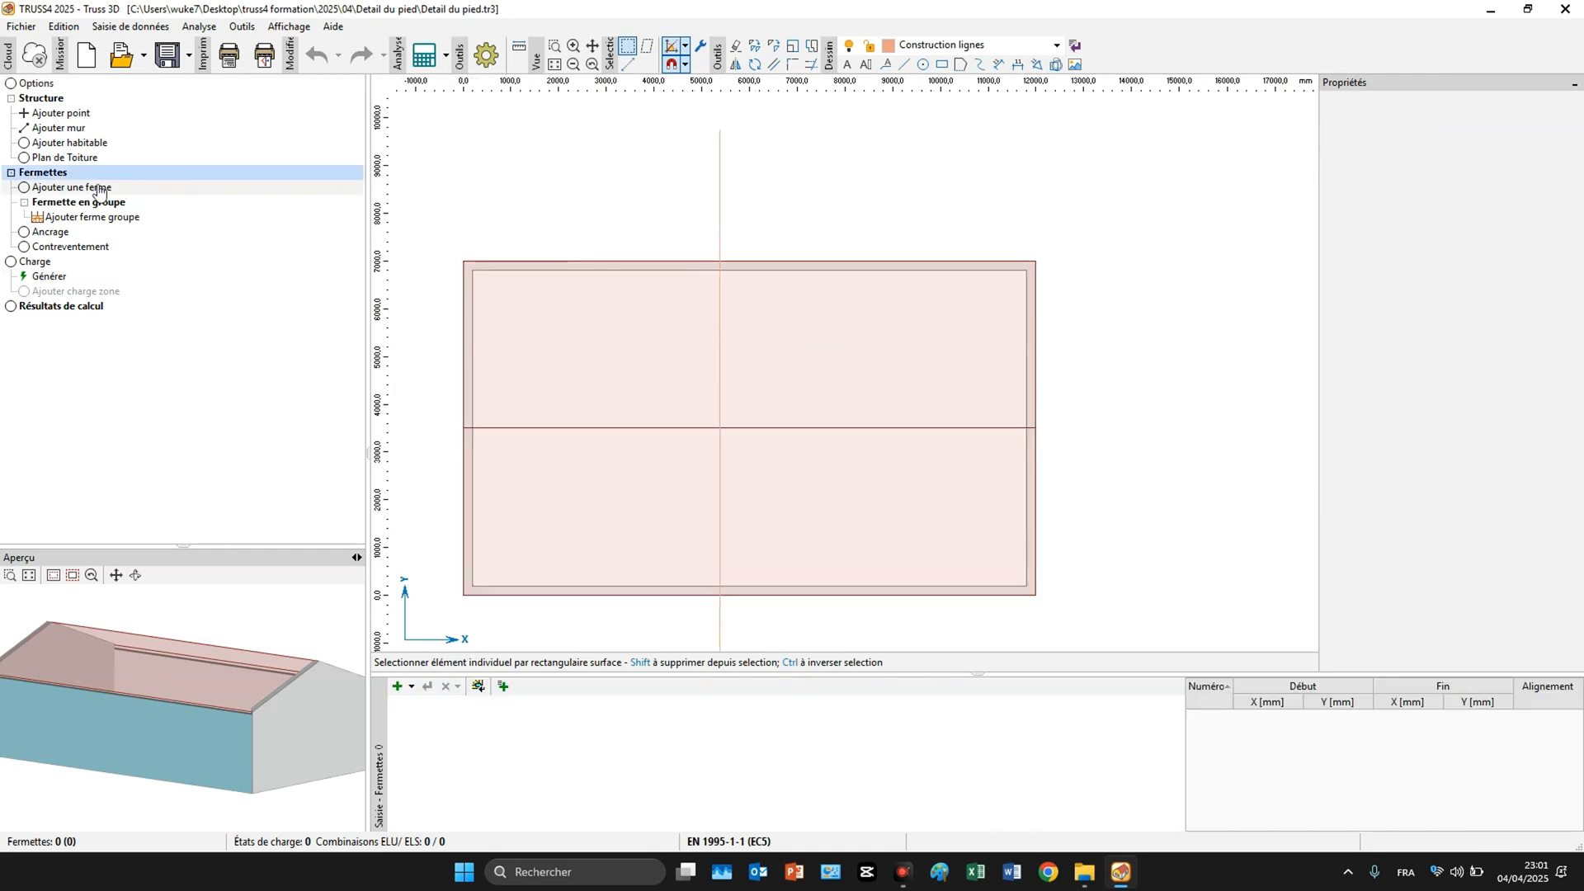
click(71, 187)
click(719, 587)
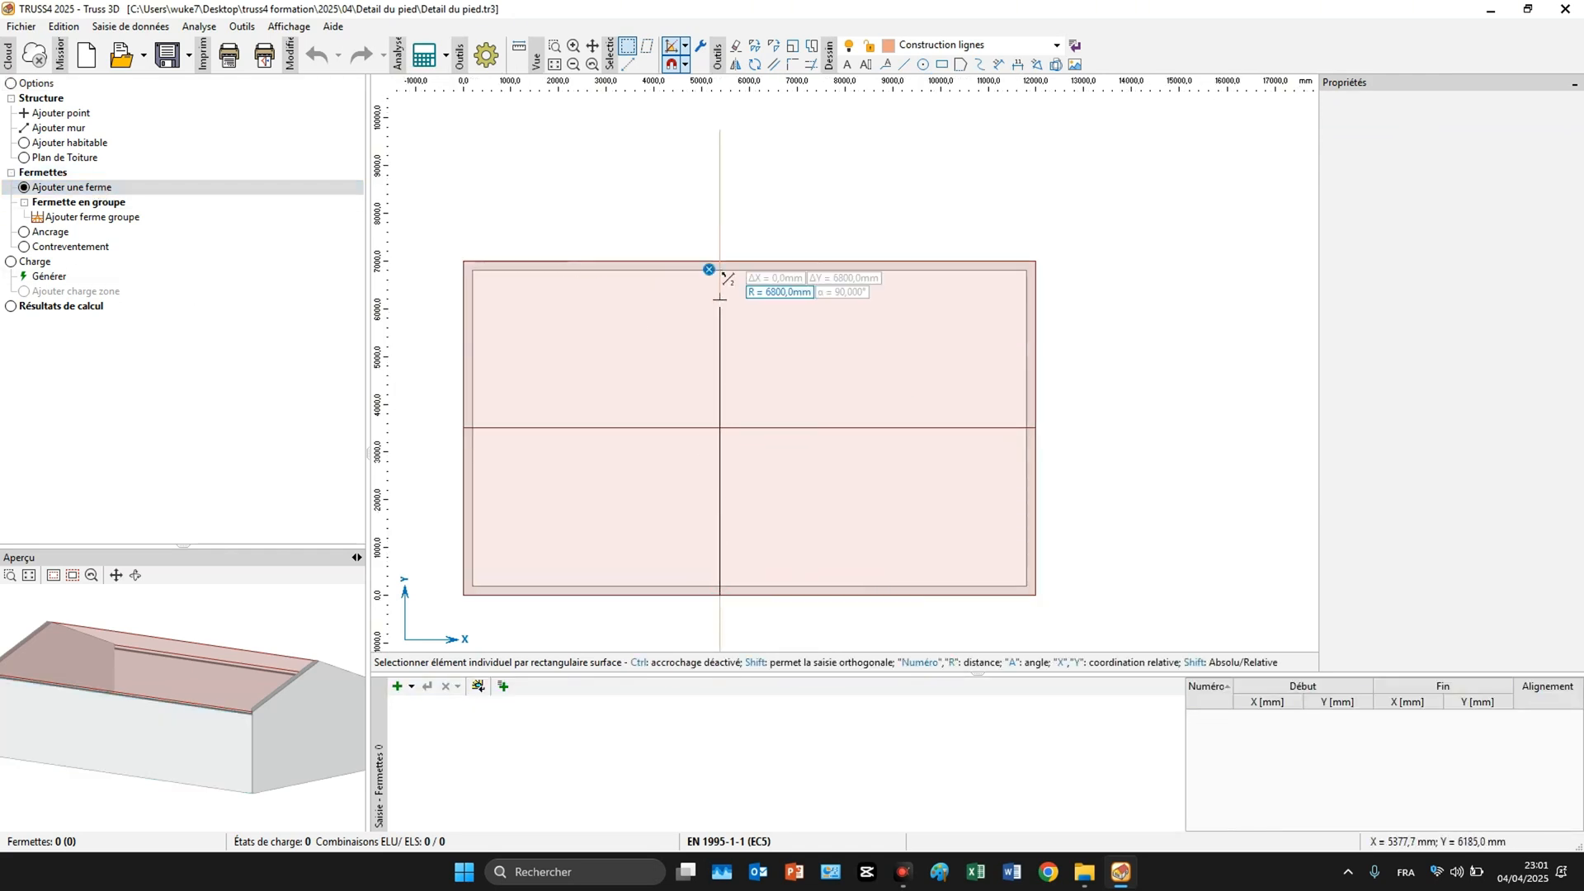
click(723, 266)
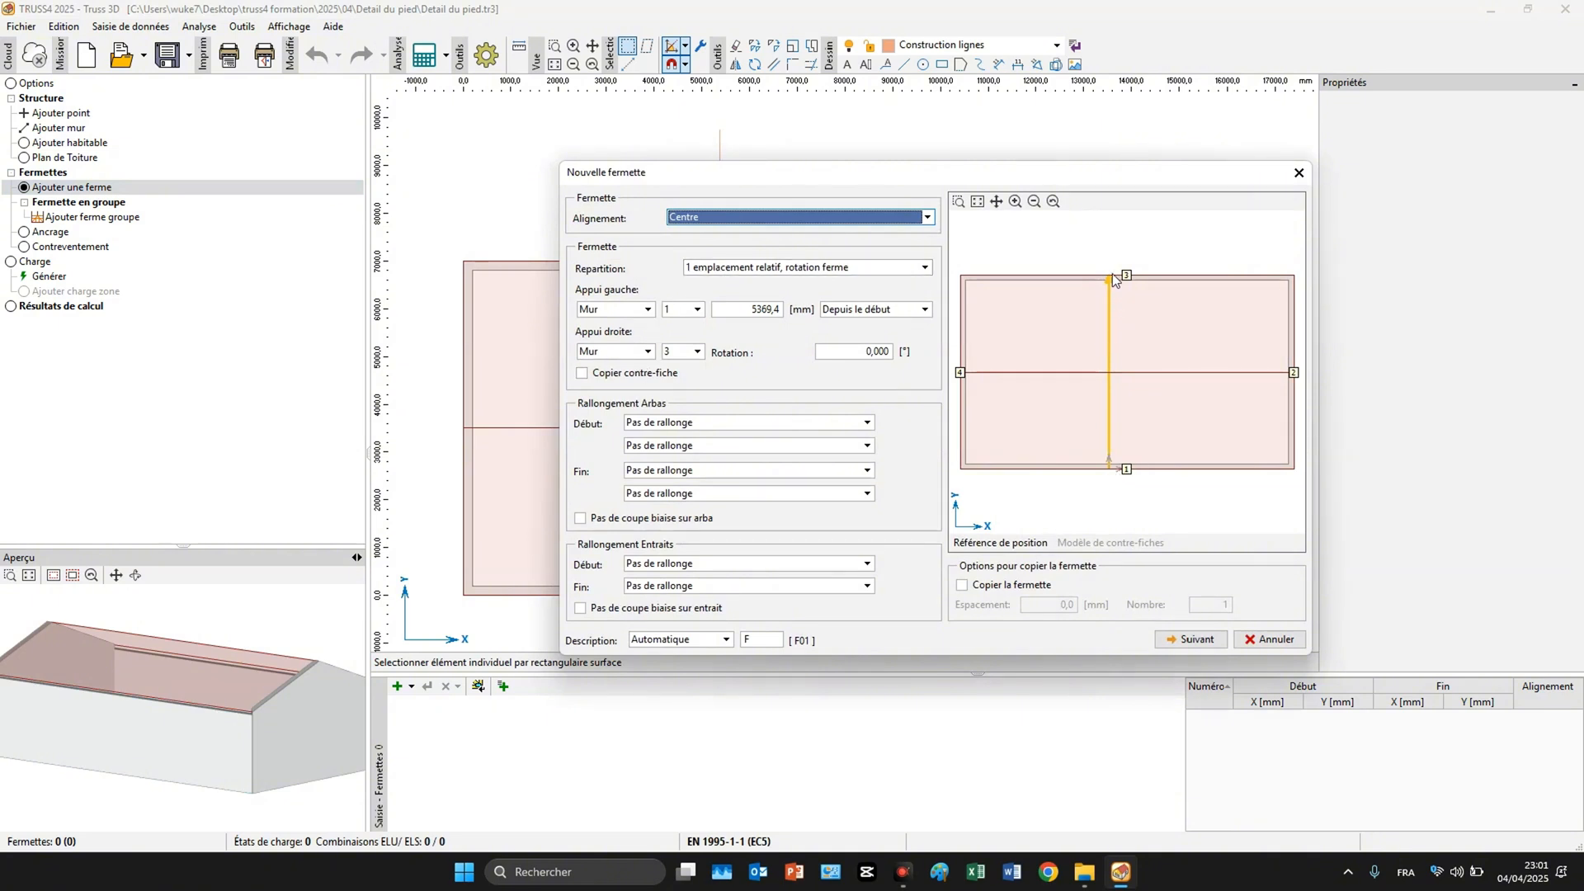
click(1189, 639)
click(675, 236)
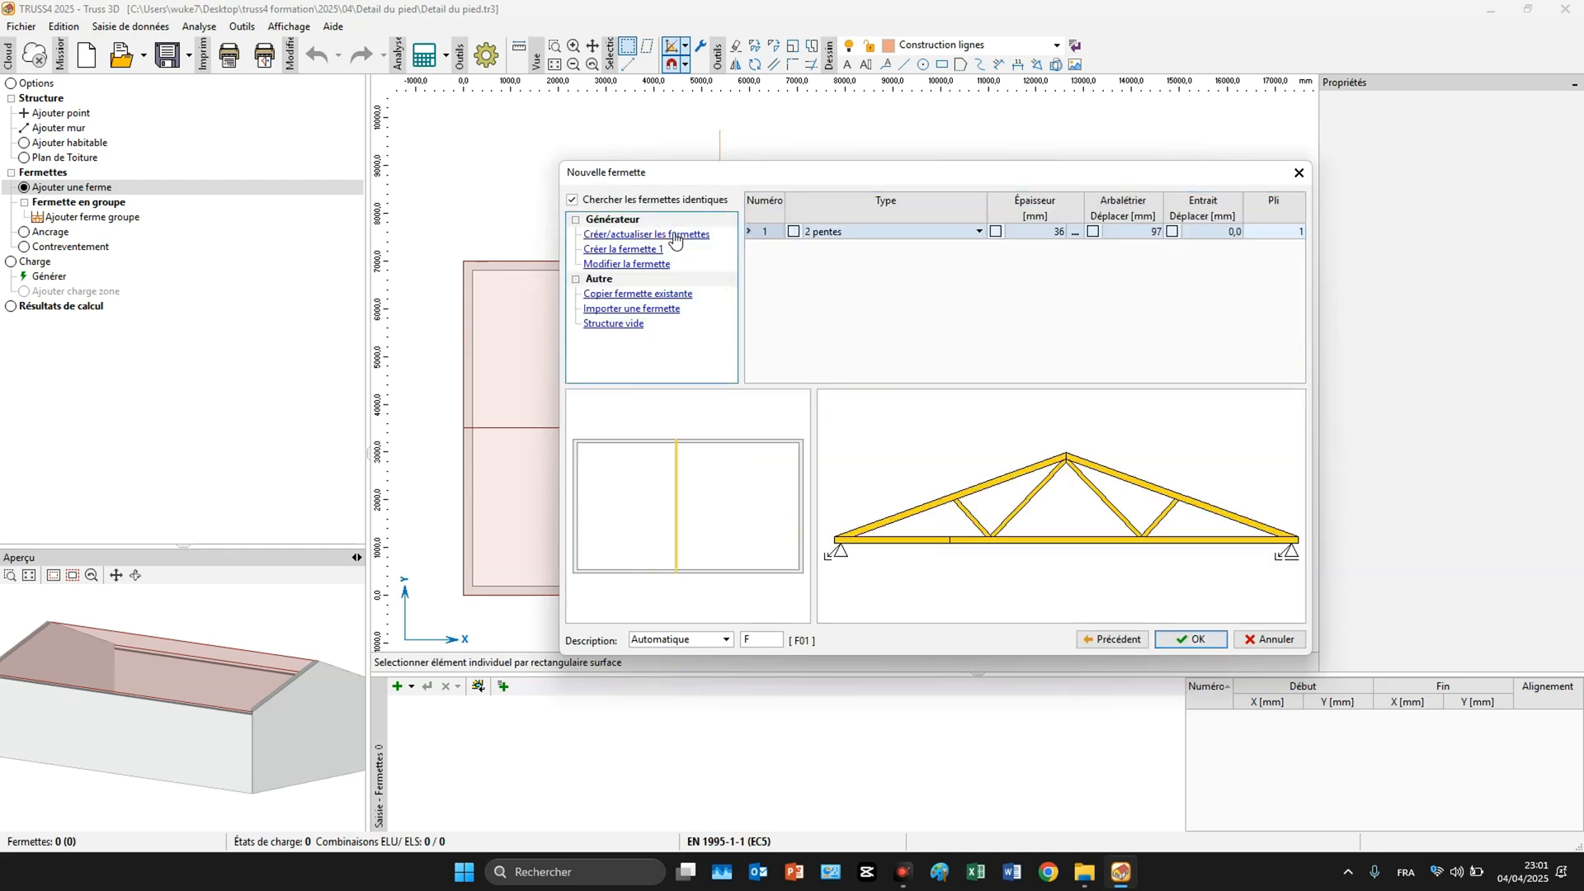
click(1221, 639)
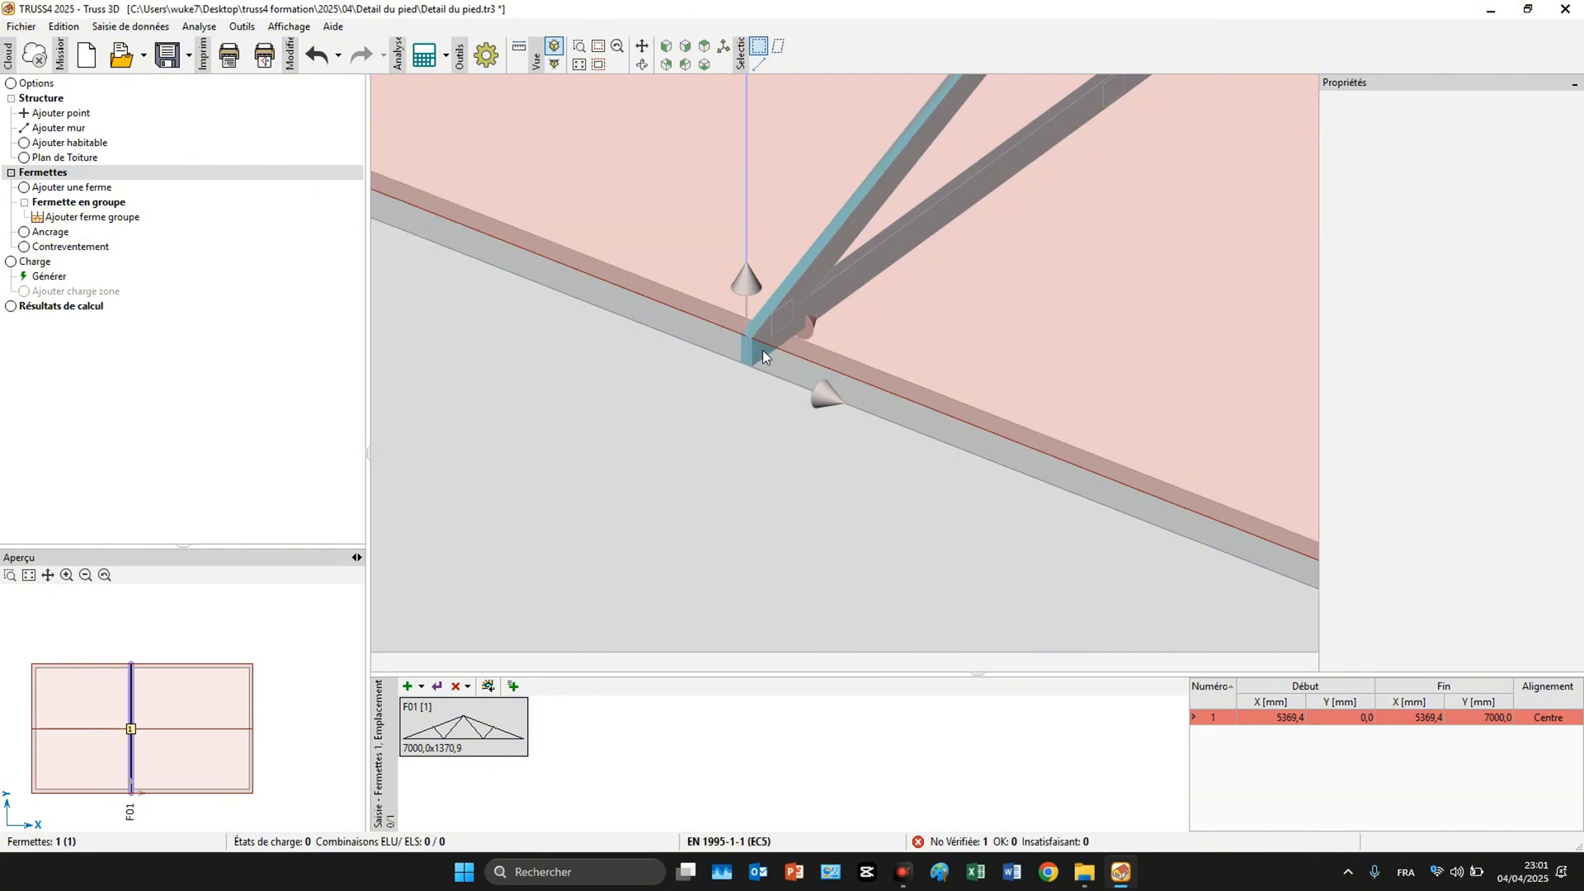
Set the internal length (Longueur interne) of wall 1 to 500 mm.
scroll(764, 350, down, 3)
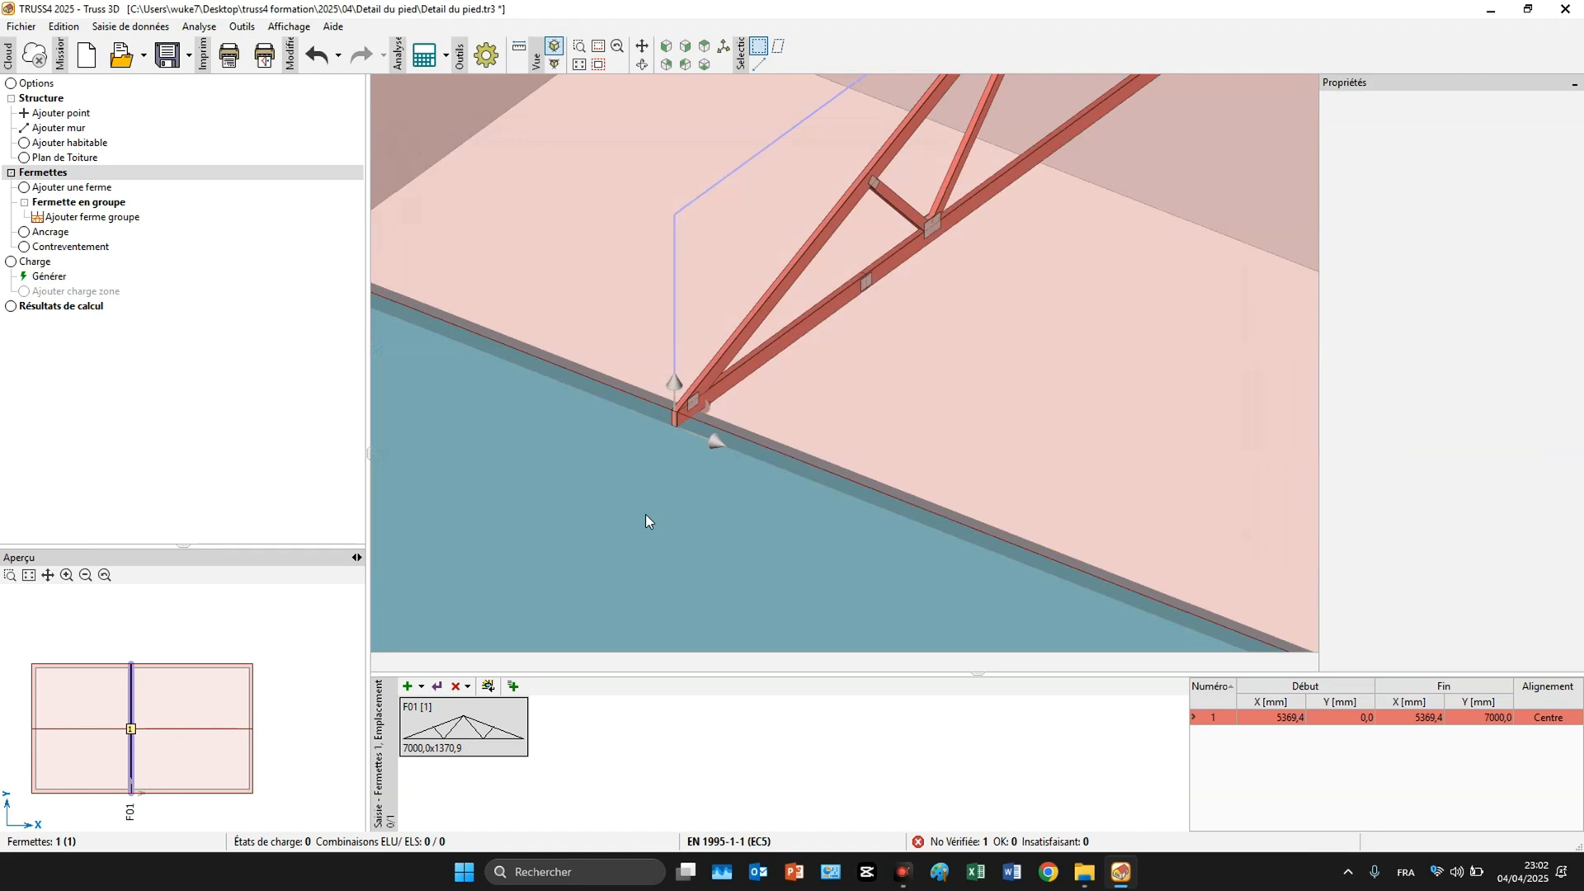
double_click(645, 515)
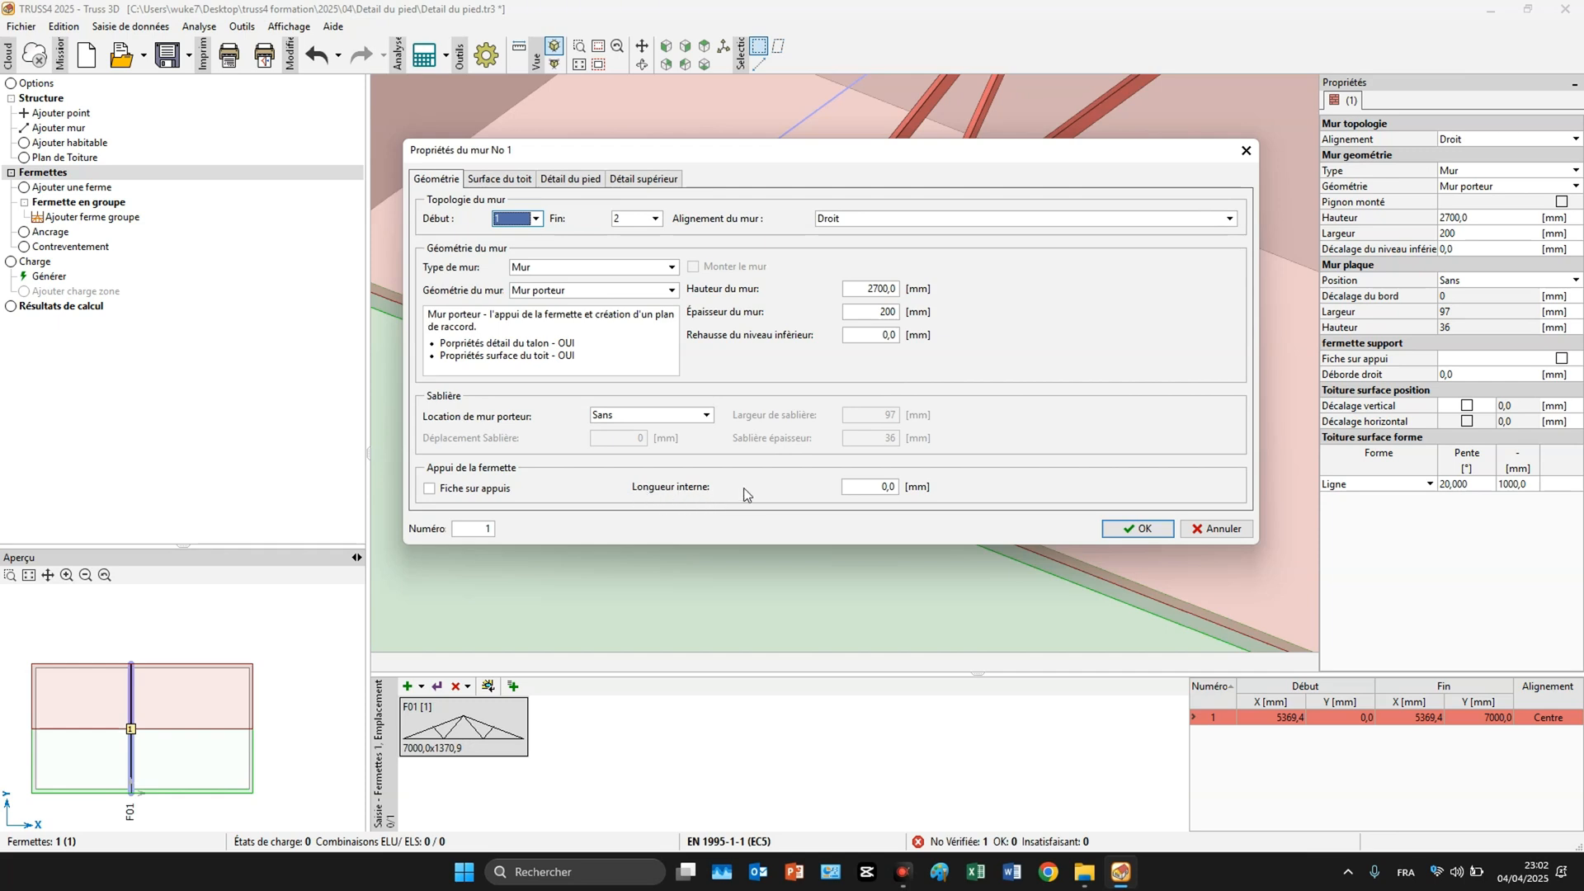
click(888, 487)
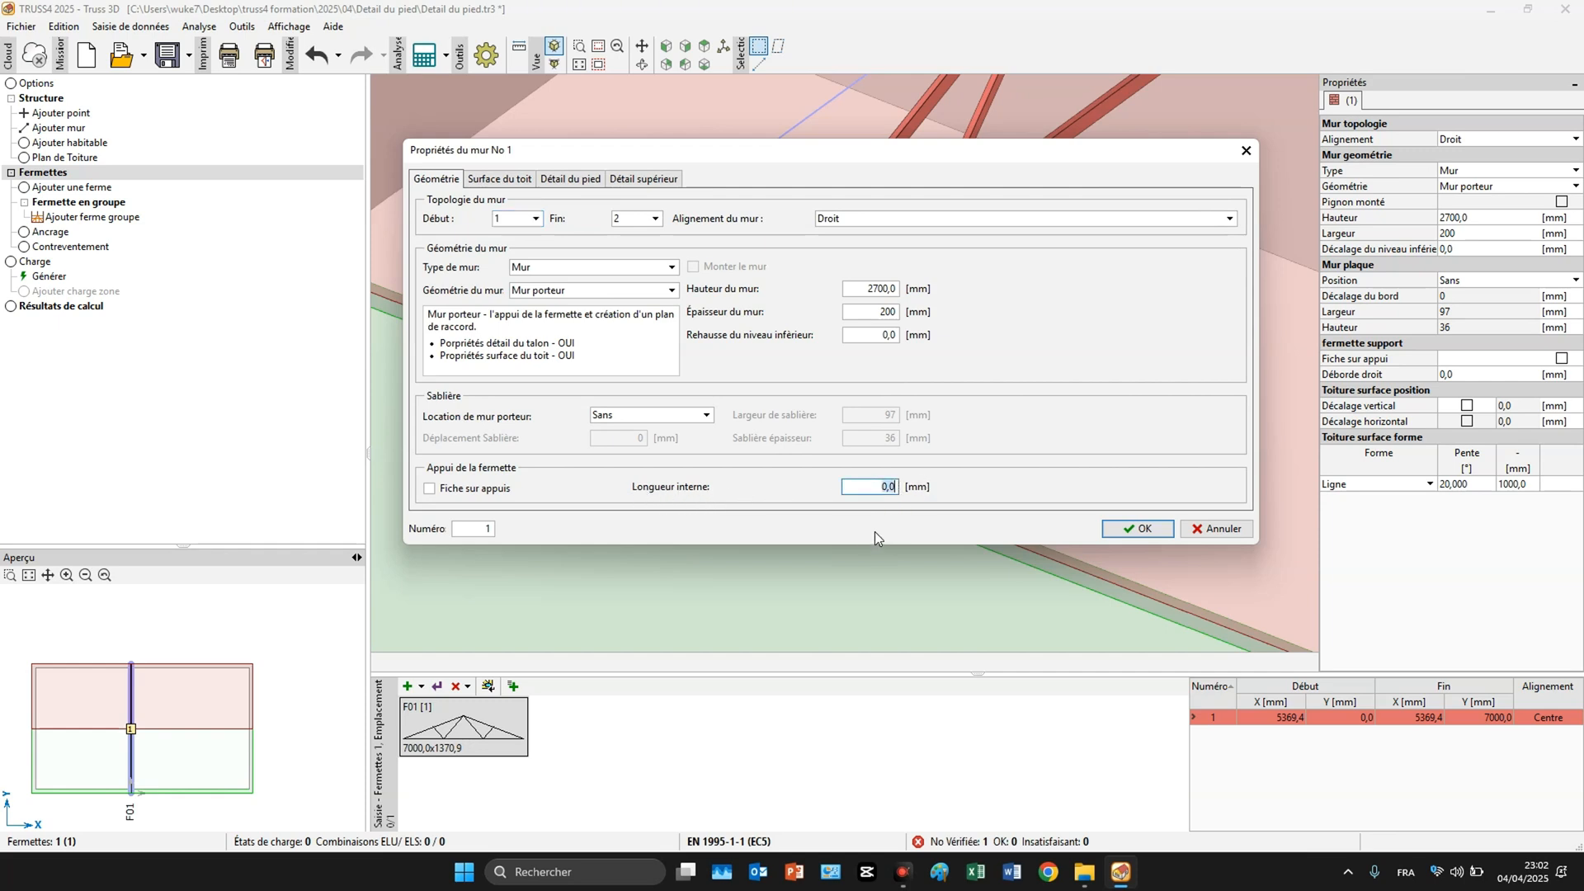
text(500)
drag(866, 492, 972, 482)
click(1137, 529)
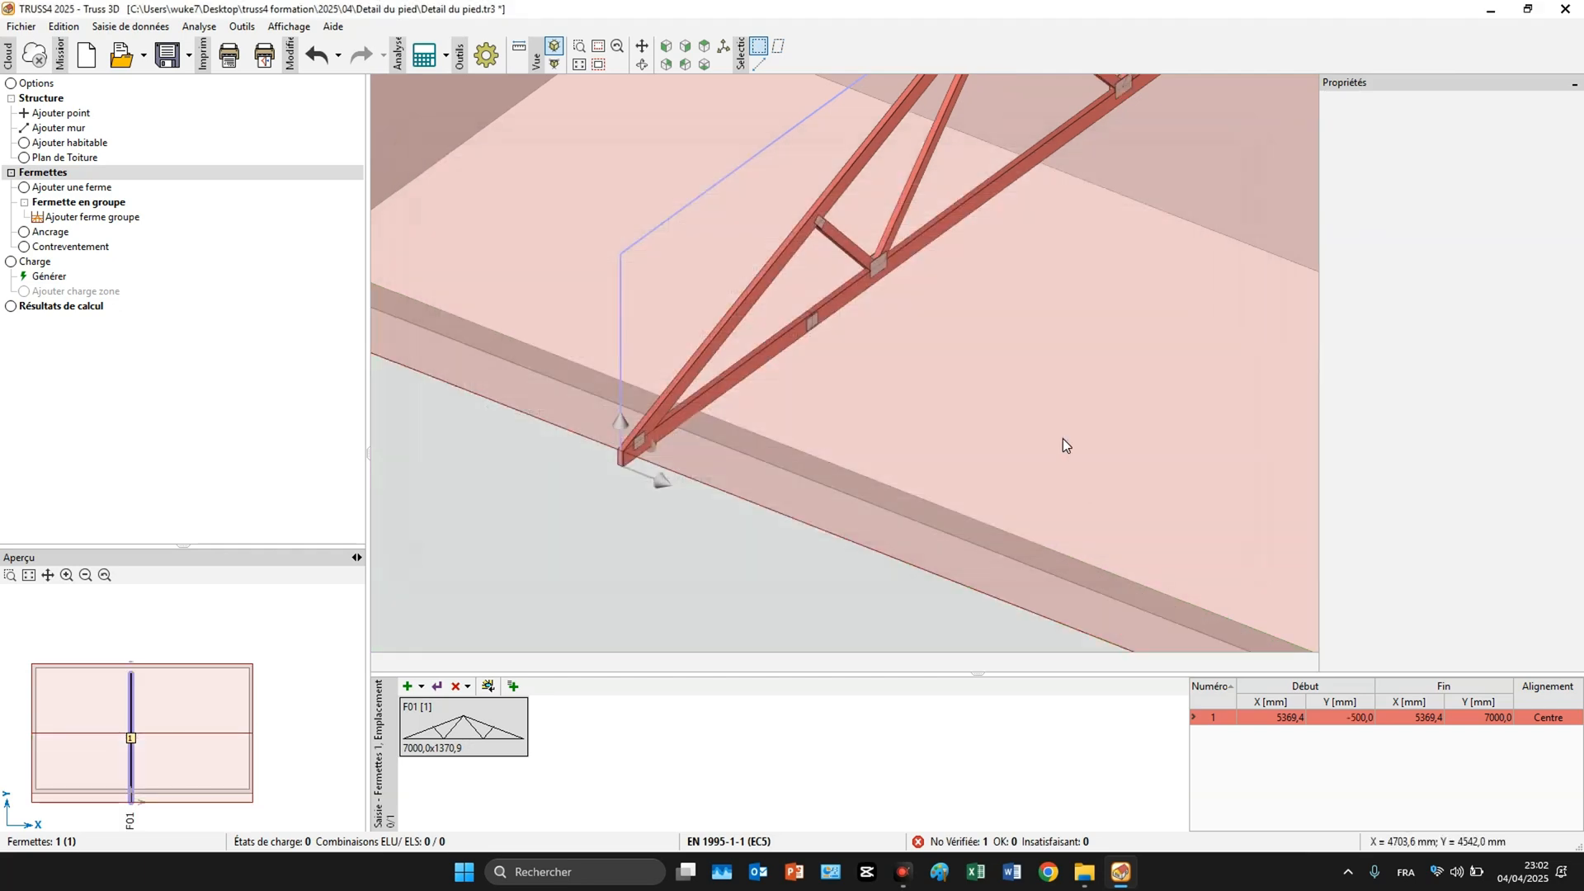
Regenerate truss F01 to match the roof overhang at wall 1.
double_click(840, 359)
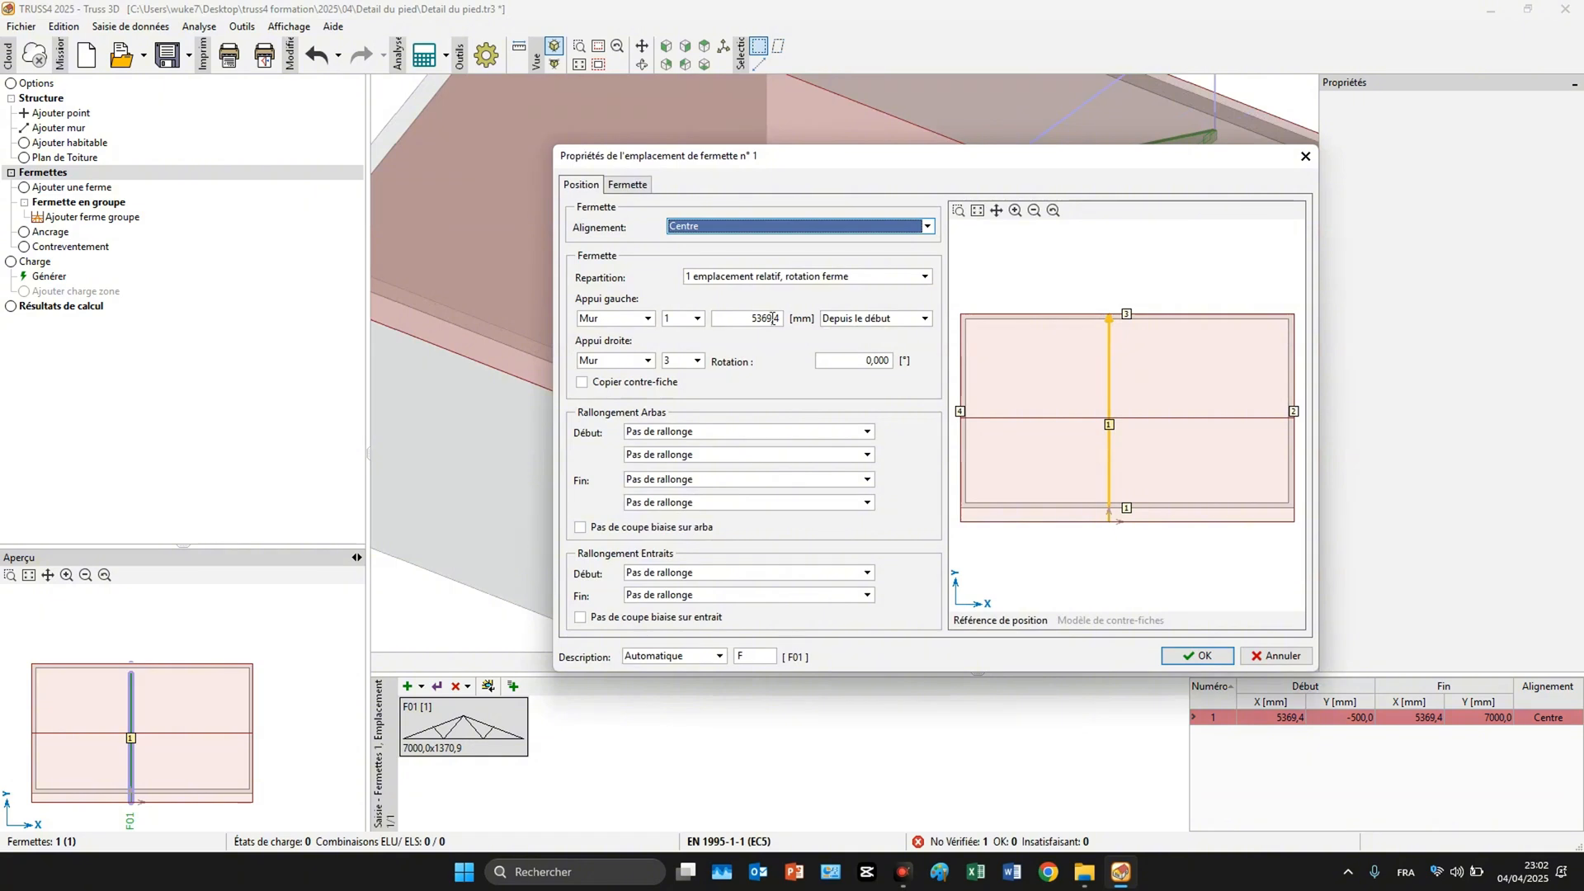
click(628, 186)
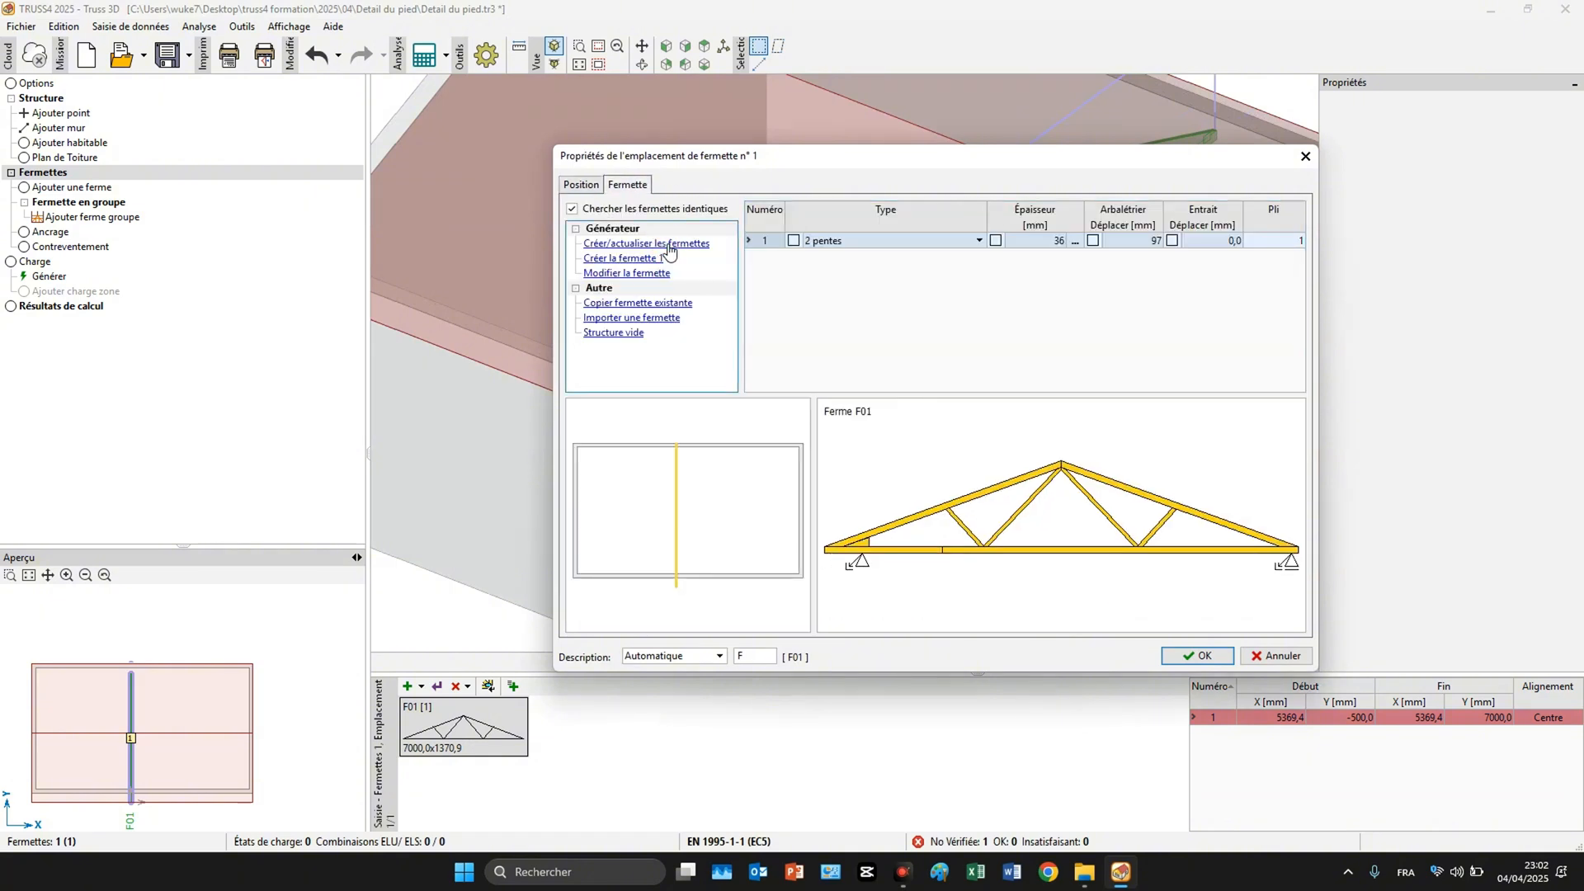
click(1197, 656)
scroll(790, 459, up, 5)
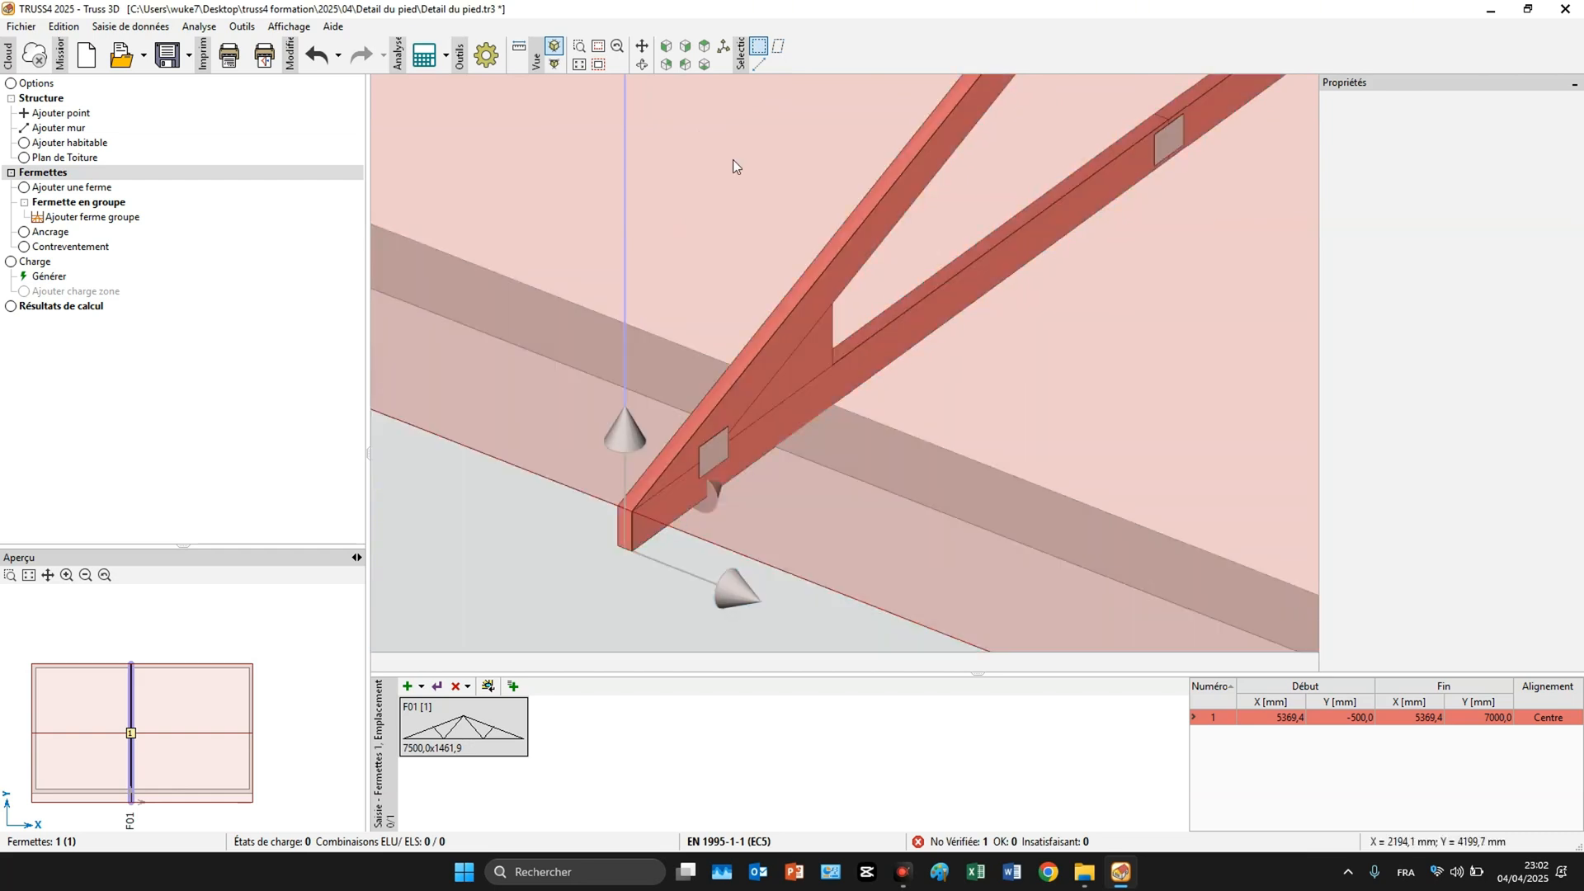
Set the external length (Longueur externe) of wall 1's Entrait filant foot detail to 250 mm.
click(668, 46)
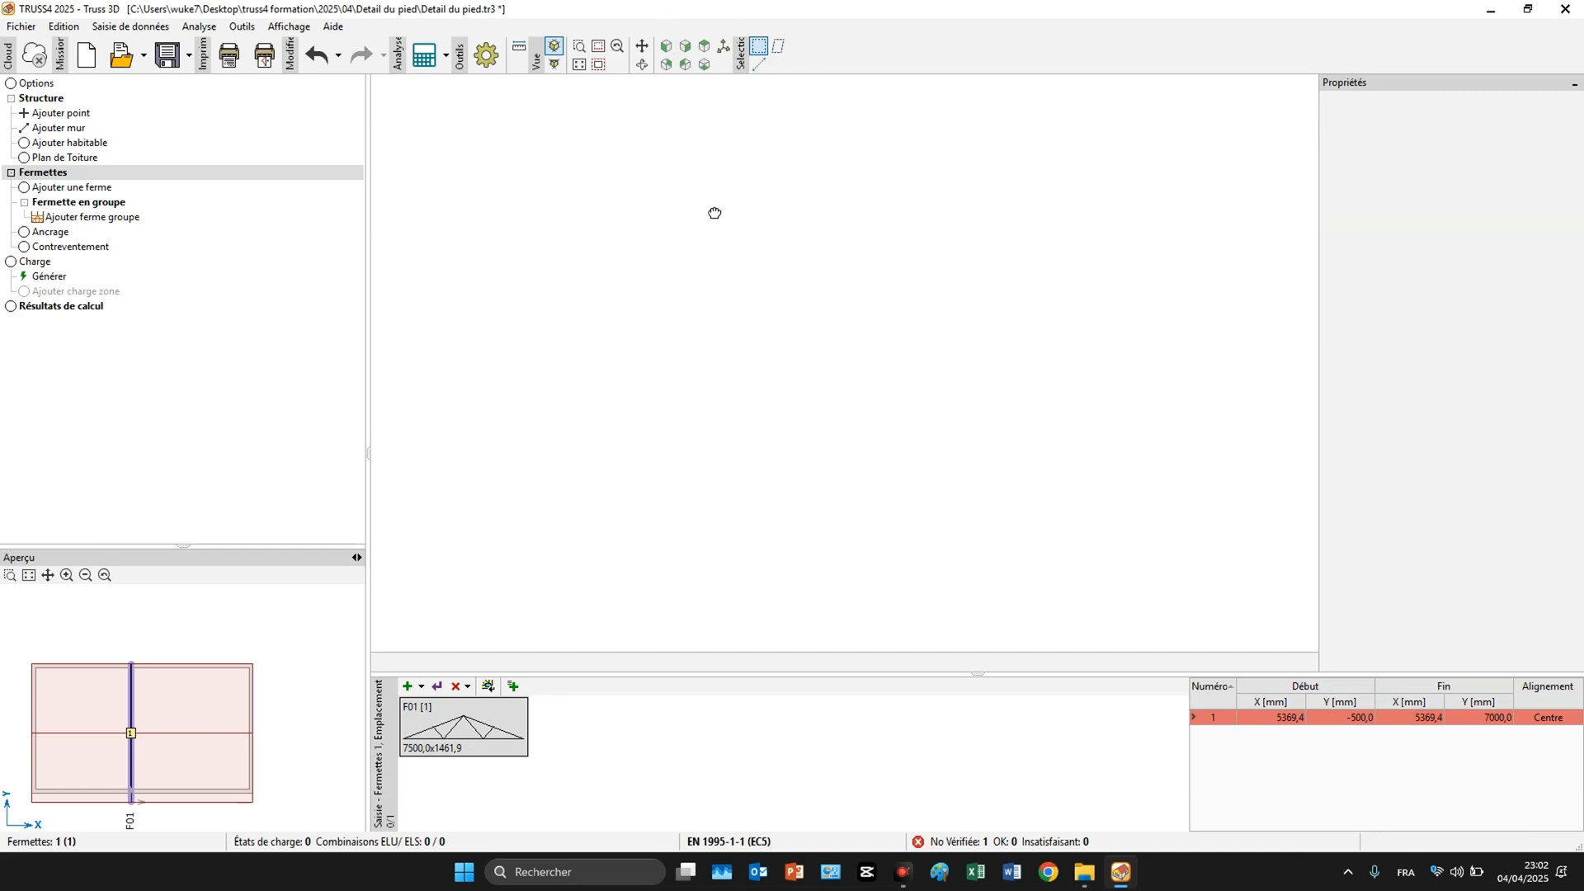
scroll(982, 333, up, 5)
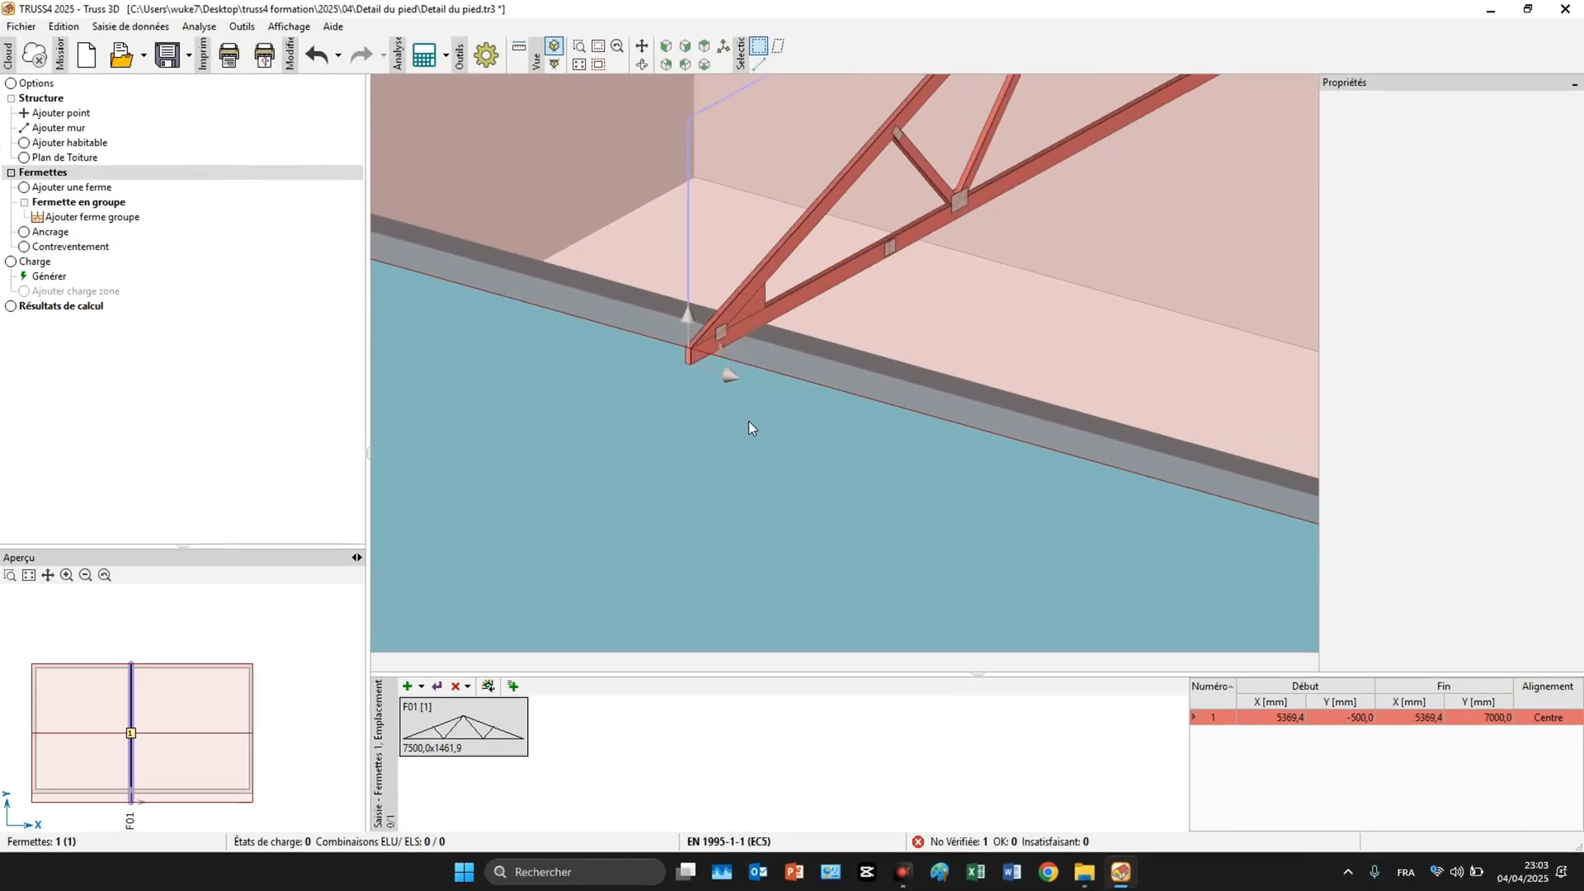
double_click(749, 422)
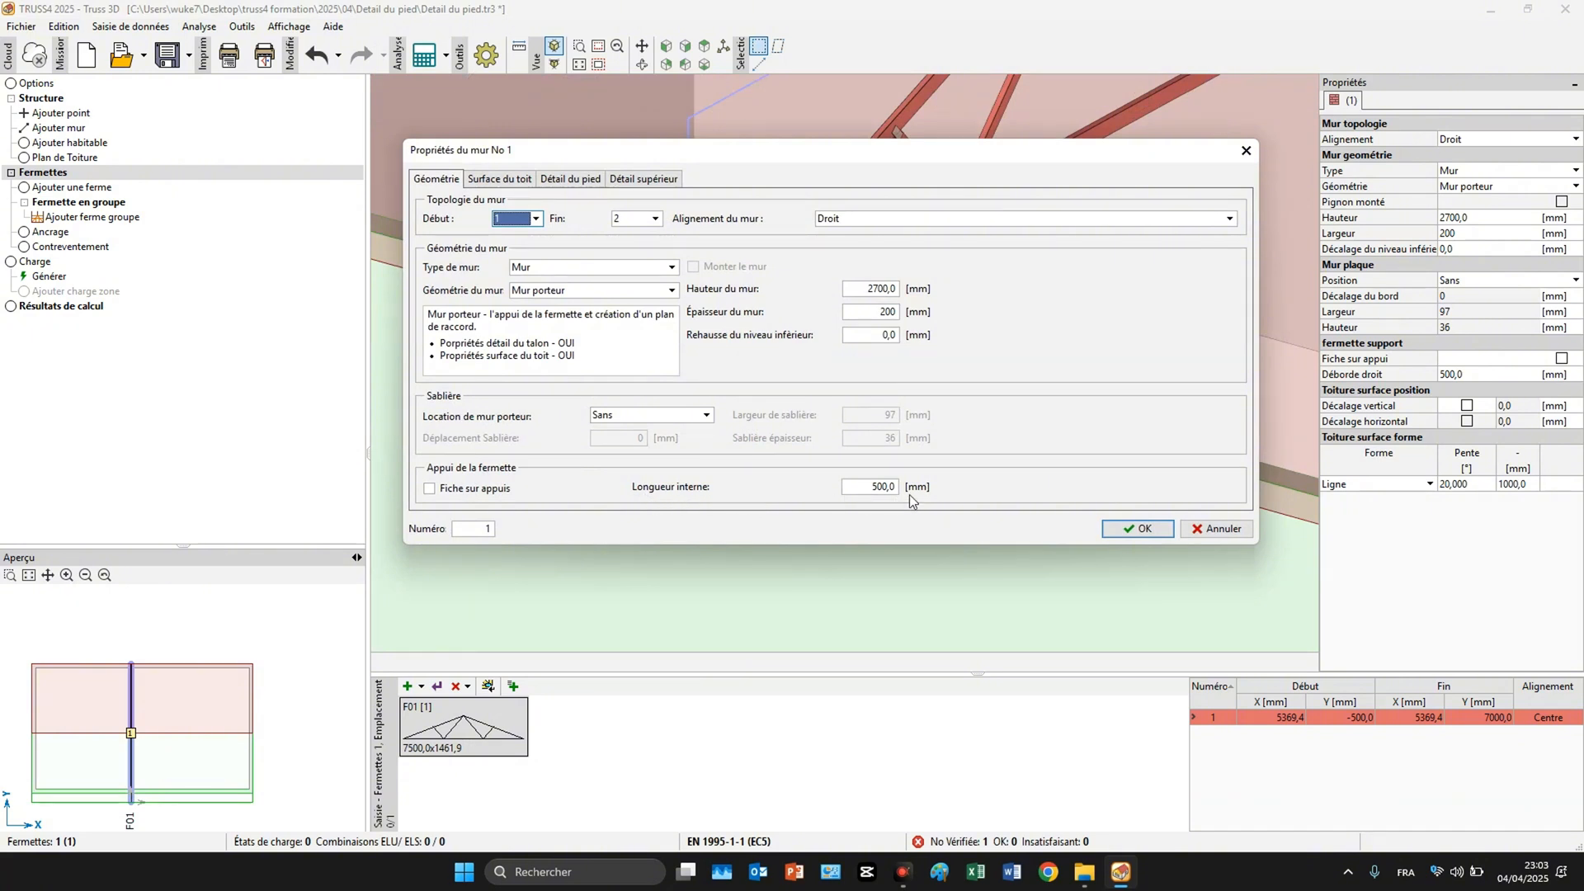
click(575, 183)
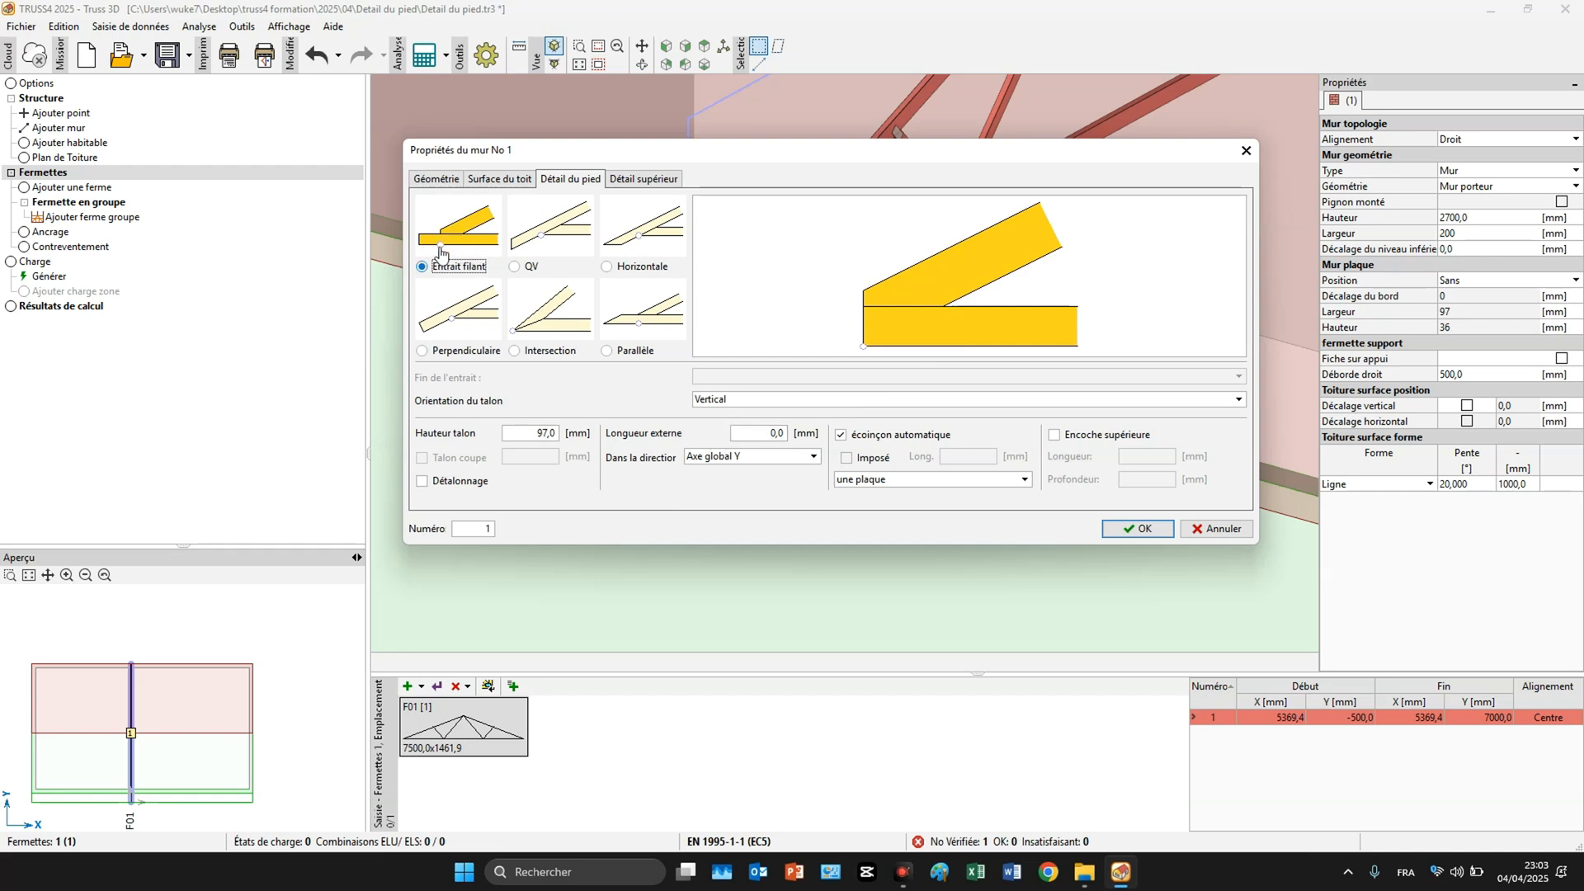
click(776, 433)
text(250)
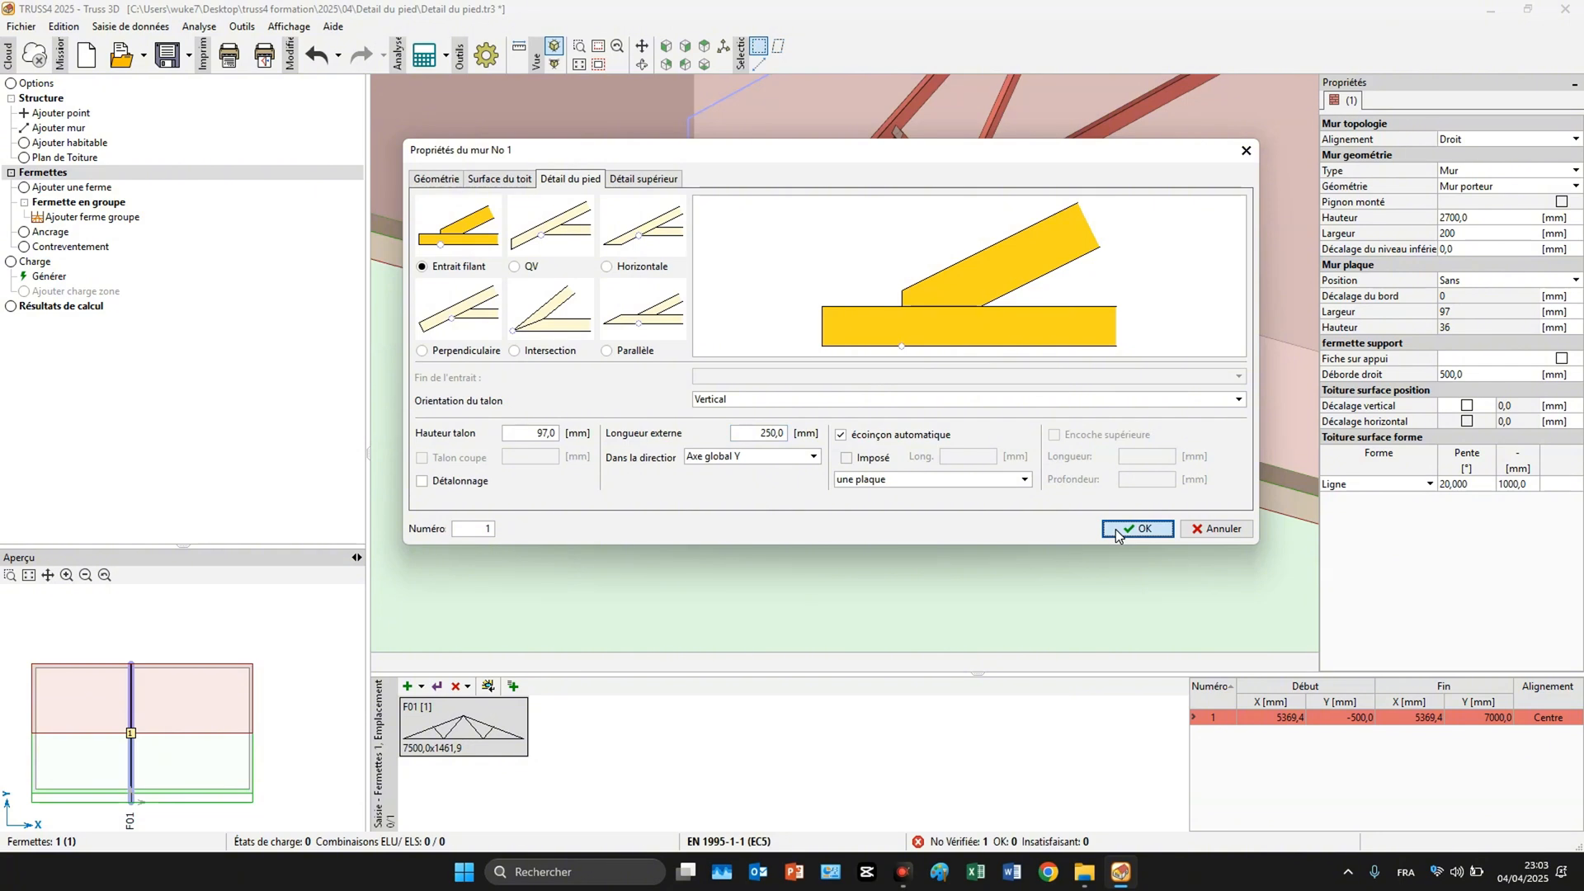
click(1131, 529)
Regenerate truss F01 to apply the 250 mm external length at wall 1.
double_click(734, 307)
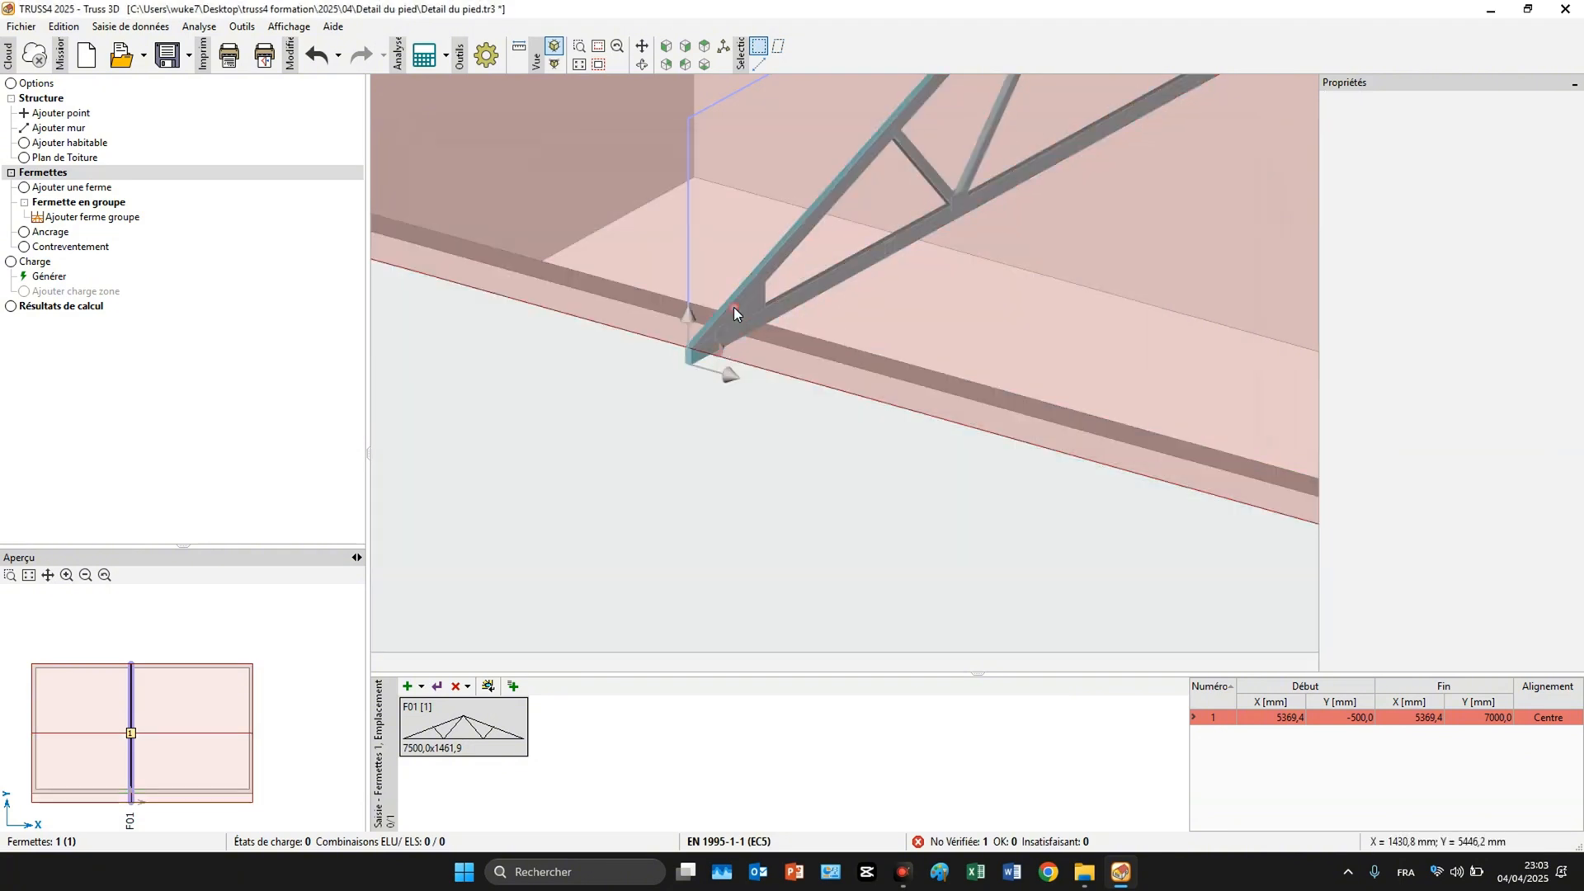
click(691, 246)
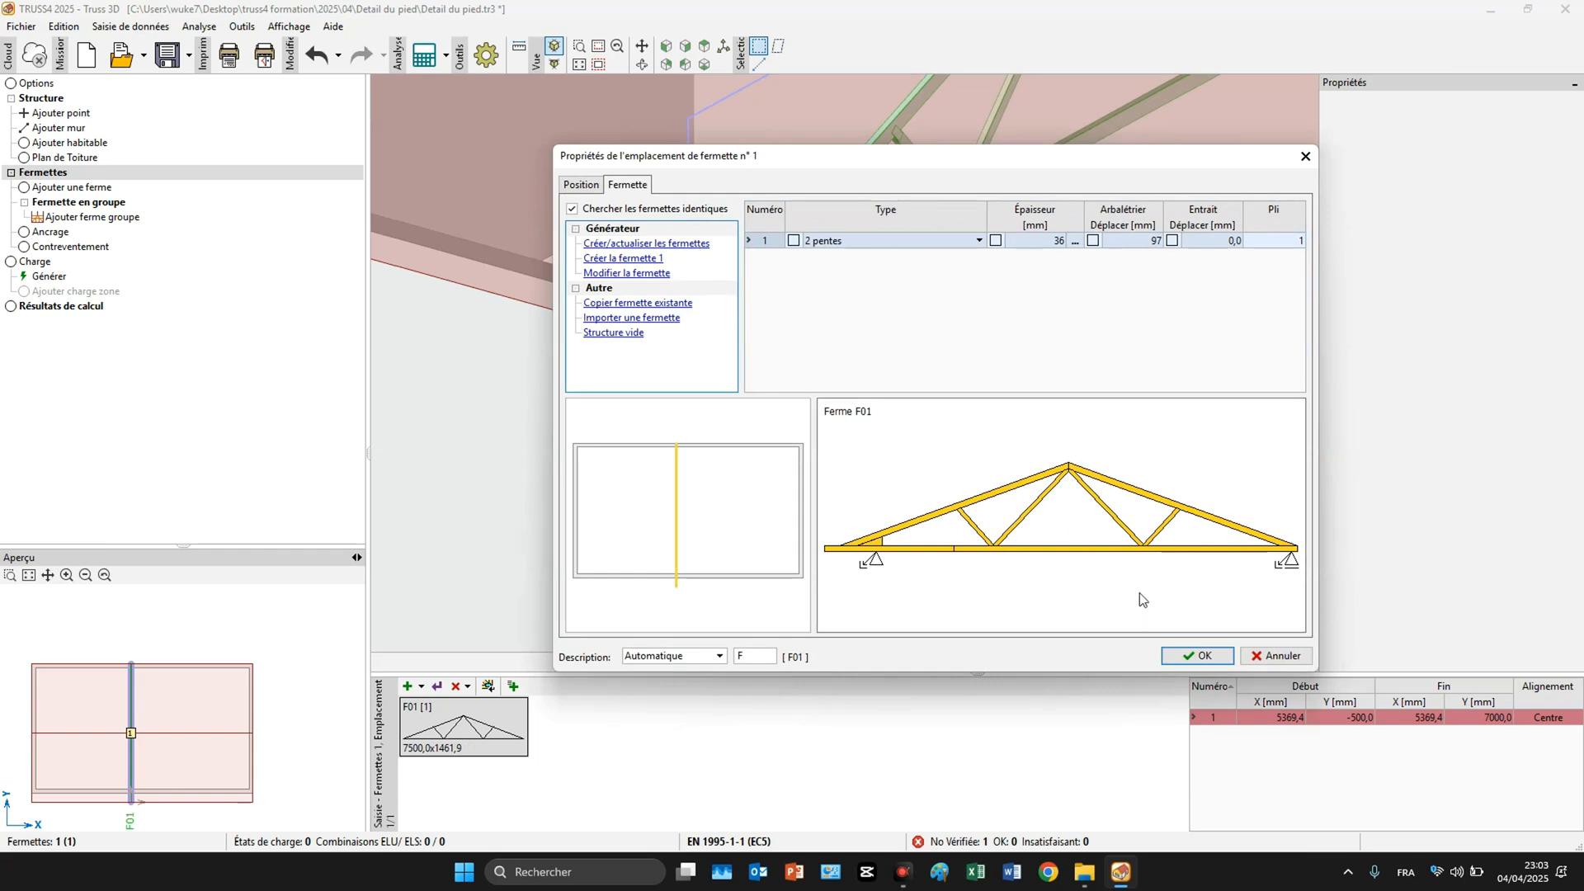
click(1194, 658)
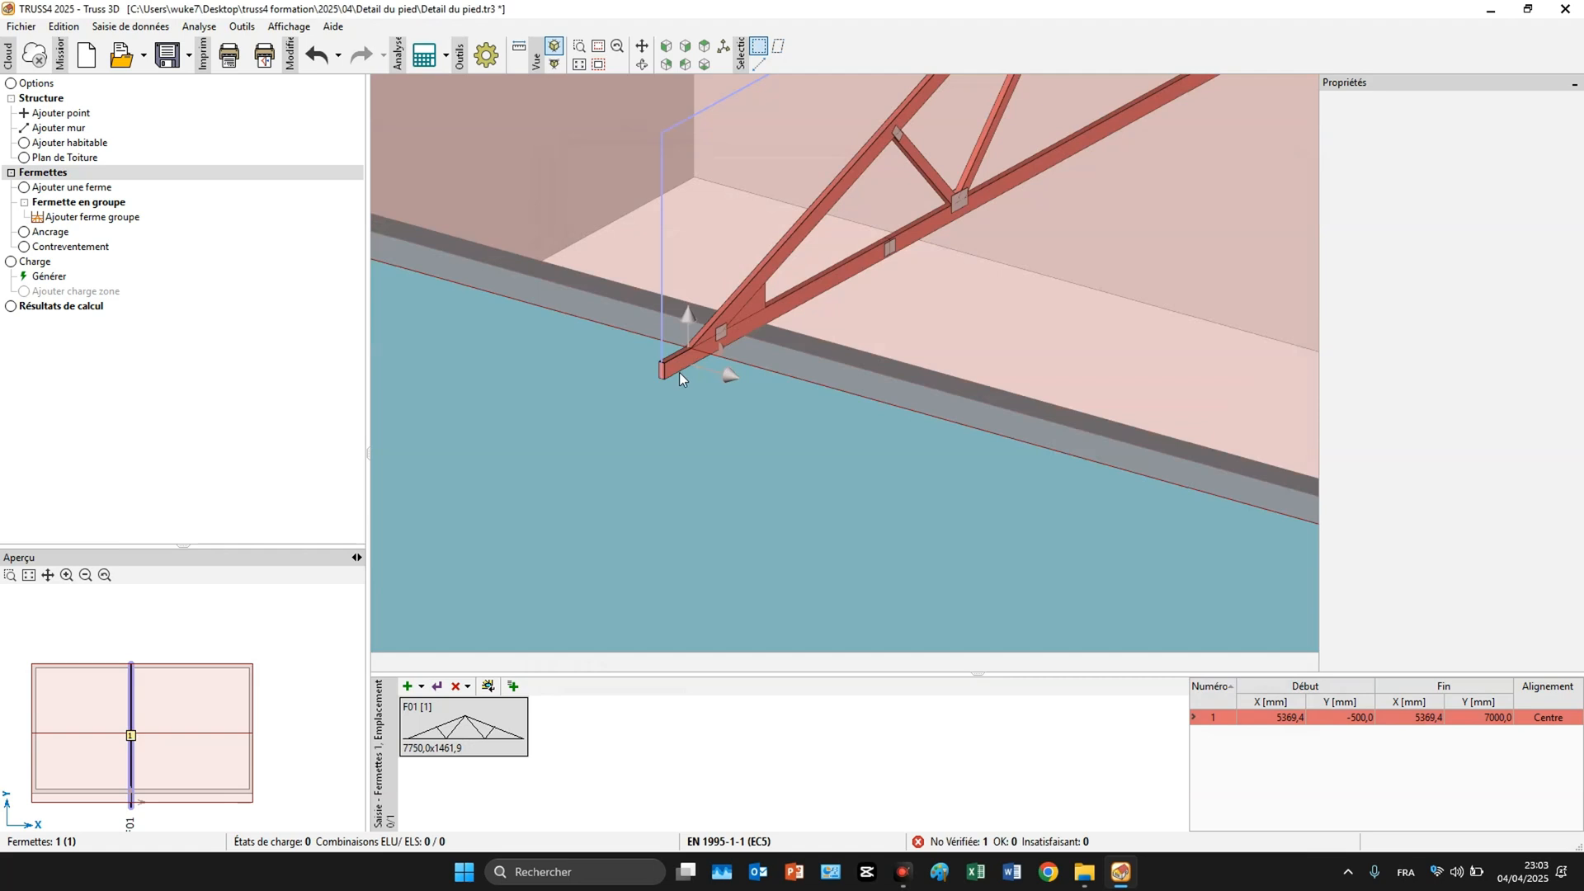
scroll(680, 372, up, 2)
double_click(694, 353)
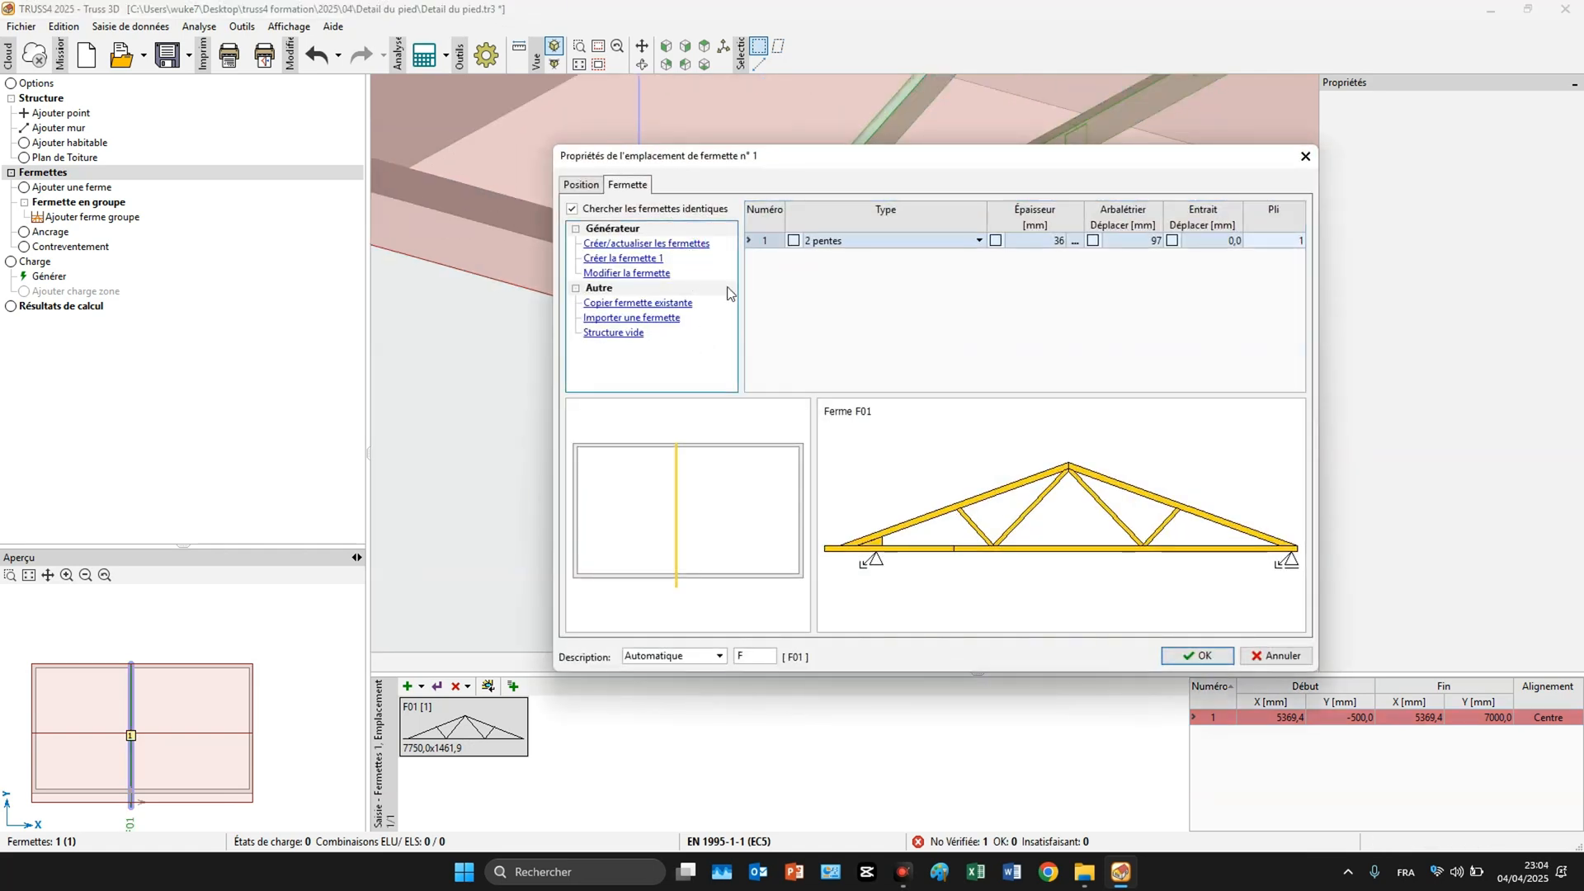
click(1197, 655)
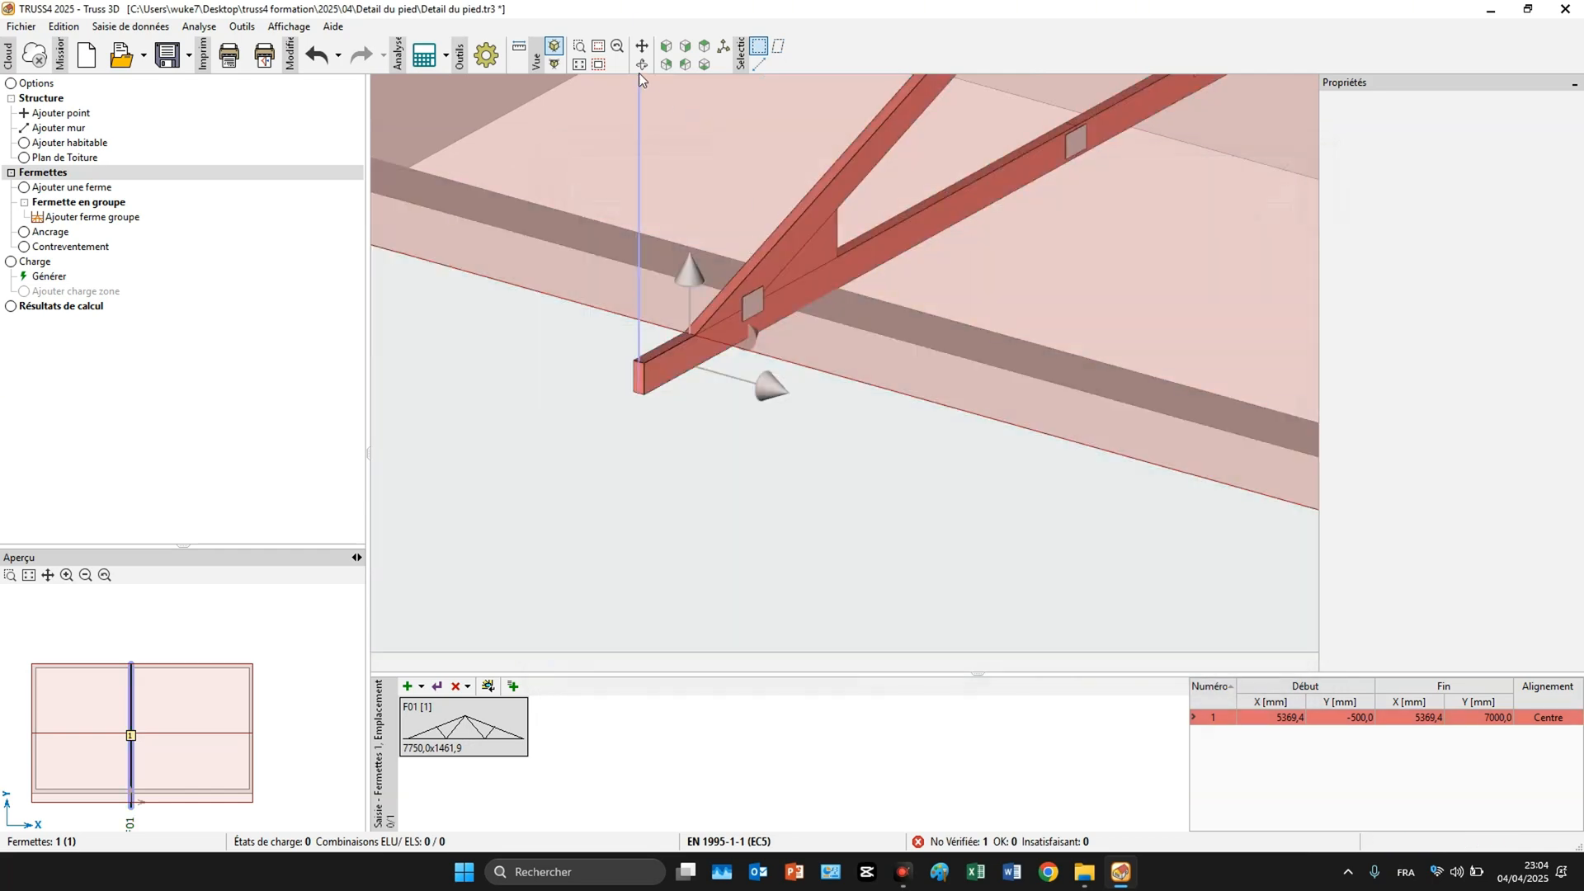
Examine the truss heel at wall 1 and compare the wall's internal length and external length settings.
click(641, 65)
drag(772, 184, 807, 259)
scroll(768, 372, up, 1)
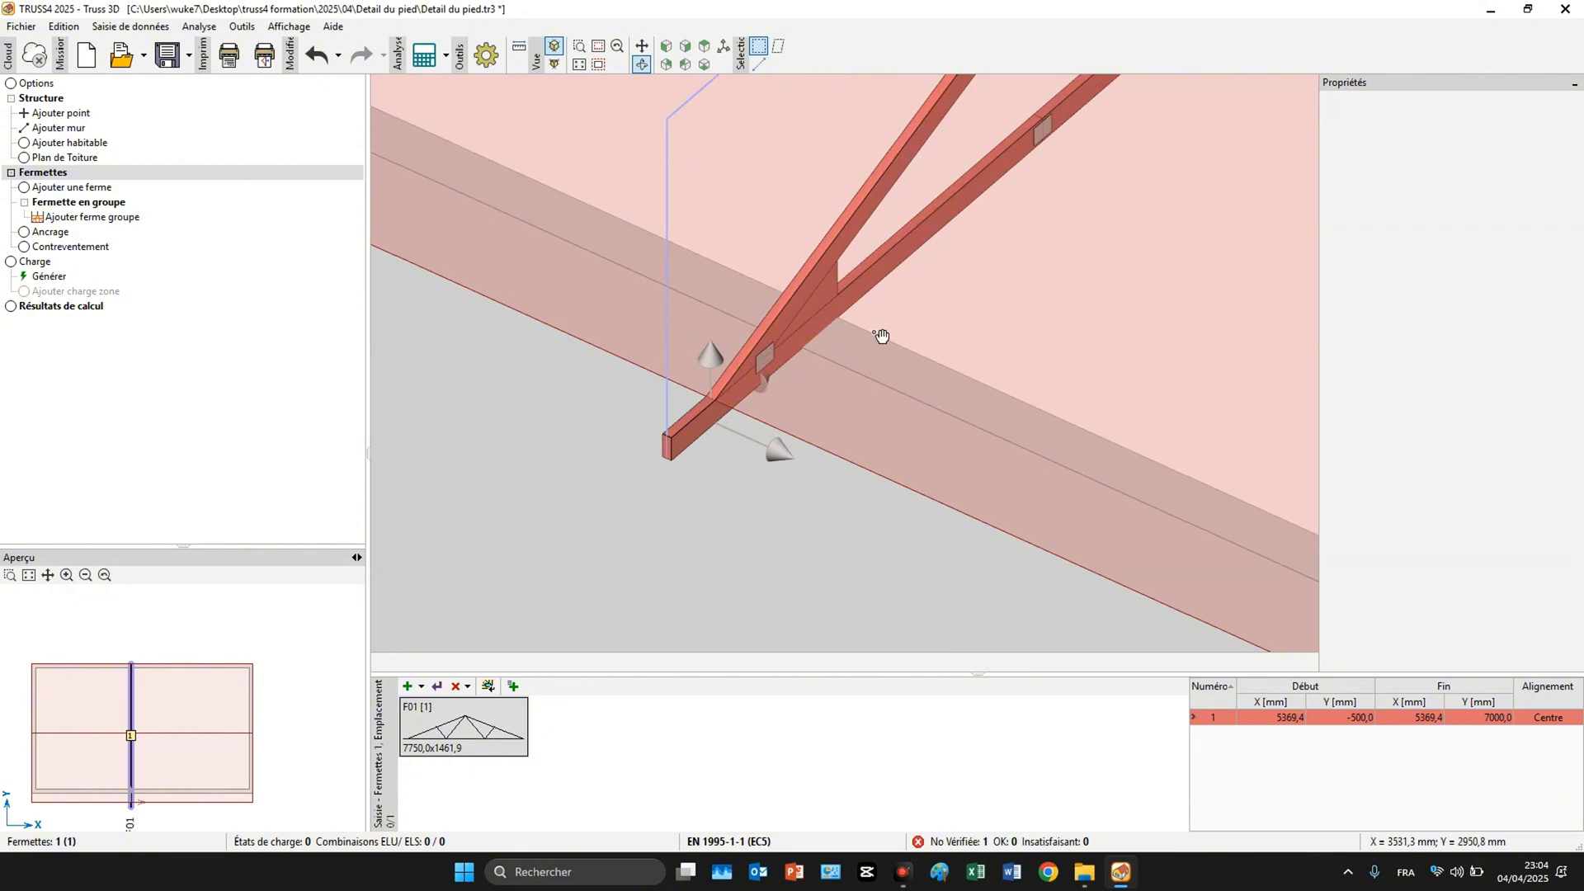
right_click(880, 335)
scroll(781, 365, up, 1)
scroll(780, 363, up, 1)
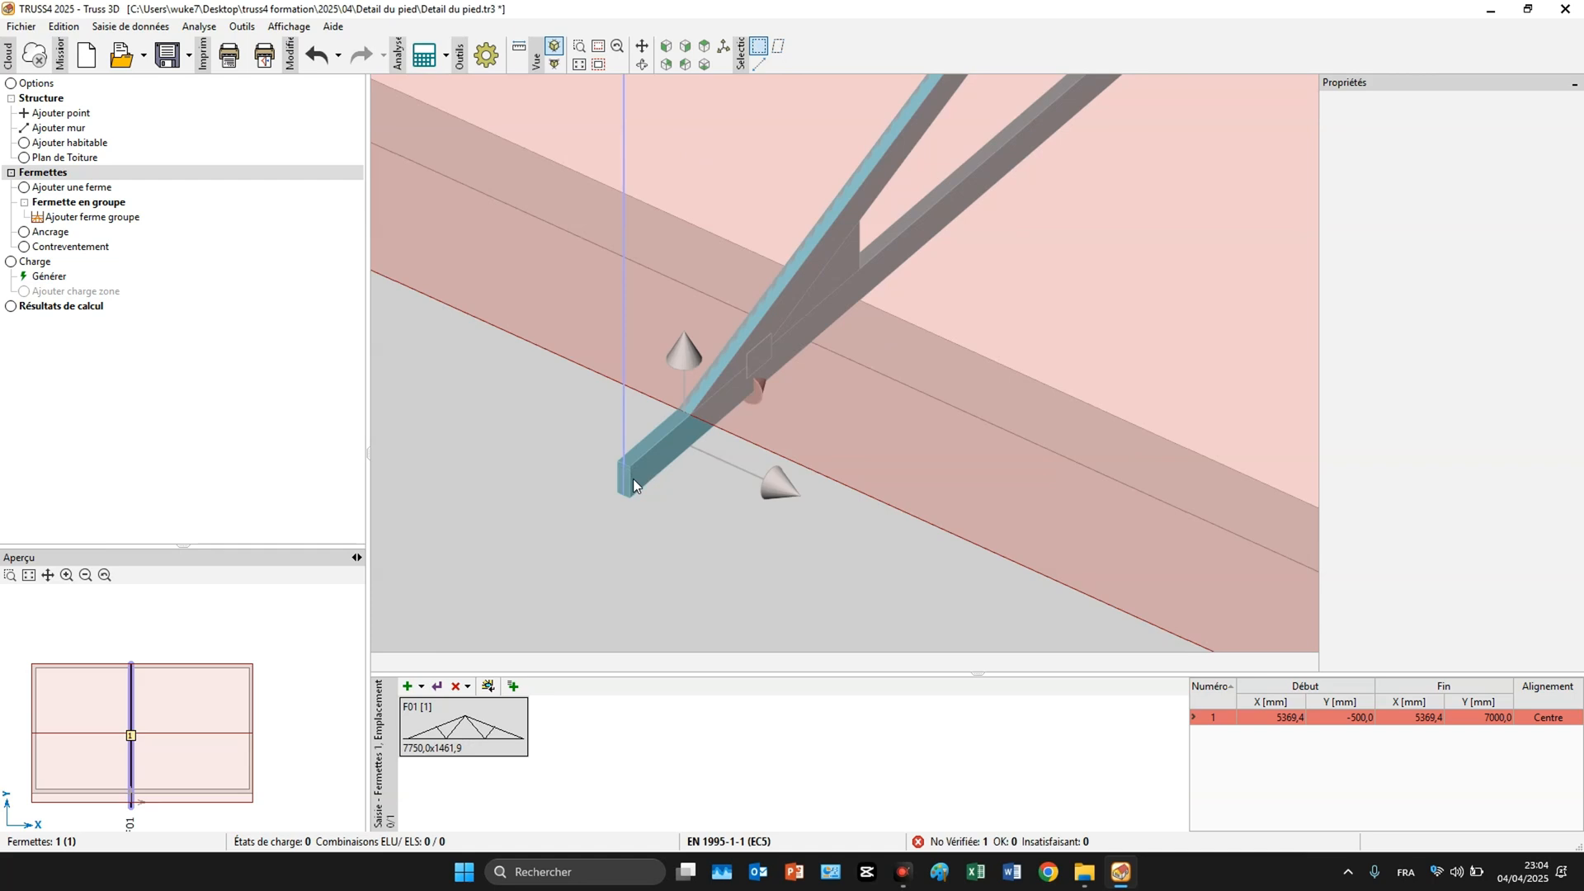
double_click(690, 503)
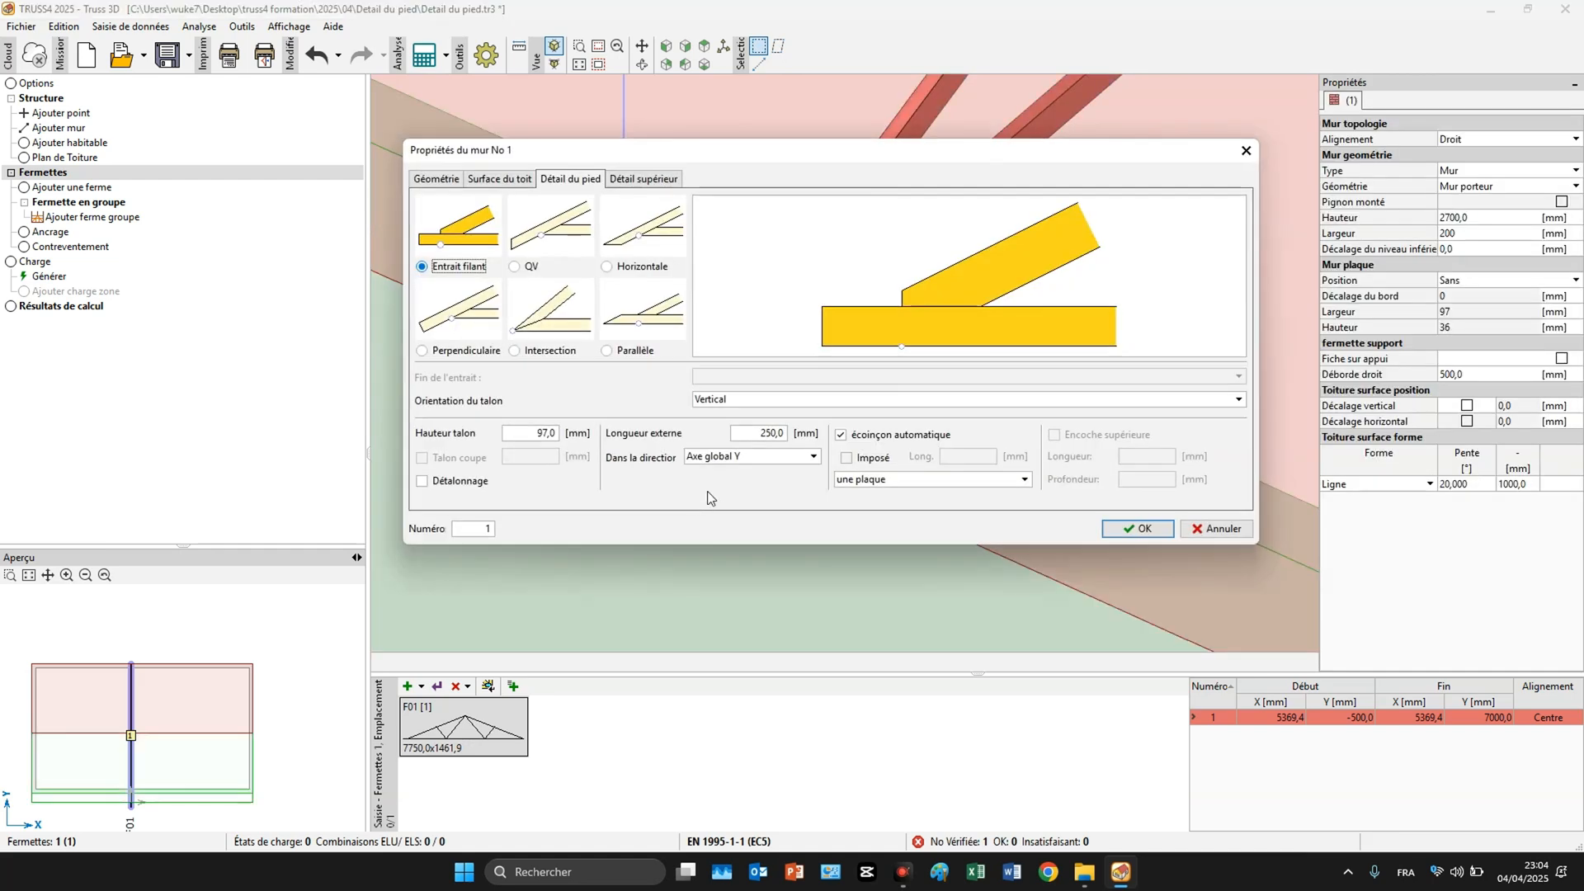
click(445, 180)
drag(872, 488, 900, 489)
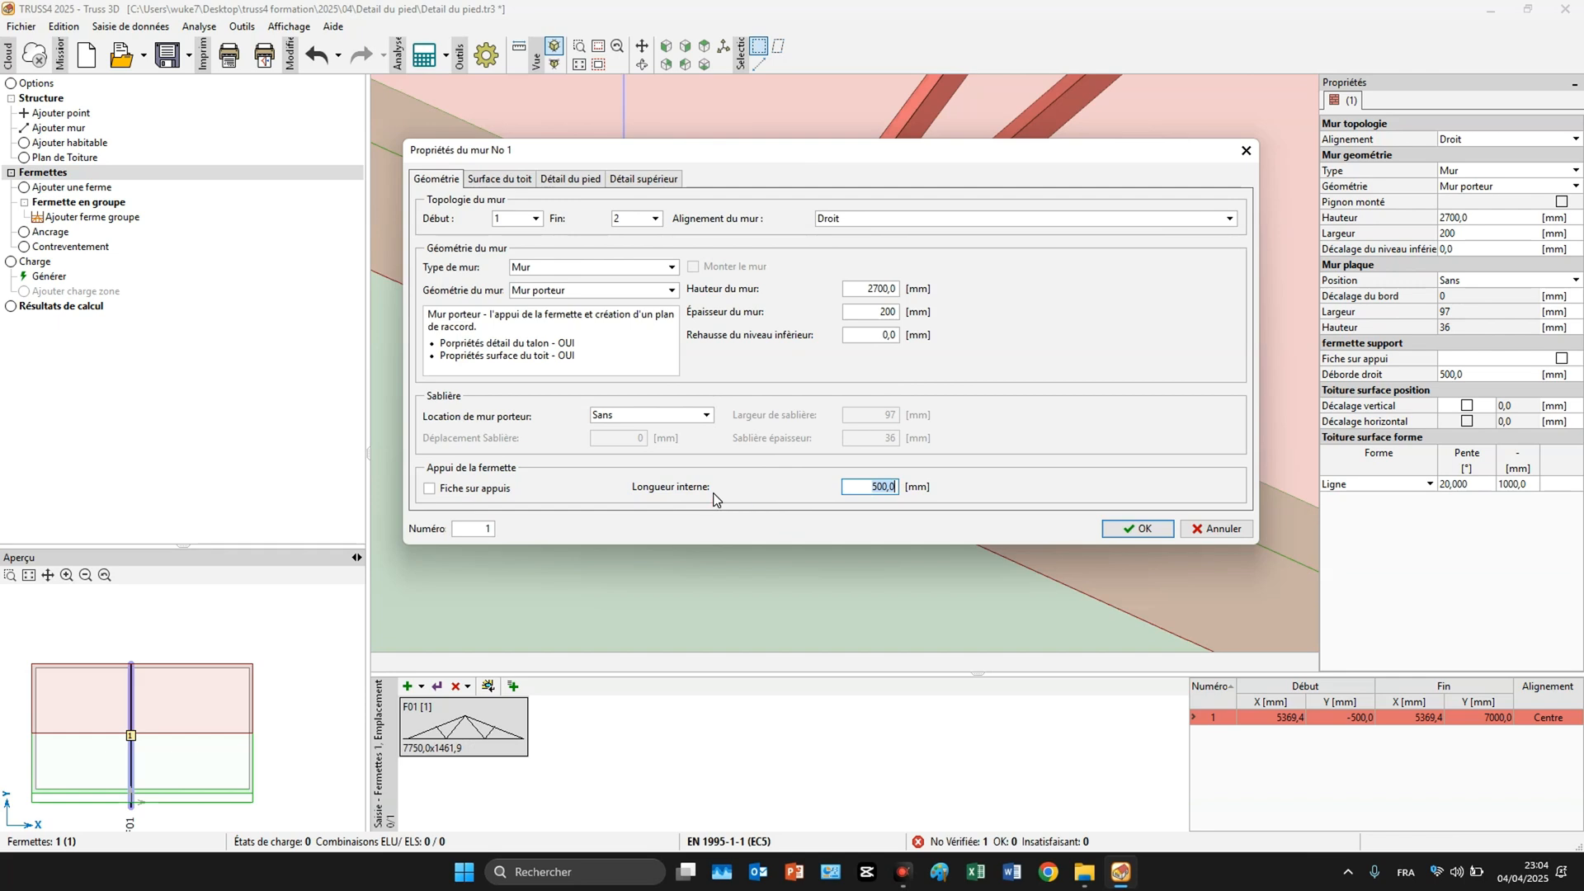
click(568, 180)
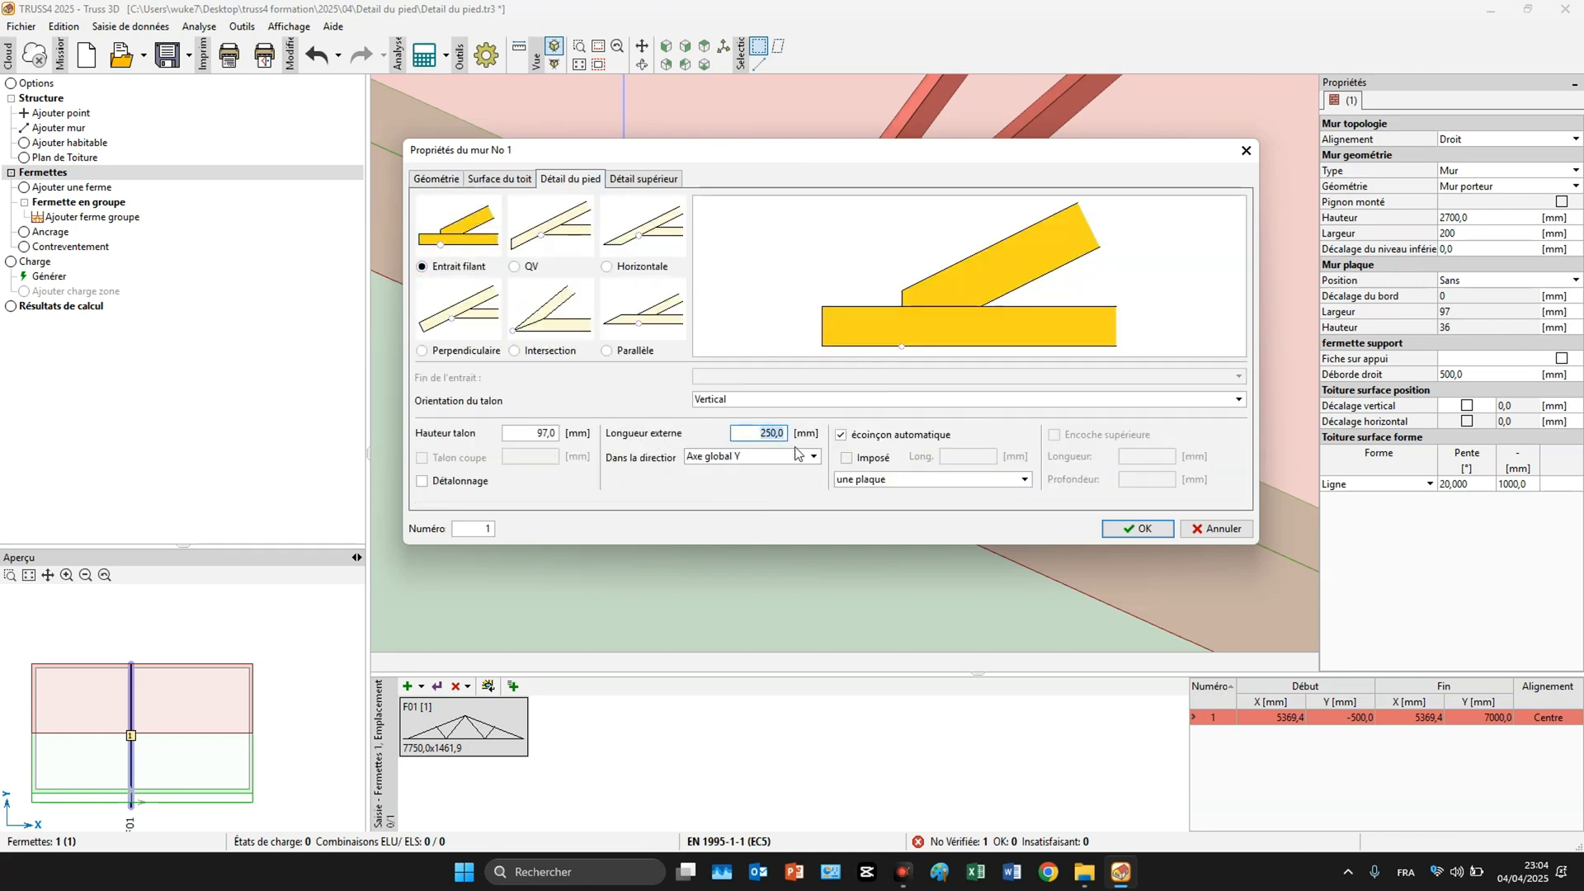
click(1137, 529)
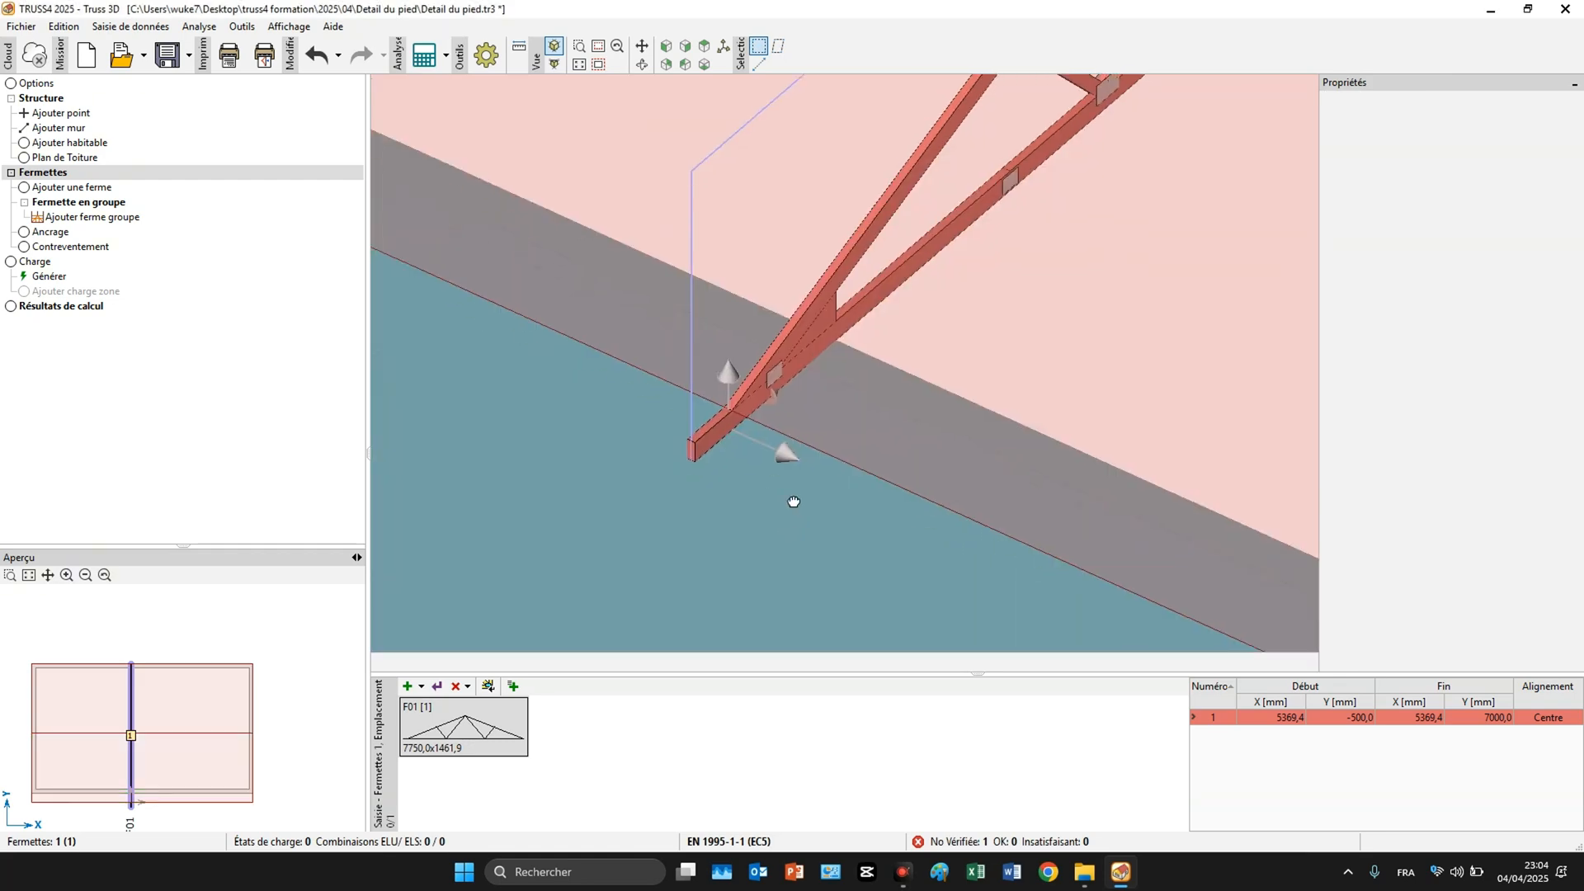
Change the foot detail type of wall 1 to QV, keeping the 250 mm external length.
double_click(797, 474)
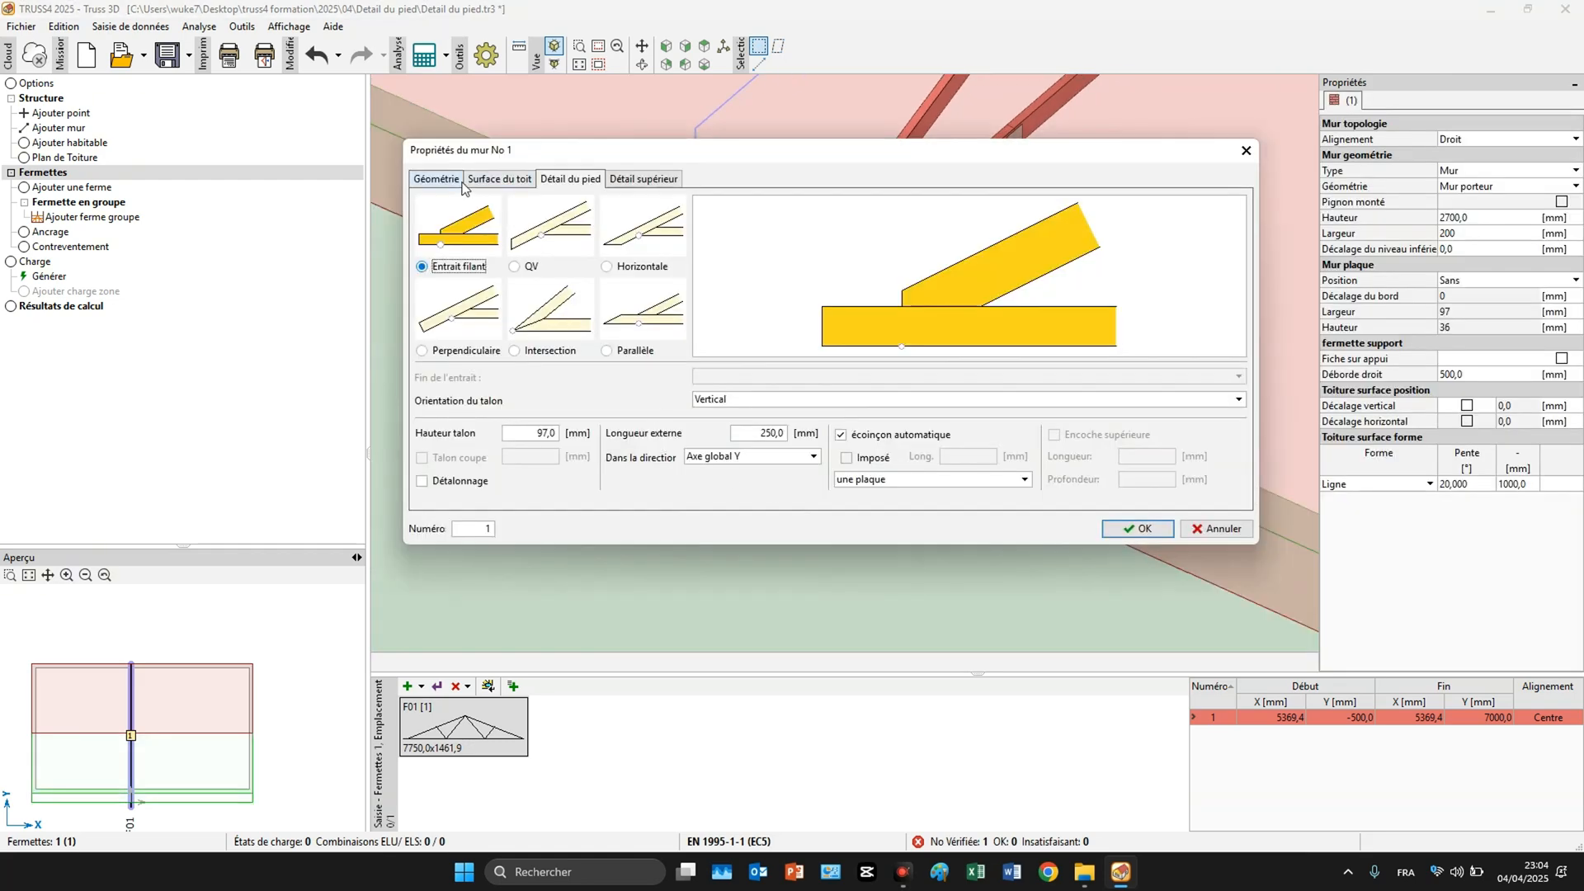
click(437, 179)
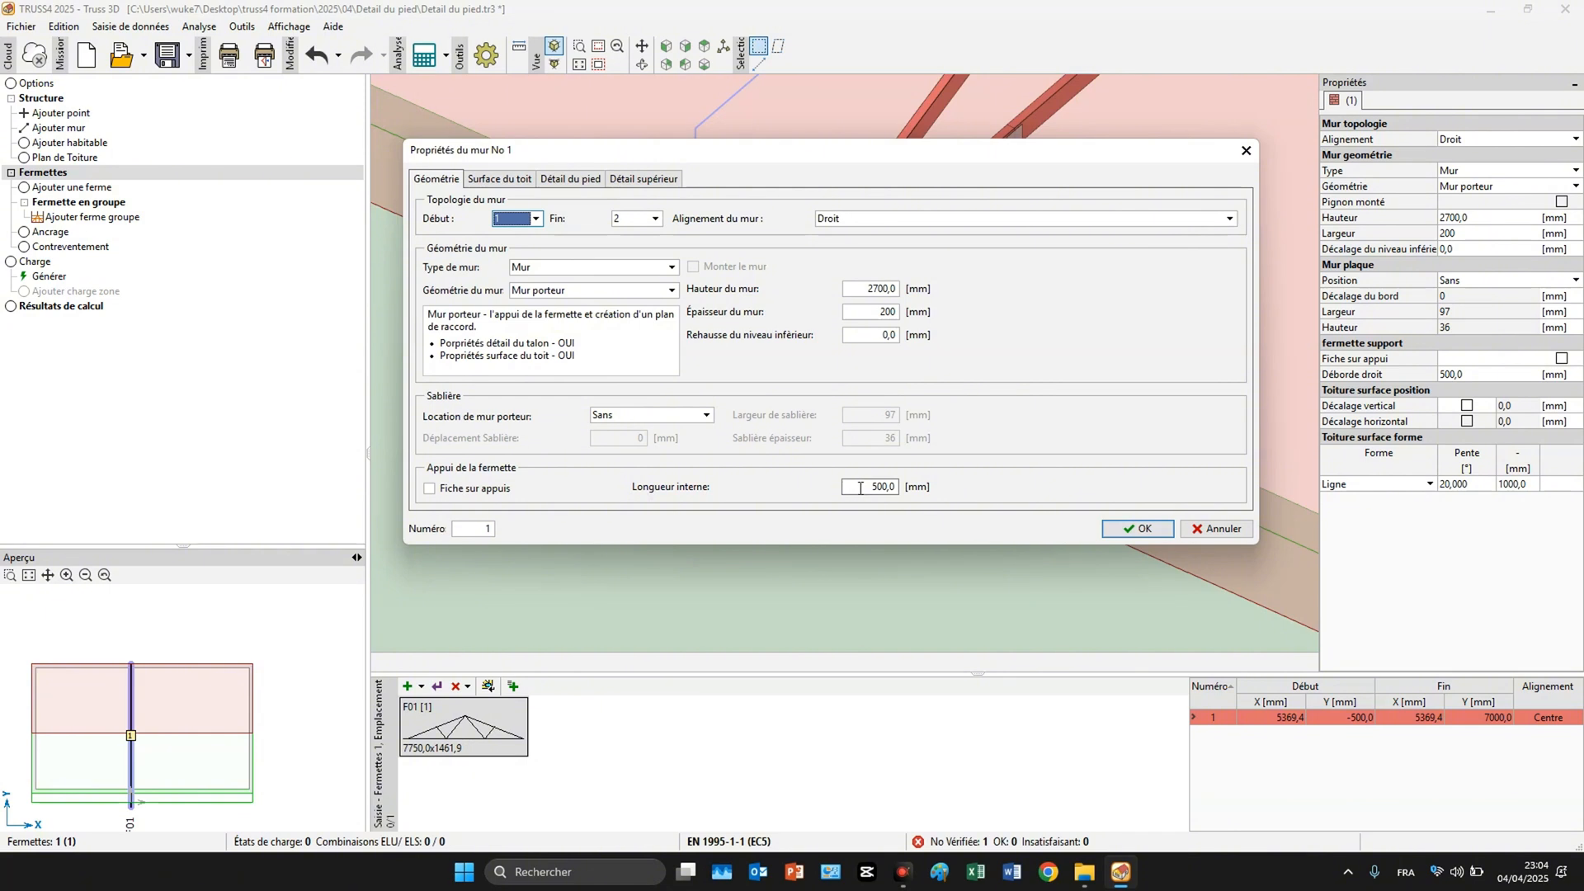
click(570, 179)
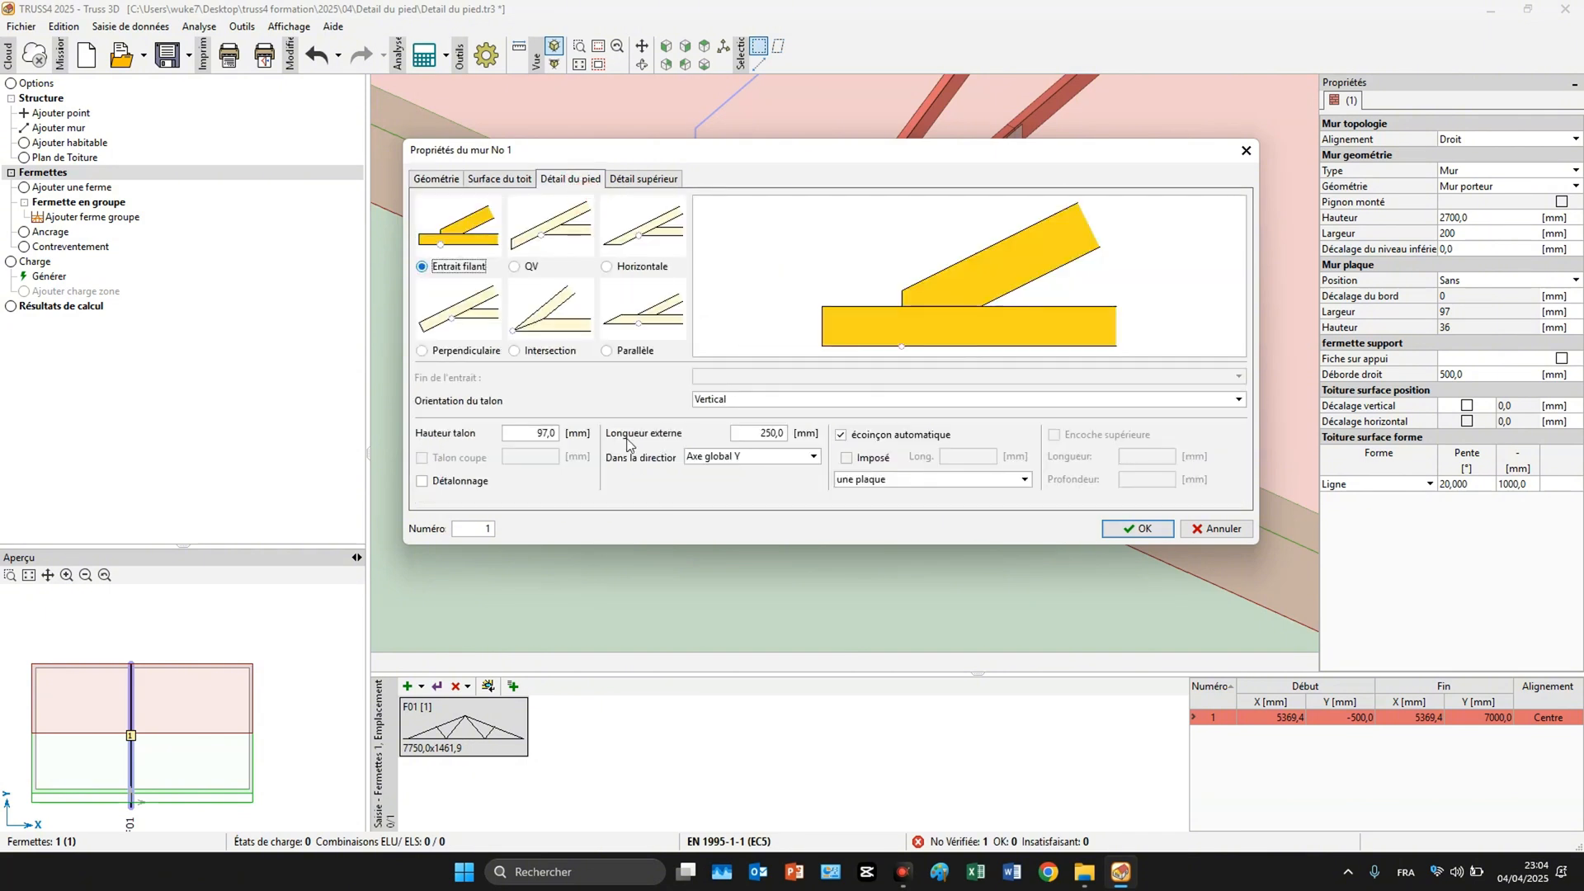
double_click(759, 433)
click(542, 241)
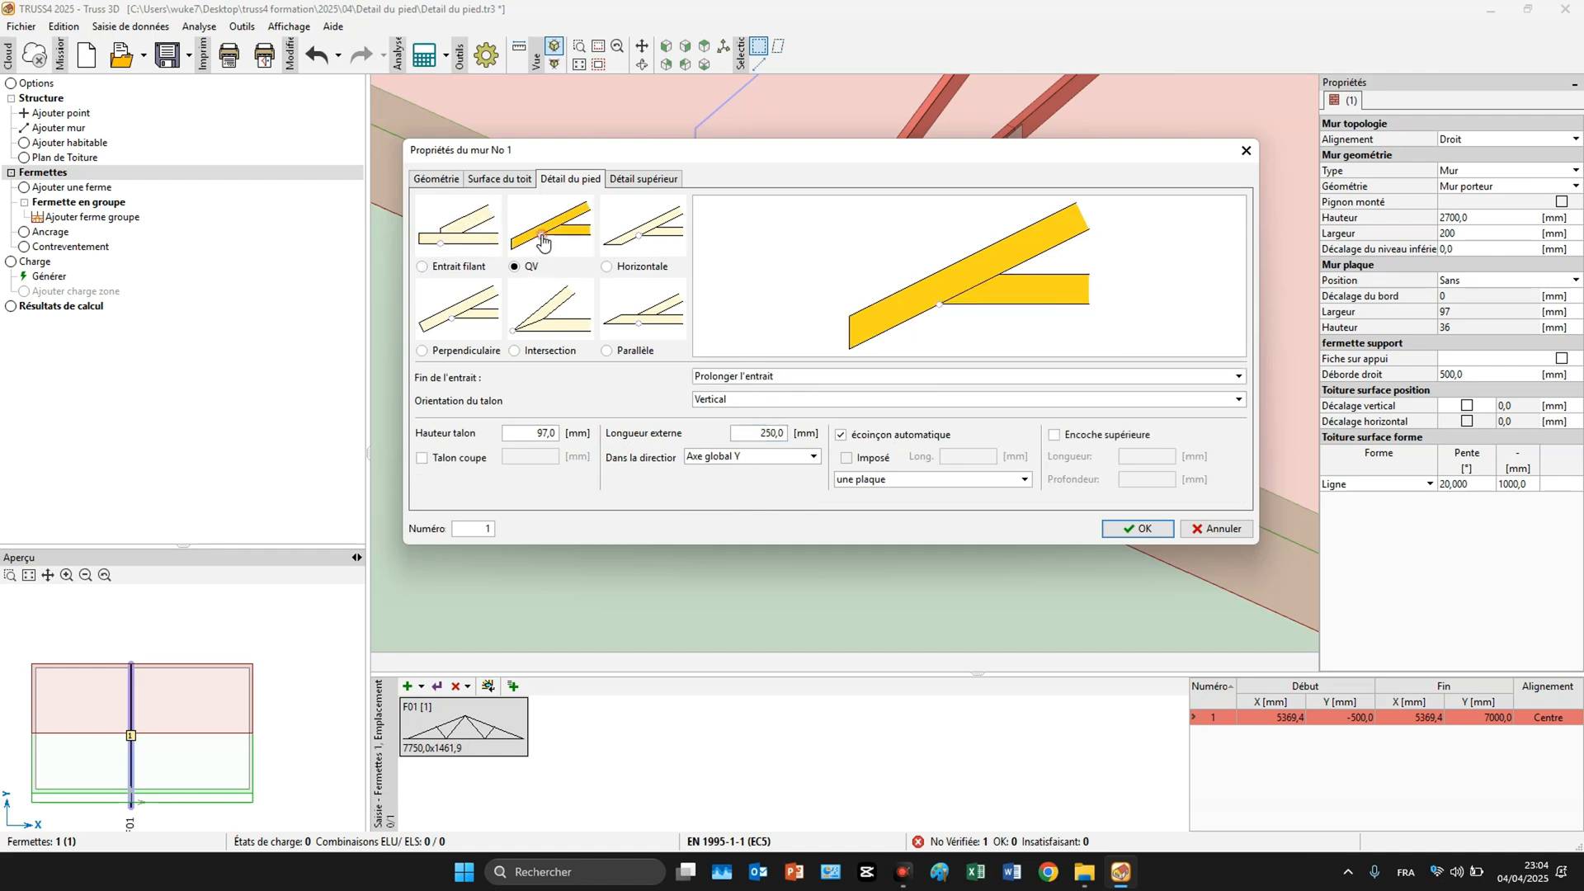
click(456, 235)
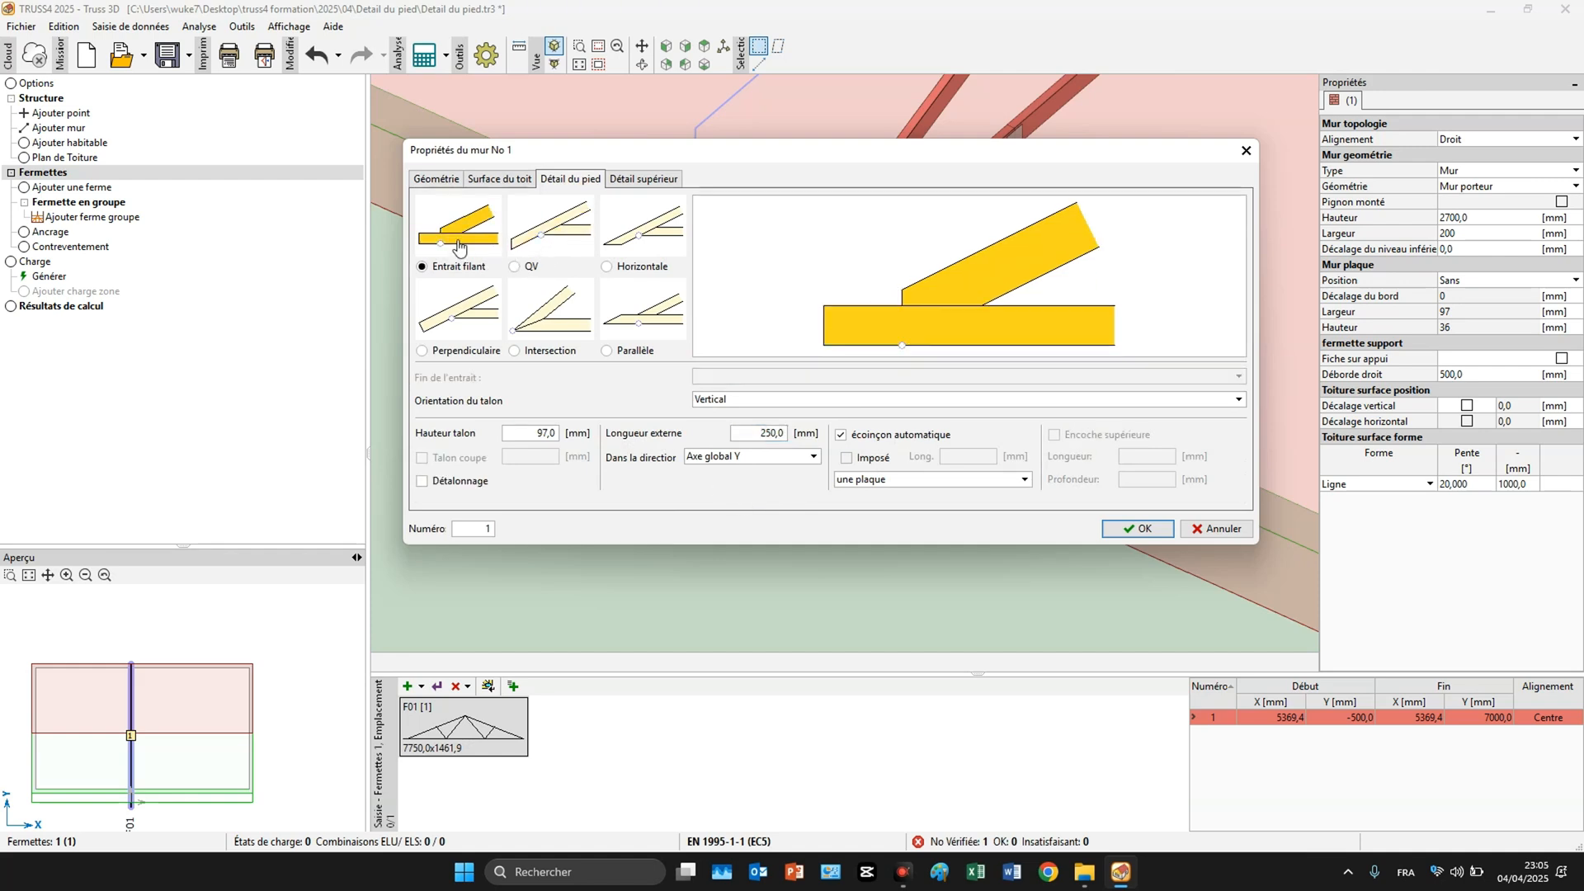
click(545, 244)
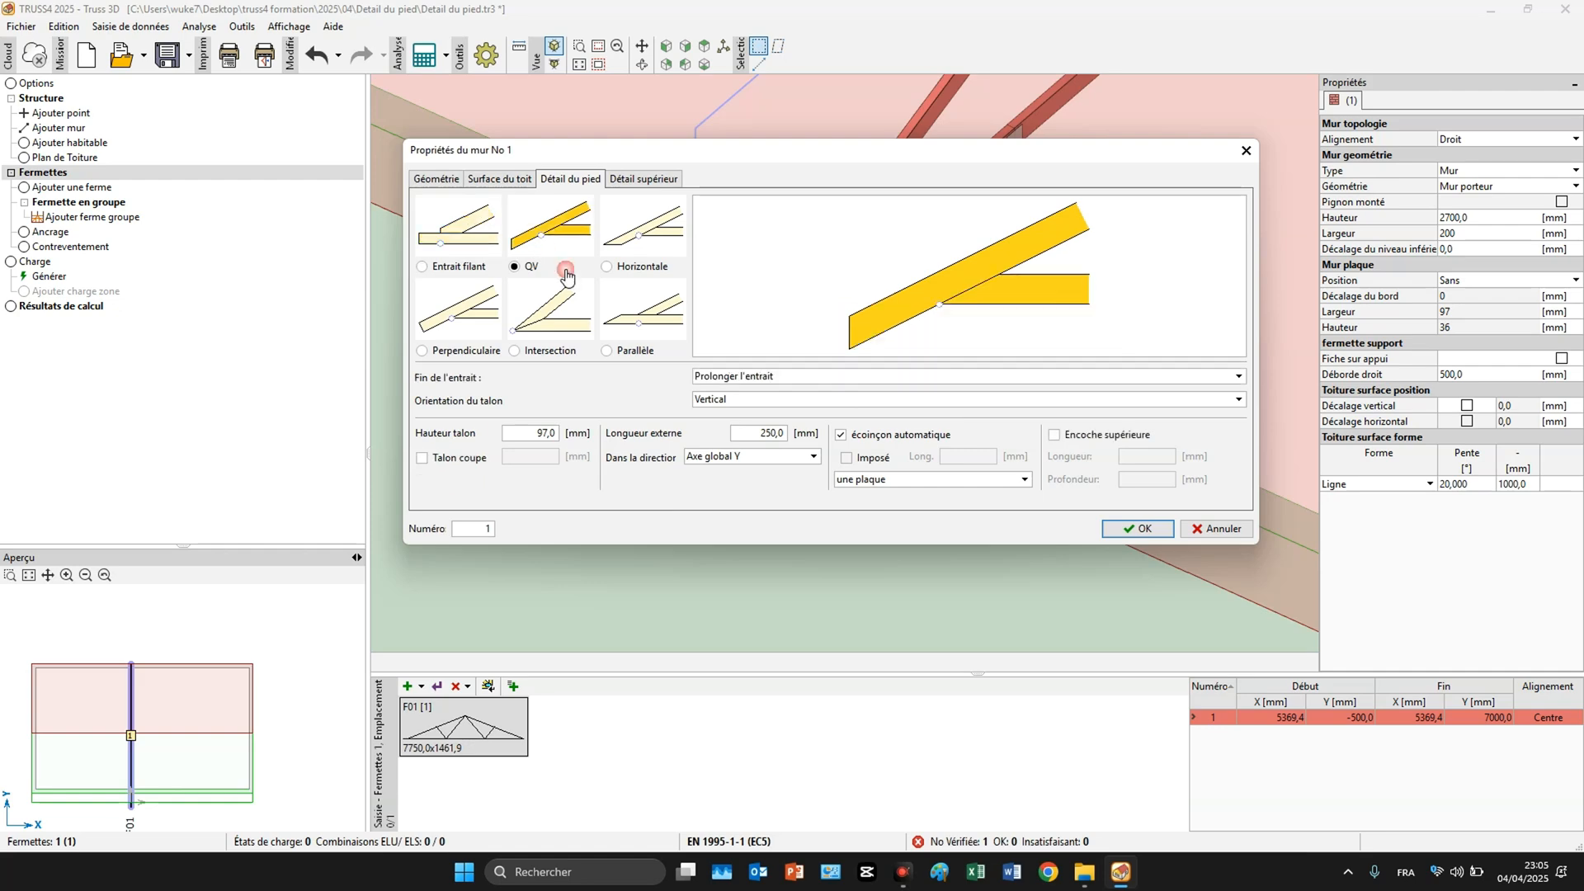
click(1139, 528)
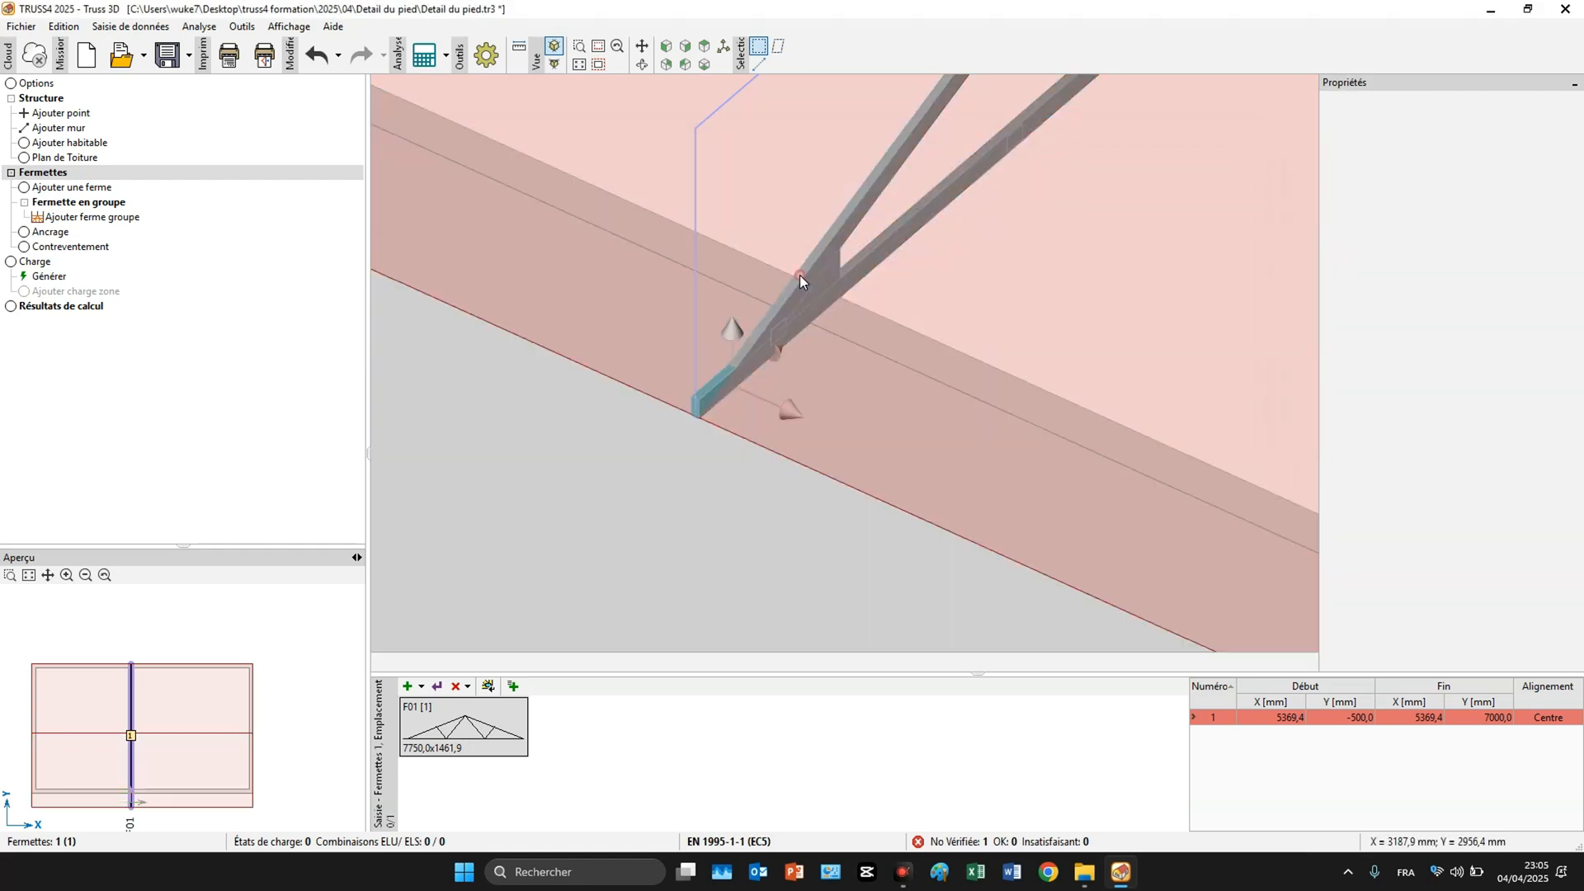
Regenerate truss F01 with the QV foot detail at wall 1.
double_click(800, 274)
click(700, 243)
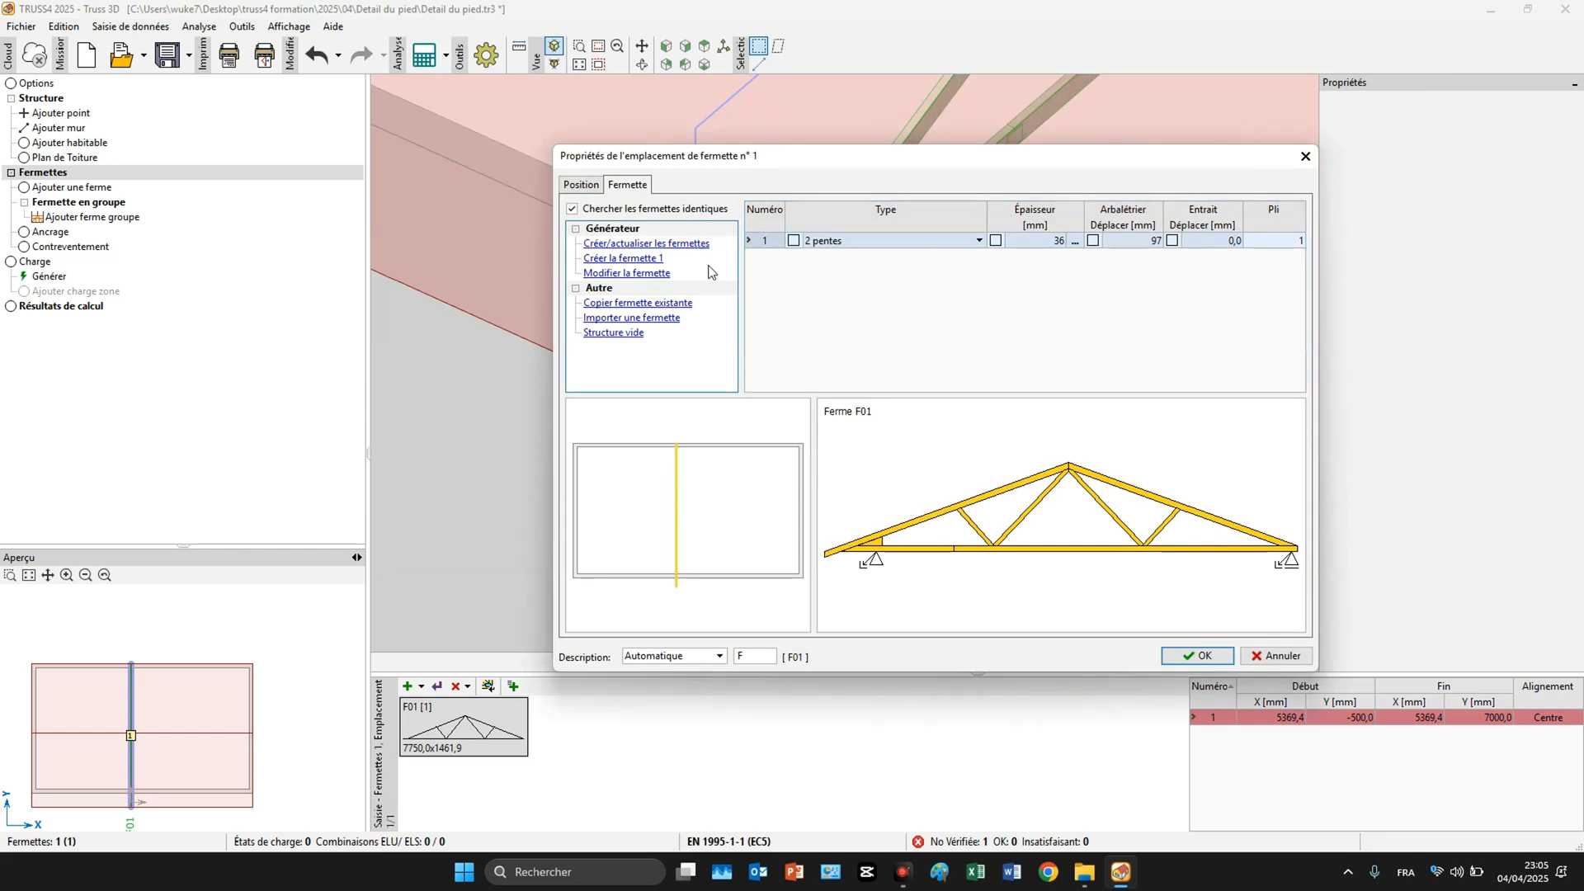
click(1197, 656)
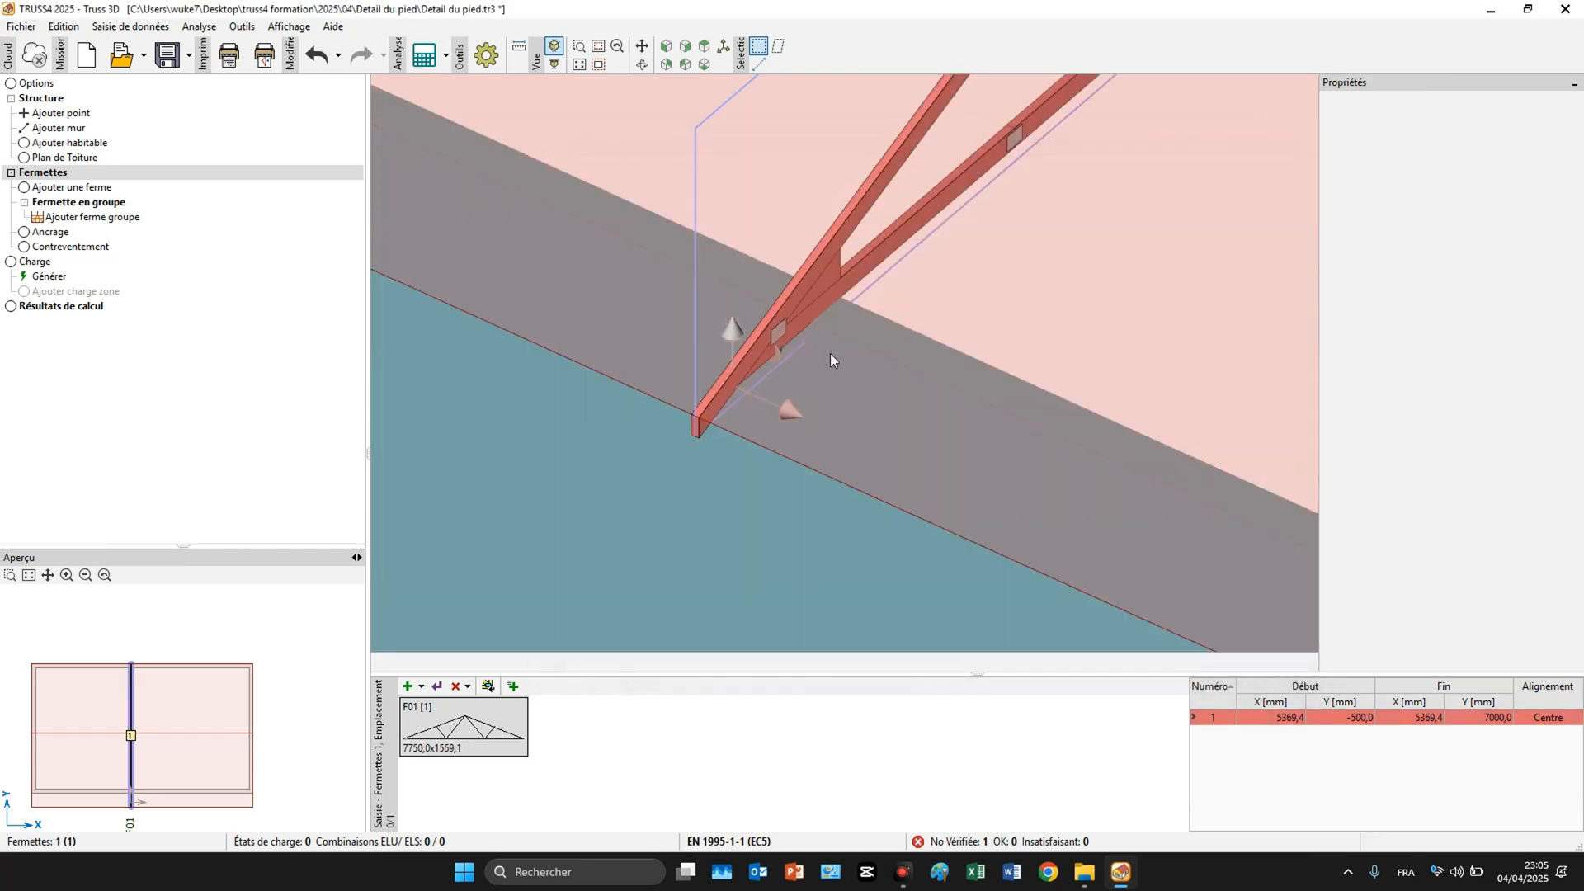
Set the internal length (Longueur interne) of wall 1 to 0 mm.
click(641, 65)
drag(849, 362, 866, 338)
middle_drag(866, 339, 778, 343)
scroll(720, 295, up, 2)
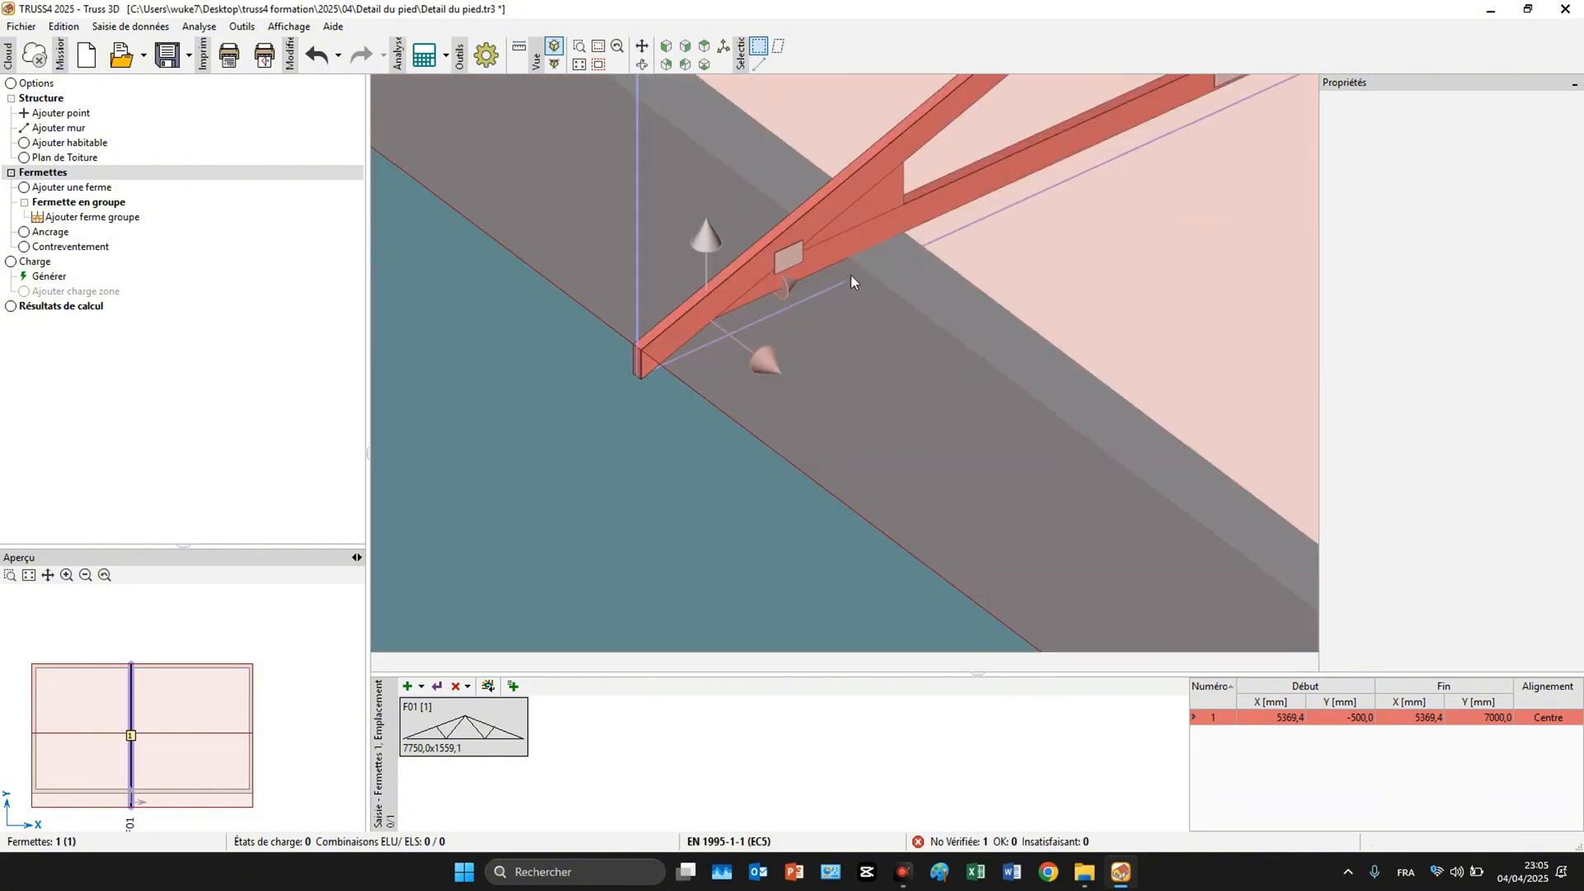
click(850, 275)
click(719, 305)
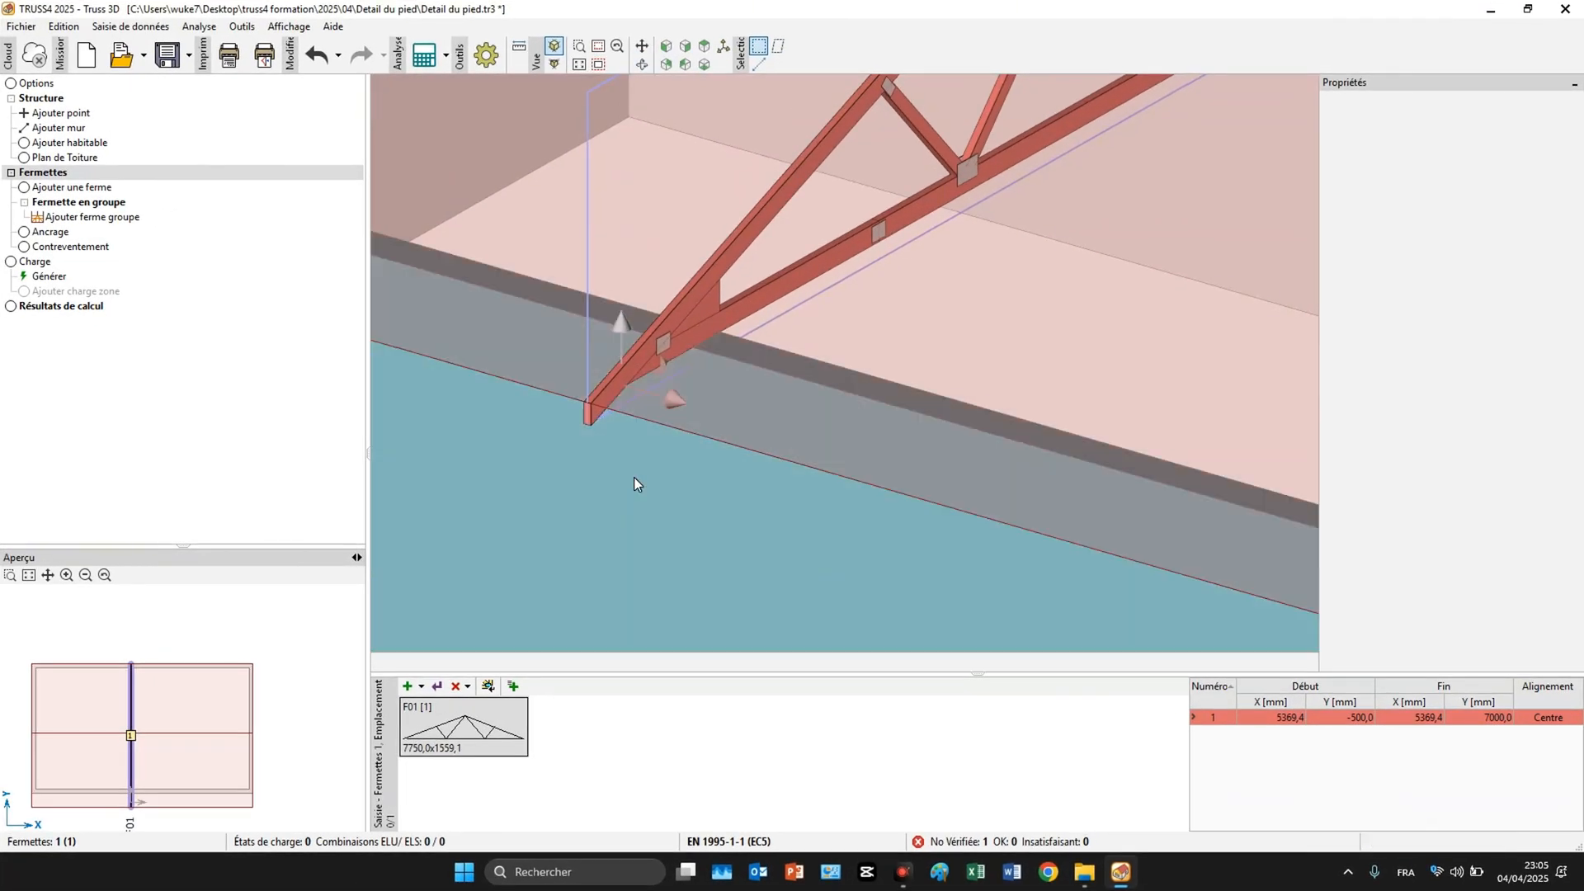
double_click(631, 489)
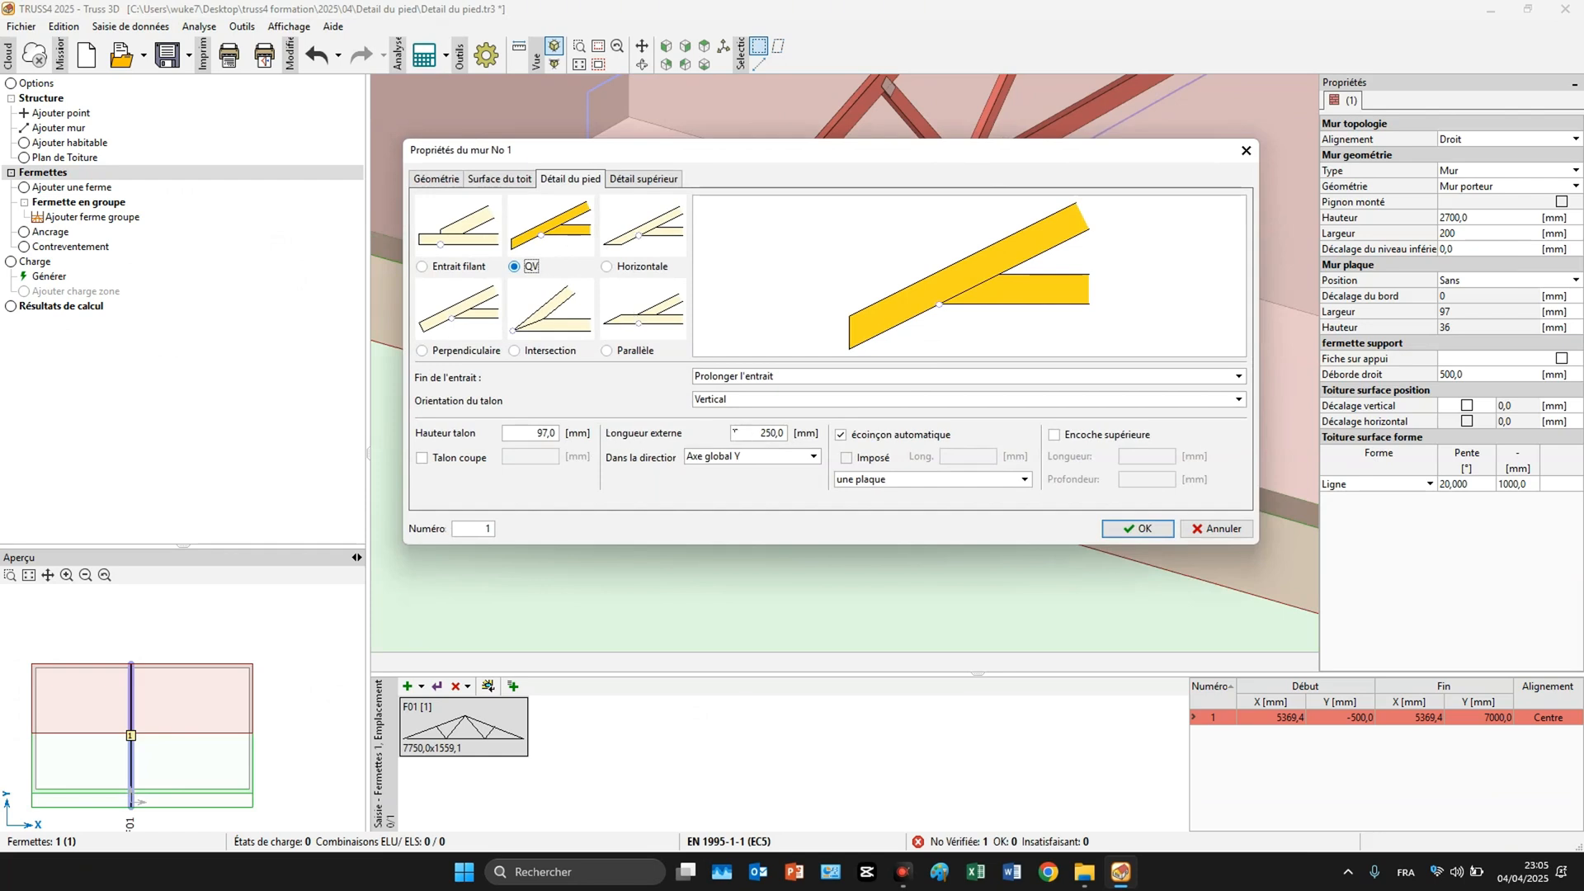
click(439, 181)
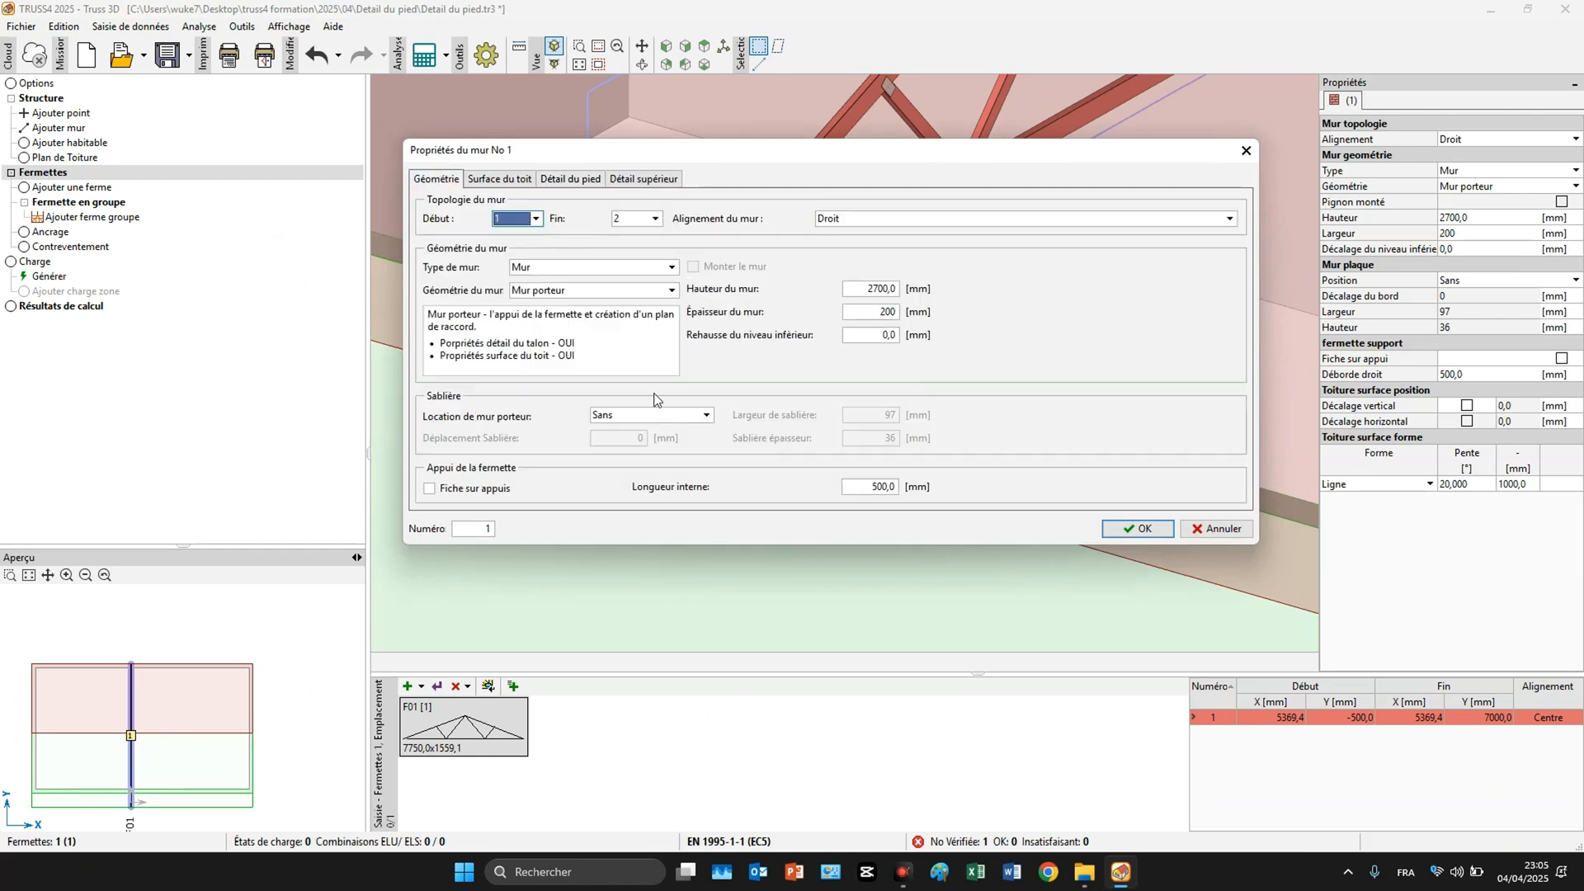
click(880, 489)
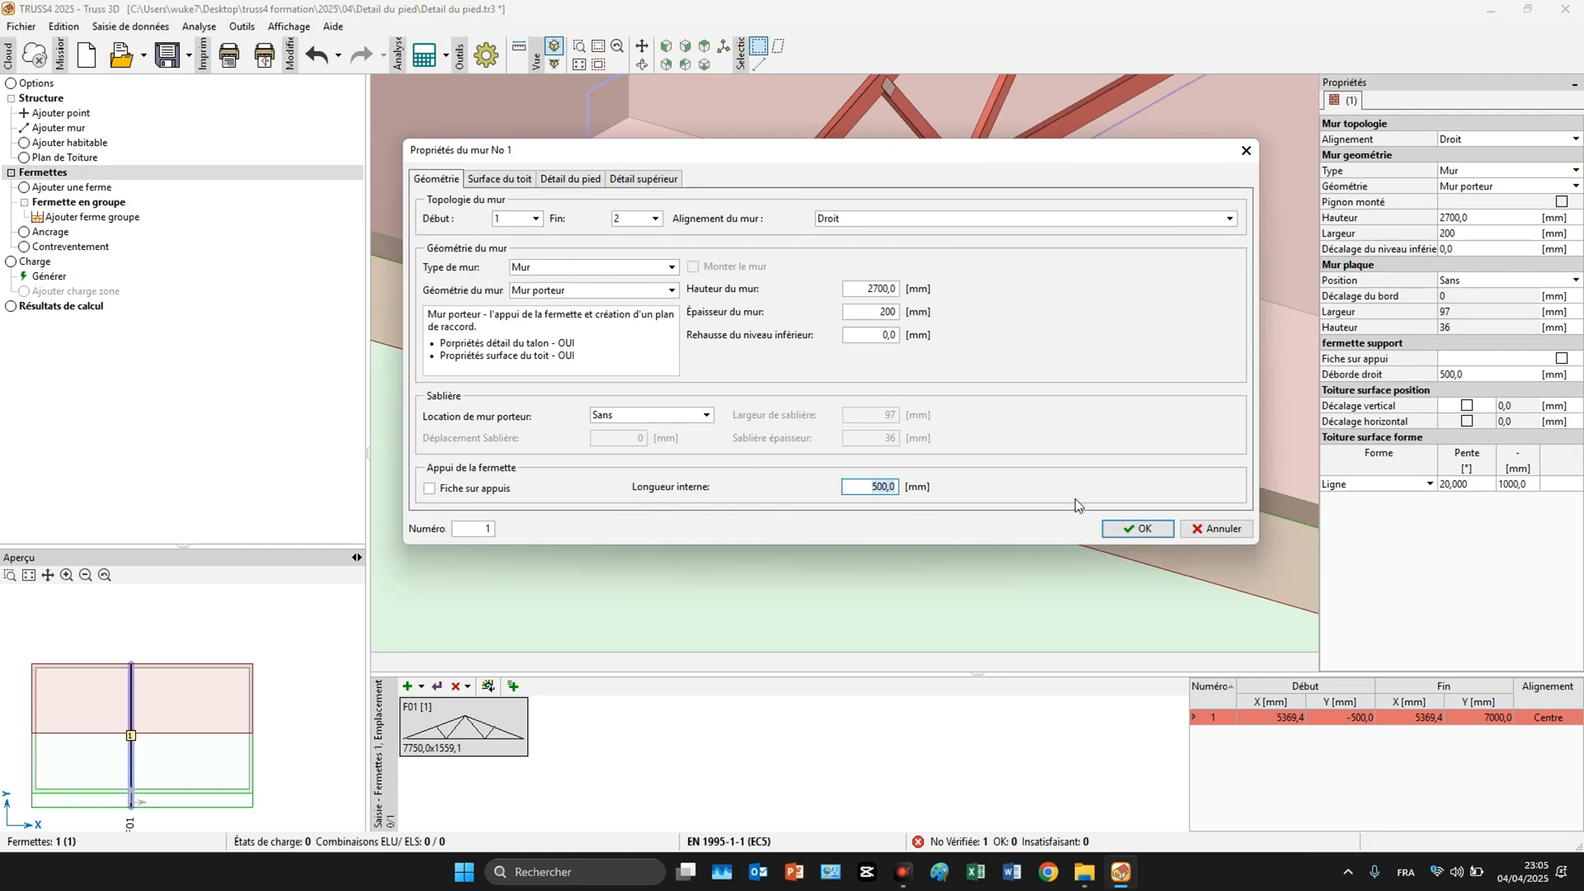
click(1132, 528)
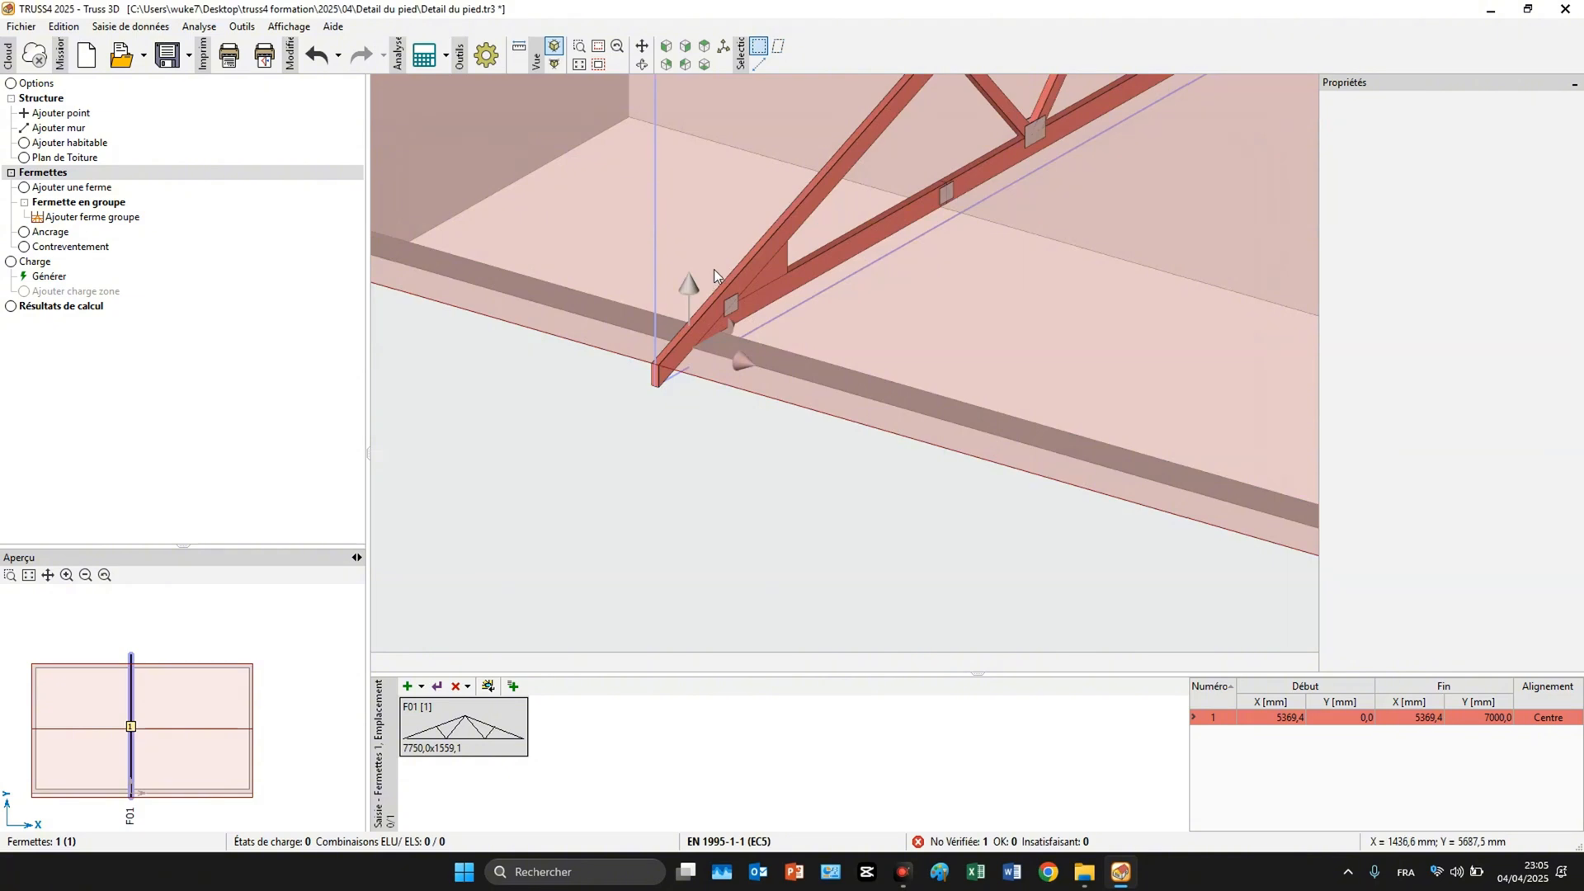
Regenerate truss F01 so that its QV heel matches wall 1's zero internal length.
double_click(736, 292)
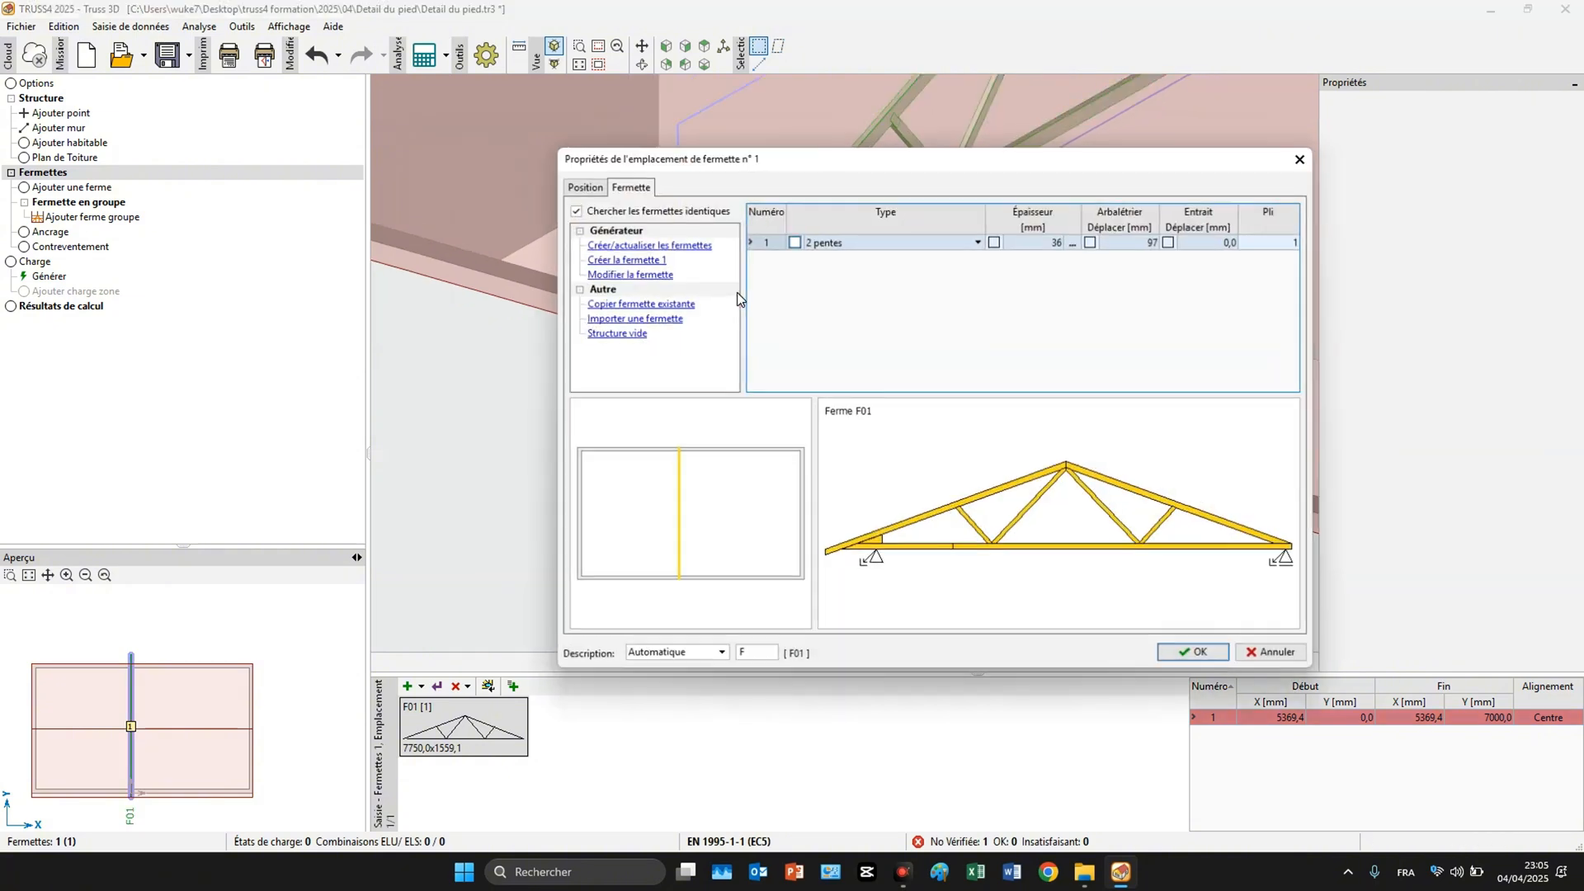
click(667, 245)
click(1198, 656)
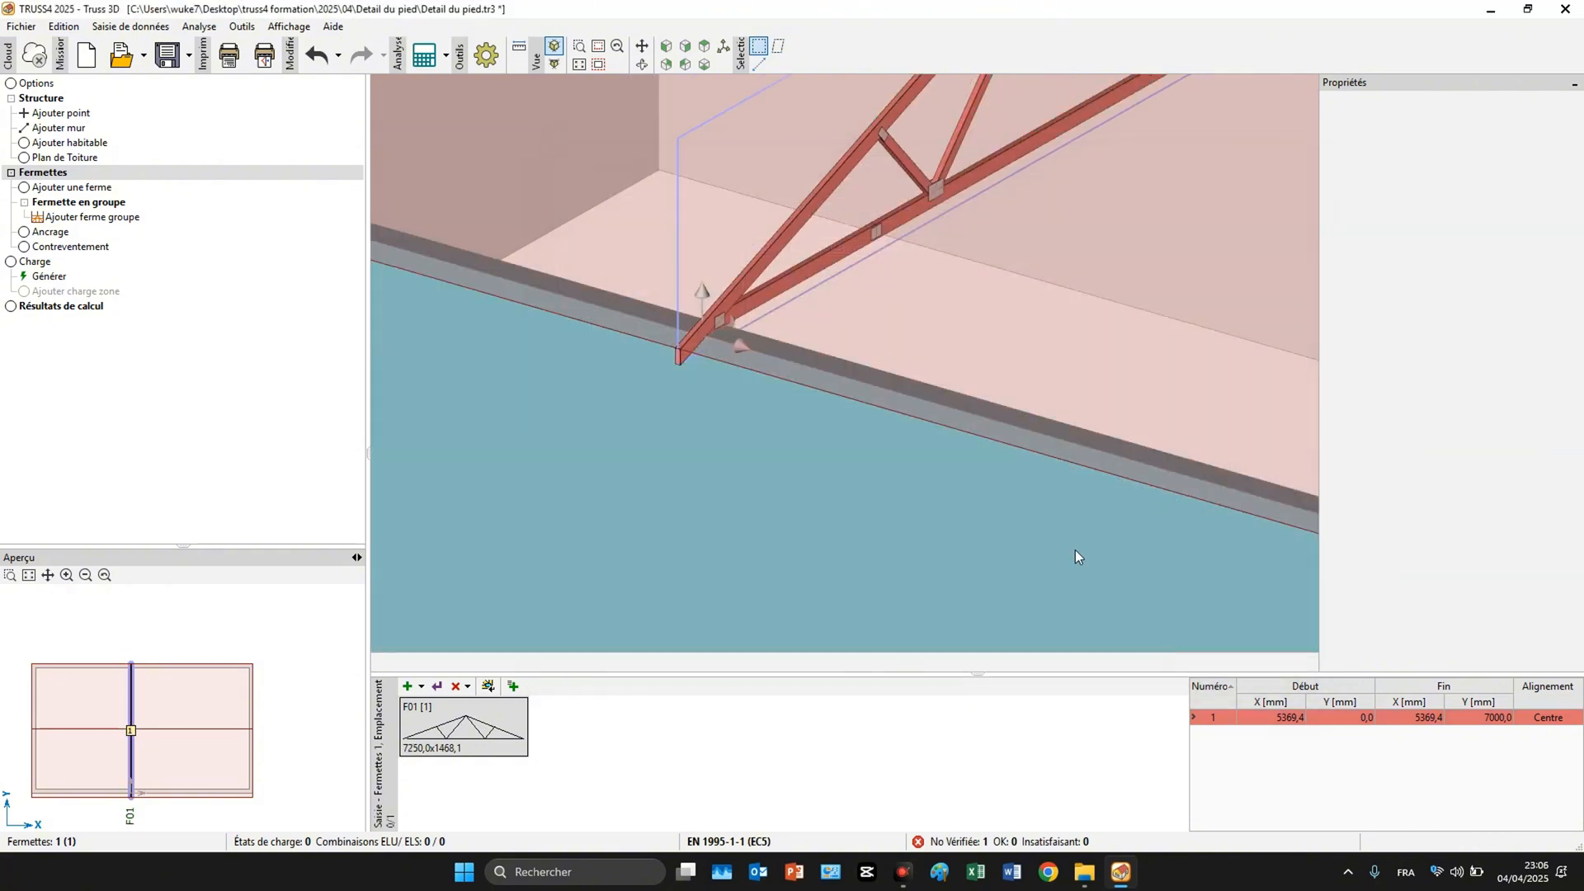
middle_drag(788, 377, 827, 458)
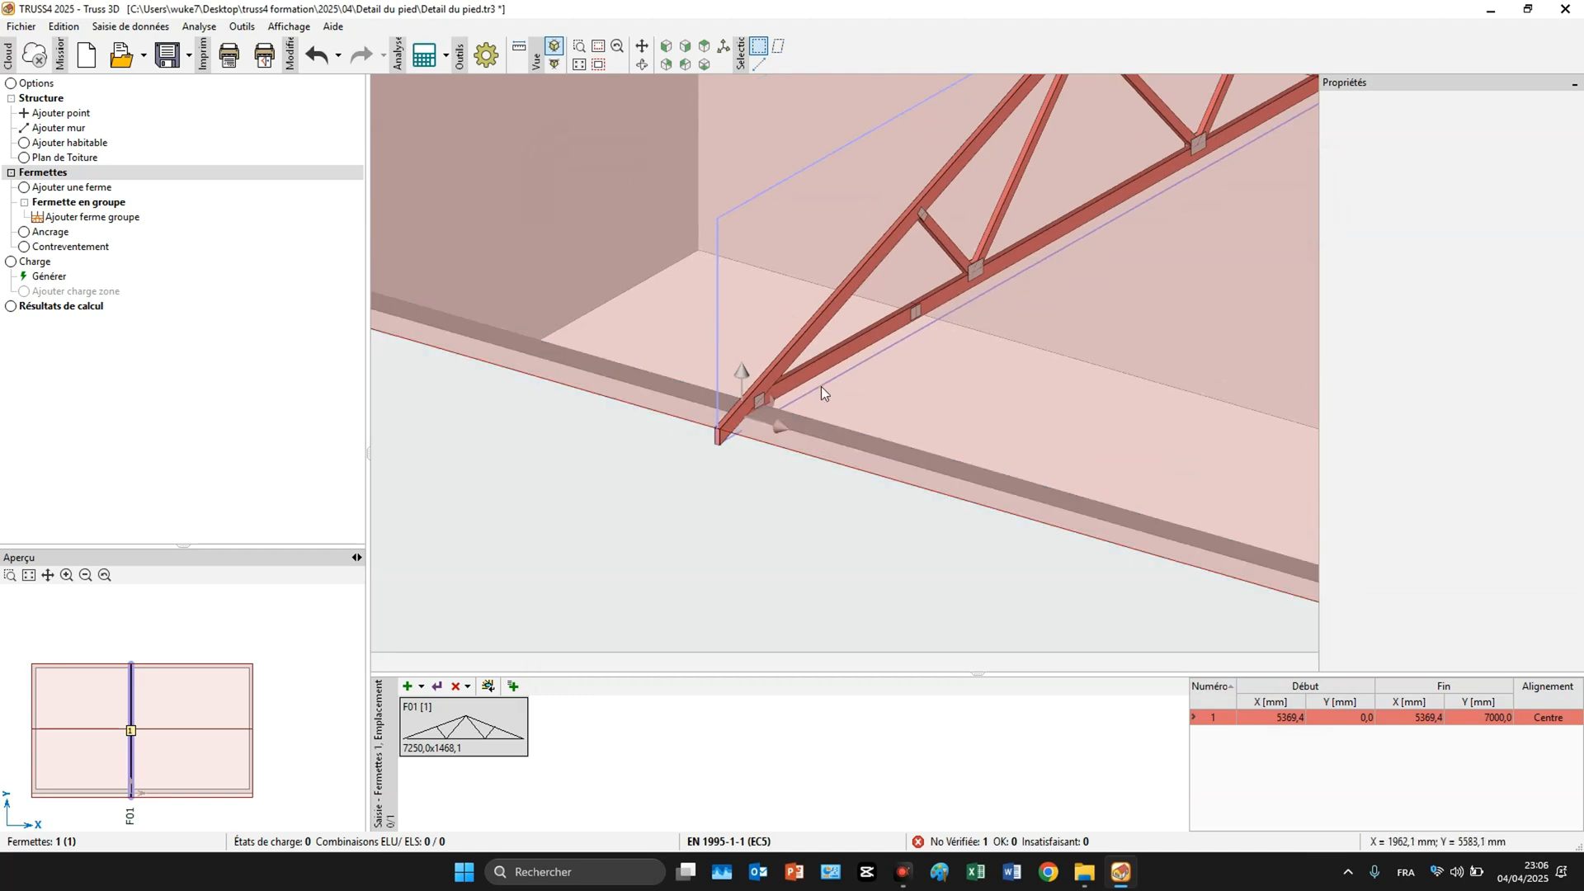
scroll(753, 402, up, 3)
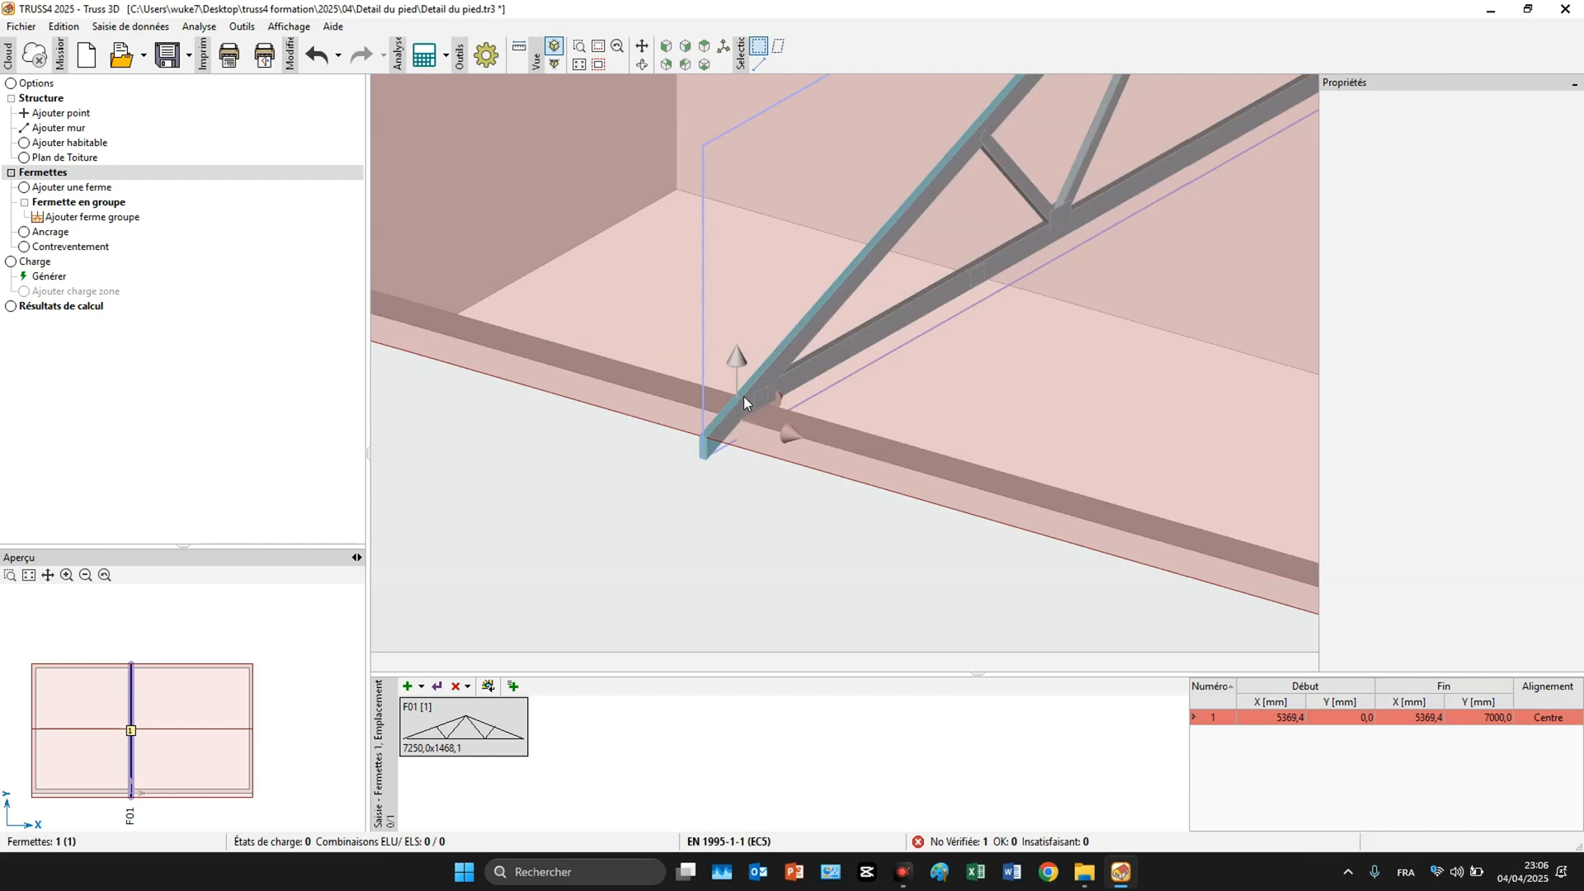
Set the heel orientation (Orientation du talon) of wall 1's QV foot detail to Dévers.
scroll(744, 408, up, 8)
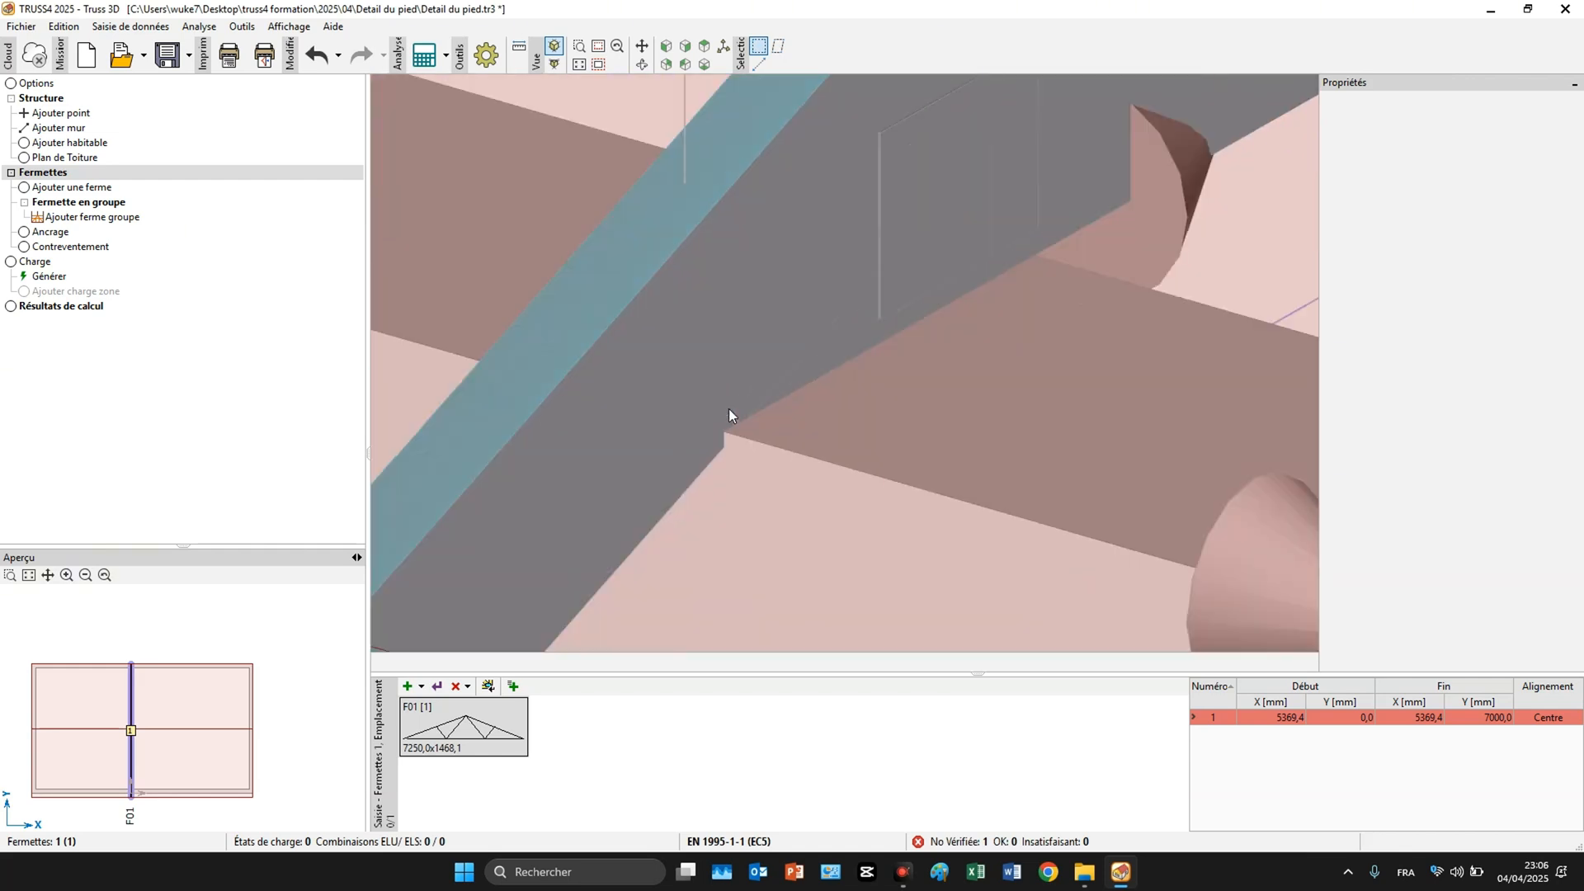
middle_drag(730, 408, 764, 388)
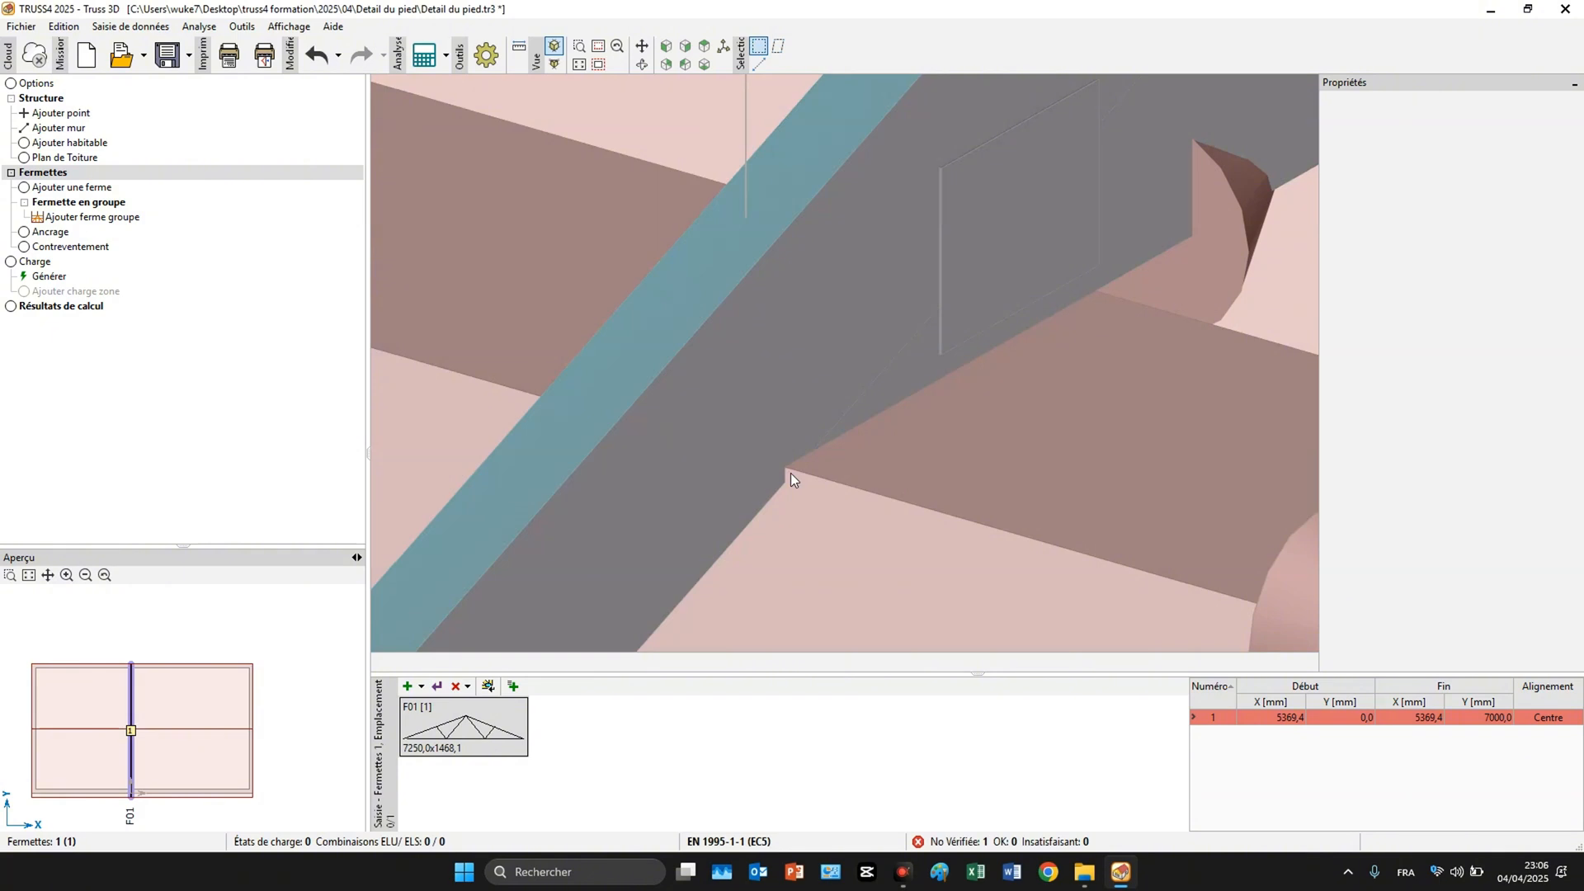
scroll(816, 436, down, 6)
double_click(602, 534)
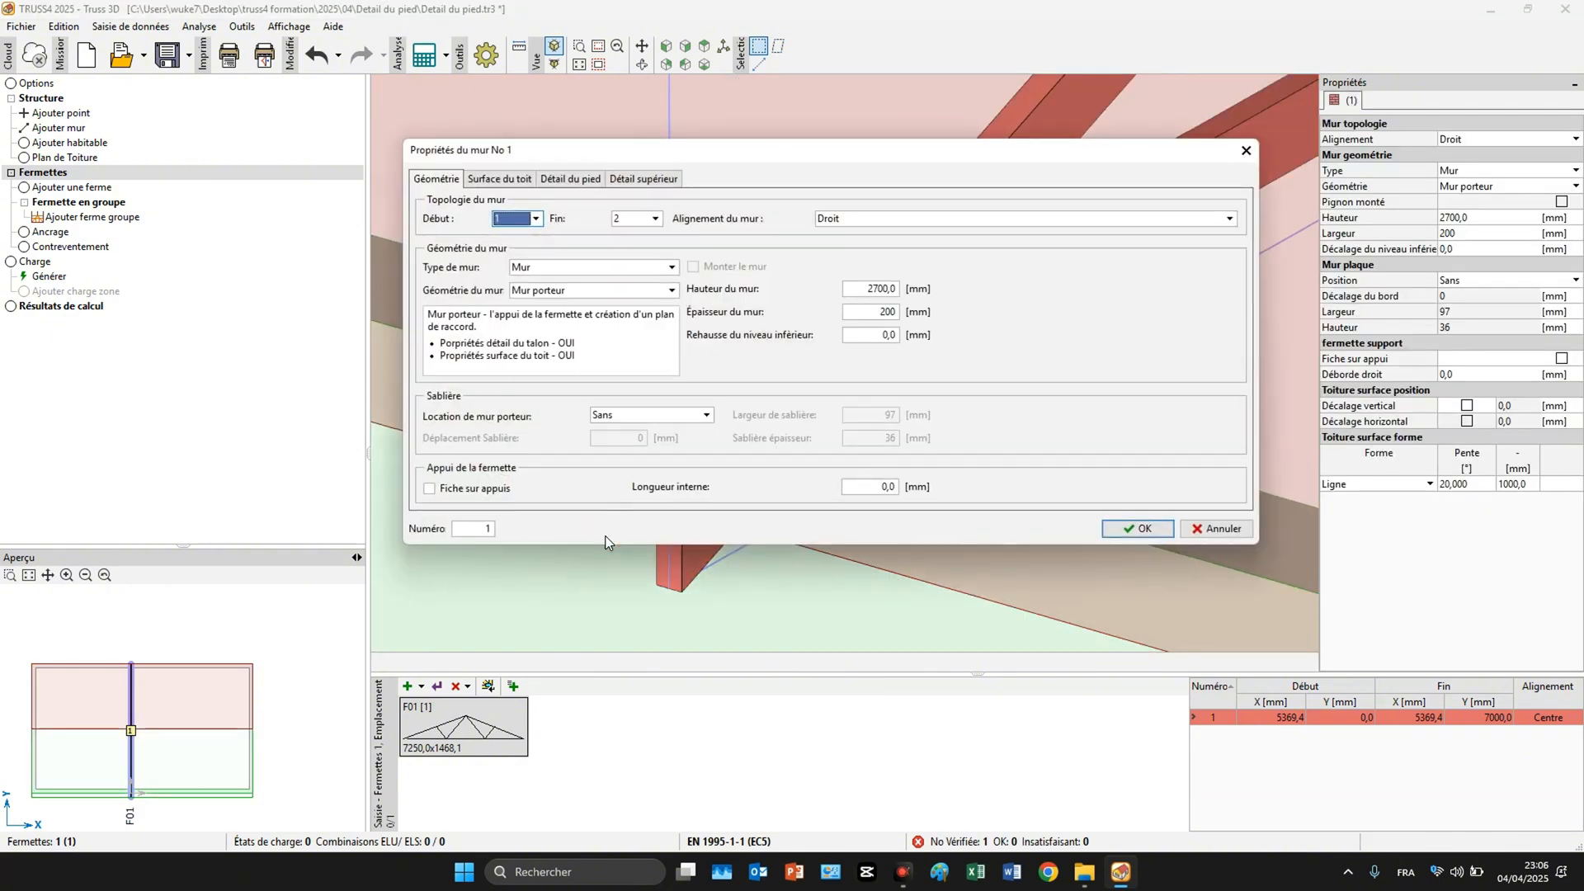
click(570, 179)
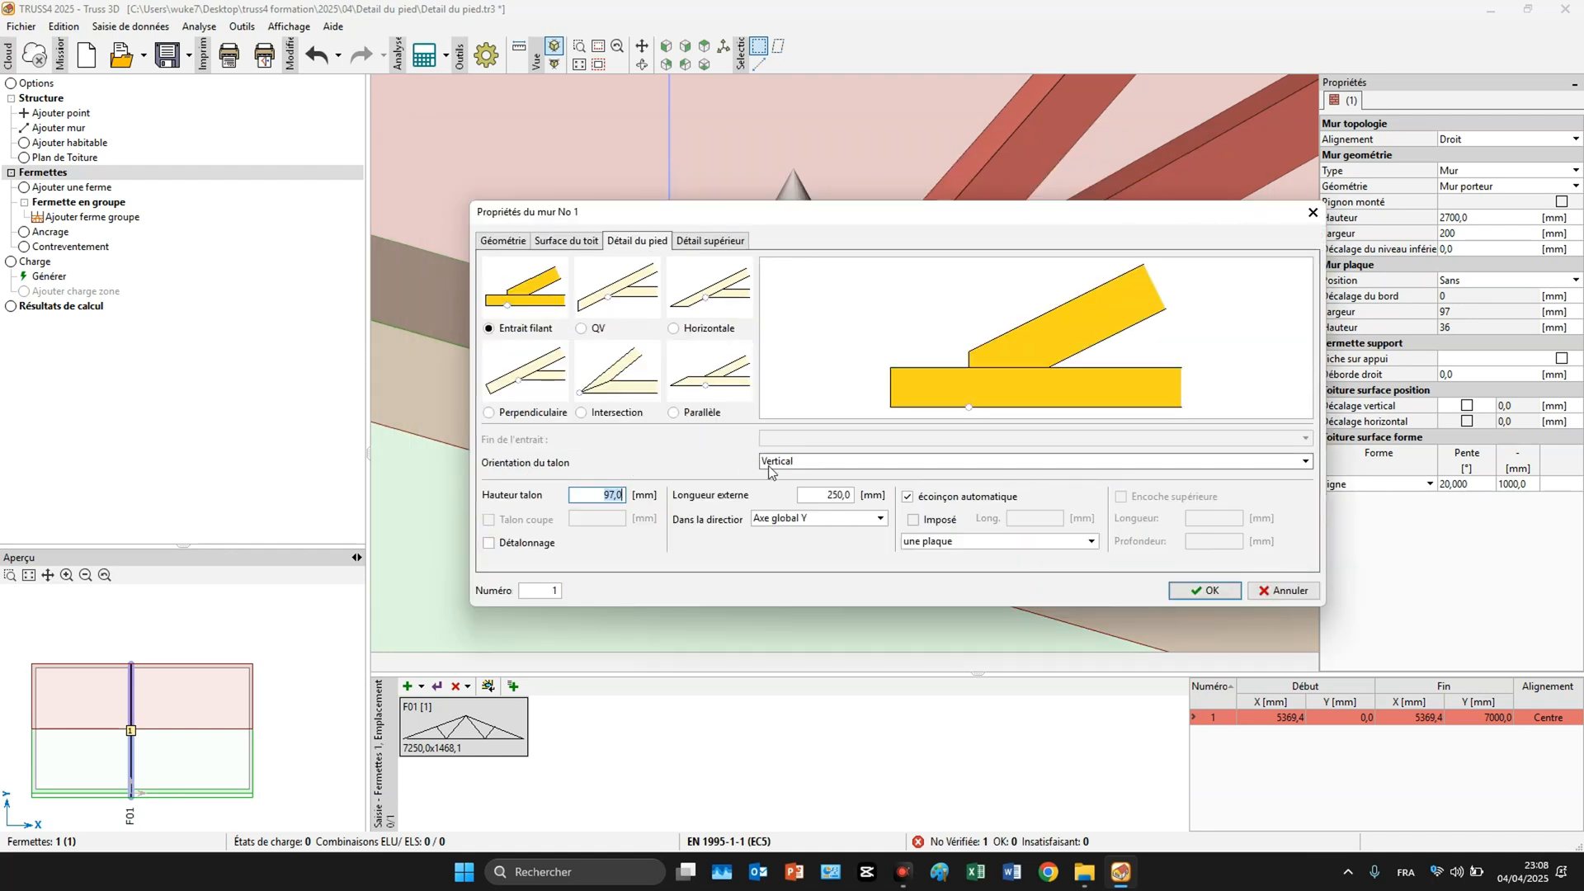
click(769, 467)
click(770, 475)
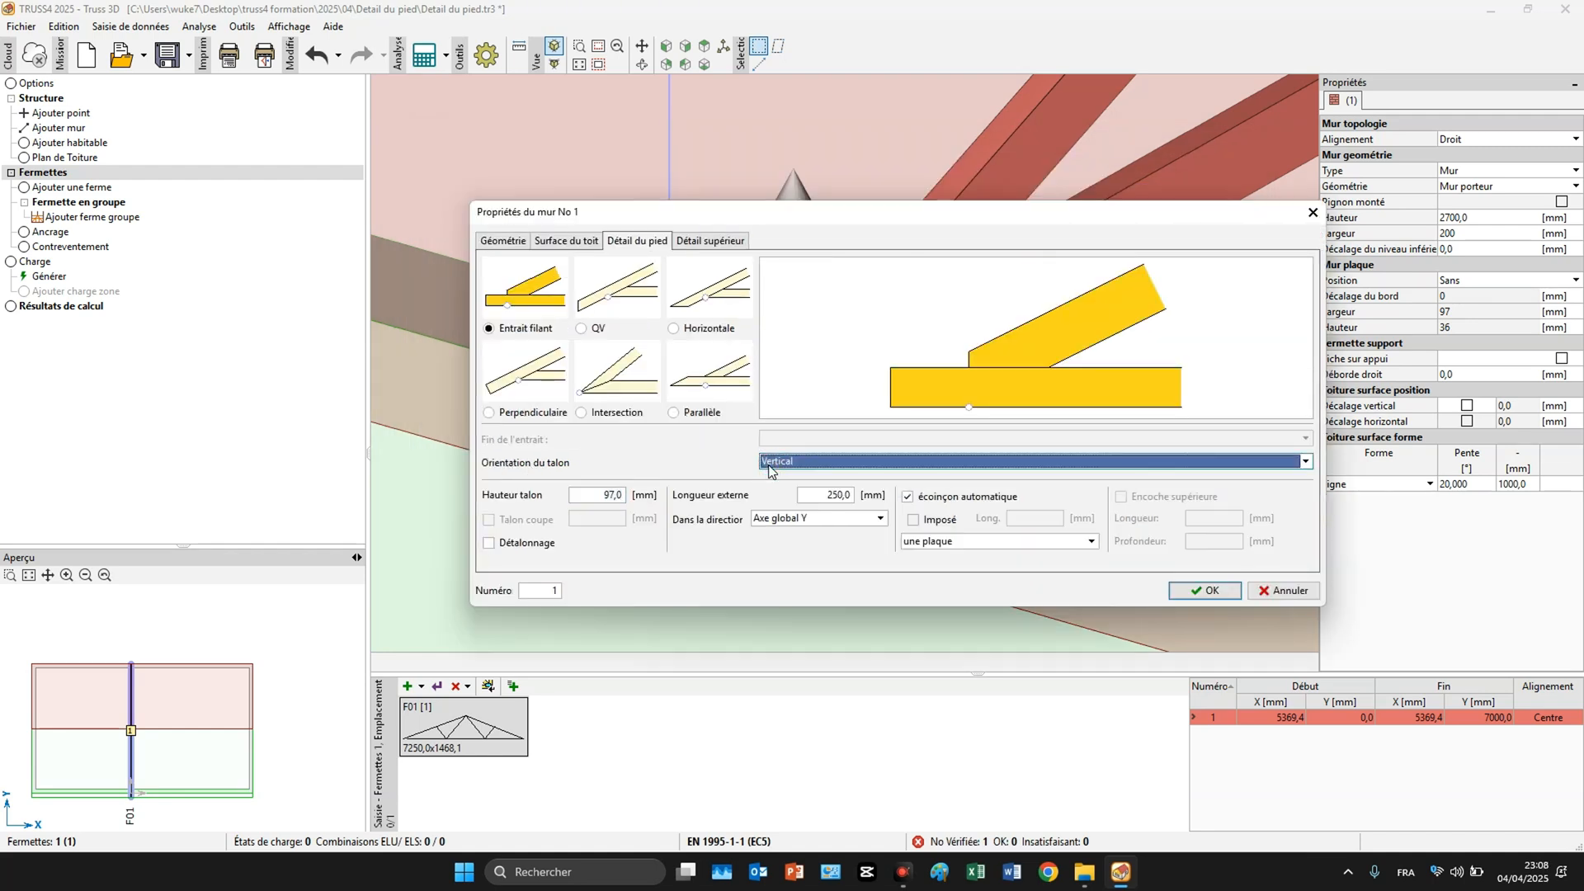
click(615, 297)
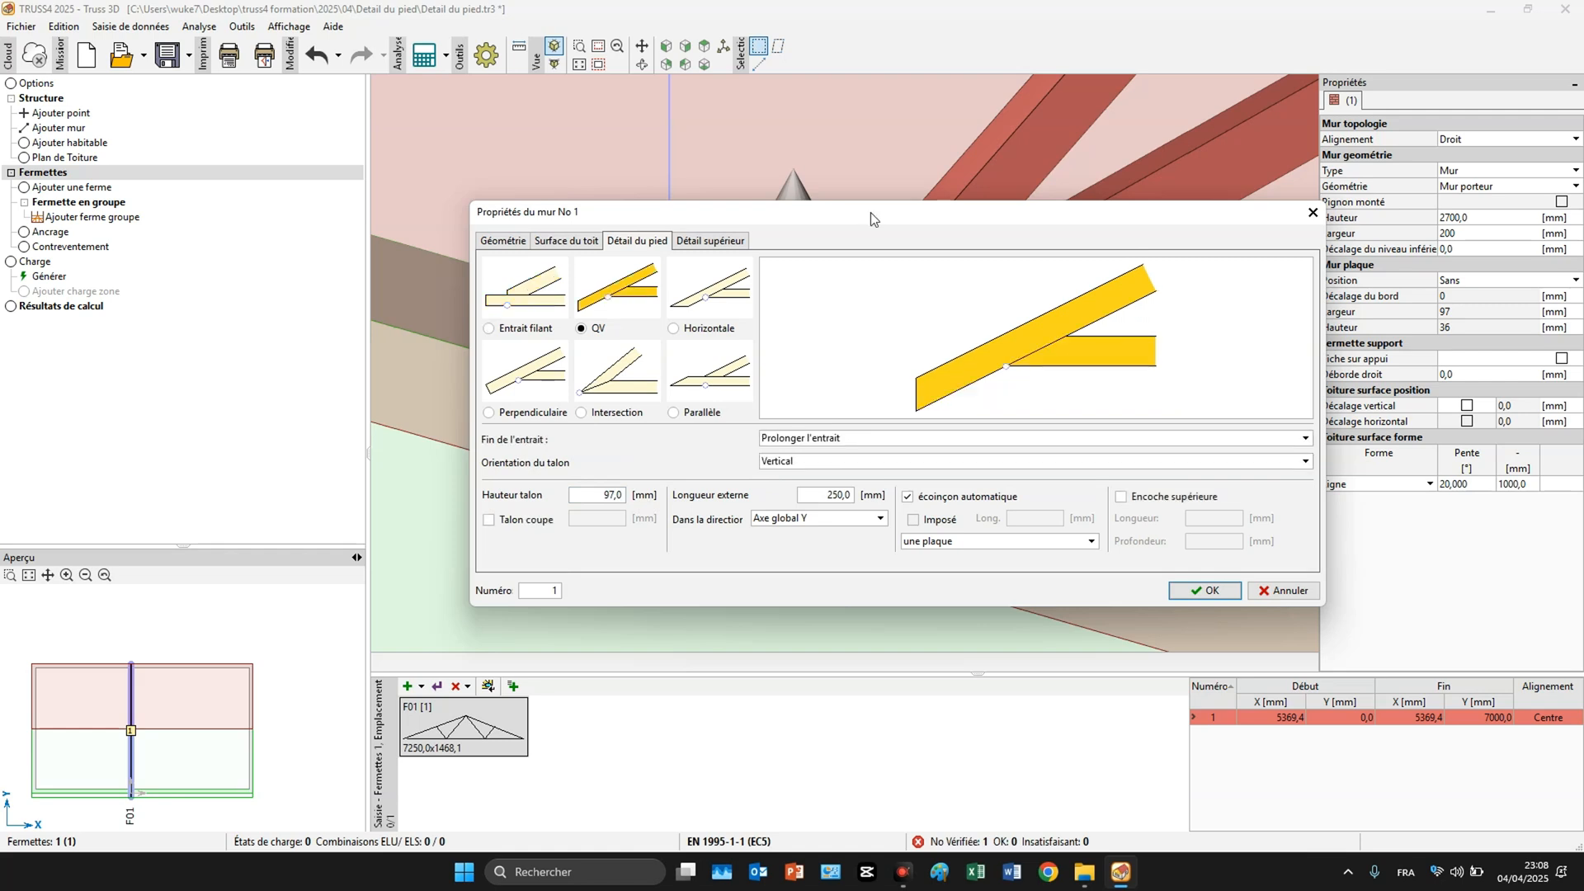
click(602, 495)
click(810, 461)
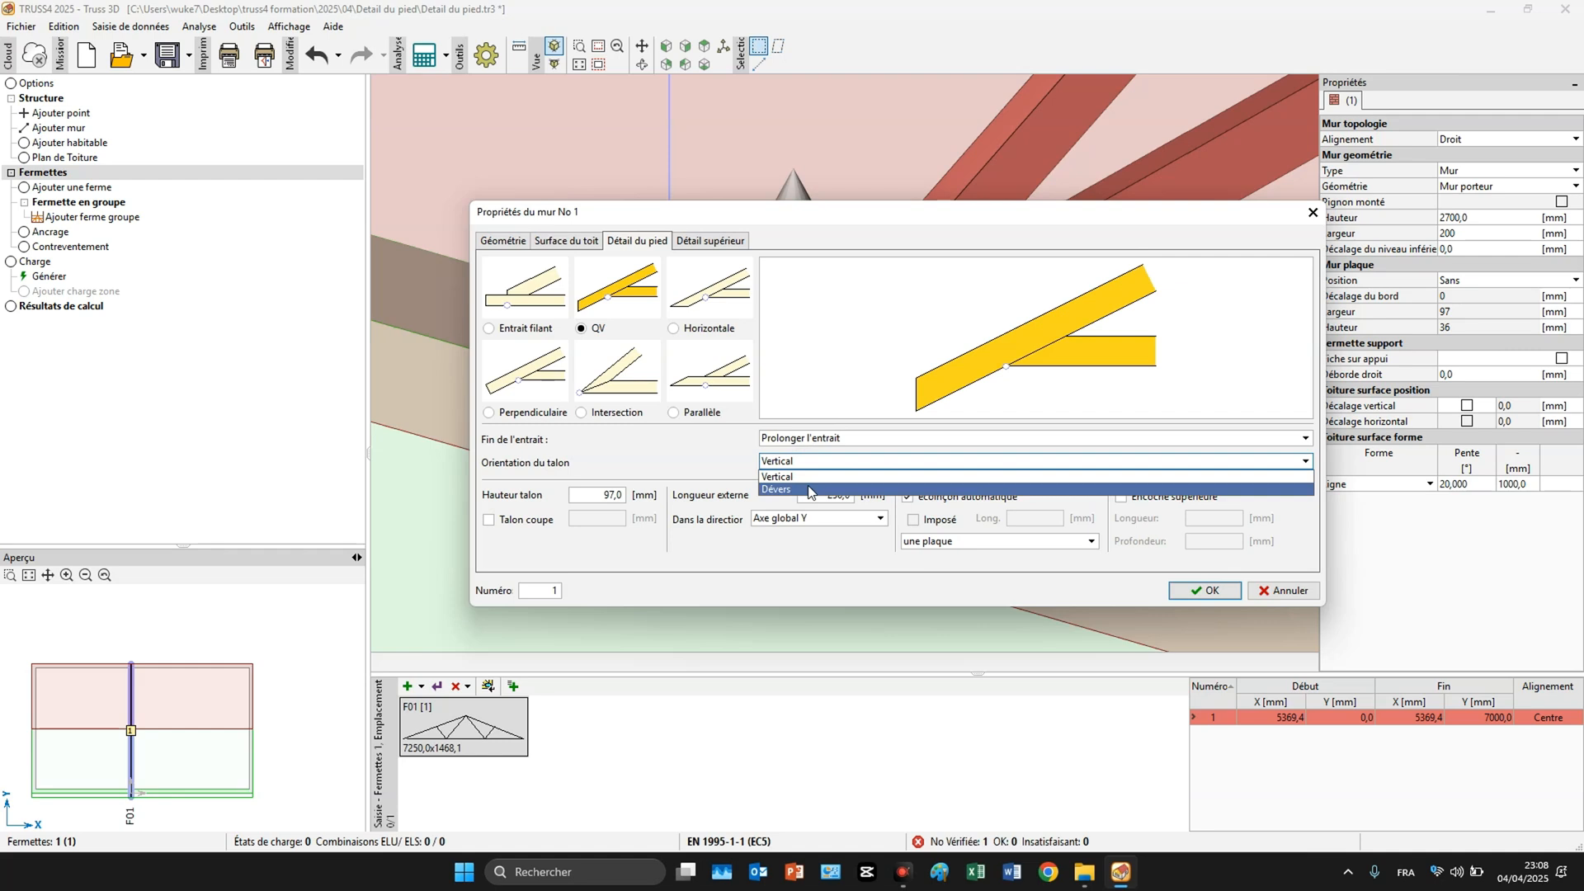
click(809, 490)
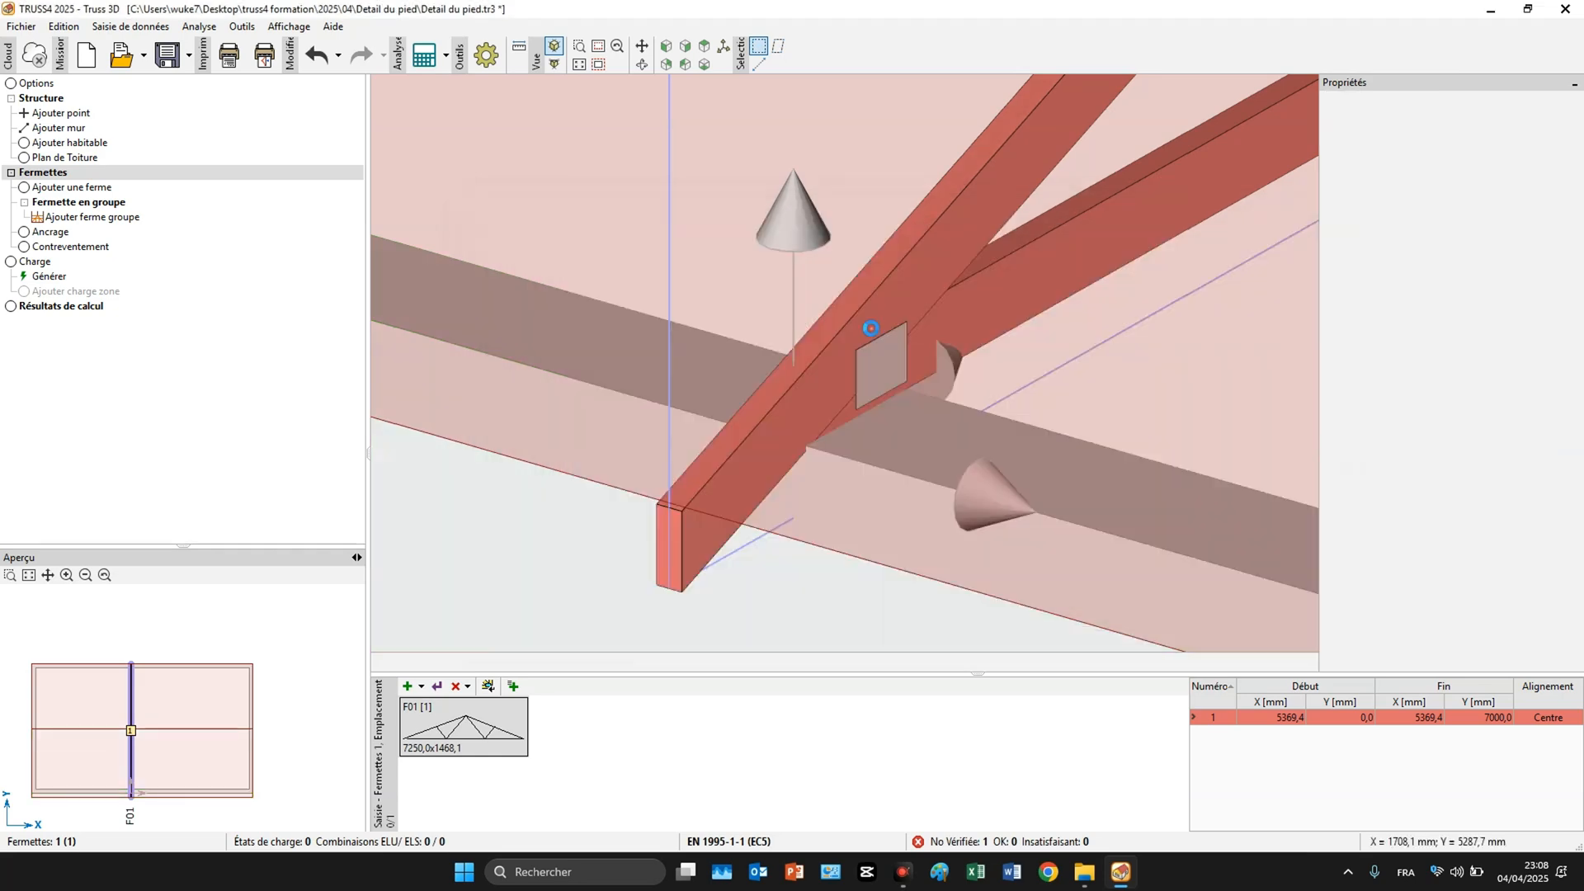
Regenerate truss F01 with the Dévers heel orientation and inspect its heel at wall 1.
double_click(872, 329)
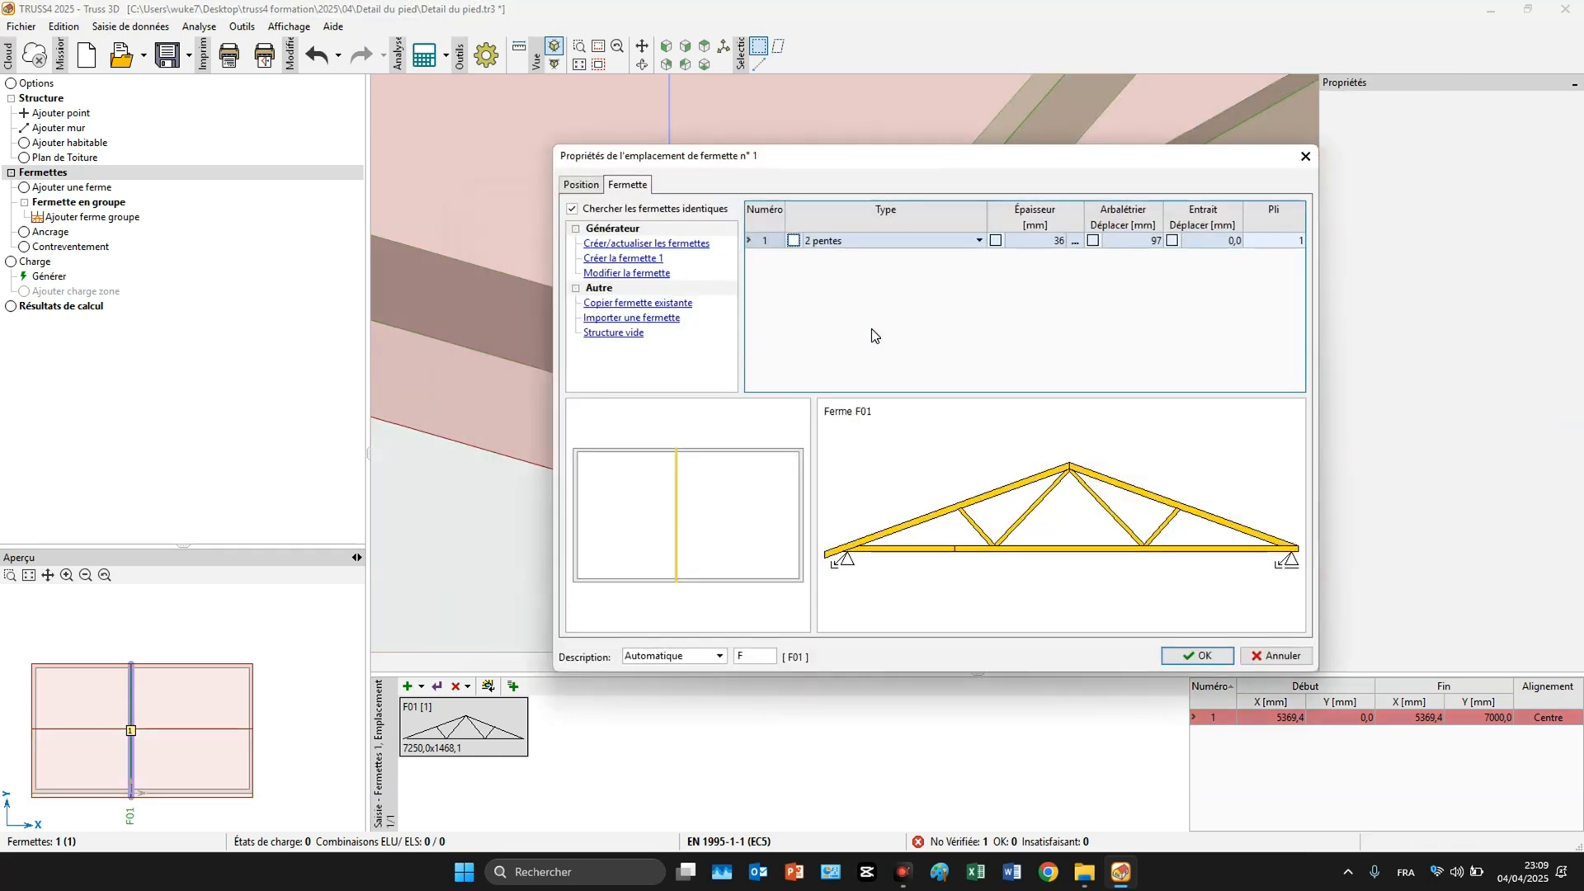
click(682, 244)
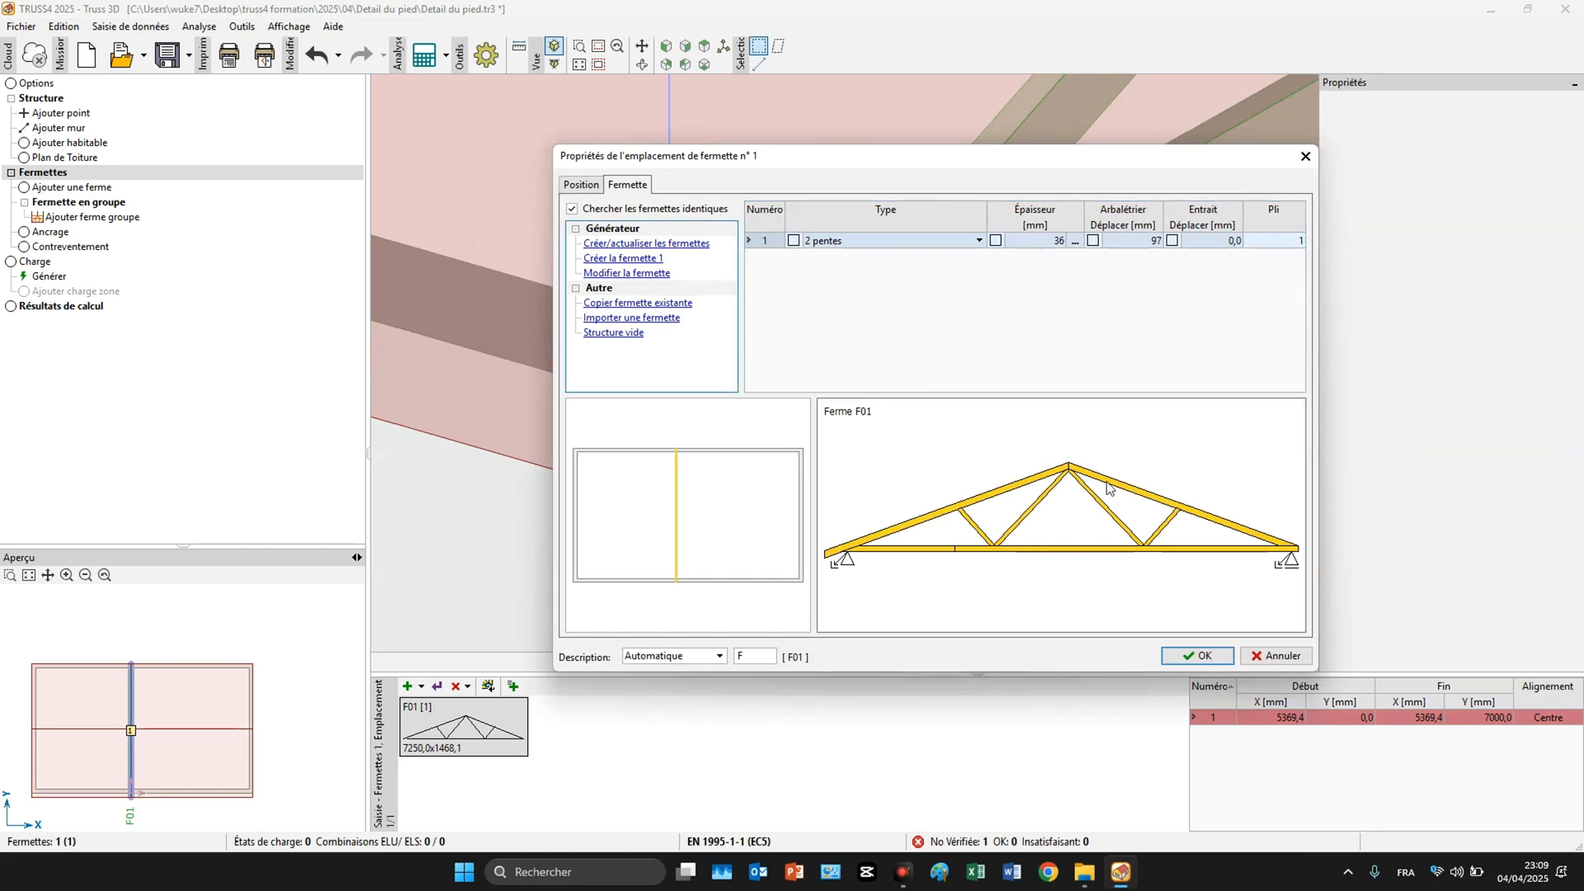
click(1198, 656)
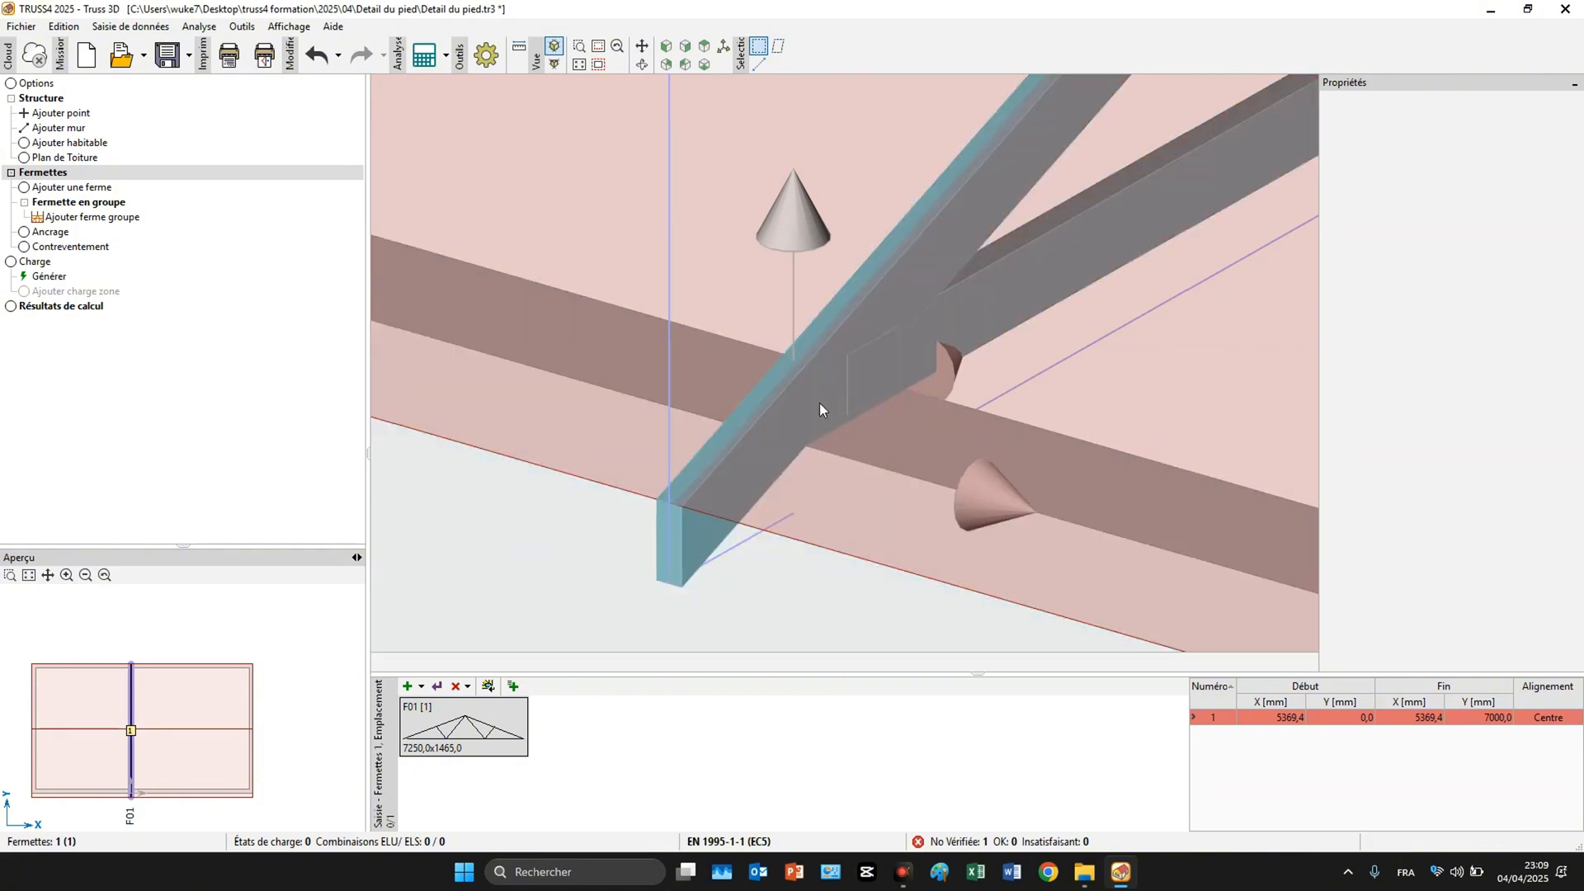
scroll(813, 447, up, 3)
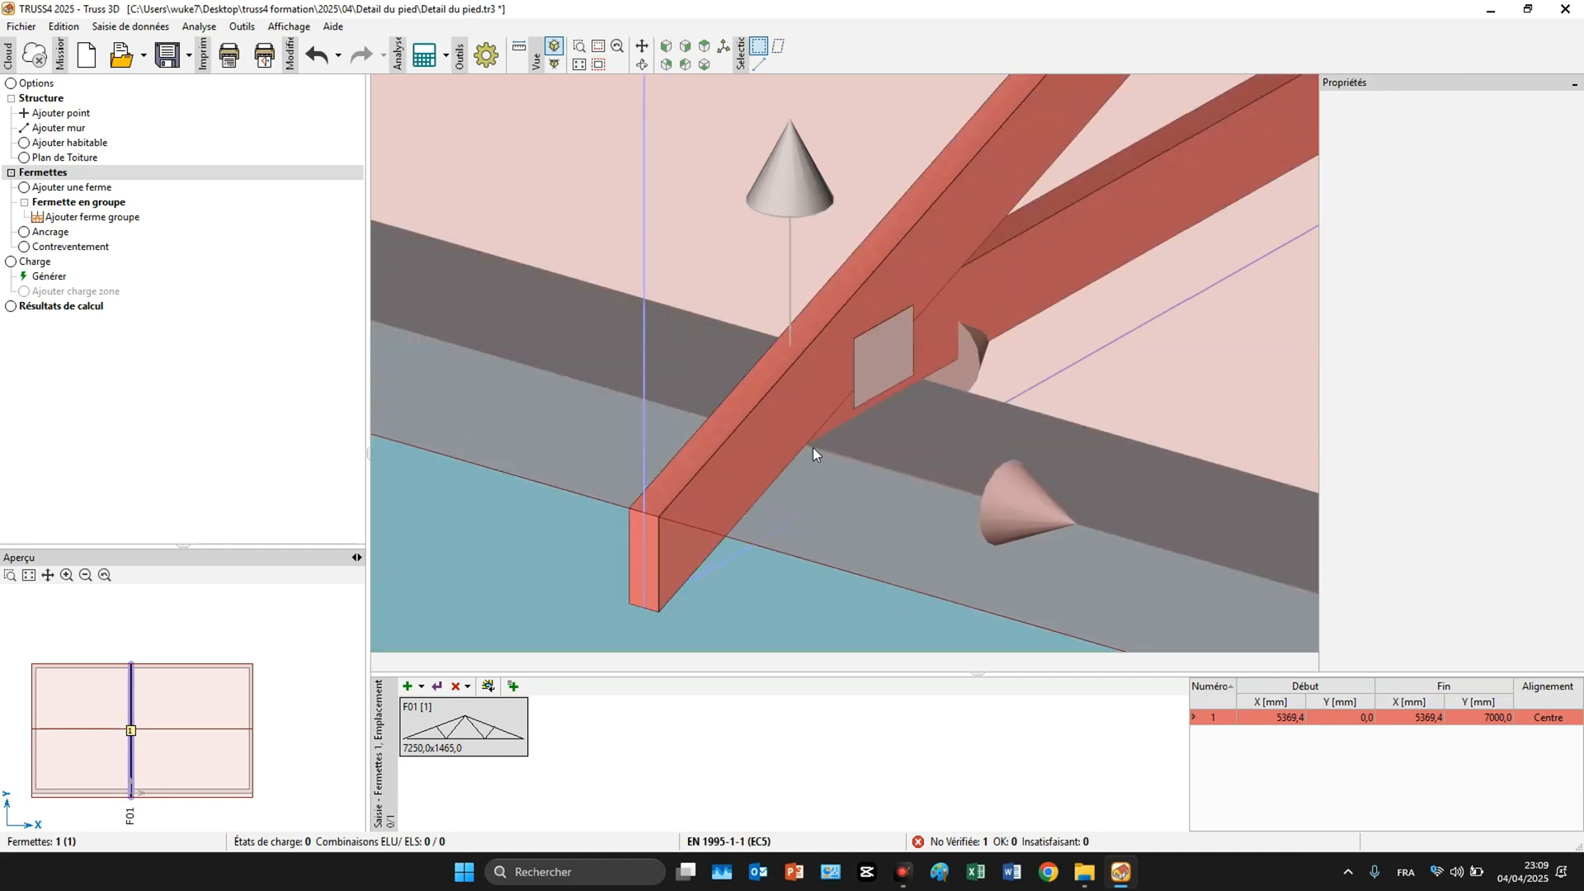
Switch wall 1's foot detail to Entrait filant with a Vertical heel orientation.
scroll(813, 446, down, 5)
double_click(766, 450)
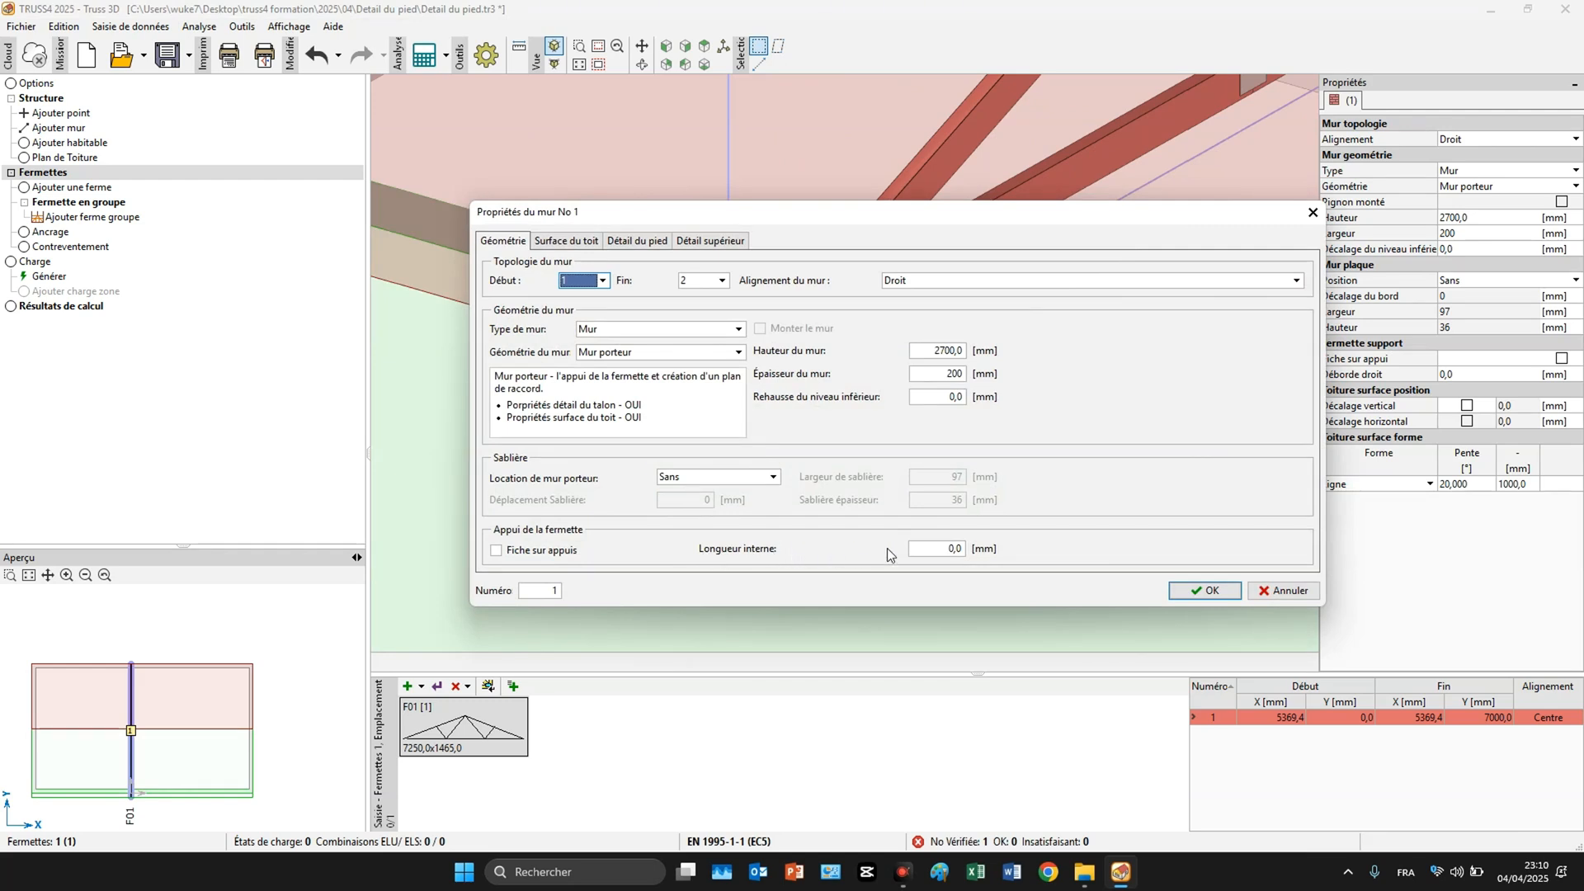
click(951, 548)
click(637, 240)
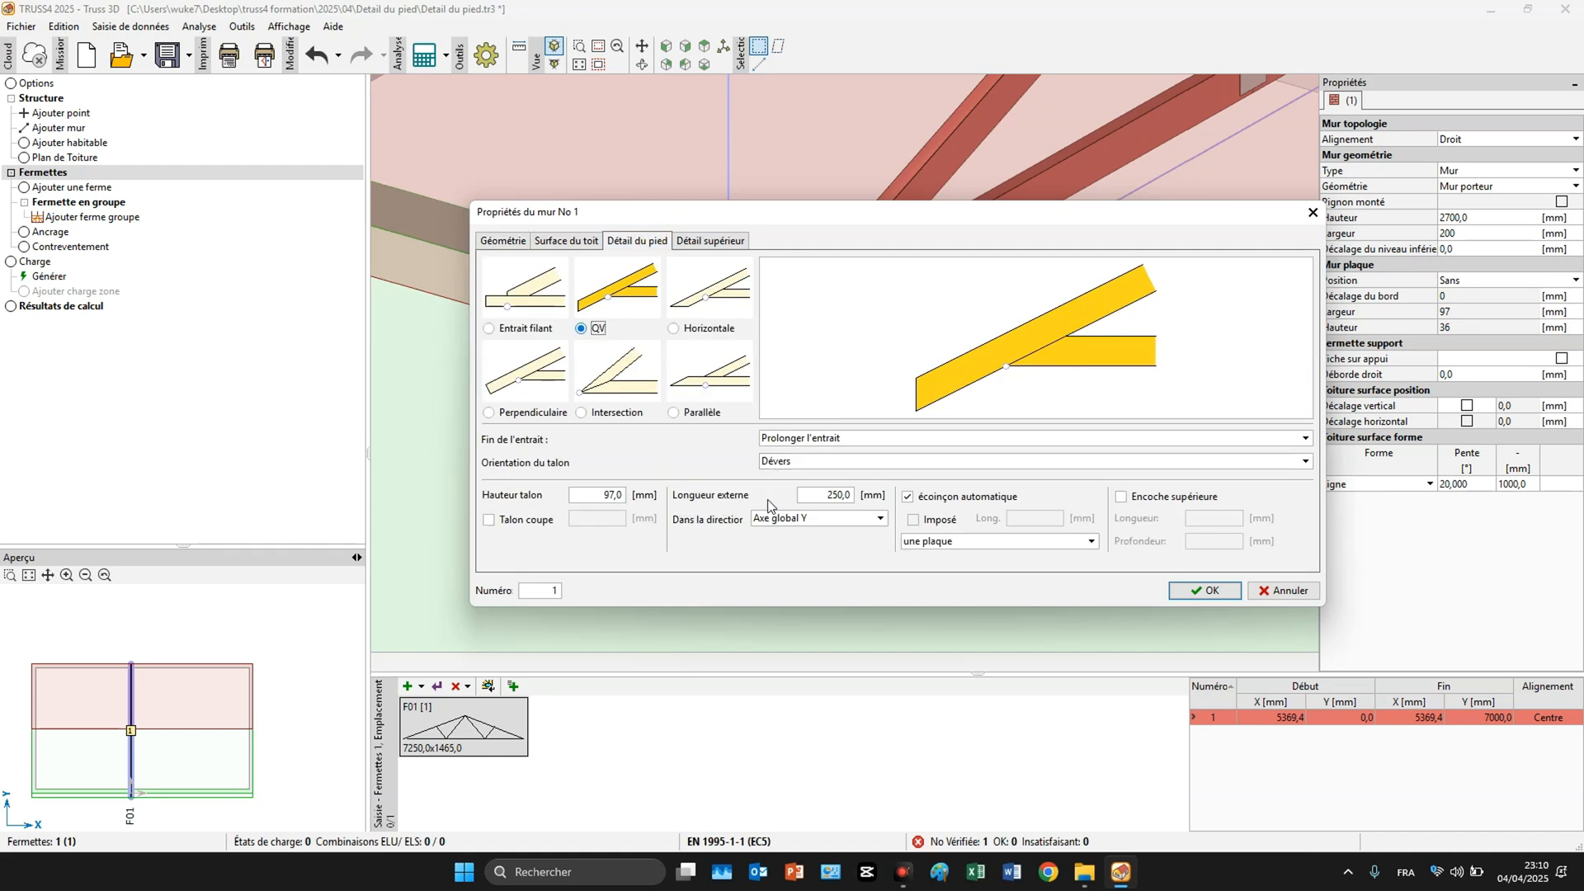
click(828, 501)
click(521, 311)
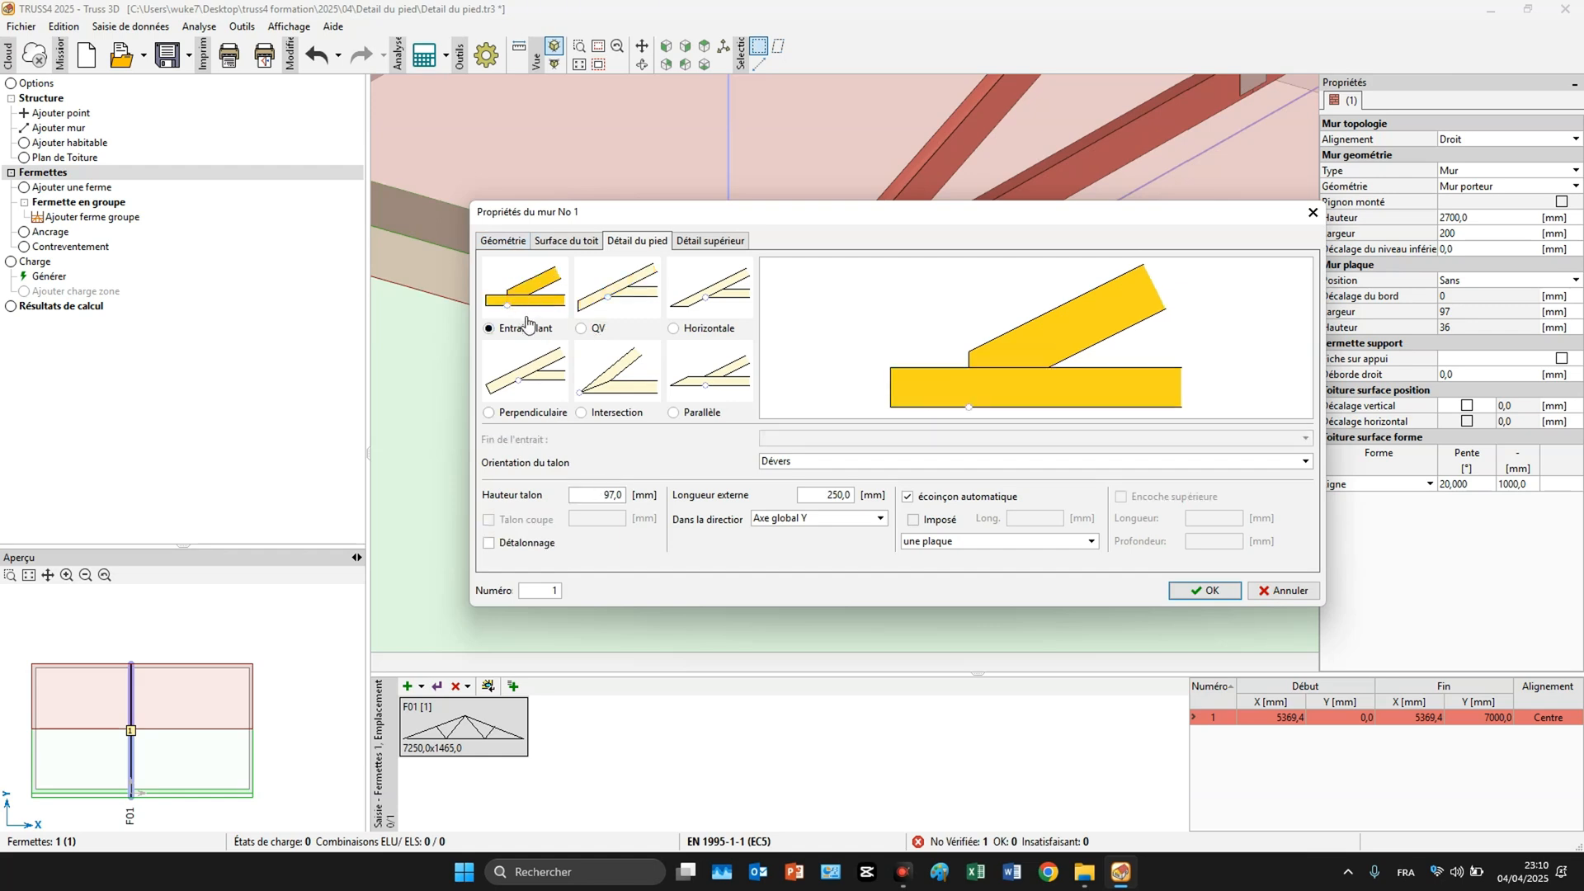
click(625, 495)
click(800, 463)
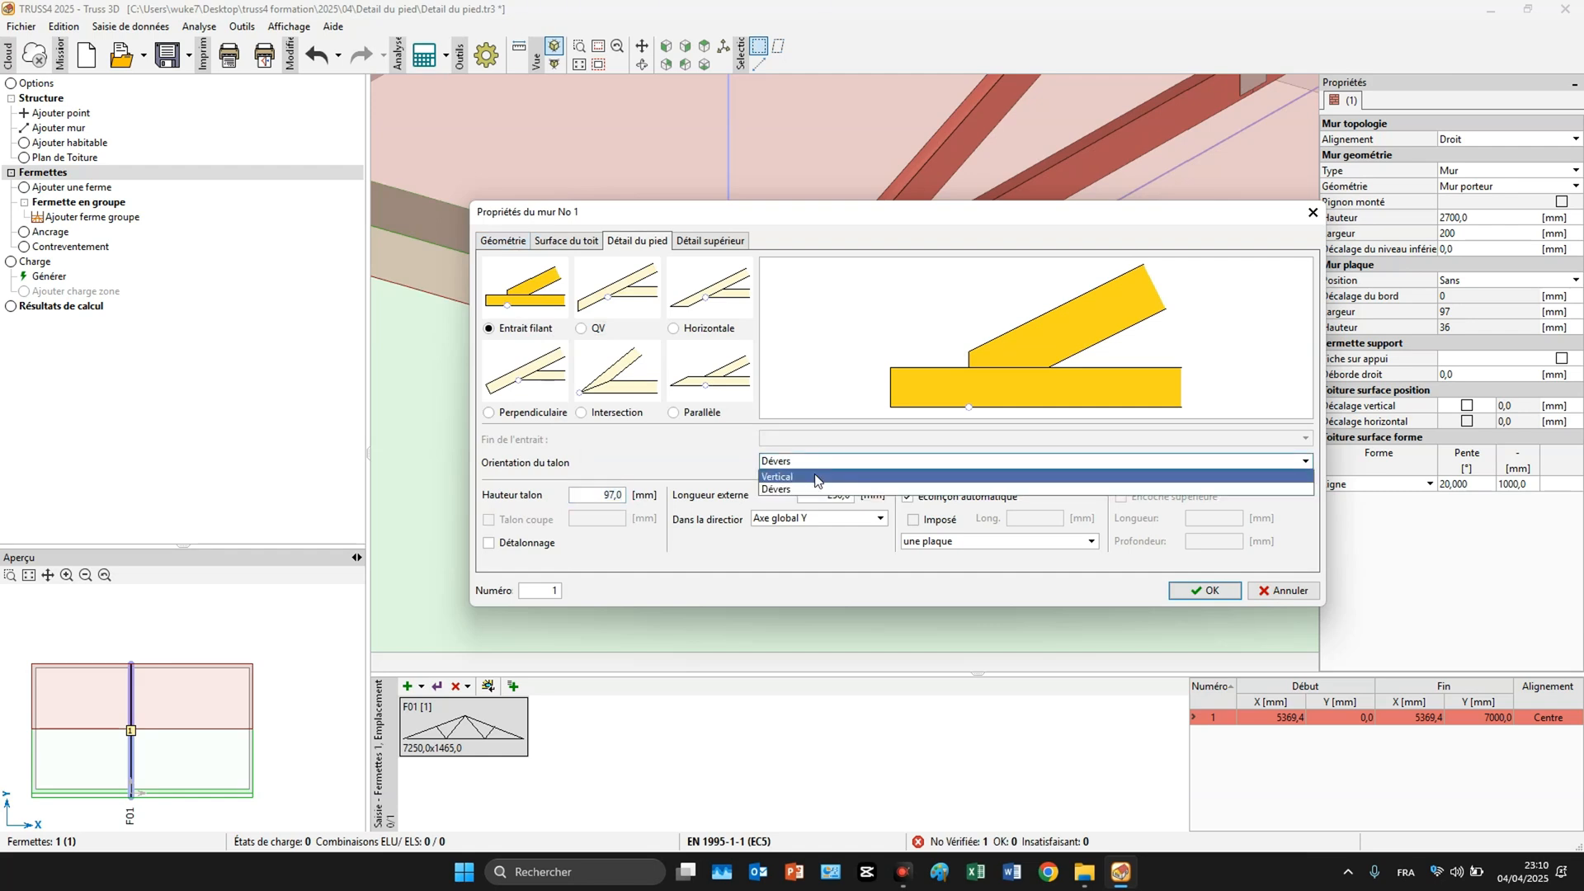
click(816, 477)
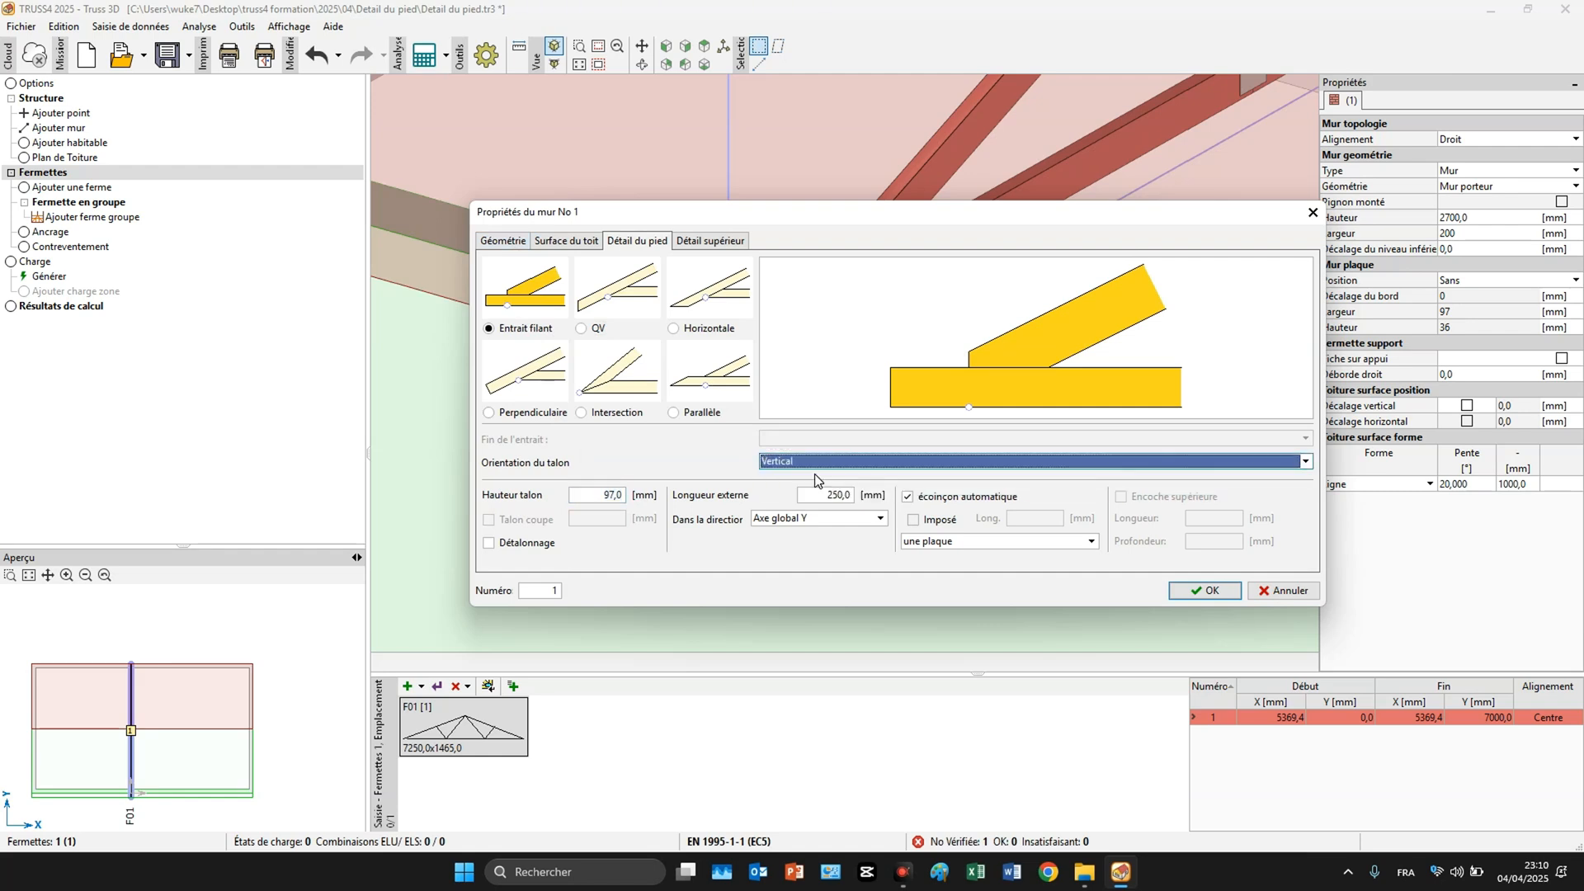
Return wall 1's foot detail to QV with the heel orientation set to Dévers.
click(612, 309)
click(596, 496)
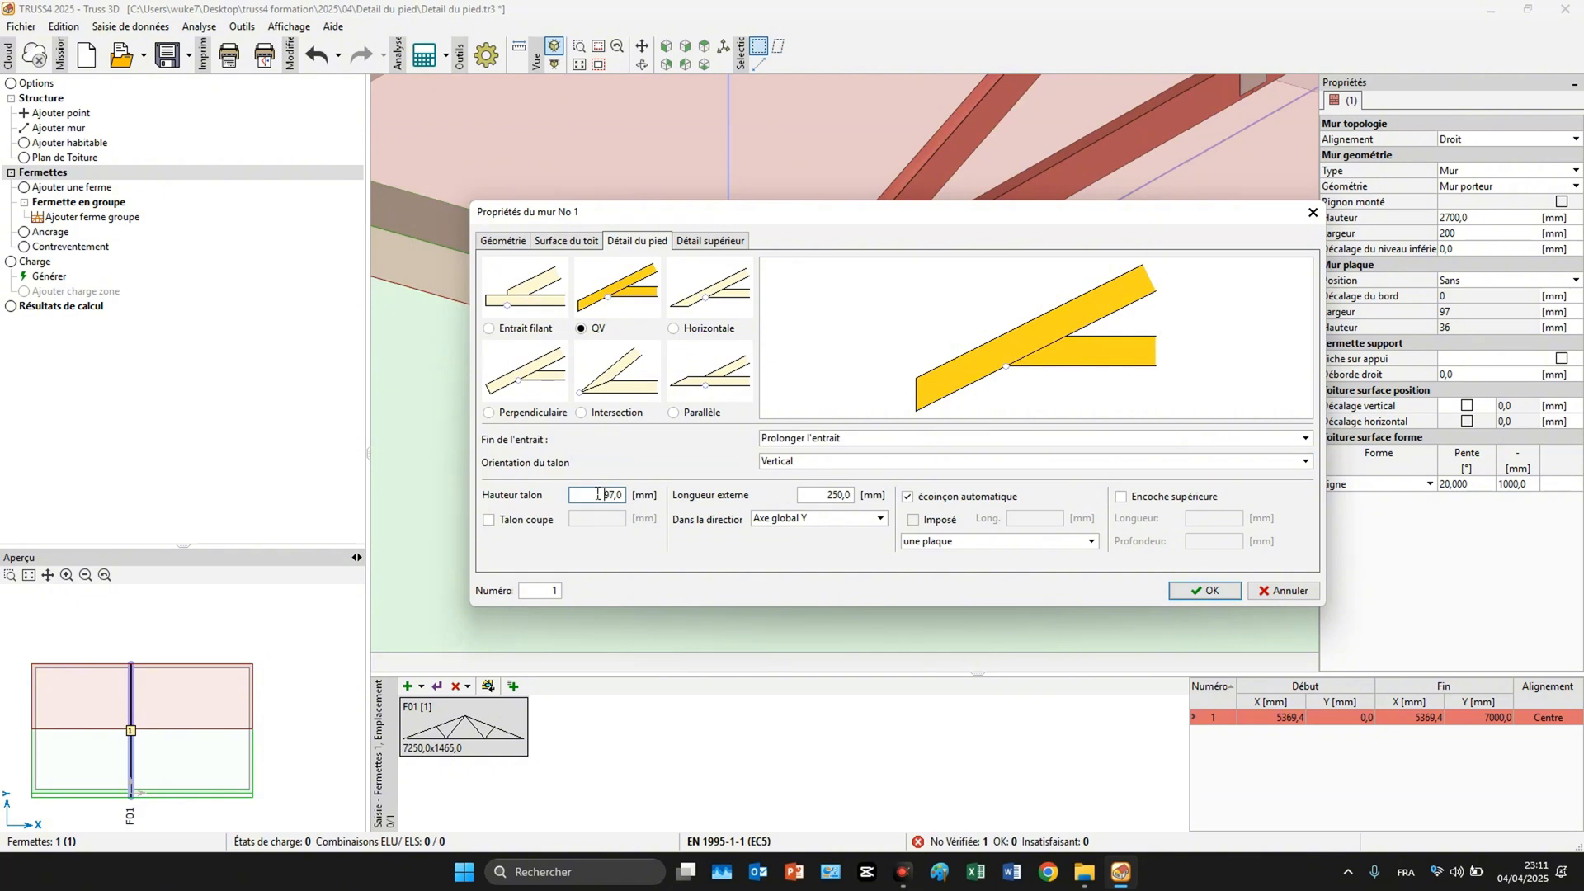
click(815, 463)
click(817, 490)
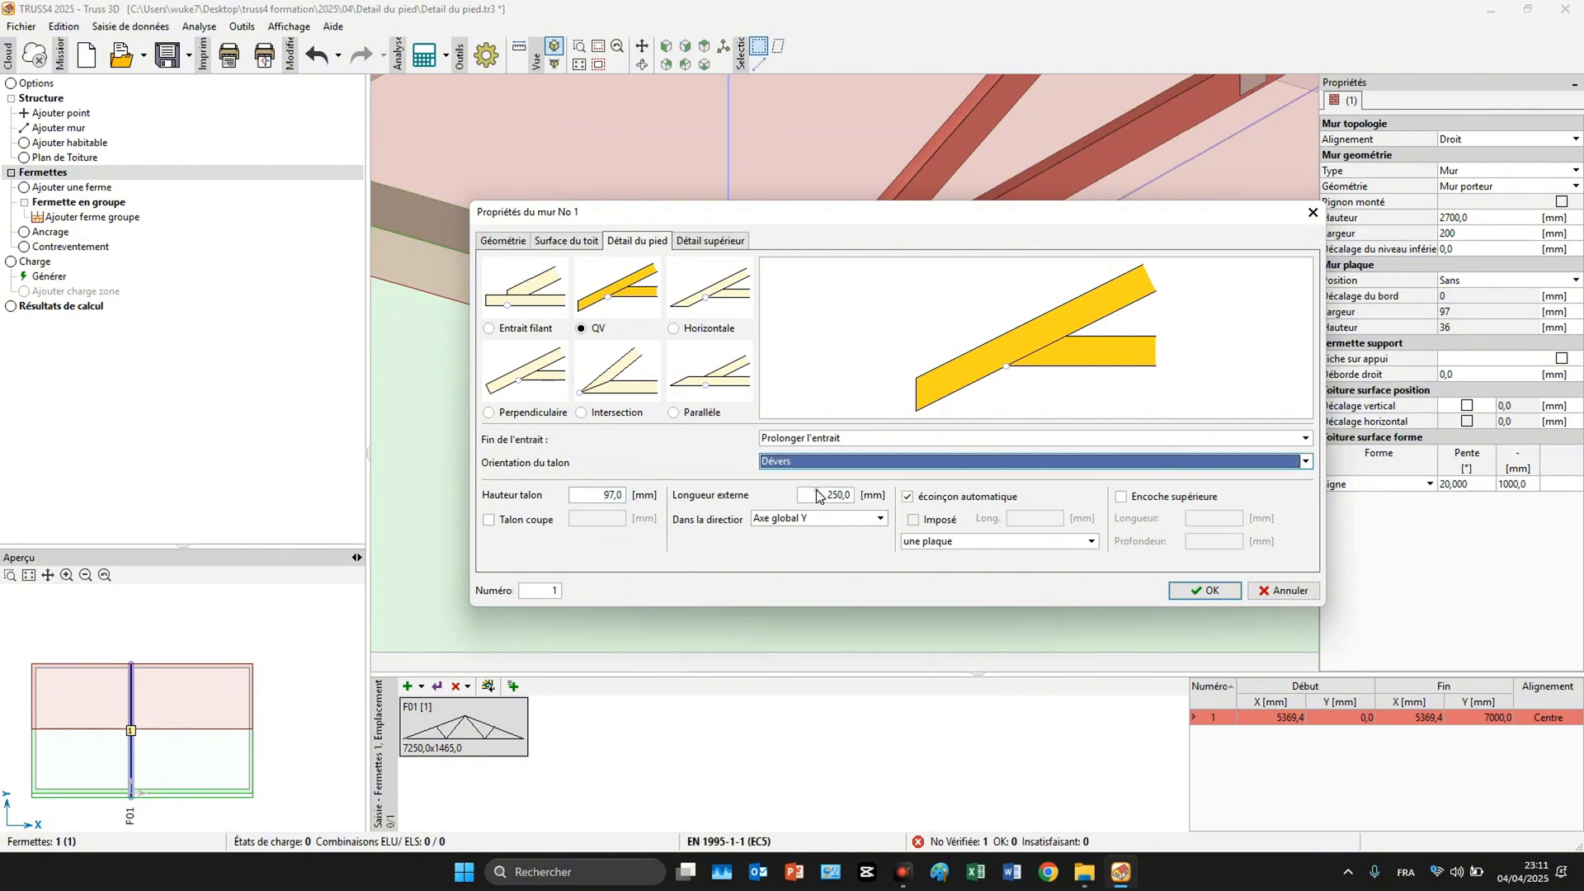
Compare Entrait filant with Vertical heel orientation against QV with Dévers in wall 1's foot detail settings.
click(521, 297)
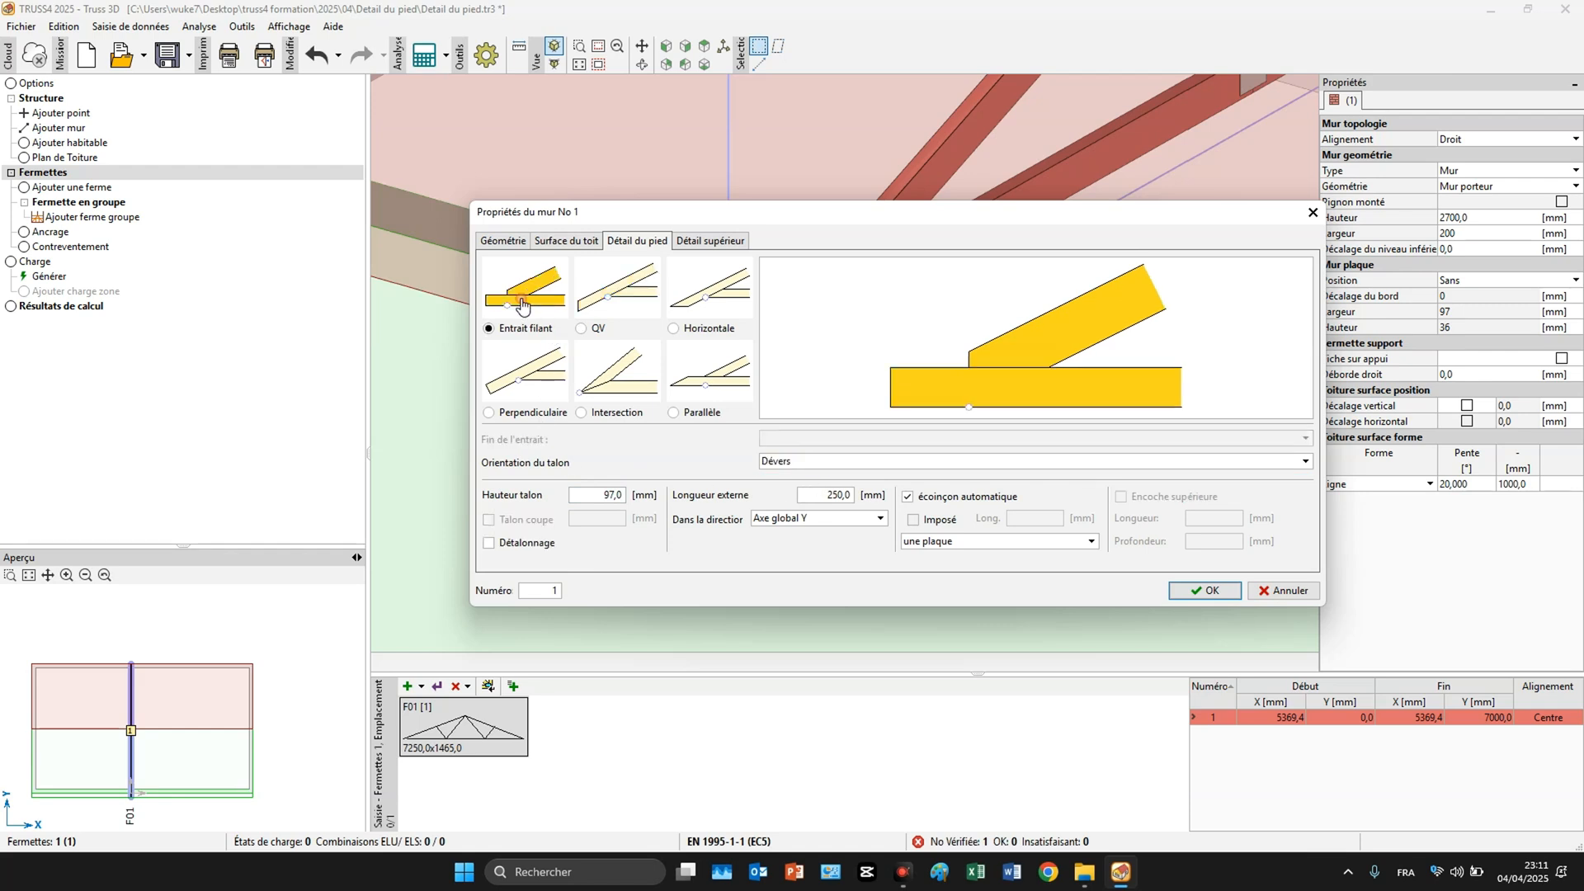
click(806, 475)
click(615, 289)
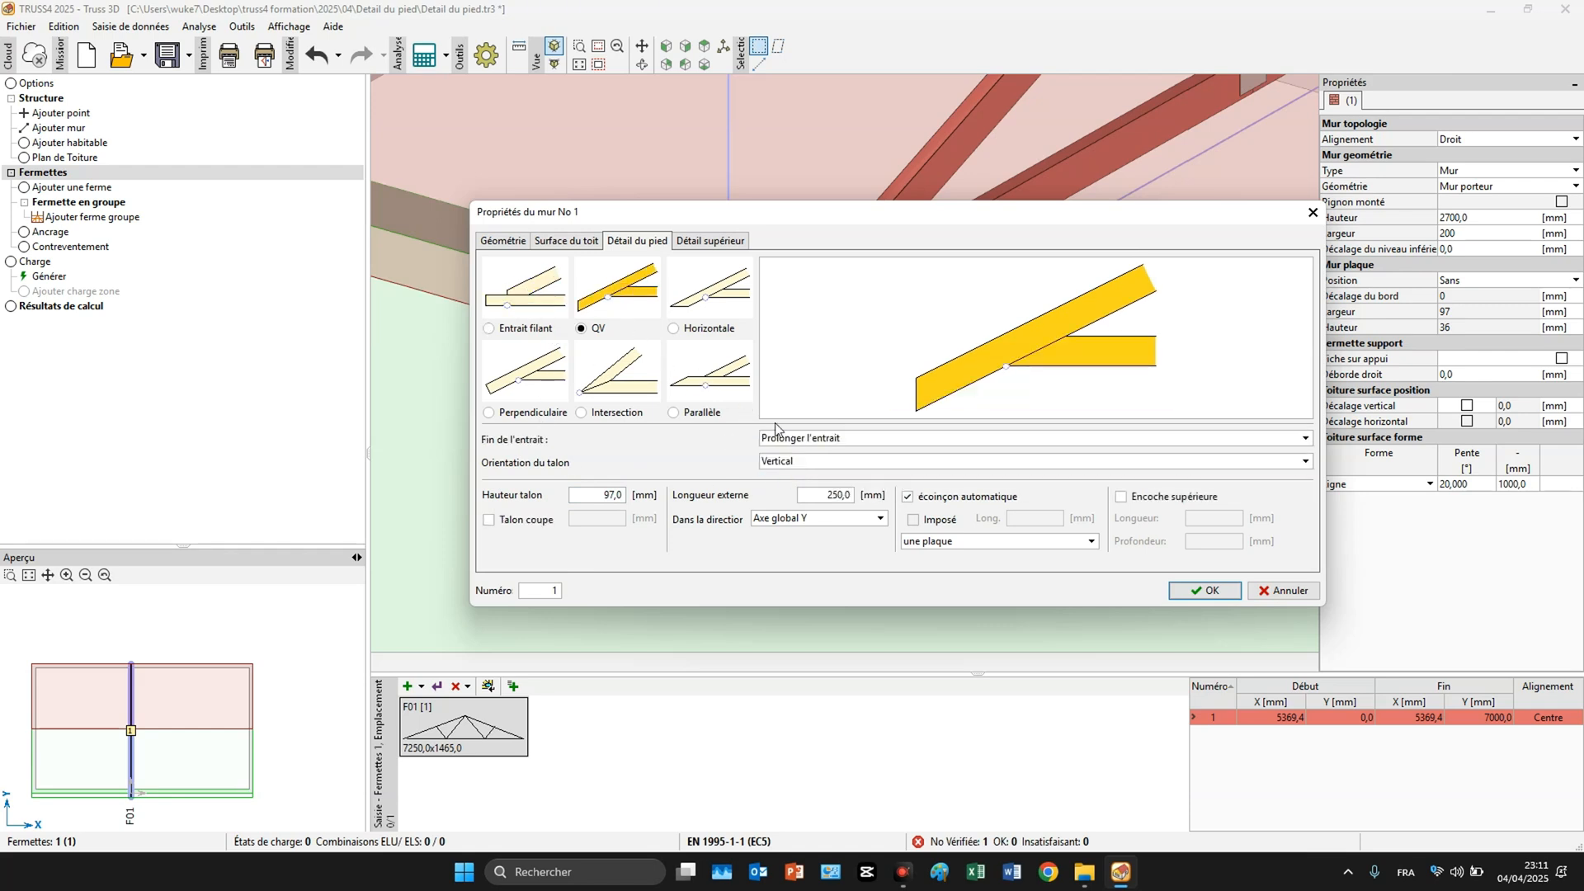
click(798, 462)
click(804, 486)
click(617, 291)
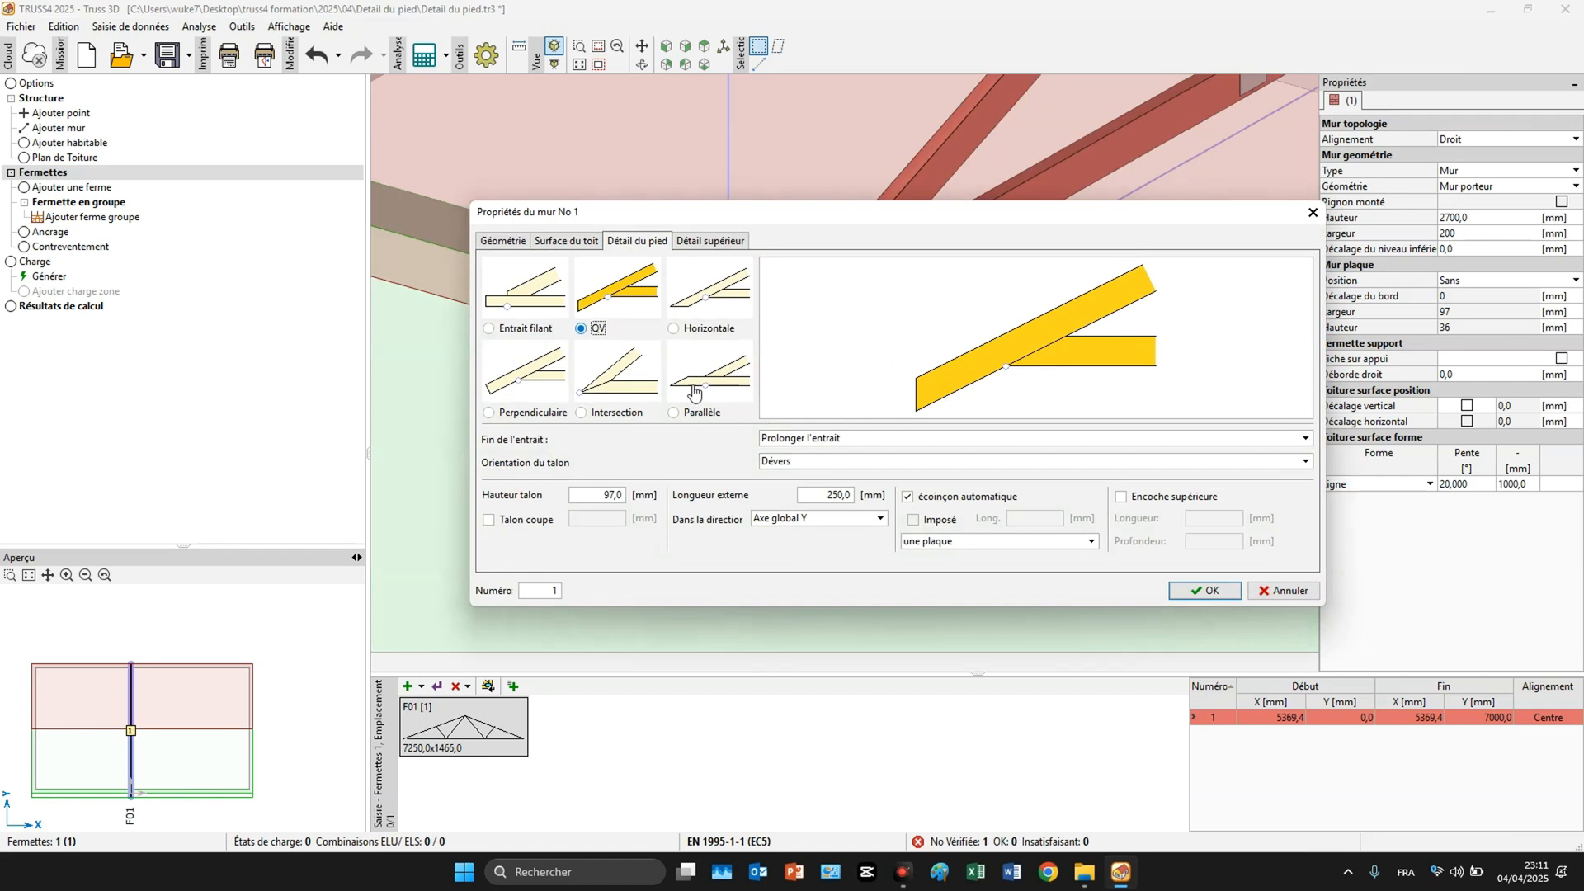
Change wall 1's foot detail to Entrait filant with an external length (Longueur externe) of 0 mm.
click(510, 297)
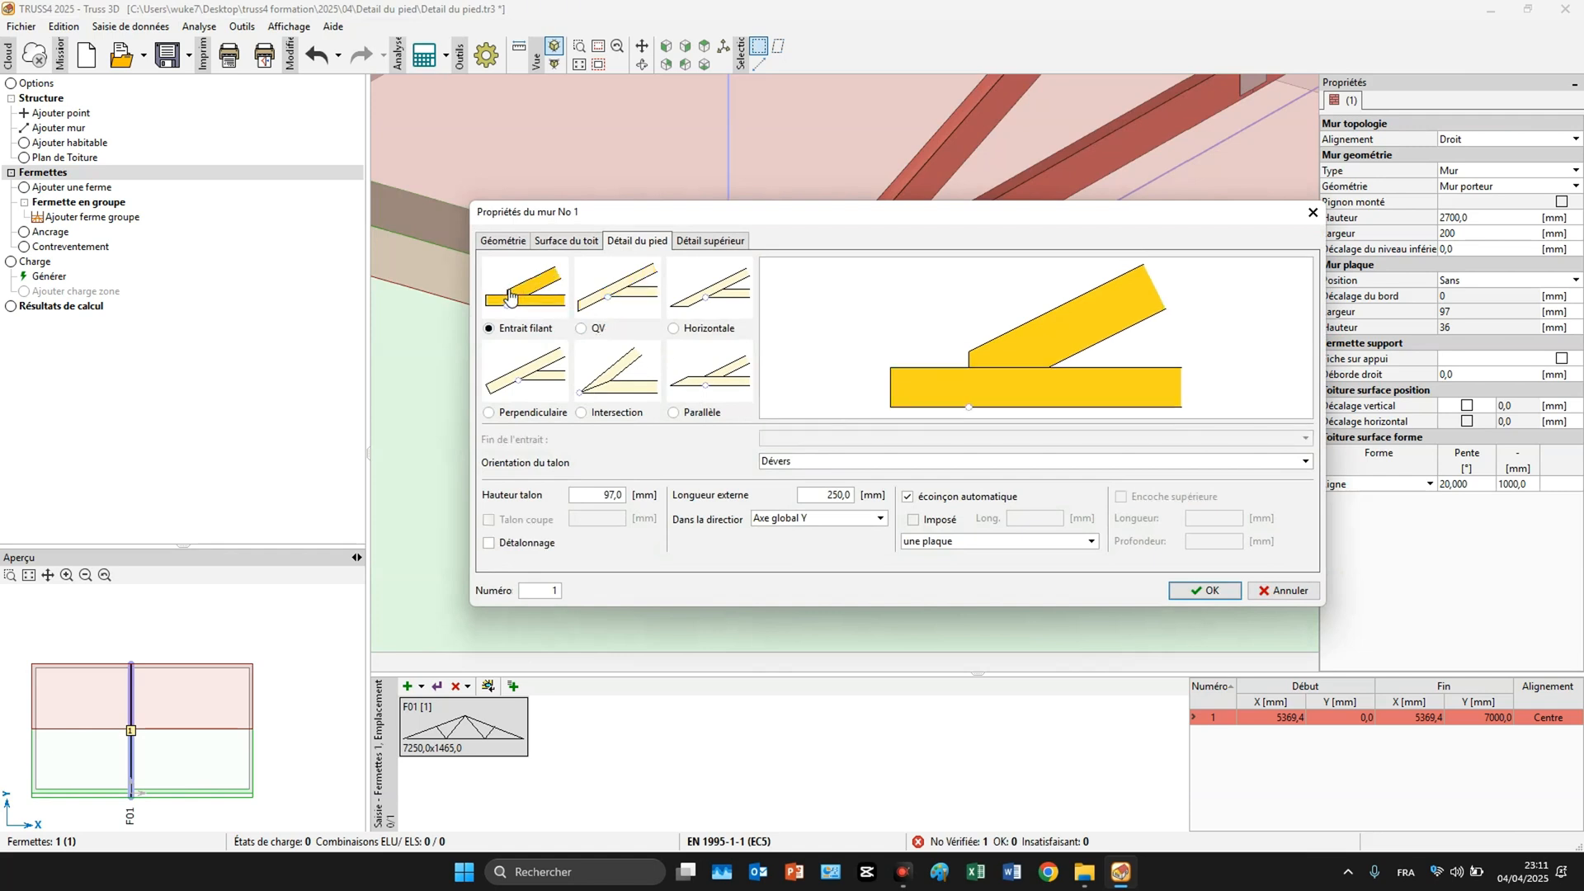
double_click(593, 494)
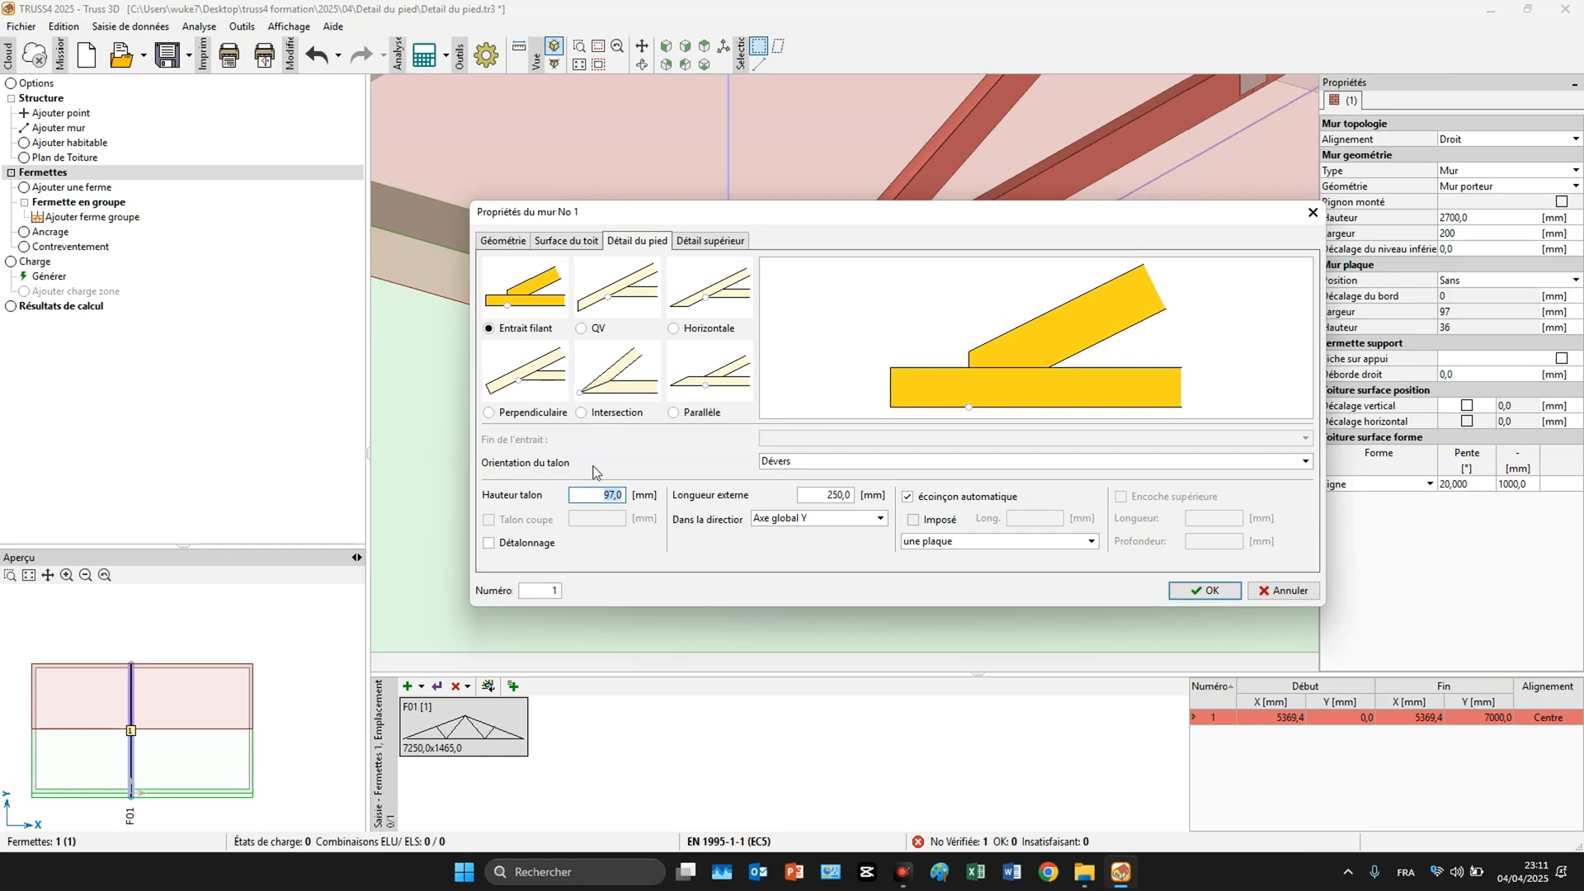
key(Tab)
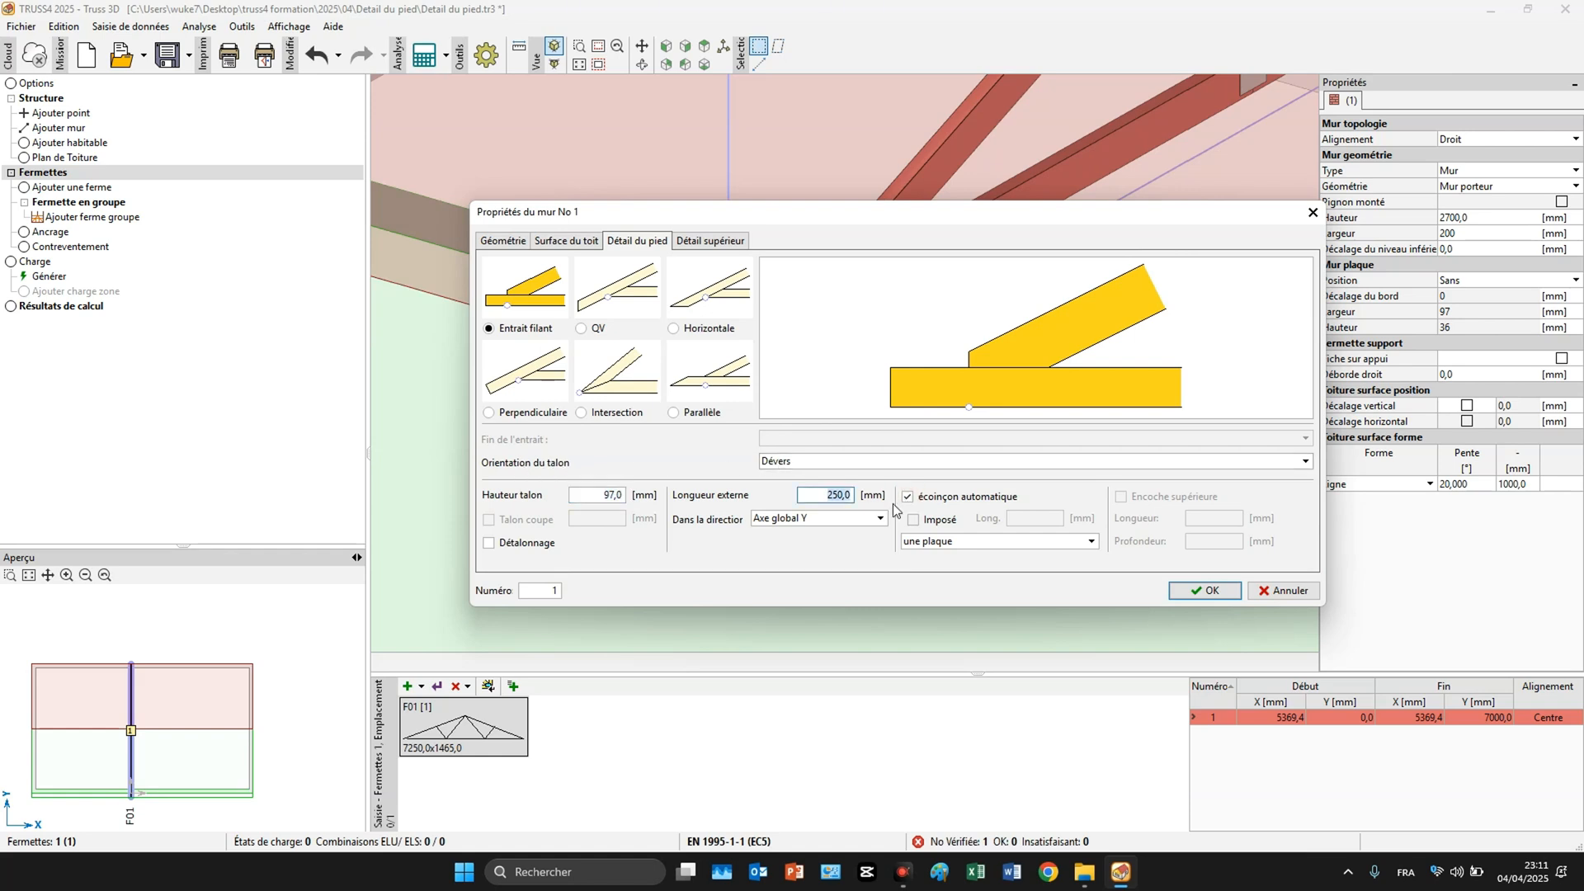
text(0)
click(512, 244)
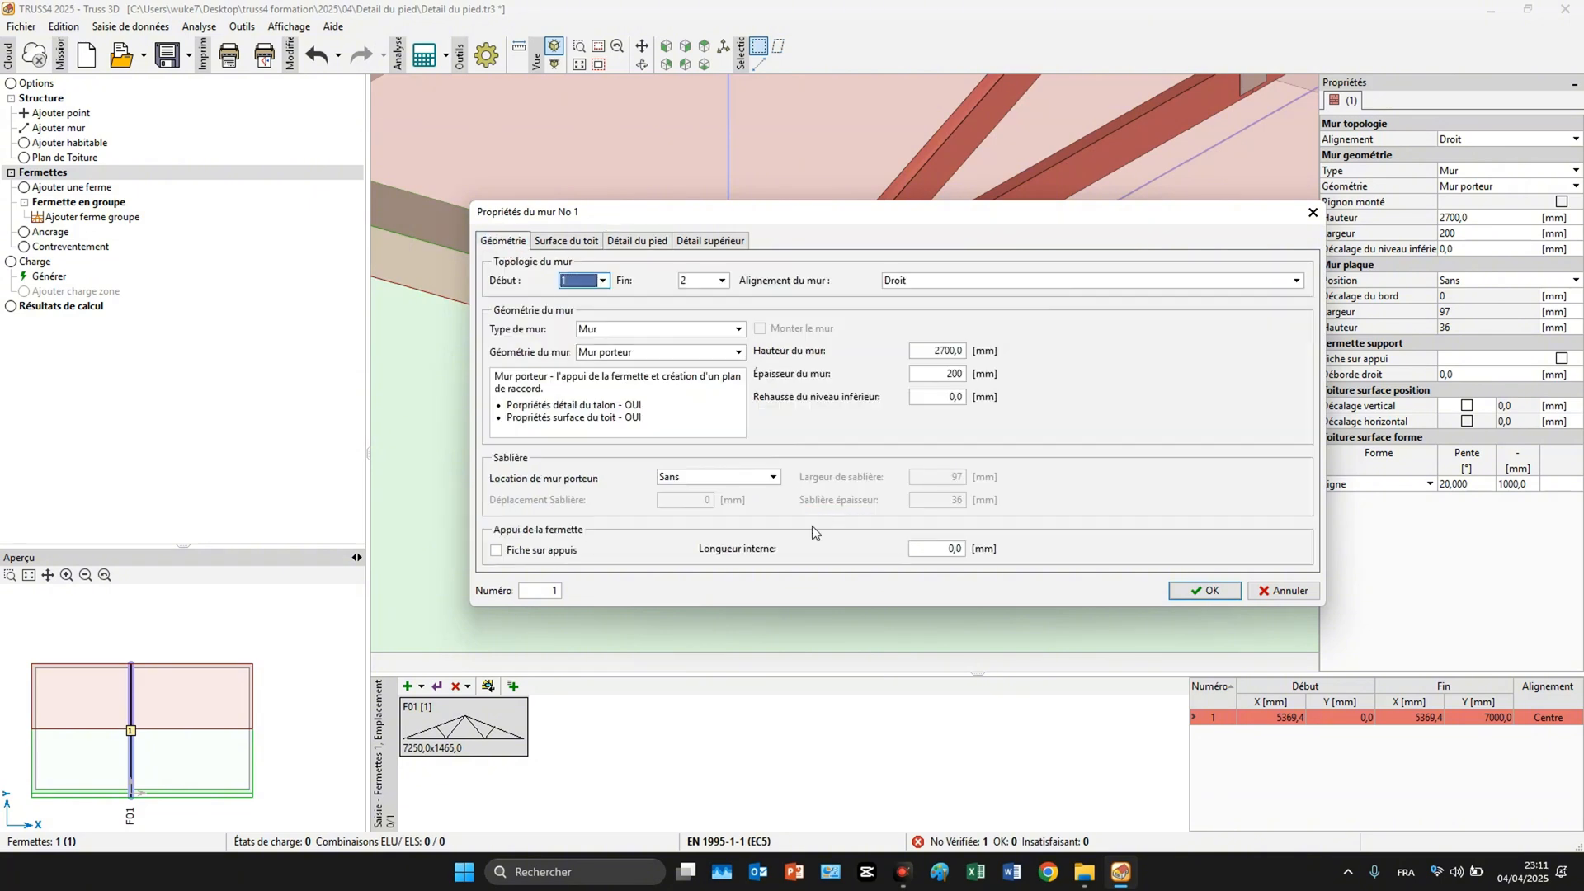
click(637, 241)
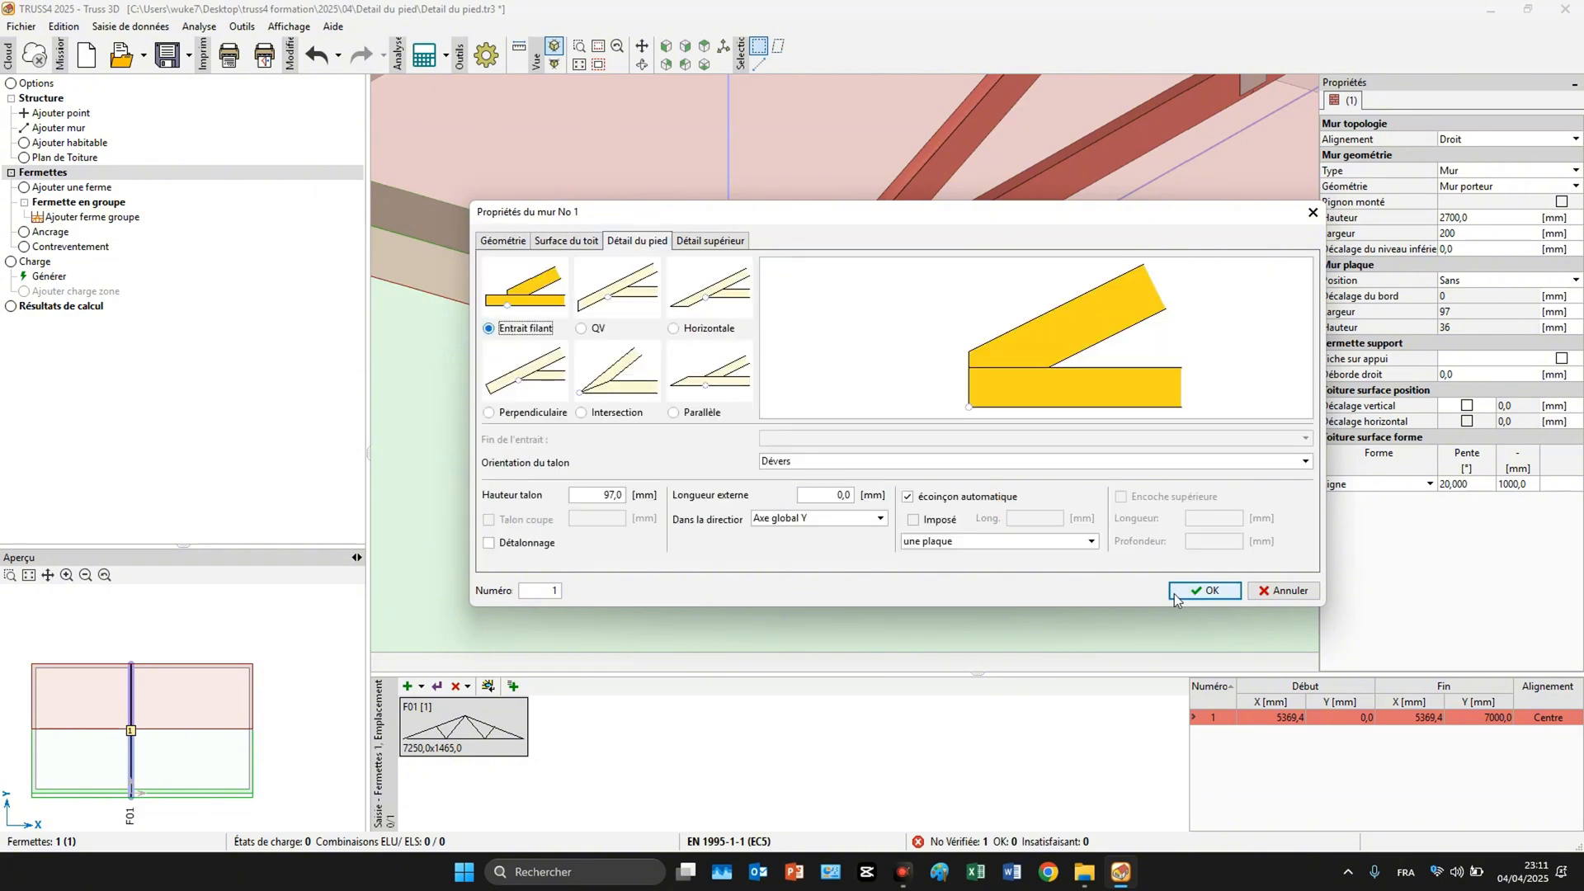
click(1204, 591)
Regenerate truss F01 with the Entrait filant foot detail and zero external length, and inspect the heel.
double_click(831, 269)
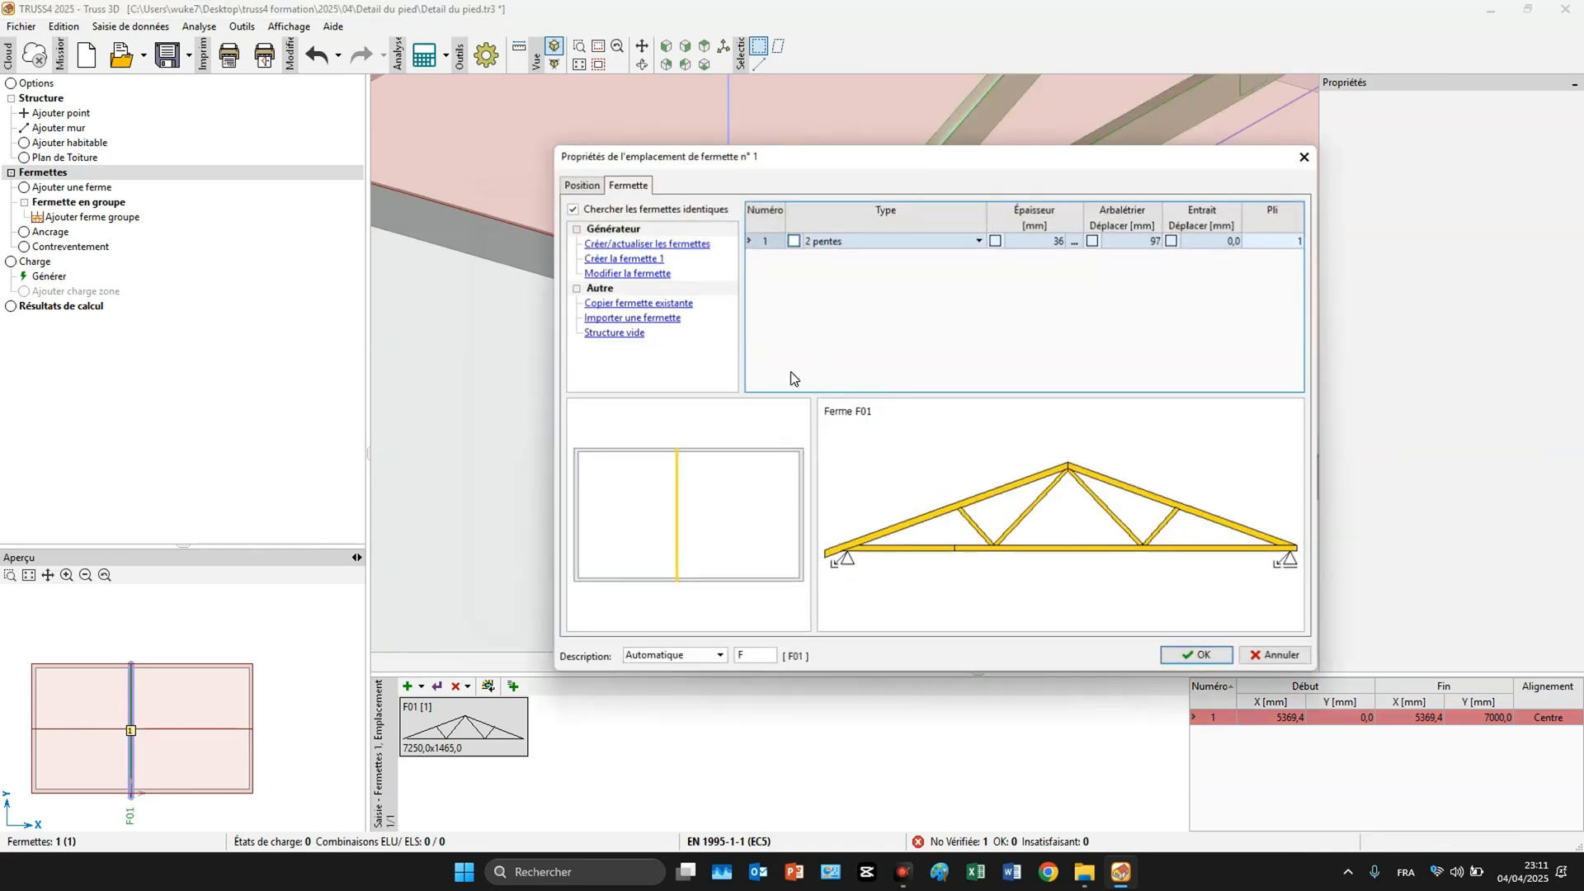
click(692, 245)
click(1179, 655)
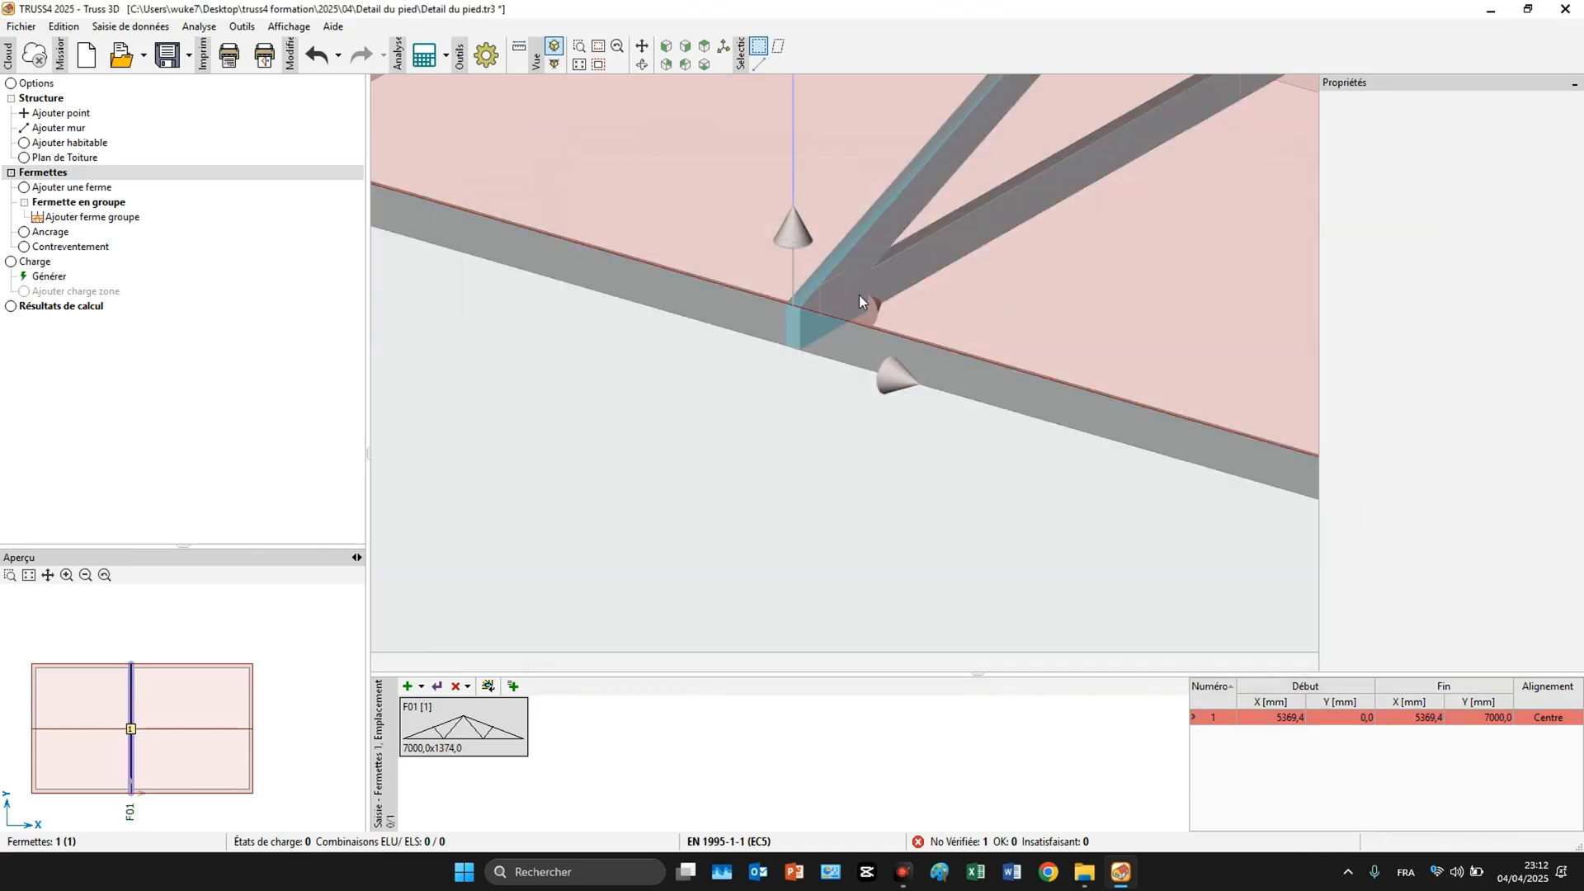
scroll(831, 283, up, 5)
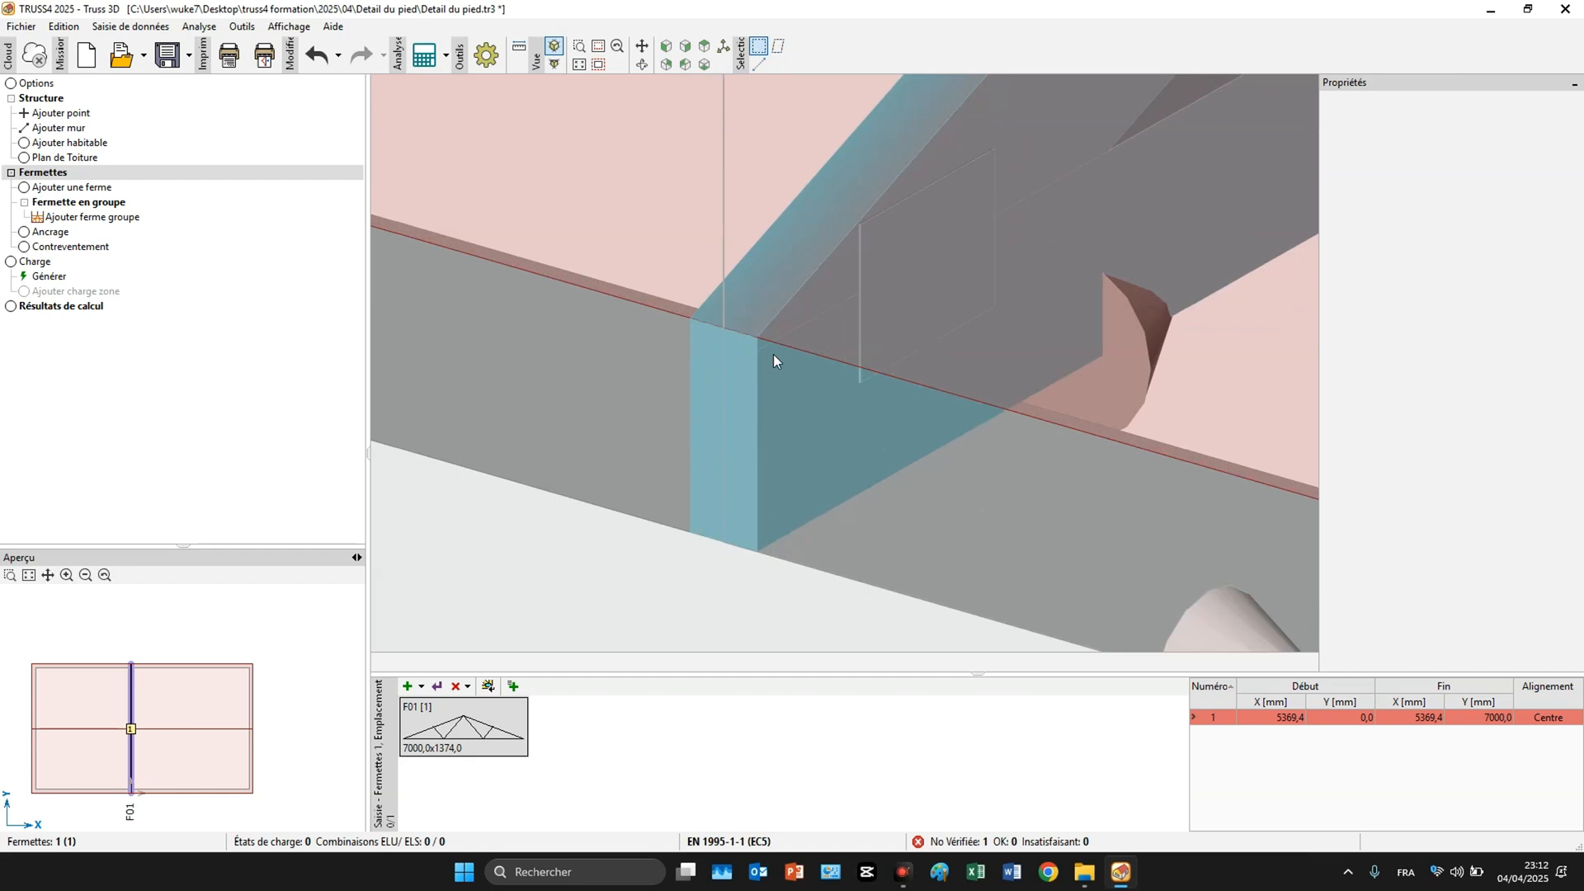
scroll(757, 345, up, 1)
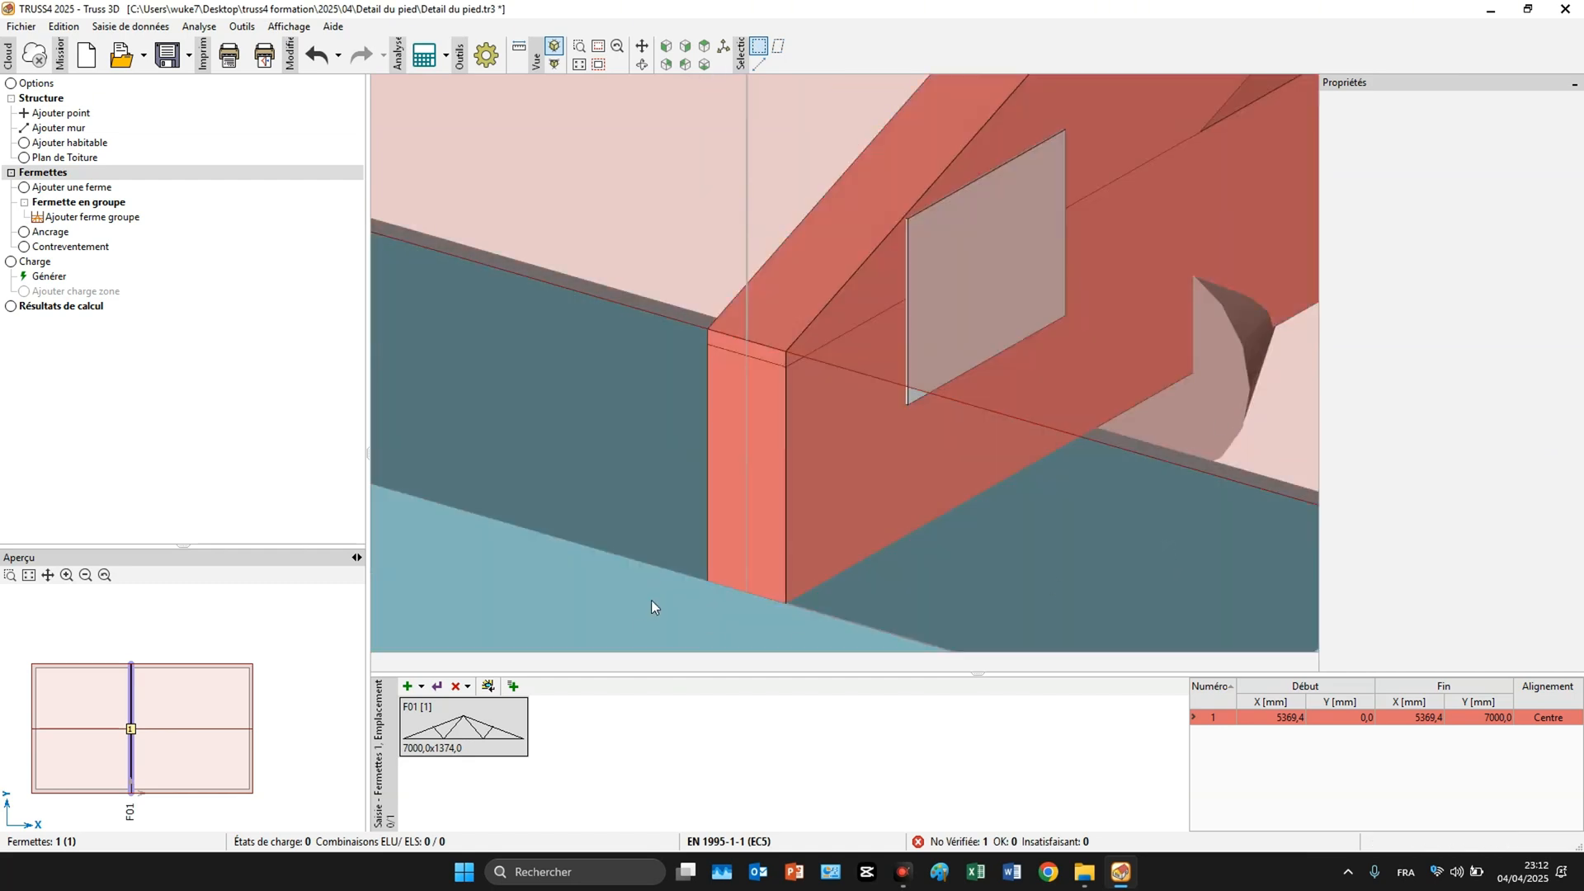
Set the heel orientation of wall 1's Entrait filant foot detail to Vertical.
scroll(557, 567, down, 1)
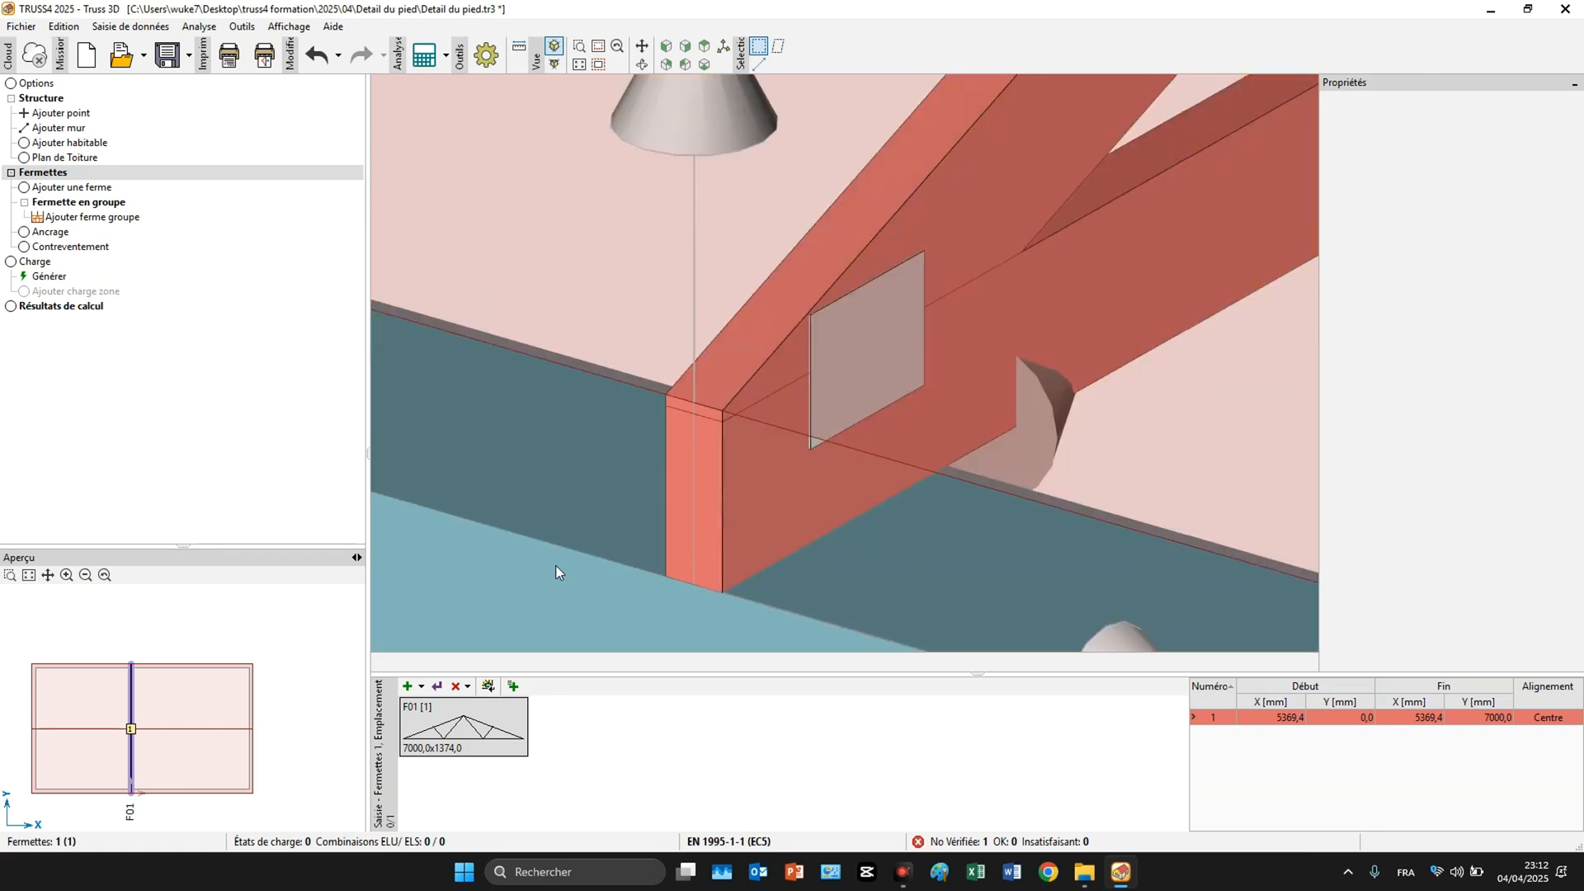
double_click(555, 566)
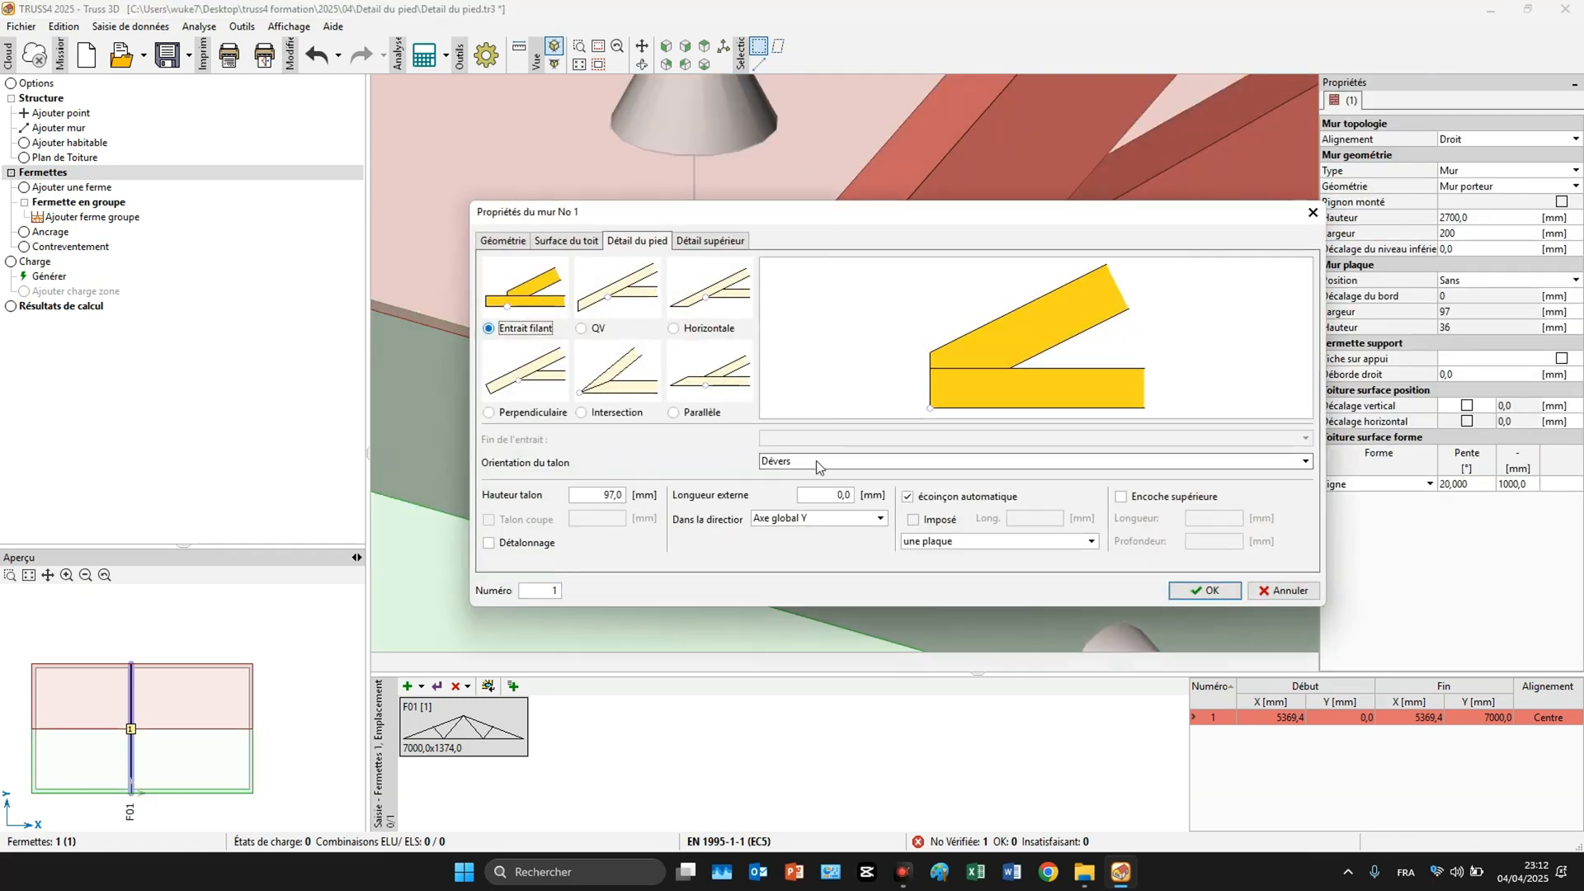
click(820, 461)
click(817, 491)
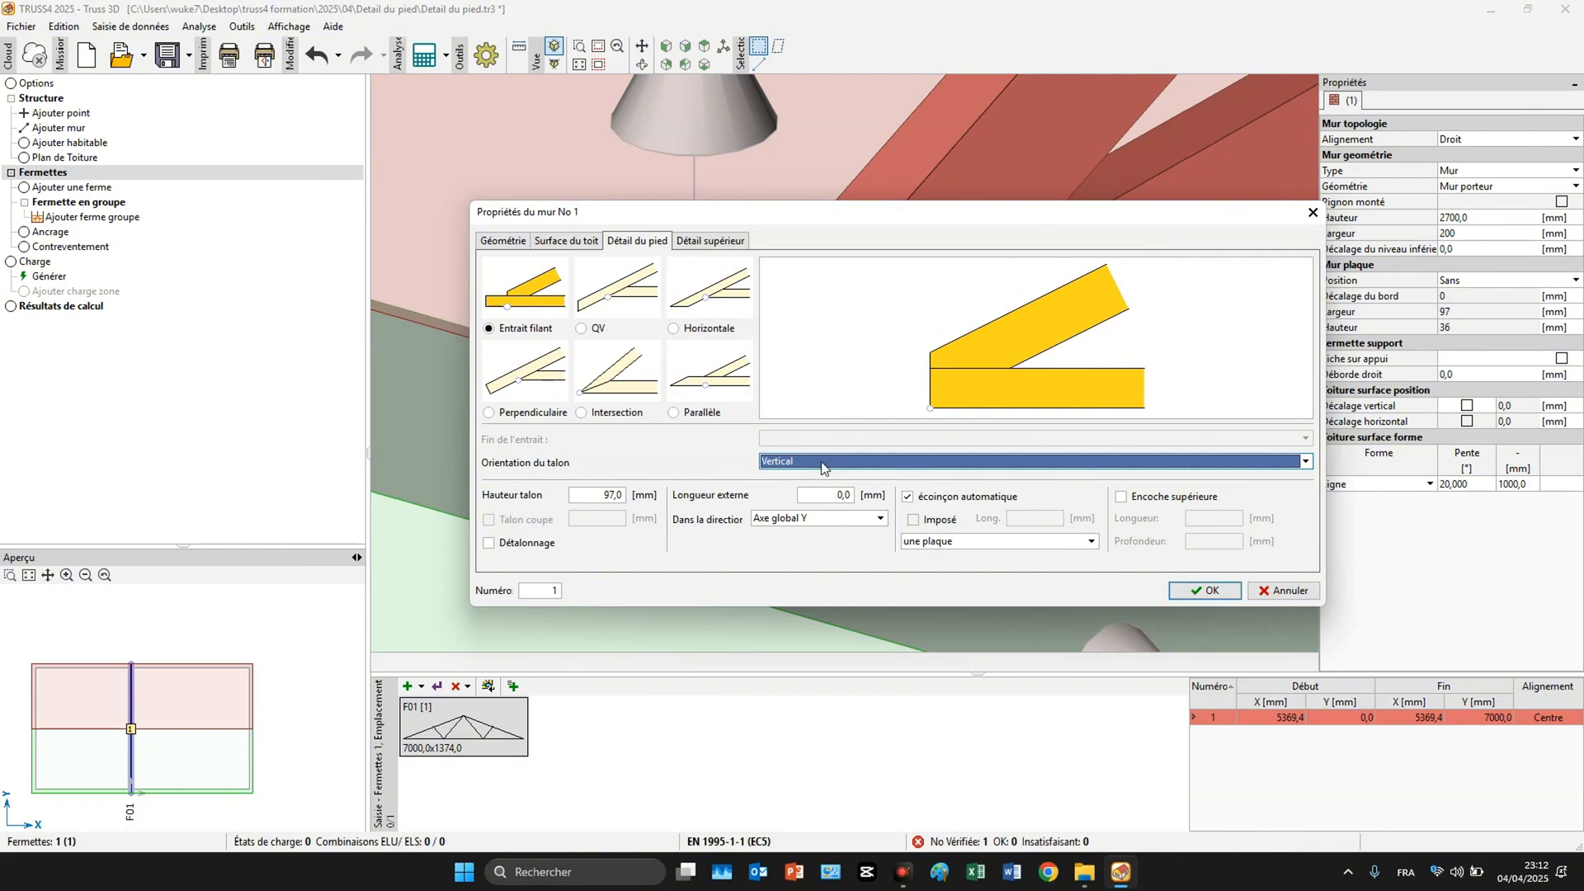
click(1205, 591)
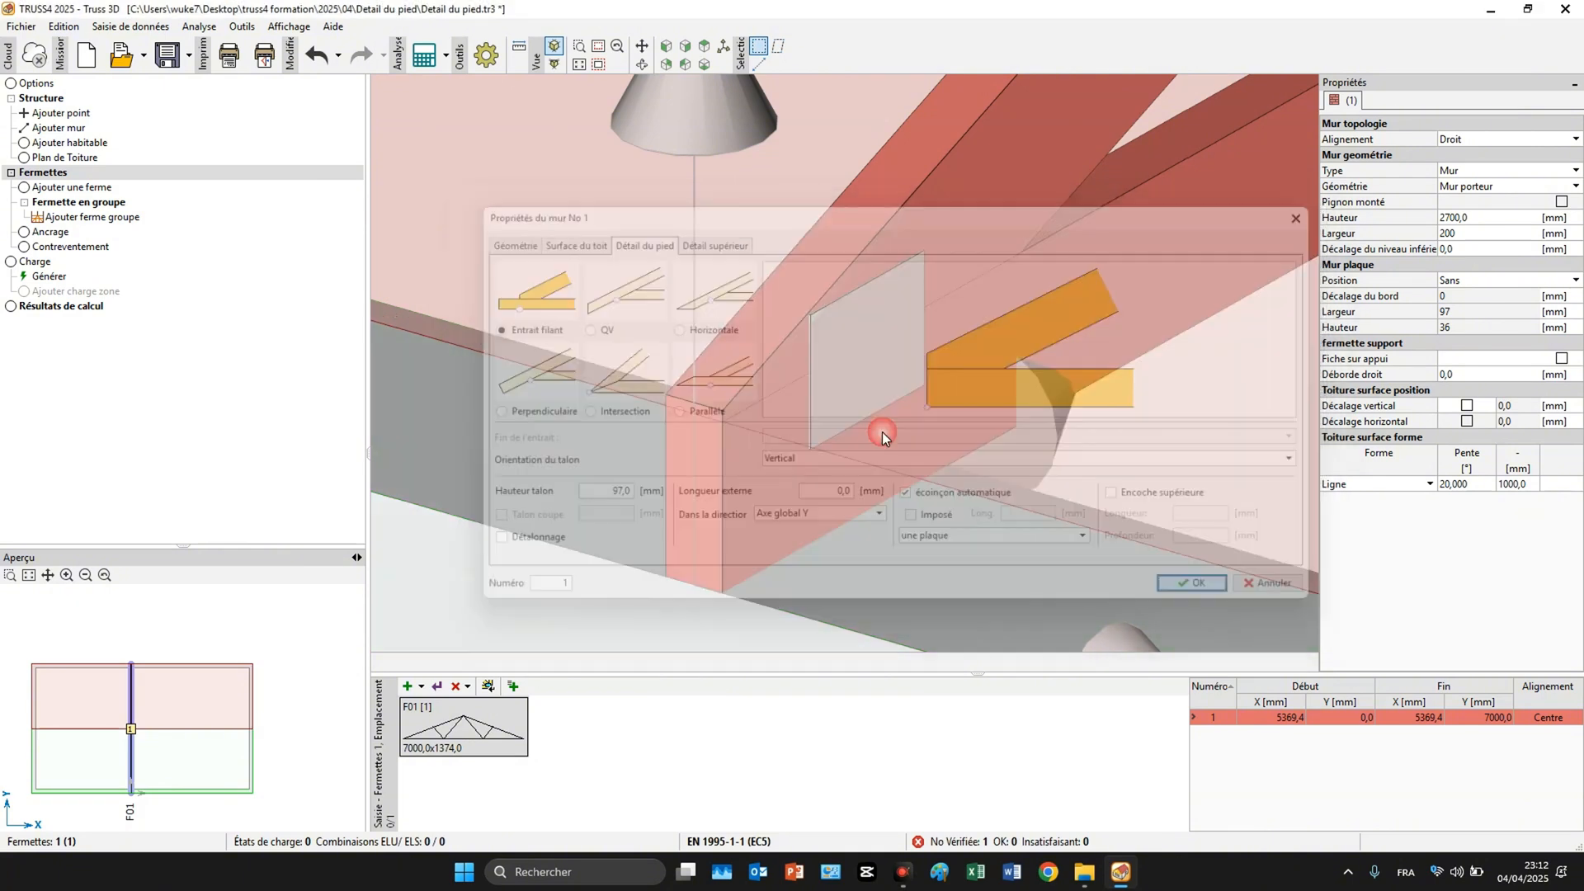
Regenerate truss F01 with the vertical heel orientation of wall 1's foot detail.
double_click(809, 349)
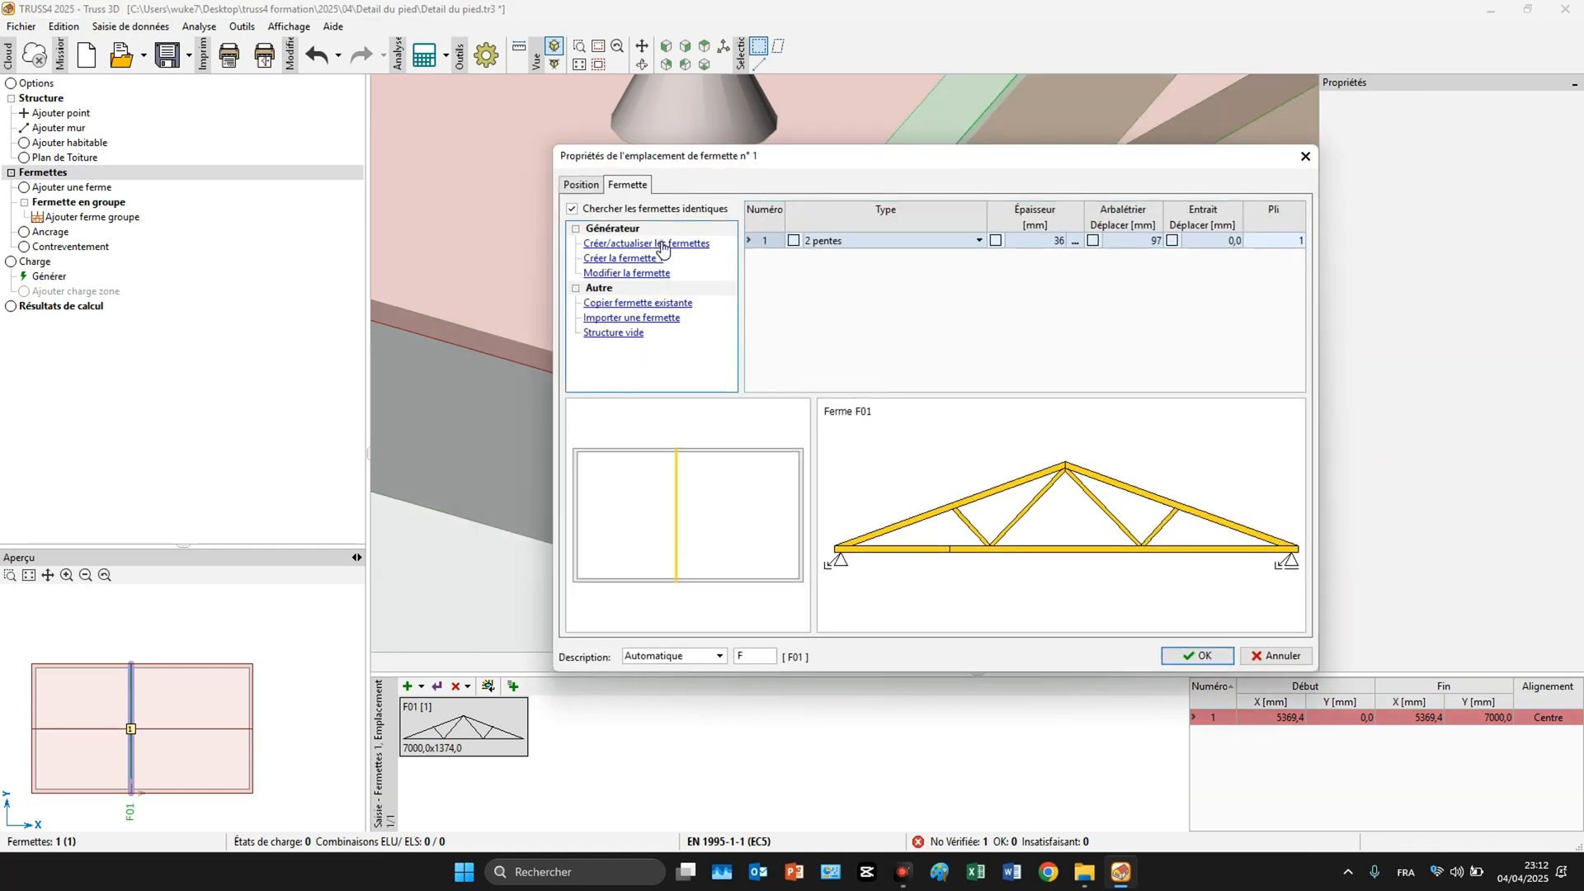
click(1195, 656)
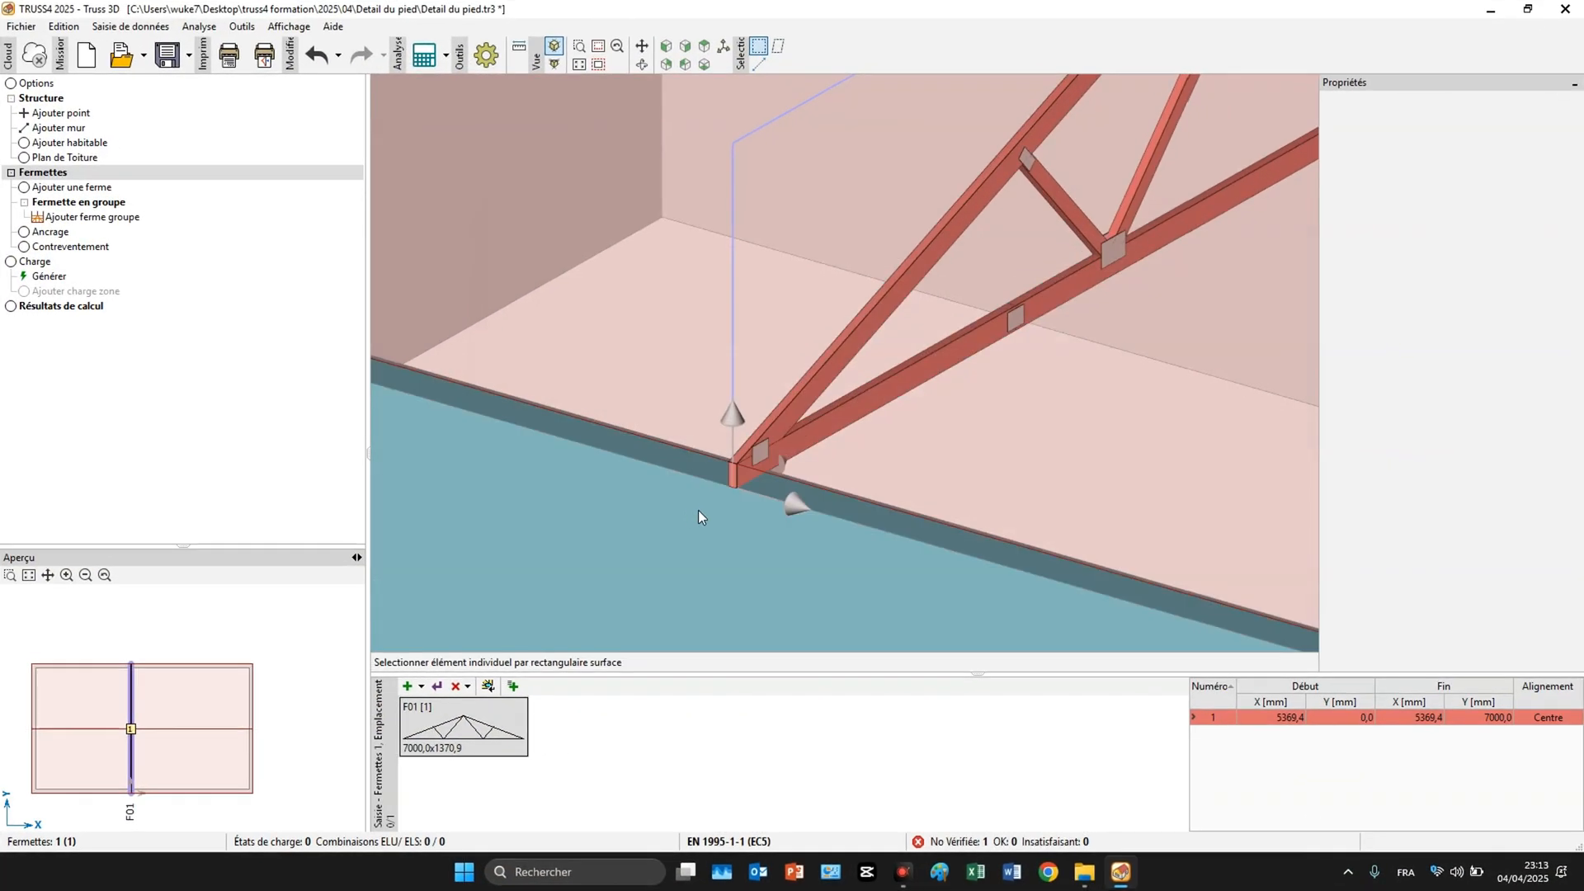
Set wall 1's internal length (Longueur interne) to -100 mm and inspect the truss heel at the wall edge.
double_click(620, 525)
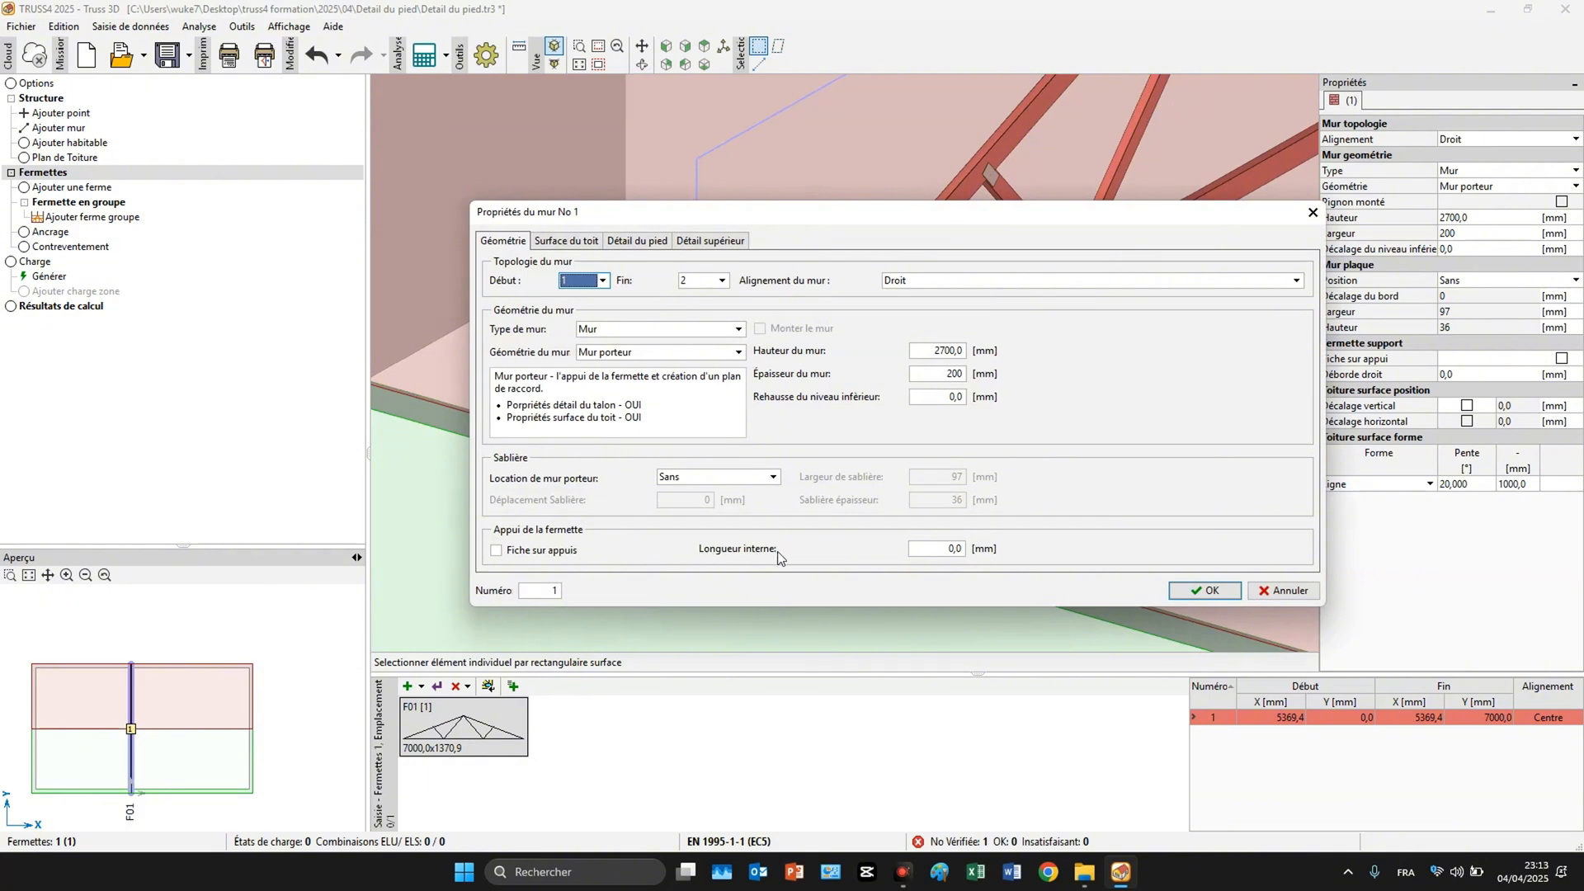
double_click(949, 548)
text(500)
drag(944, 548, 989, 543)
text(0)
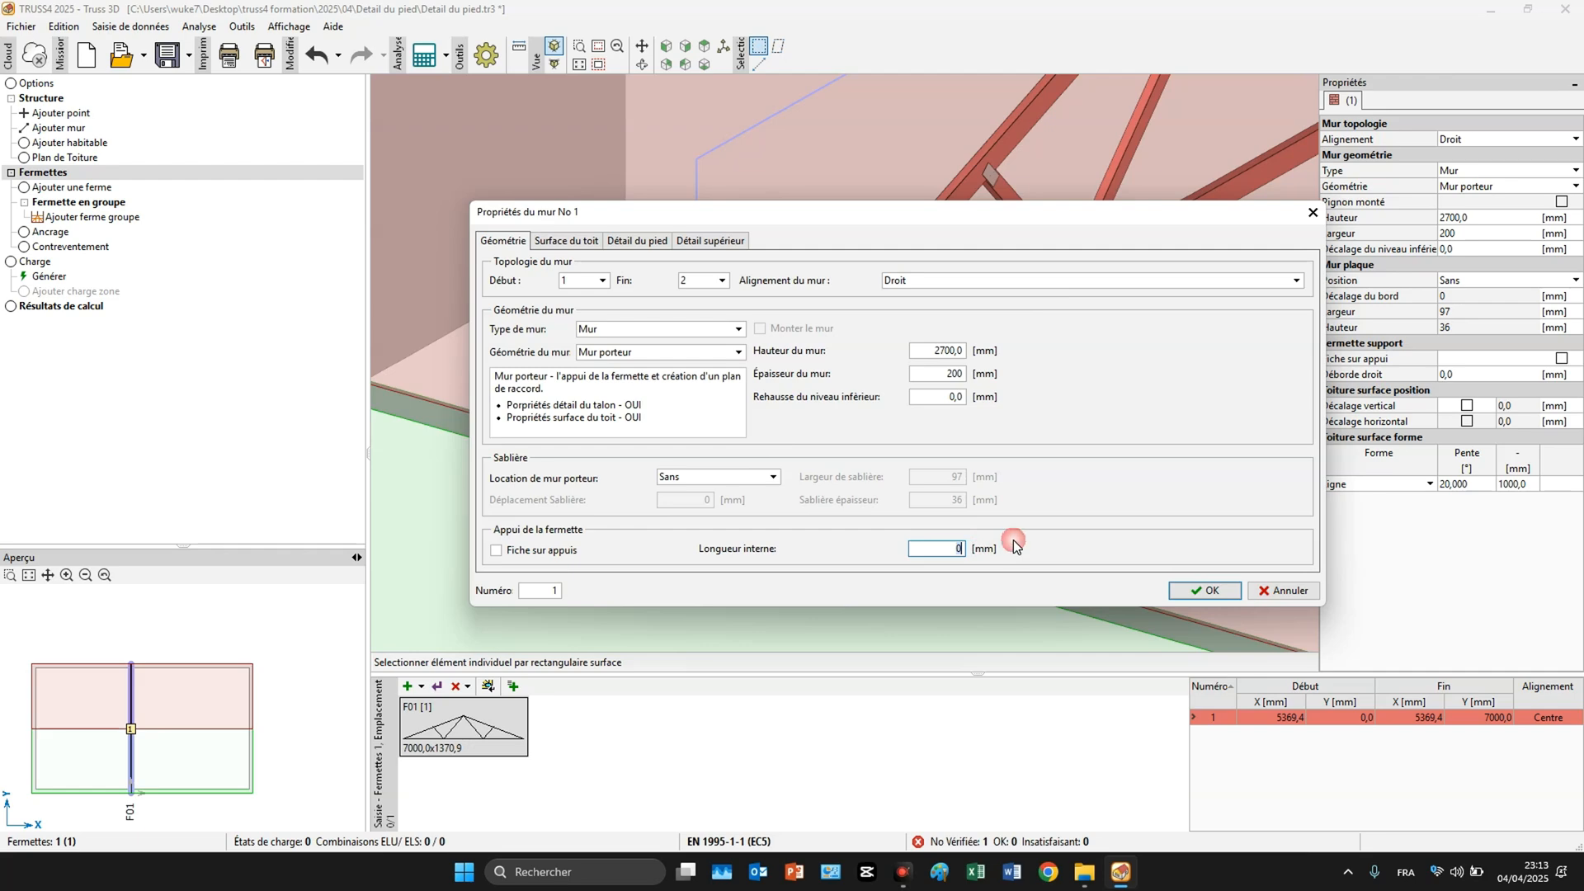
key(BackSpace)
text(100)
key(Return)
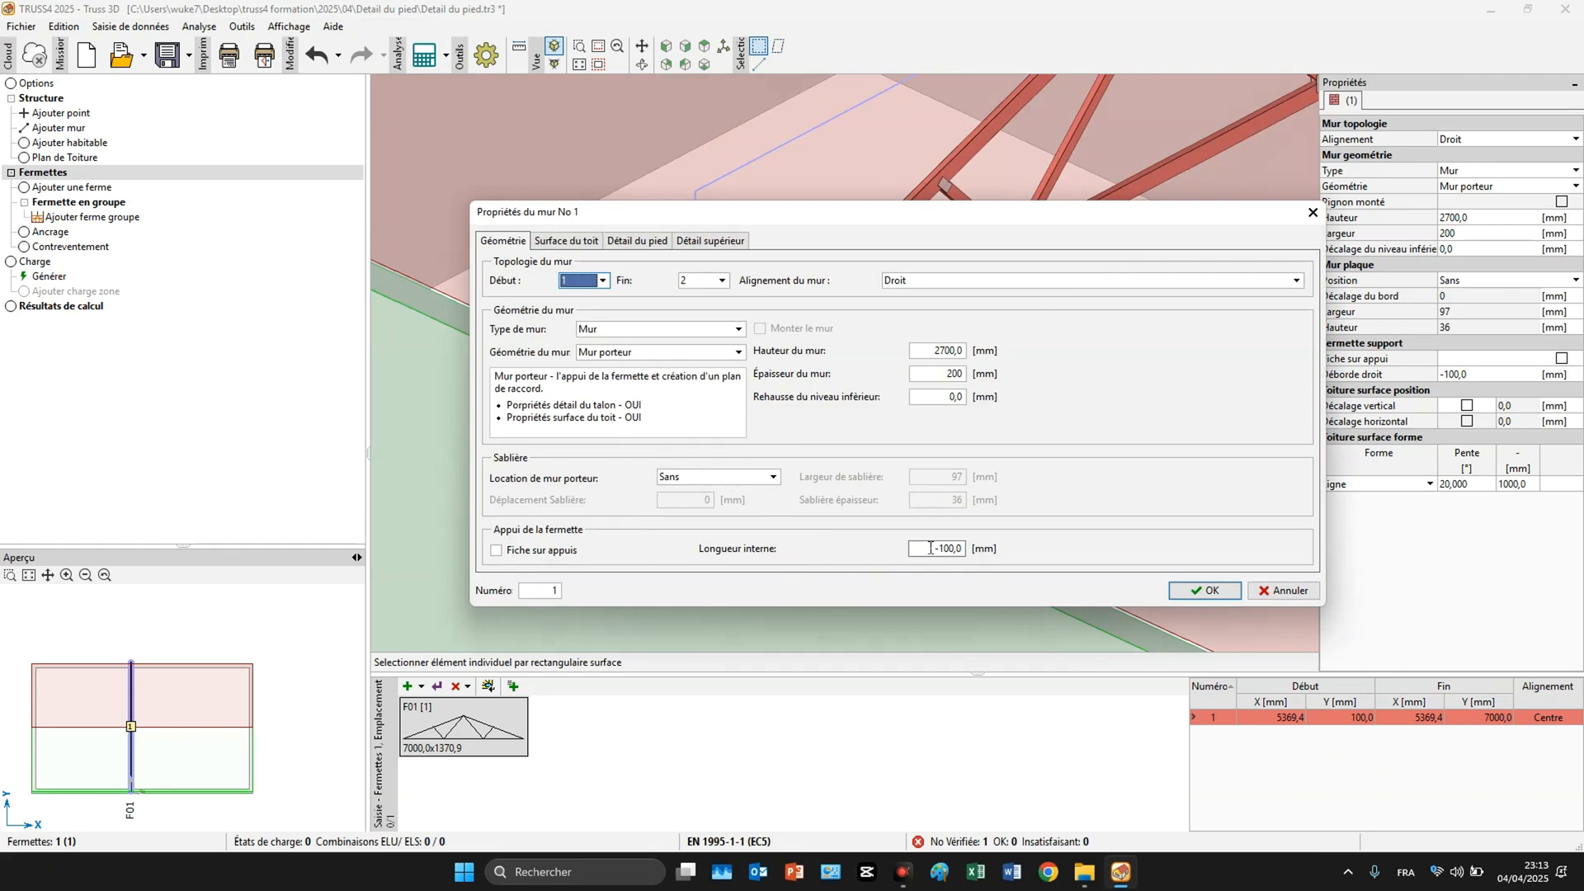
click(1203, 589)
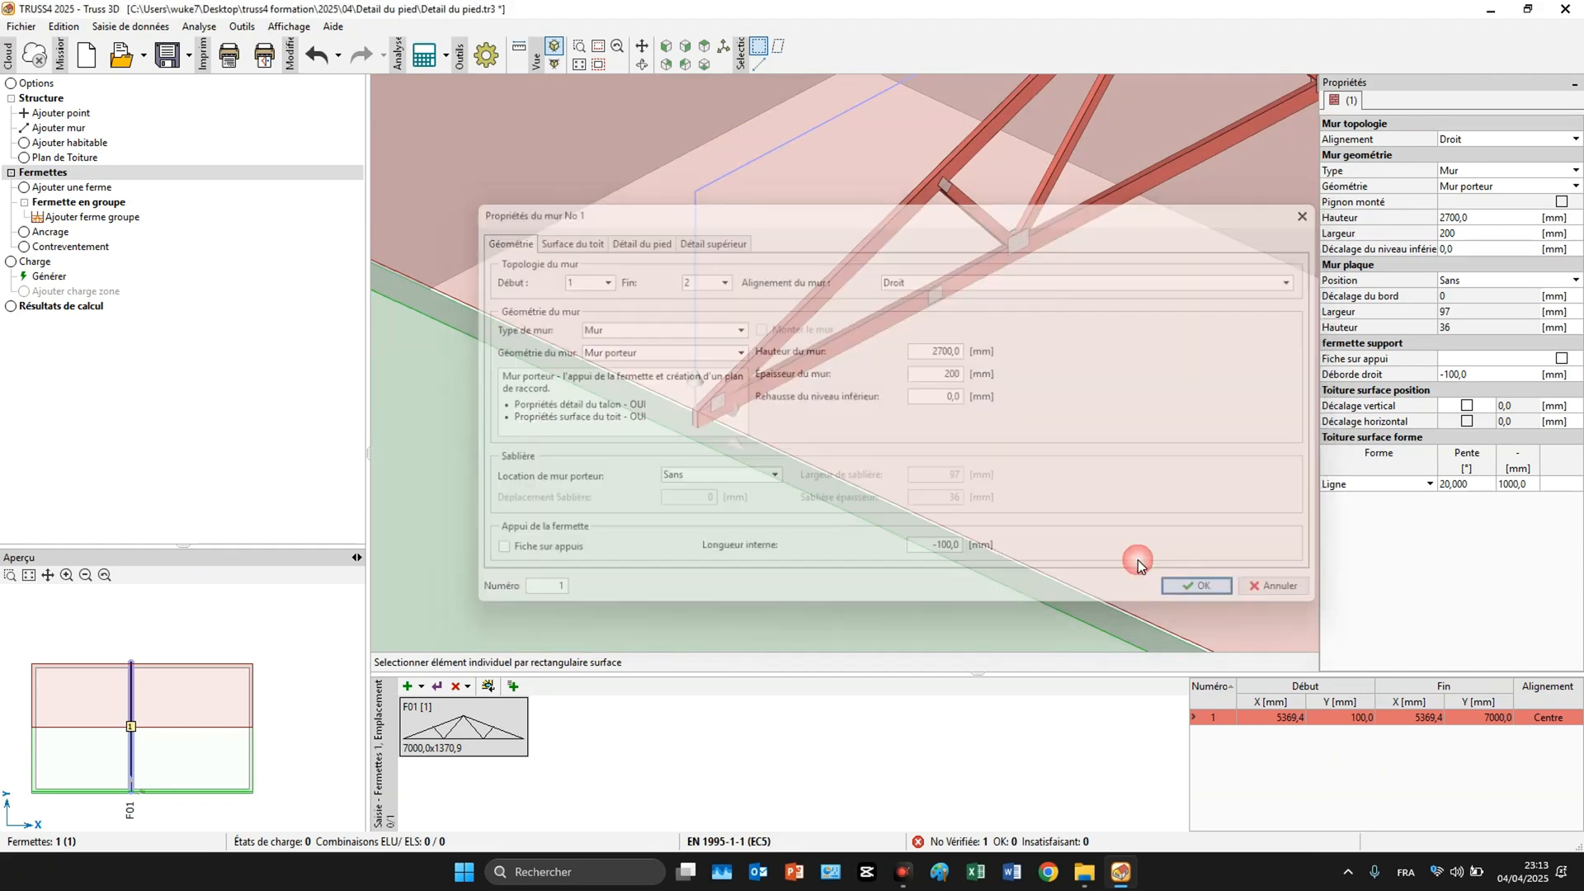
scroll(699, 417, up, 3)
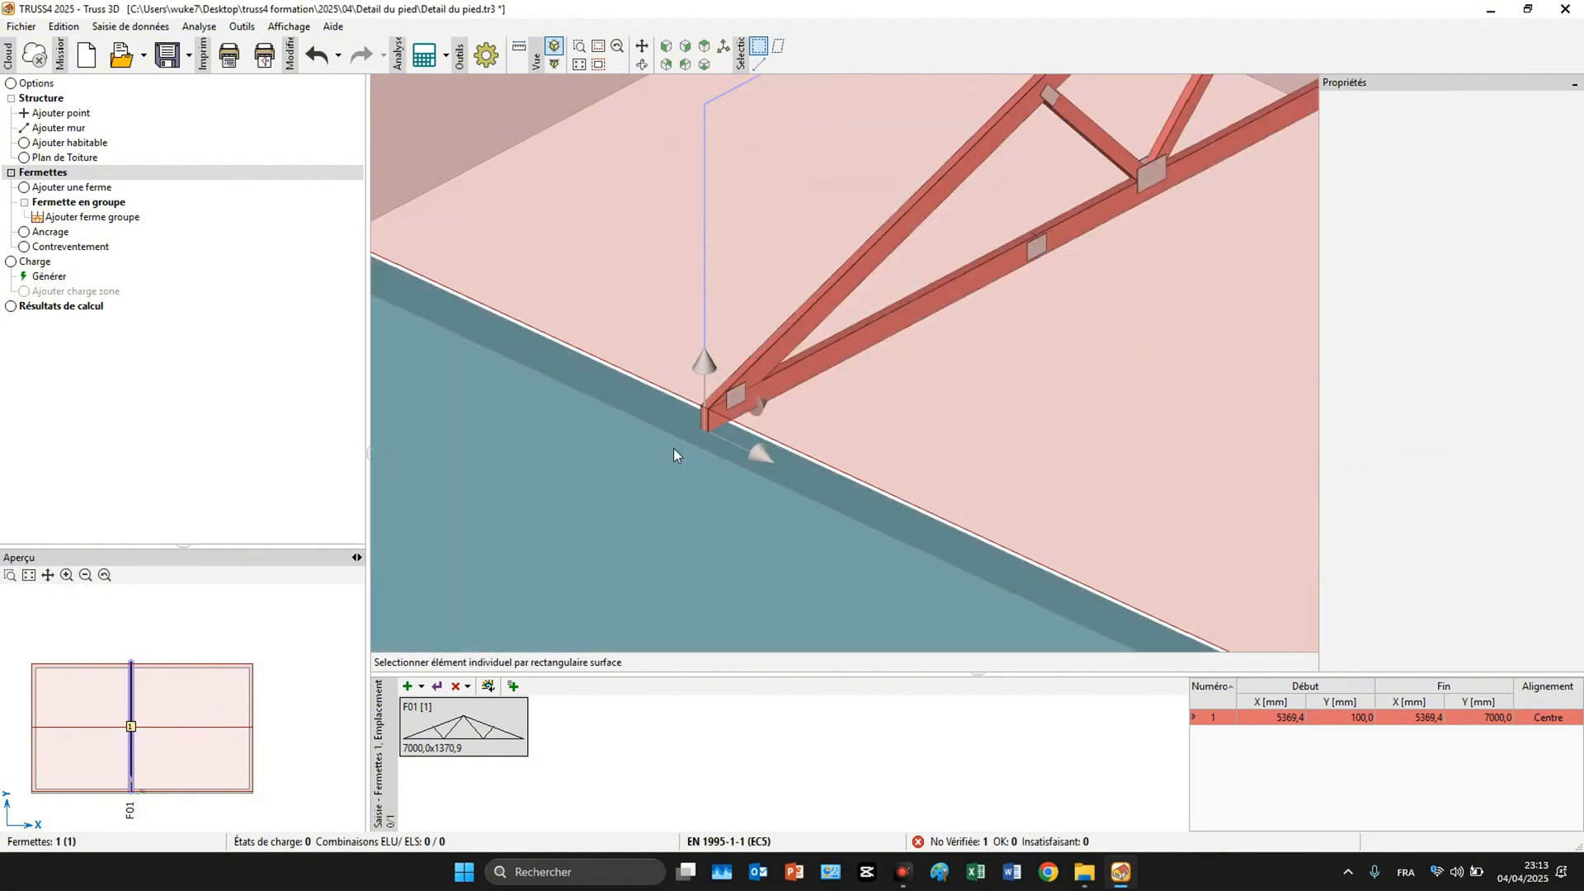
scroll(674, 448, down, 1)
middle_drag(681, 453, 721, 500)
scroll(745, 469, up, 2)
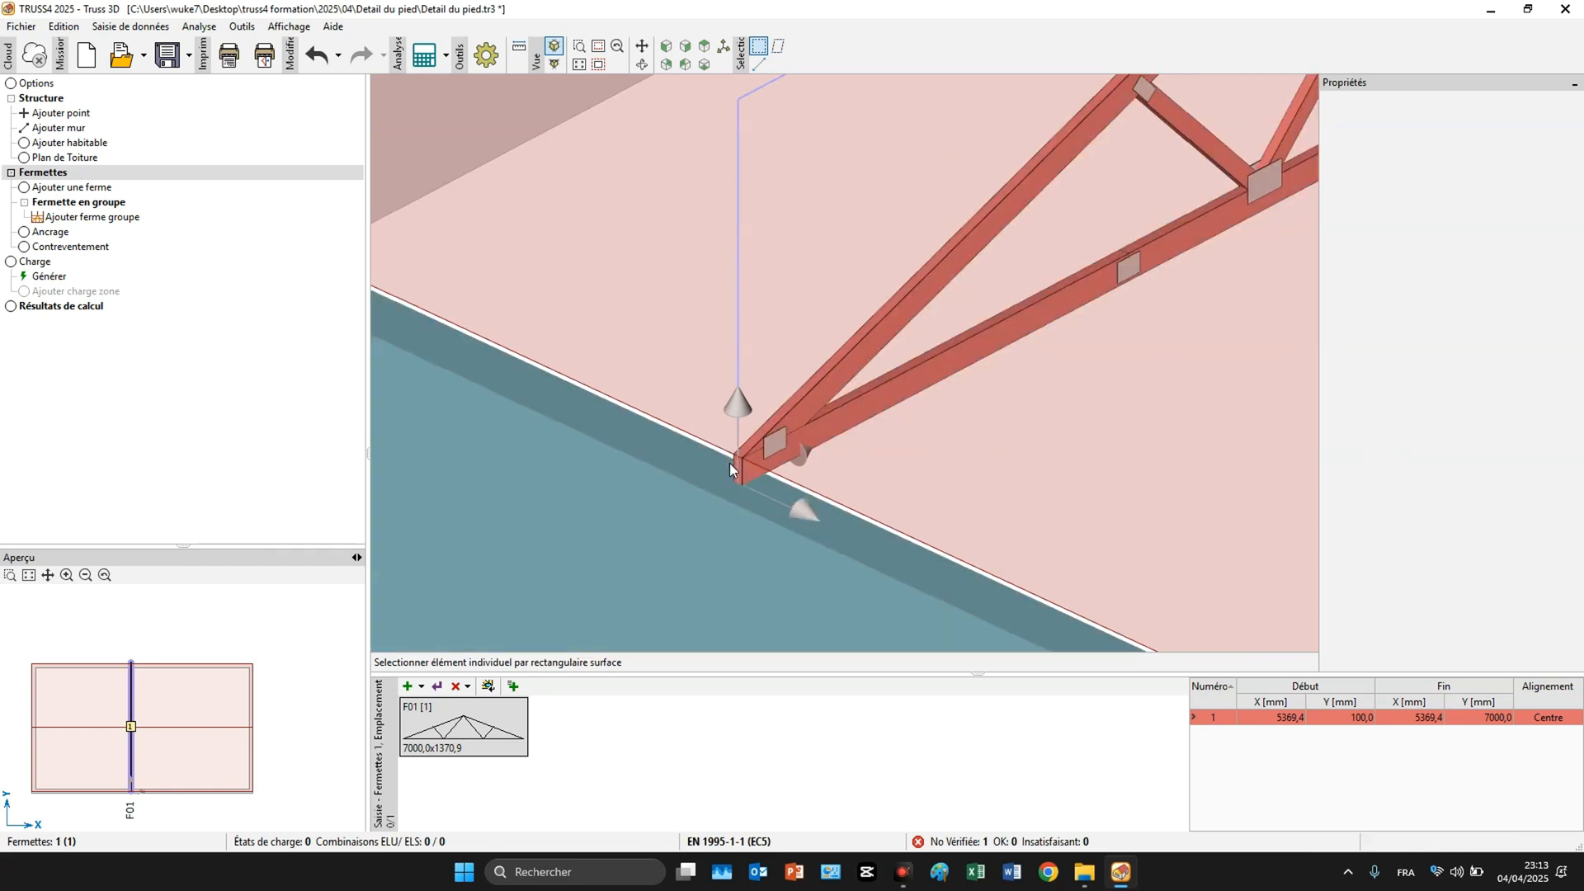
Set wall 1's internal length to -200 mm and regenerate truss F01.
double_click(680, 508)
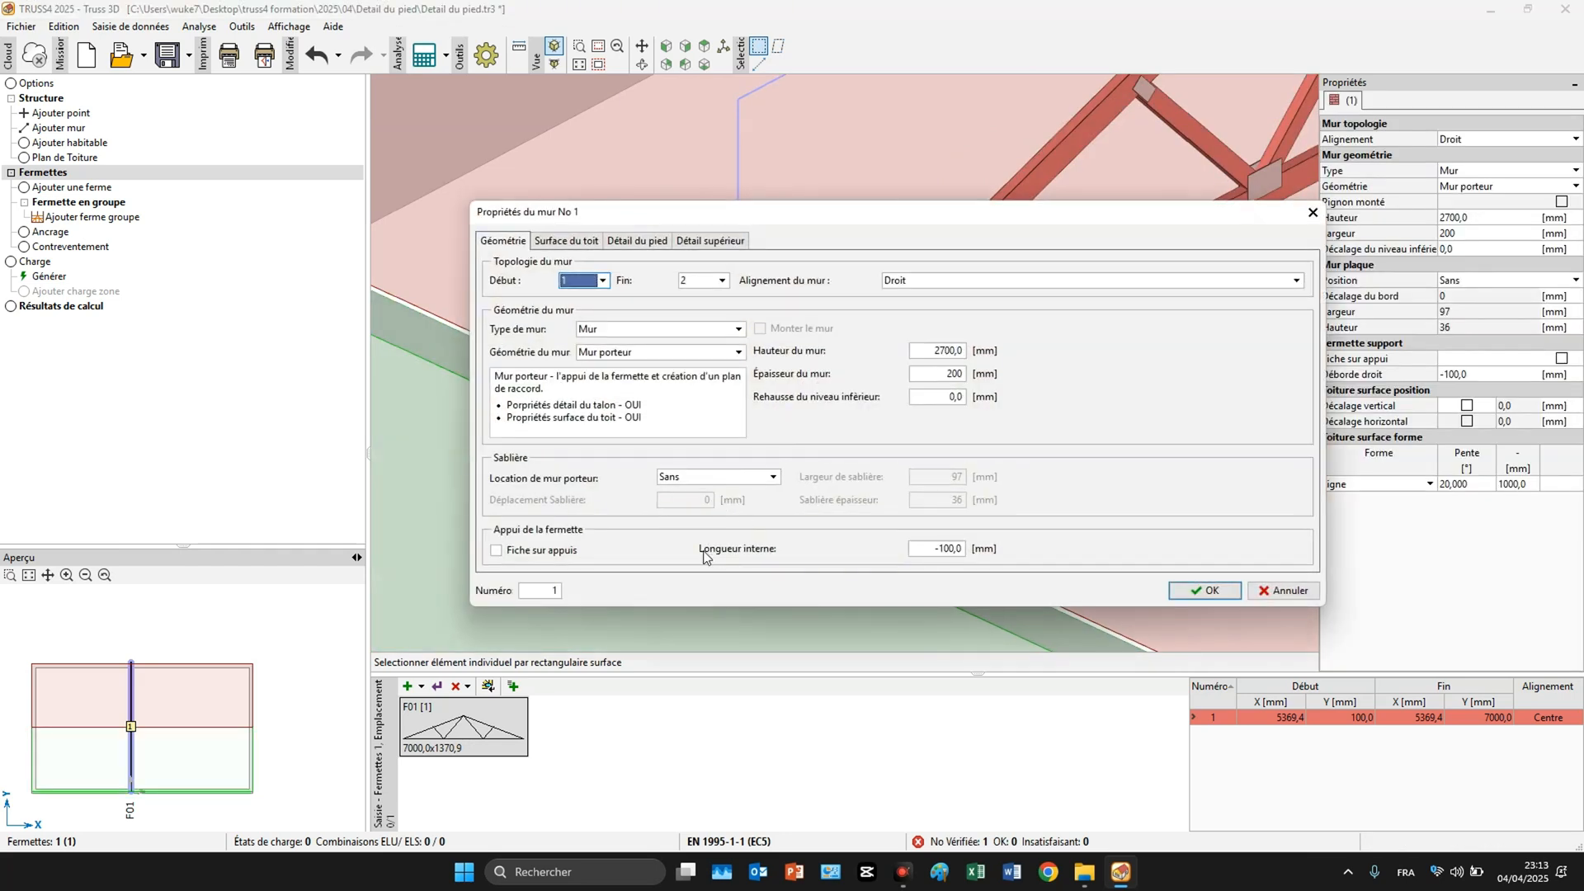
double_click(934, 548)
key(BackSpace)
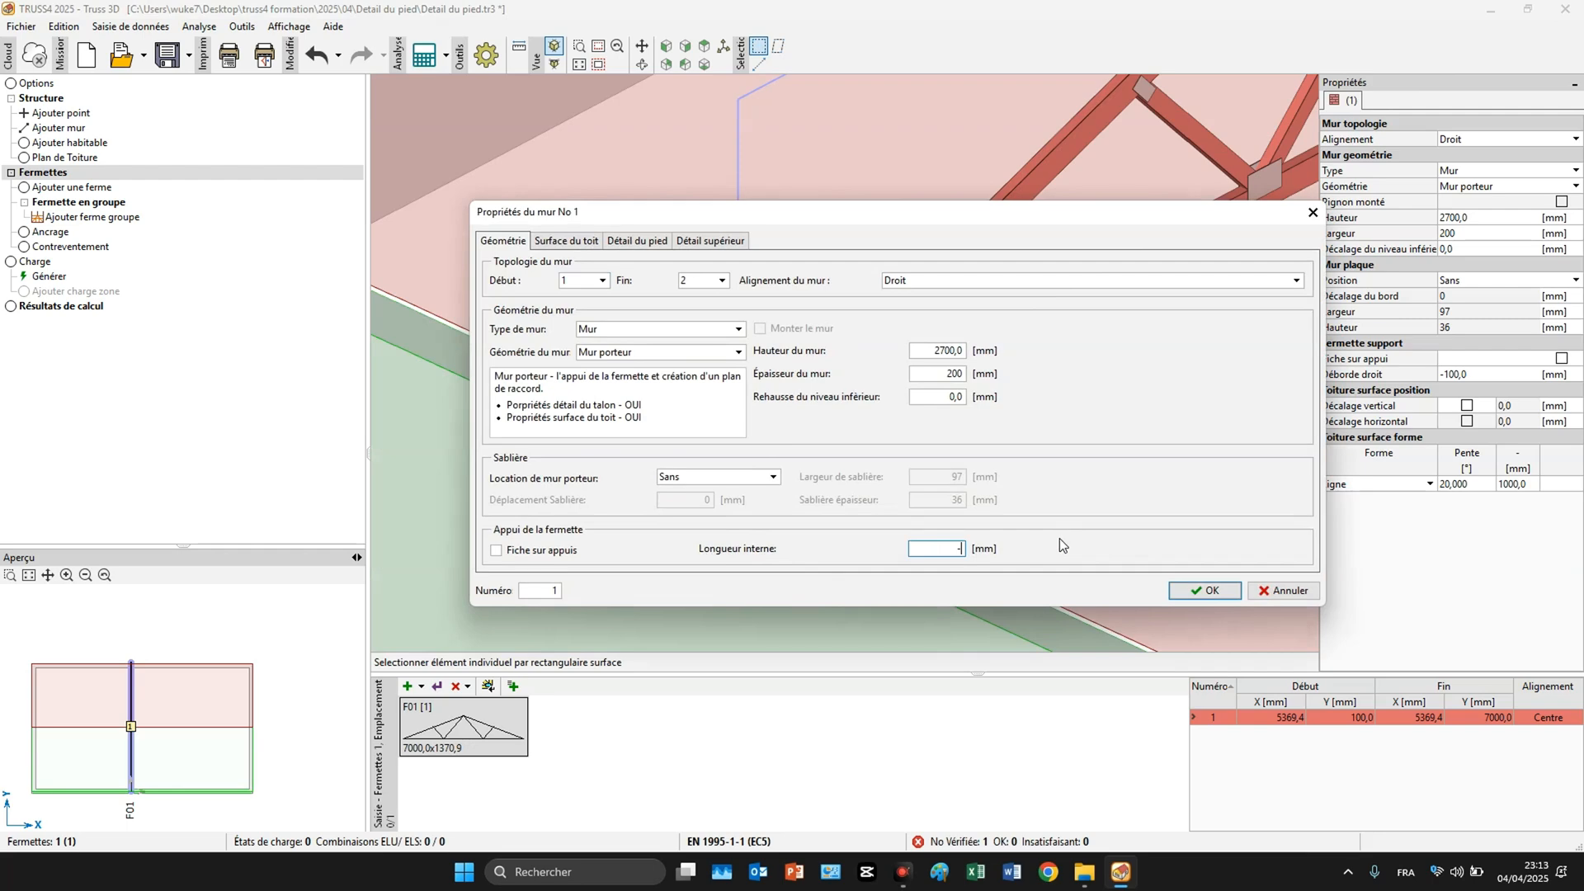
text(-200)
click(1203, 591)
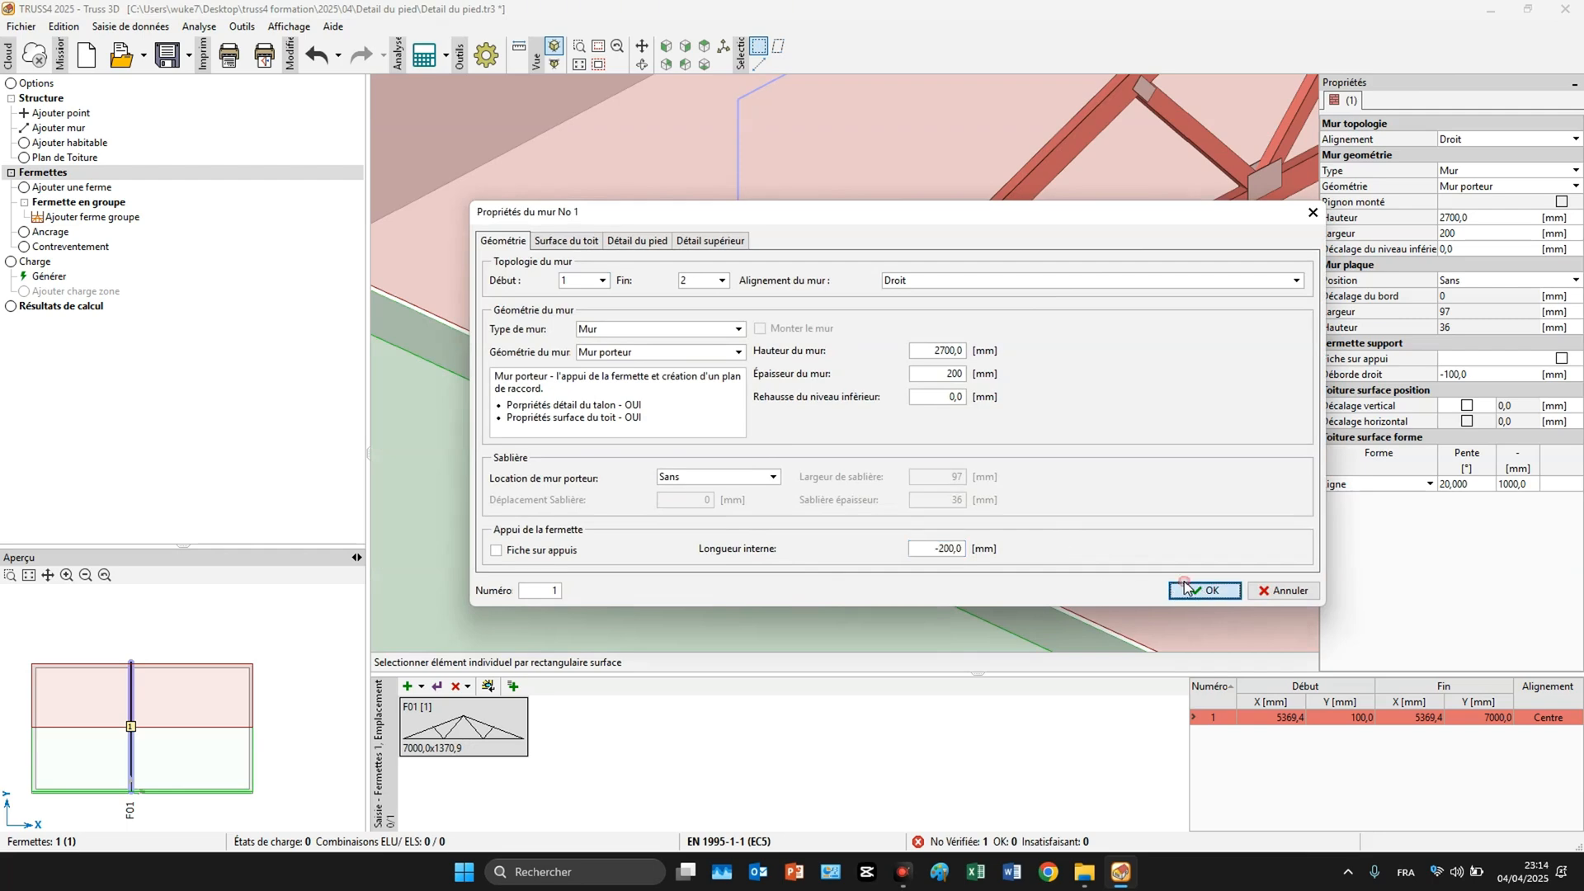
double_click(834, 383)
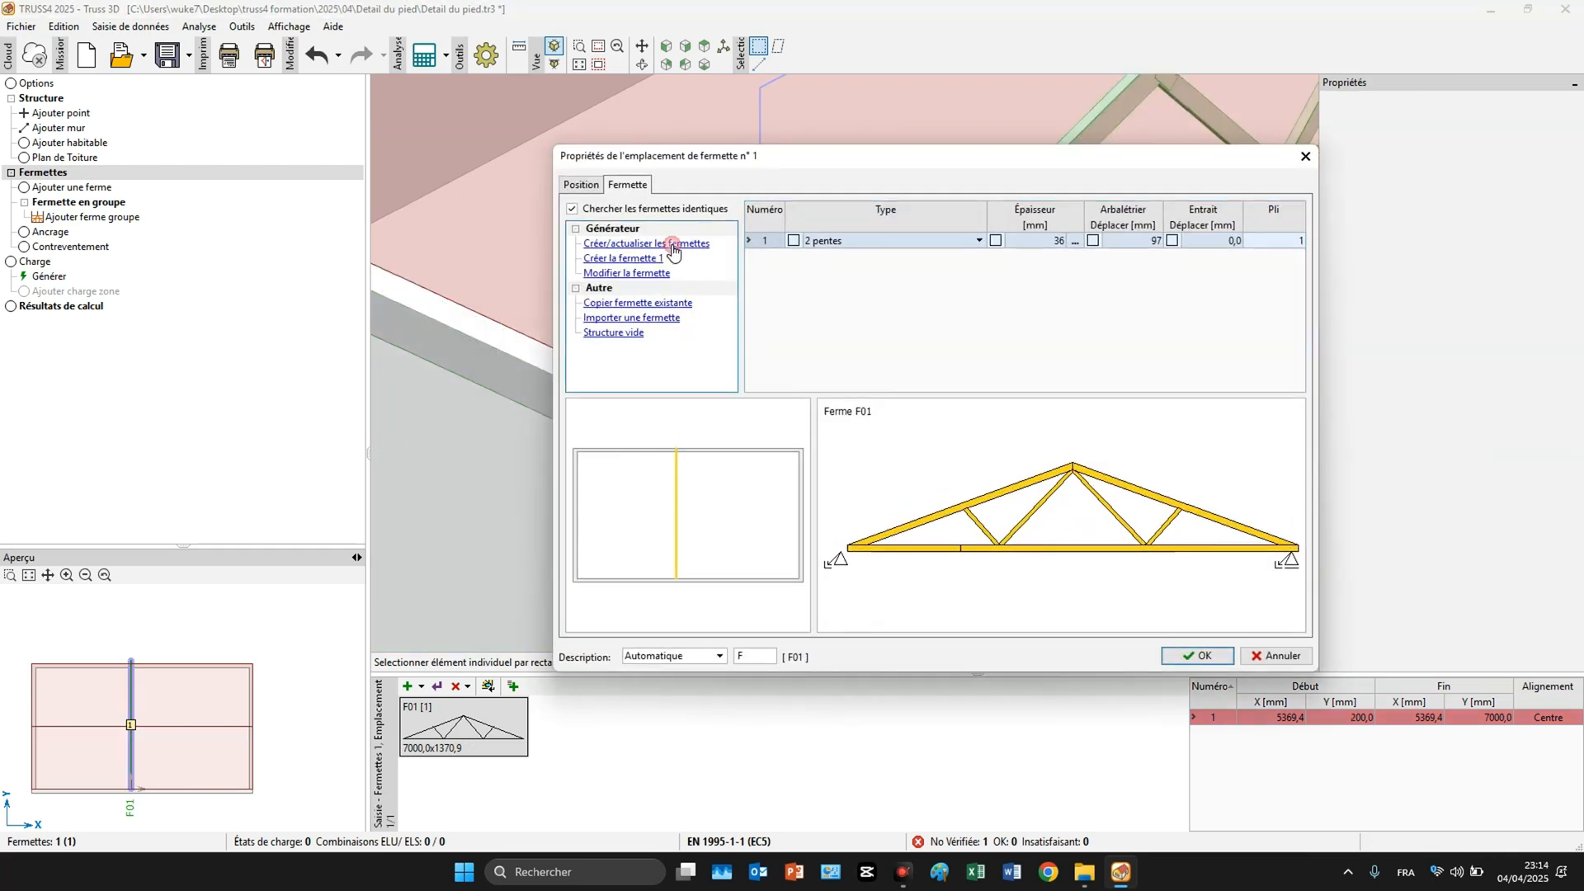
click(1178, 638)
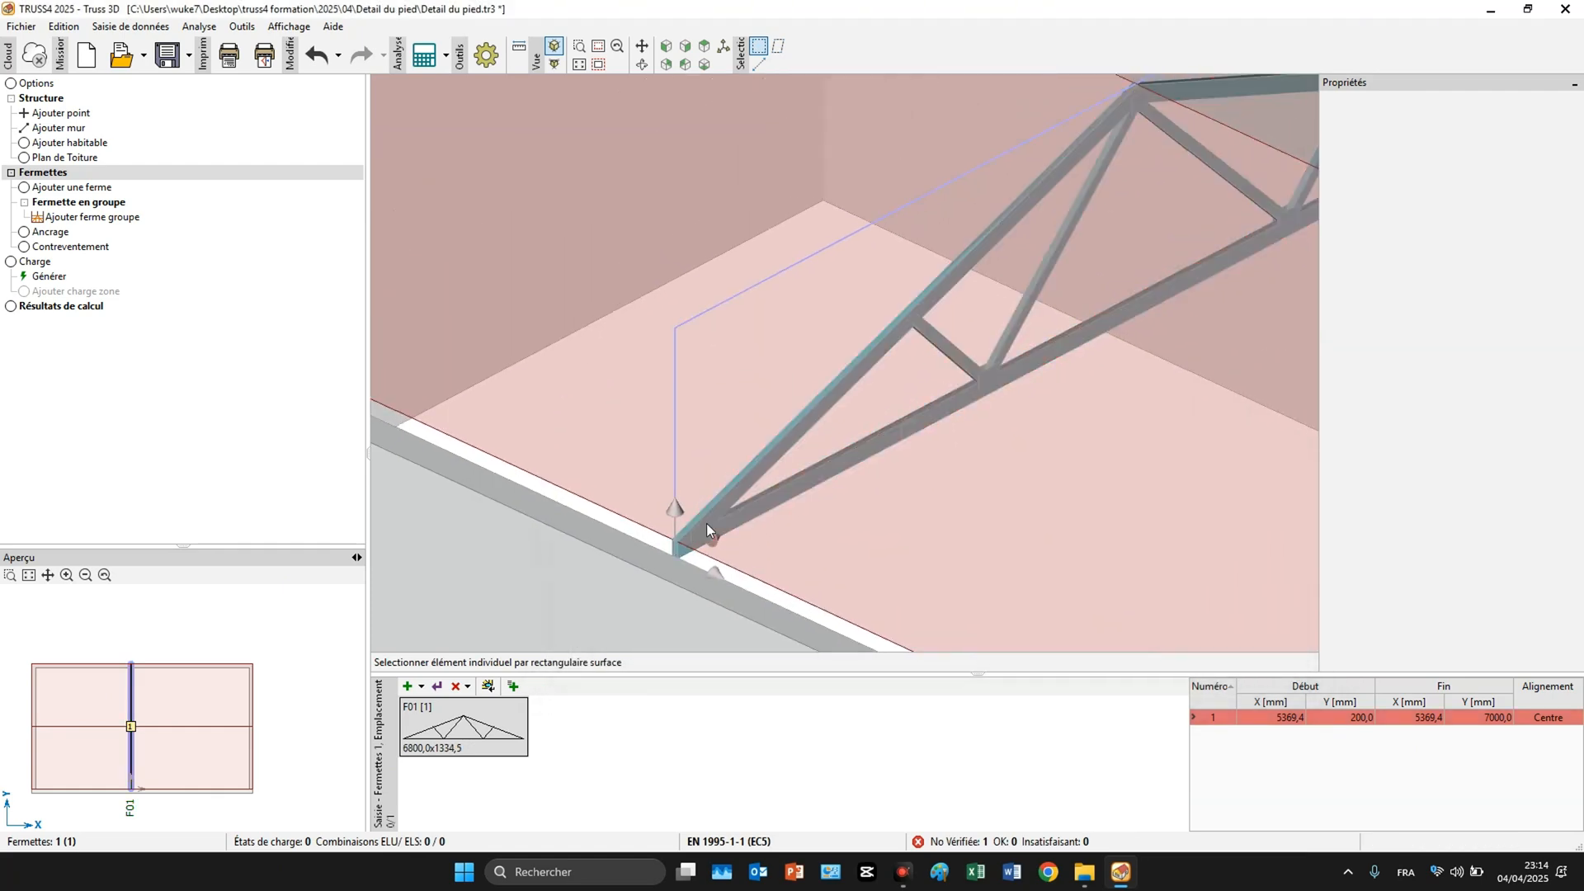
Preview wall 1's Entrait filant foot detail with an external length (Longueur externe) of 500 mm, and reset it to 0 mm.
double_click(706, 523)
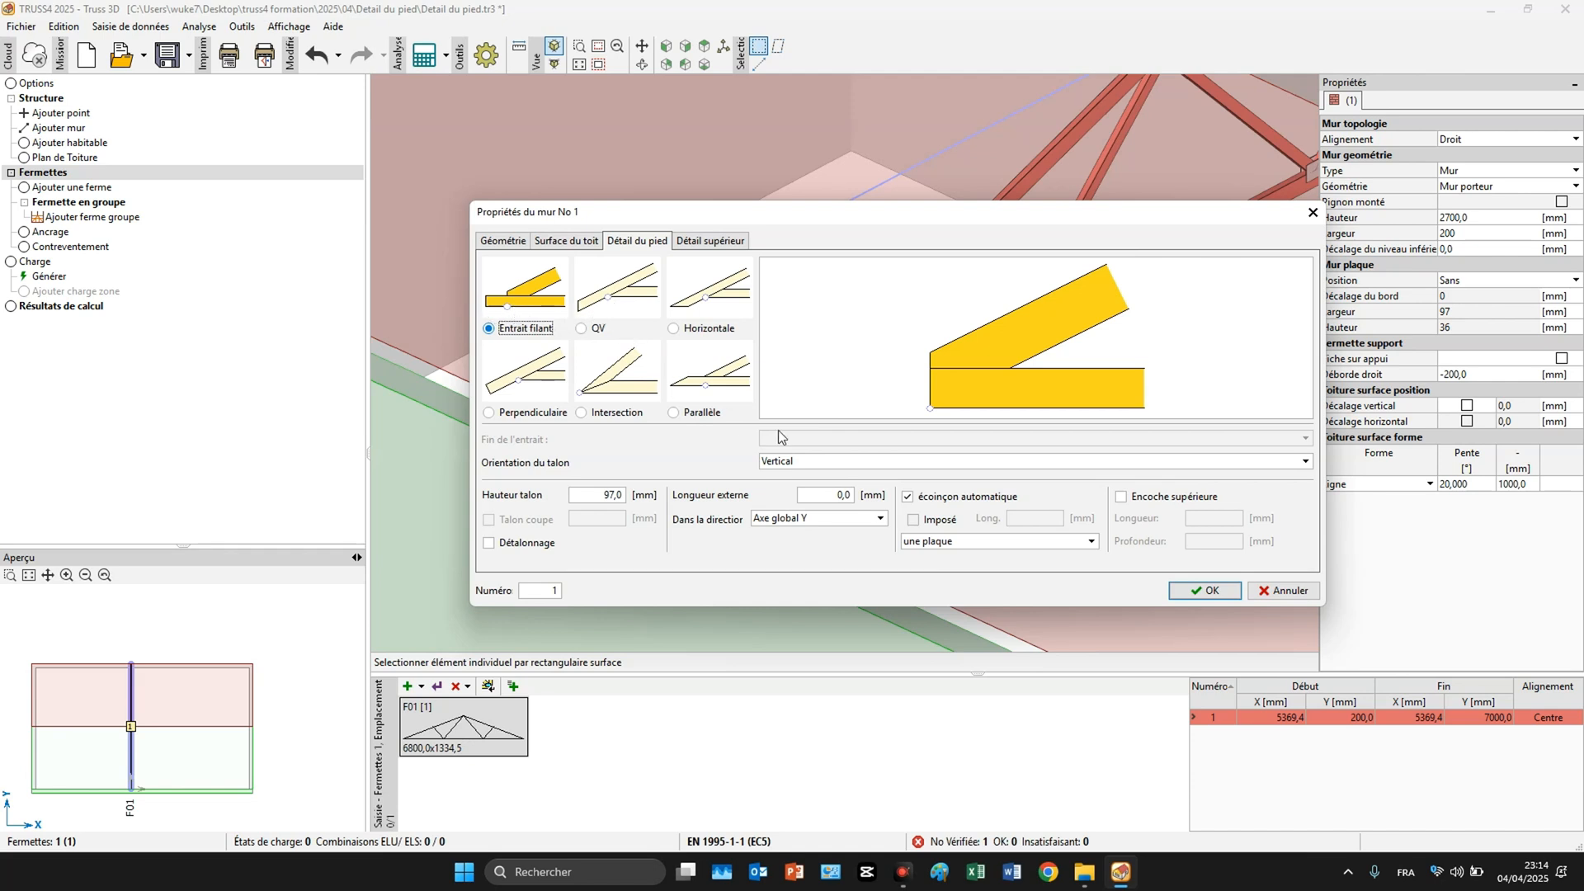
click(820, 495)
text(5000)
key(Tab)
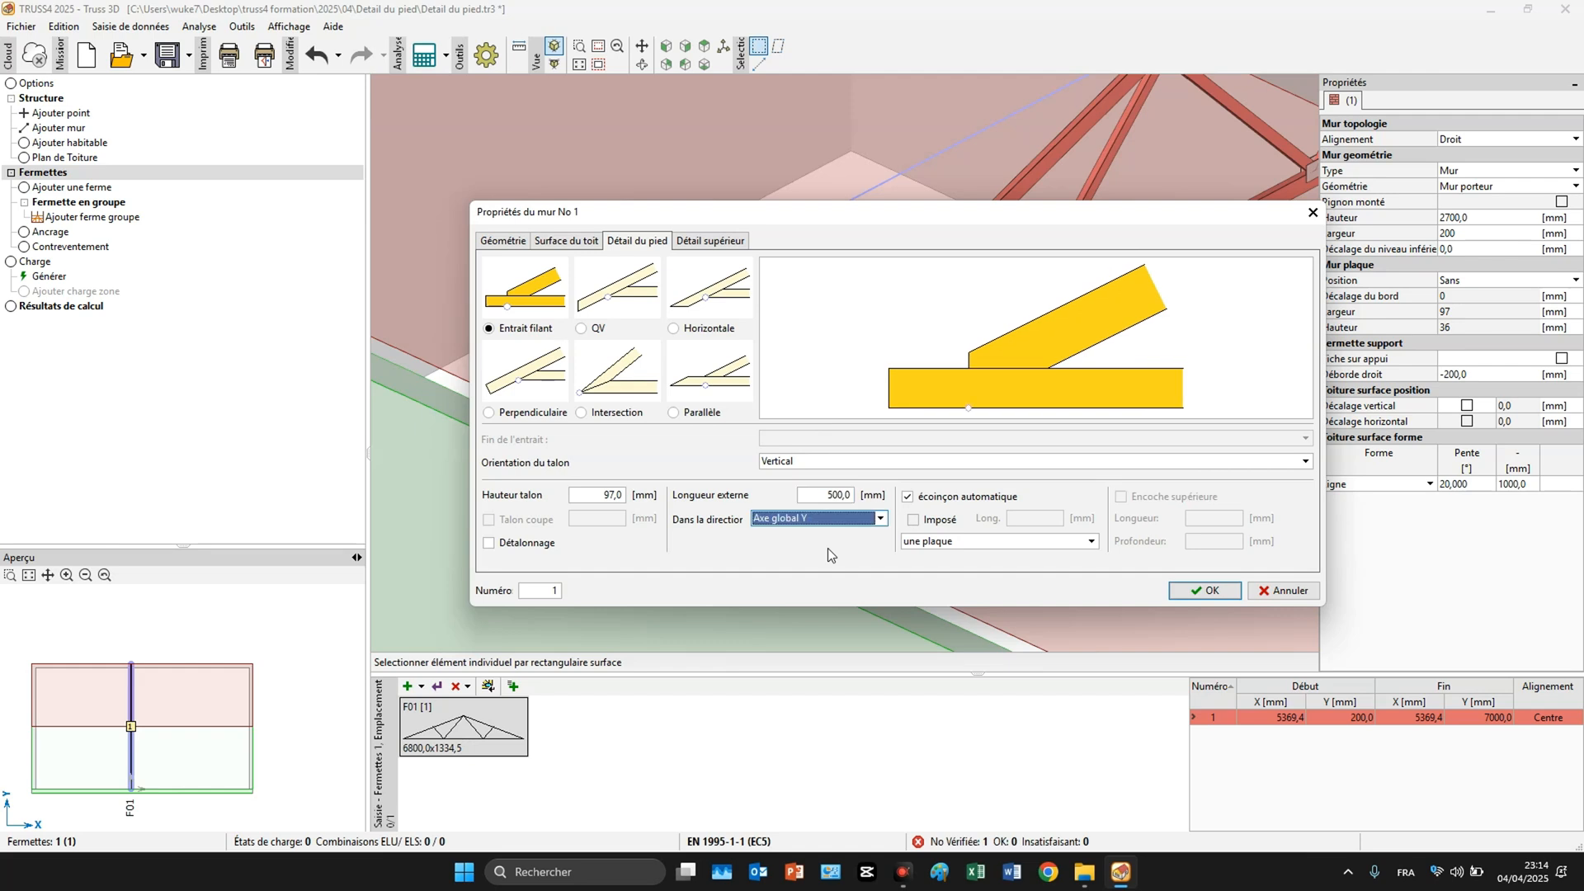
click(815, 495)
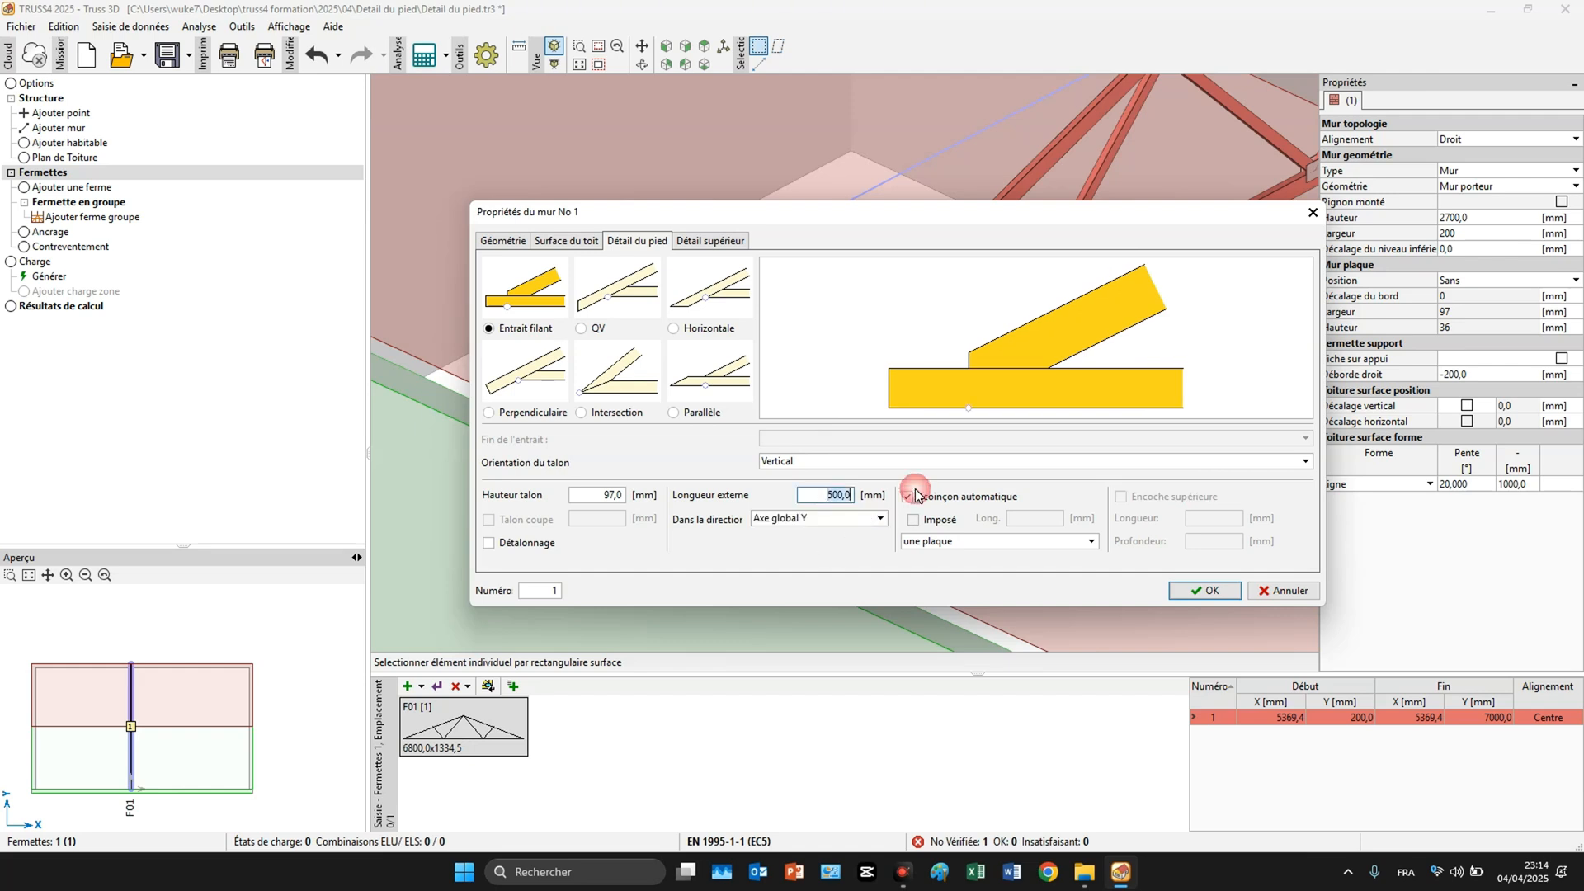
text(0)
key(Tab)
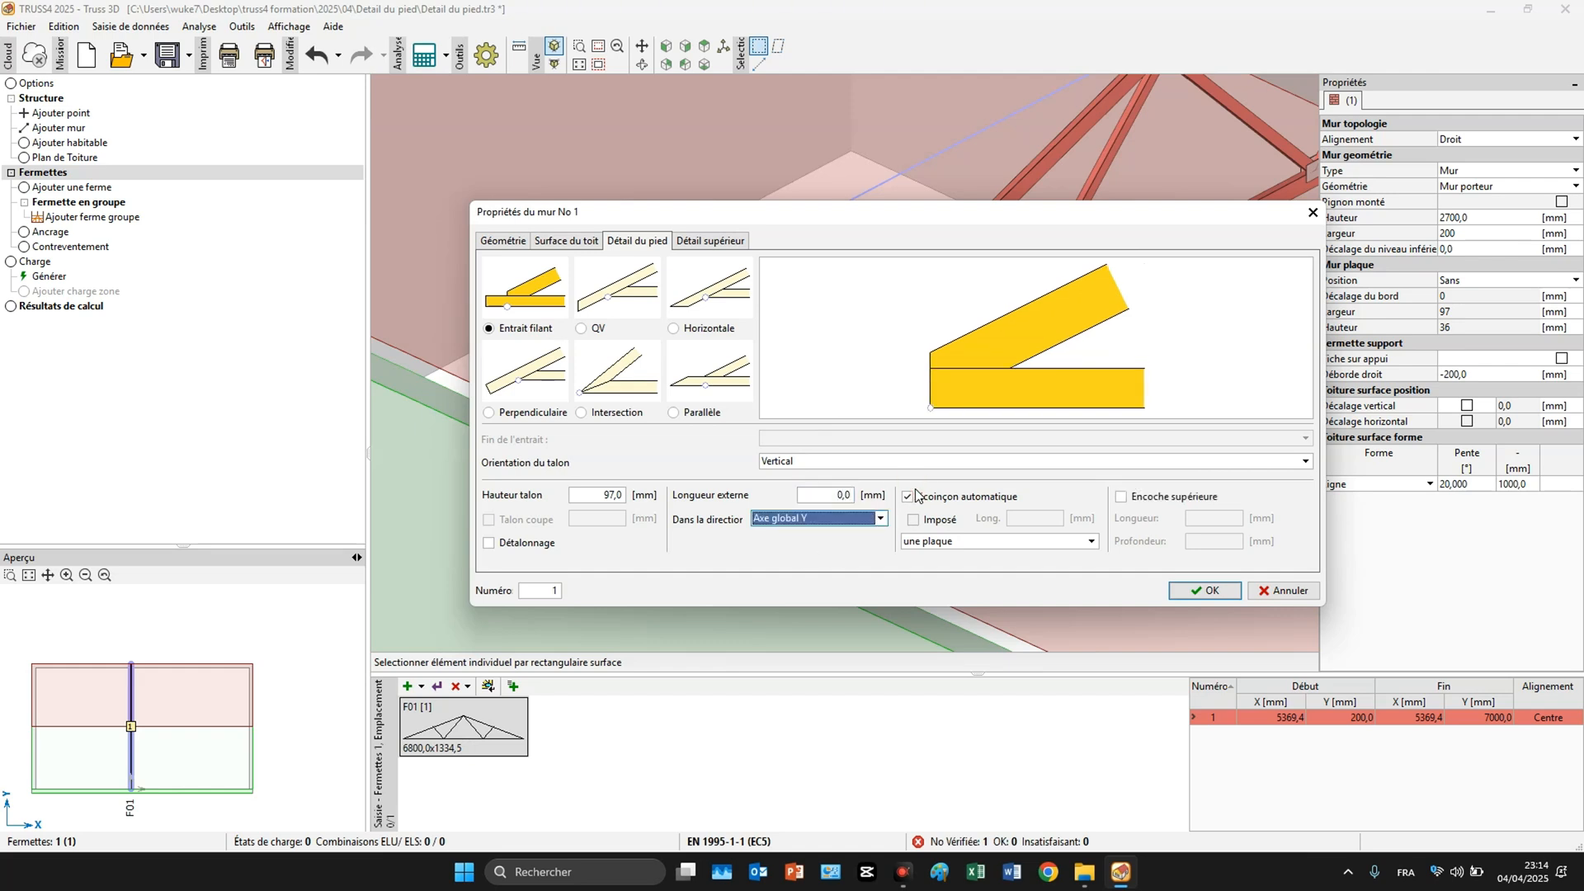
Try to apply an external length of -250 mm to wall 1's foot detail, and close the wall properties.
key(shift+Tab)
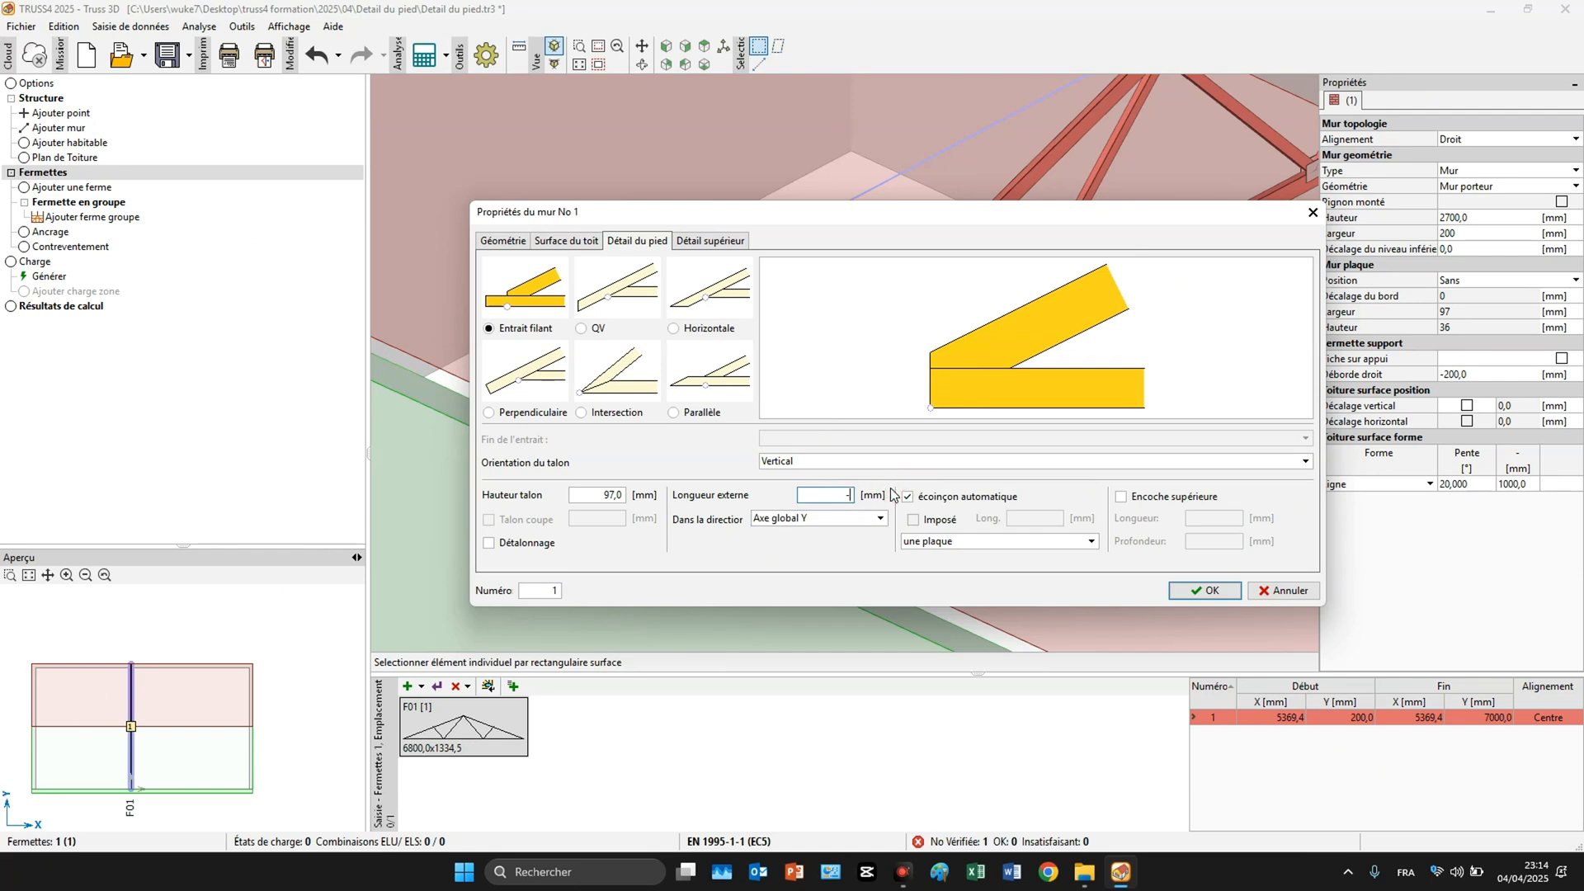
key(Tab)
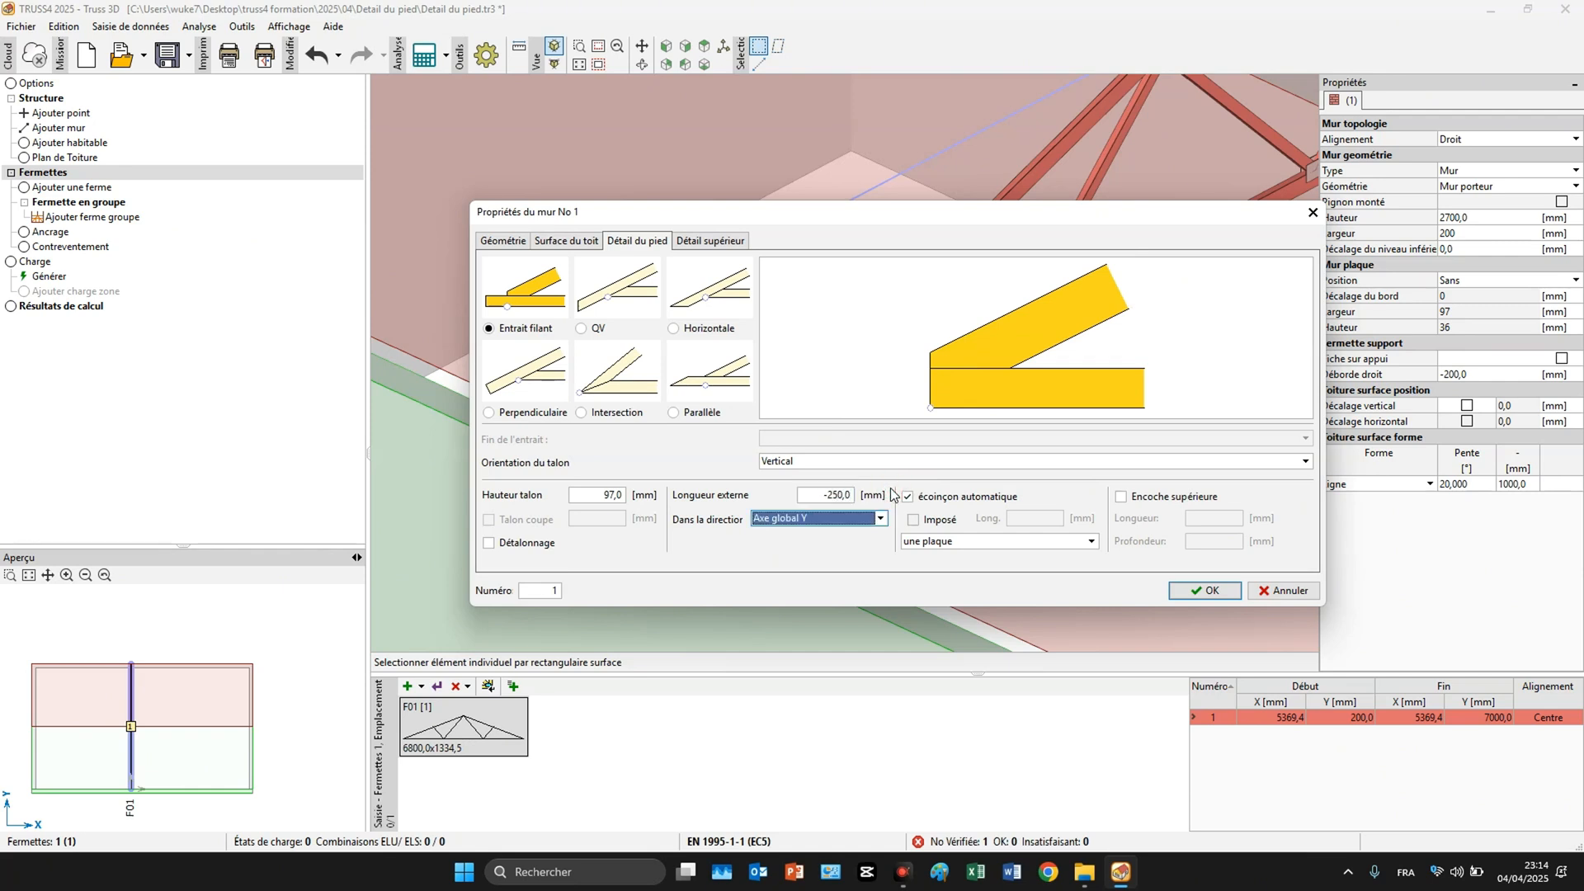
click(1202, 591)
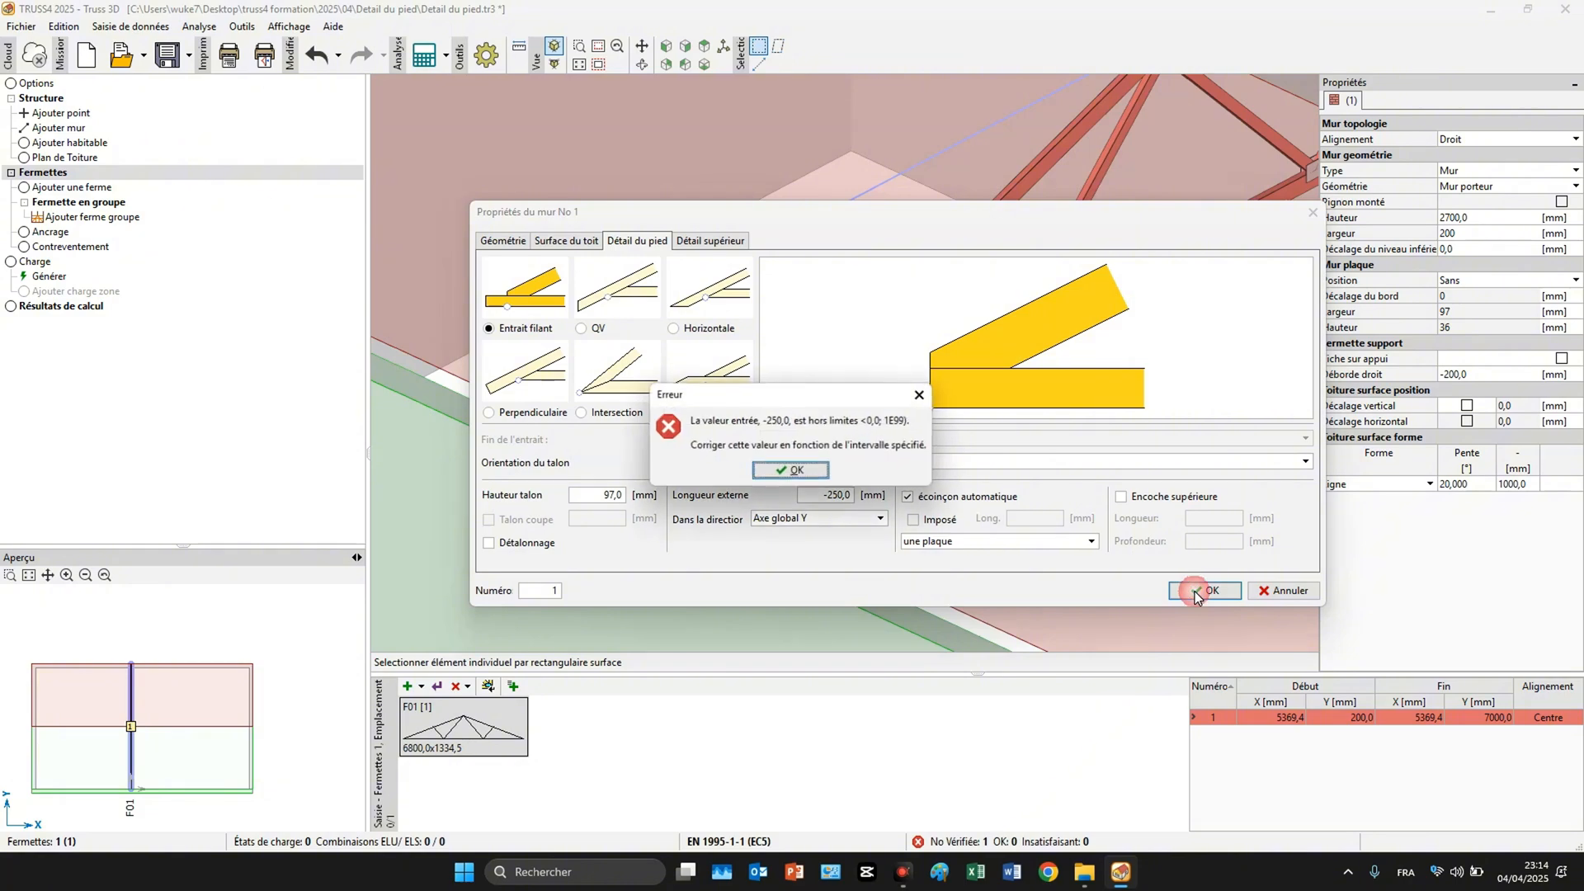
click(791, 471)
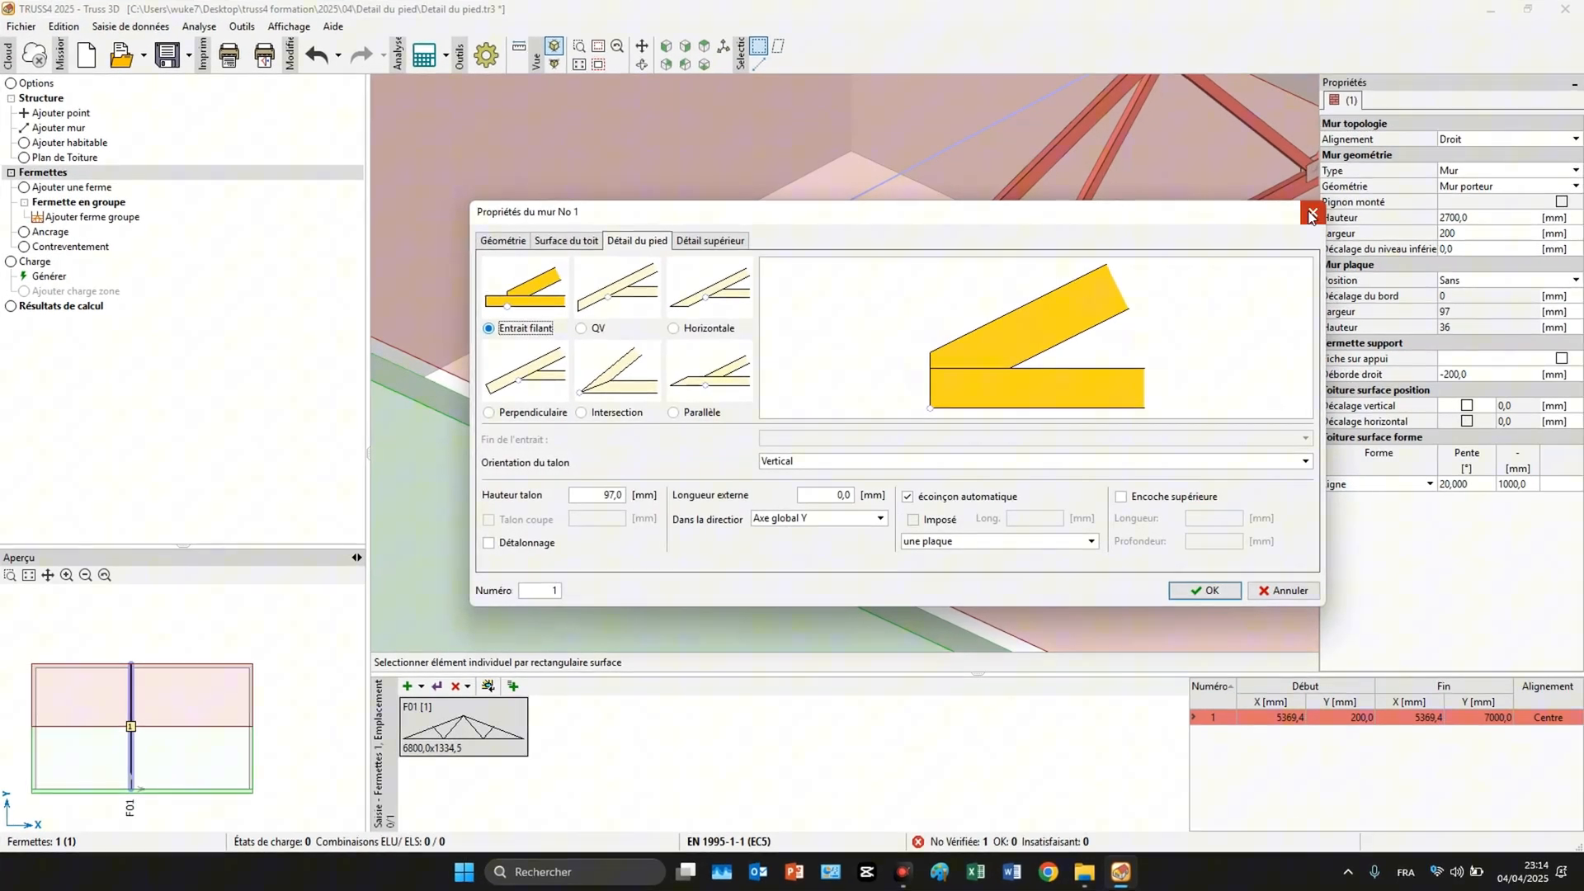
key(Return)
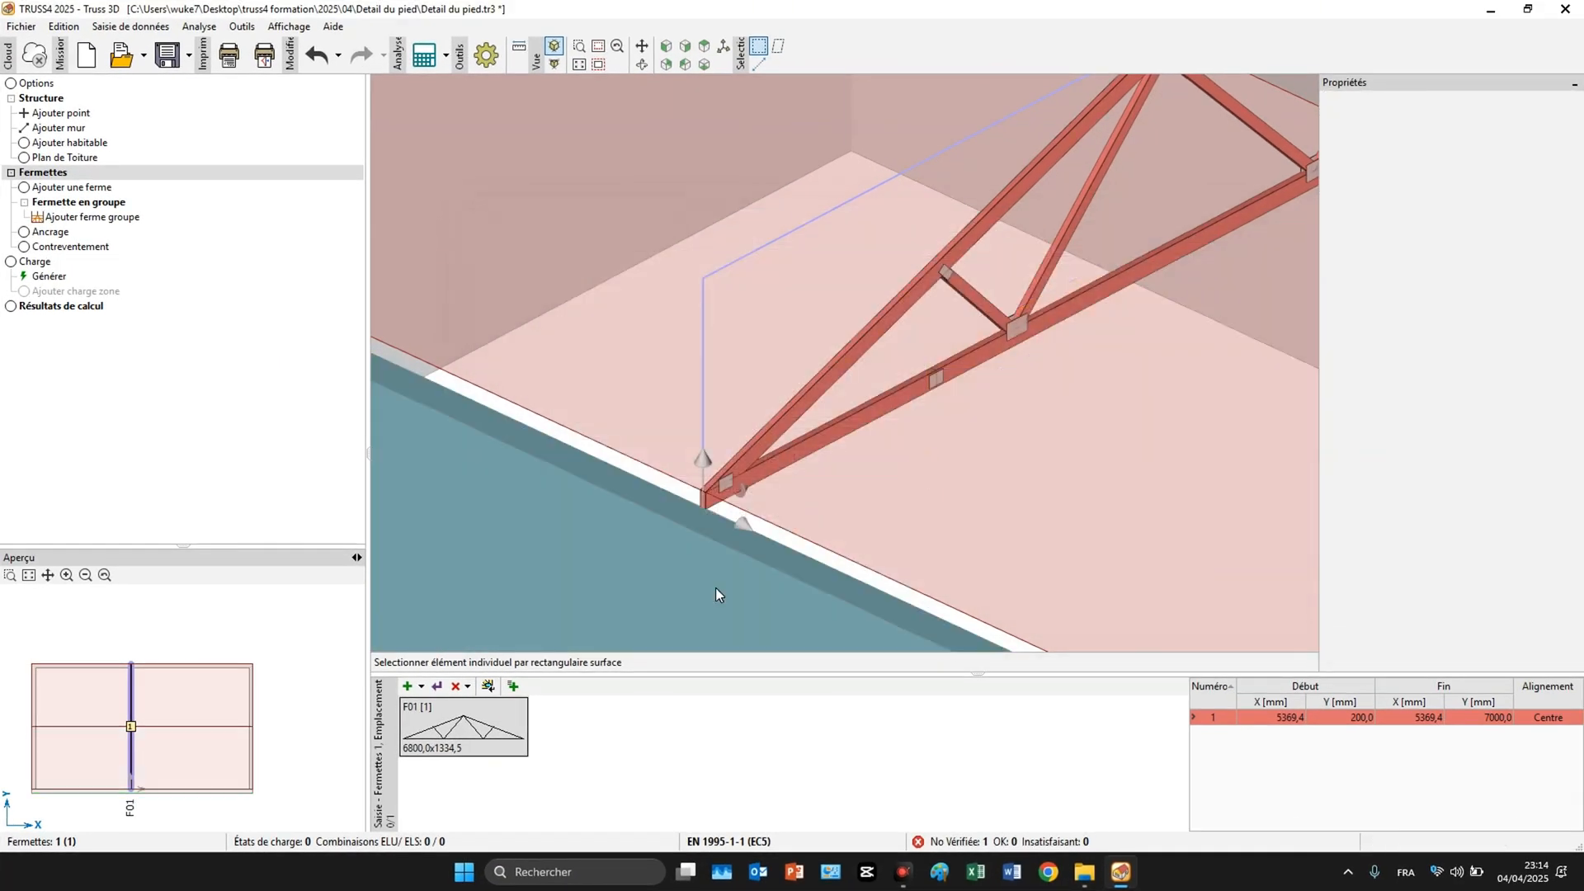
Set wall 1's internal length to 0 mm and its foot detail heel height (Hauteur talon) to 50 mm.
double_click(667, 592)
click(503, 241)
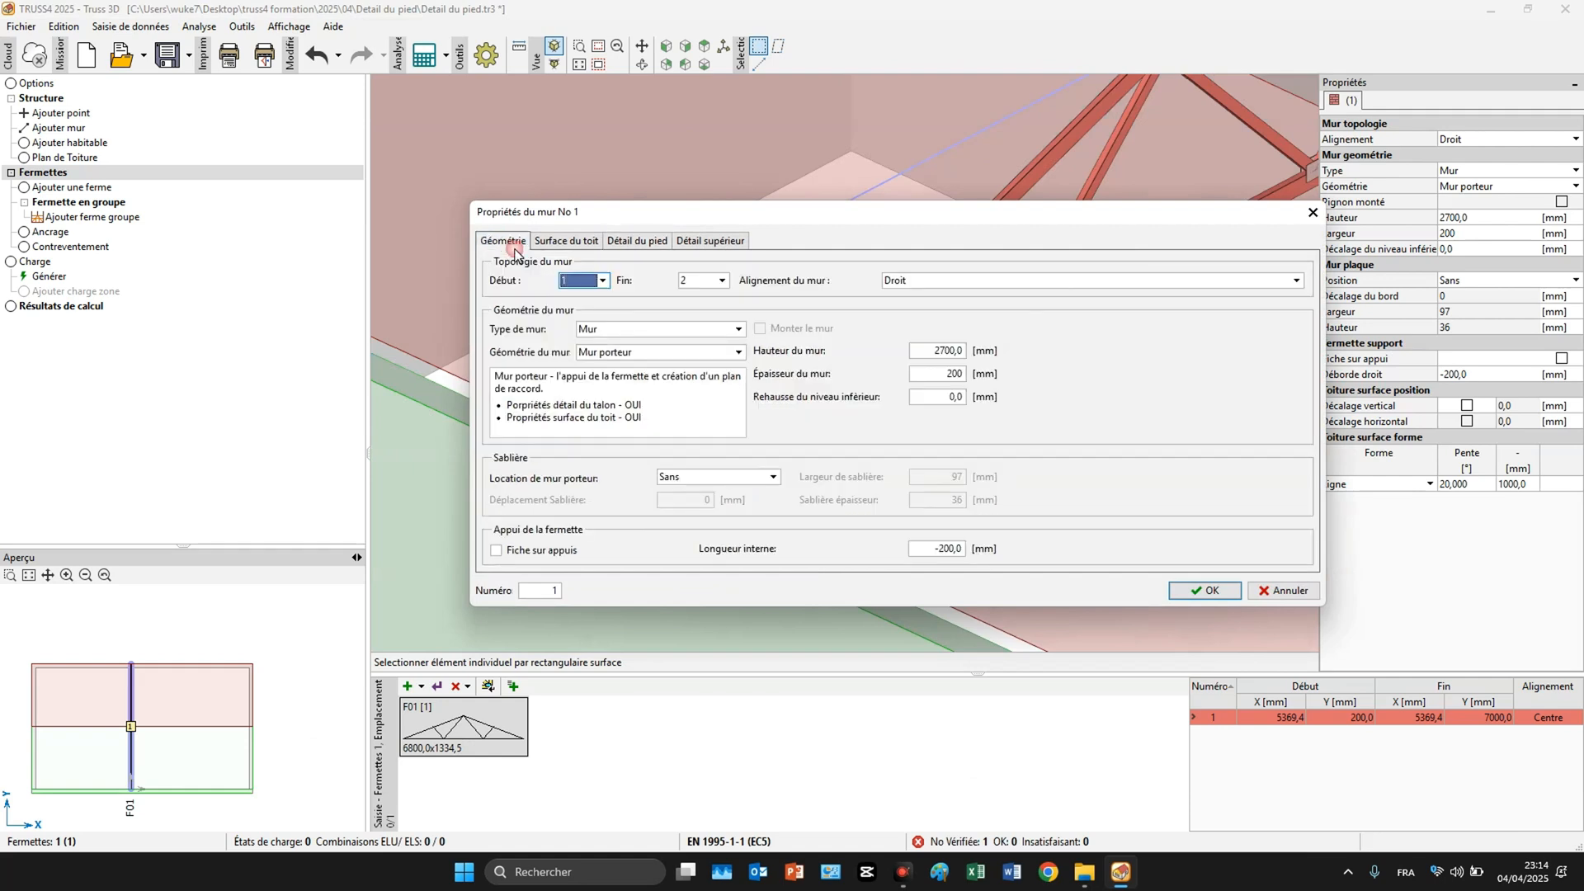
double_click(926, 548)
text(0)
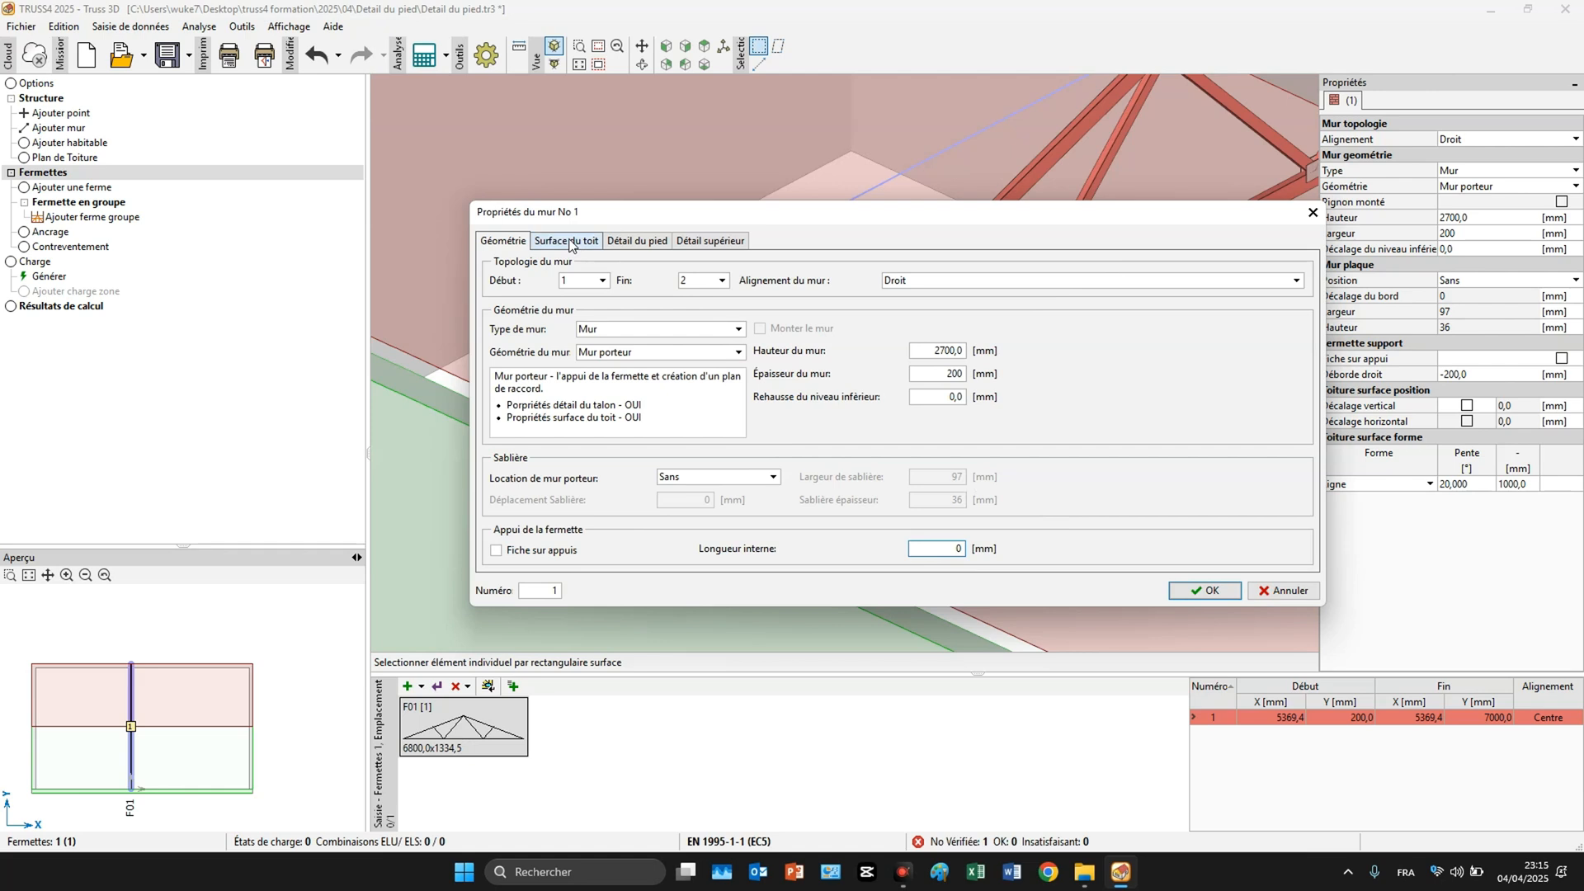
click(637, 241)
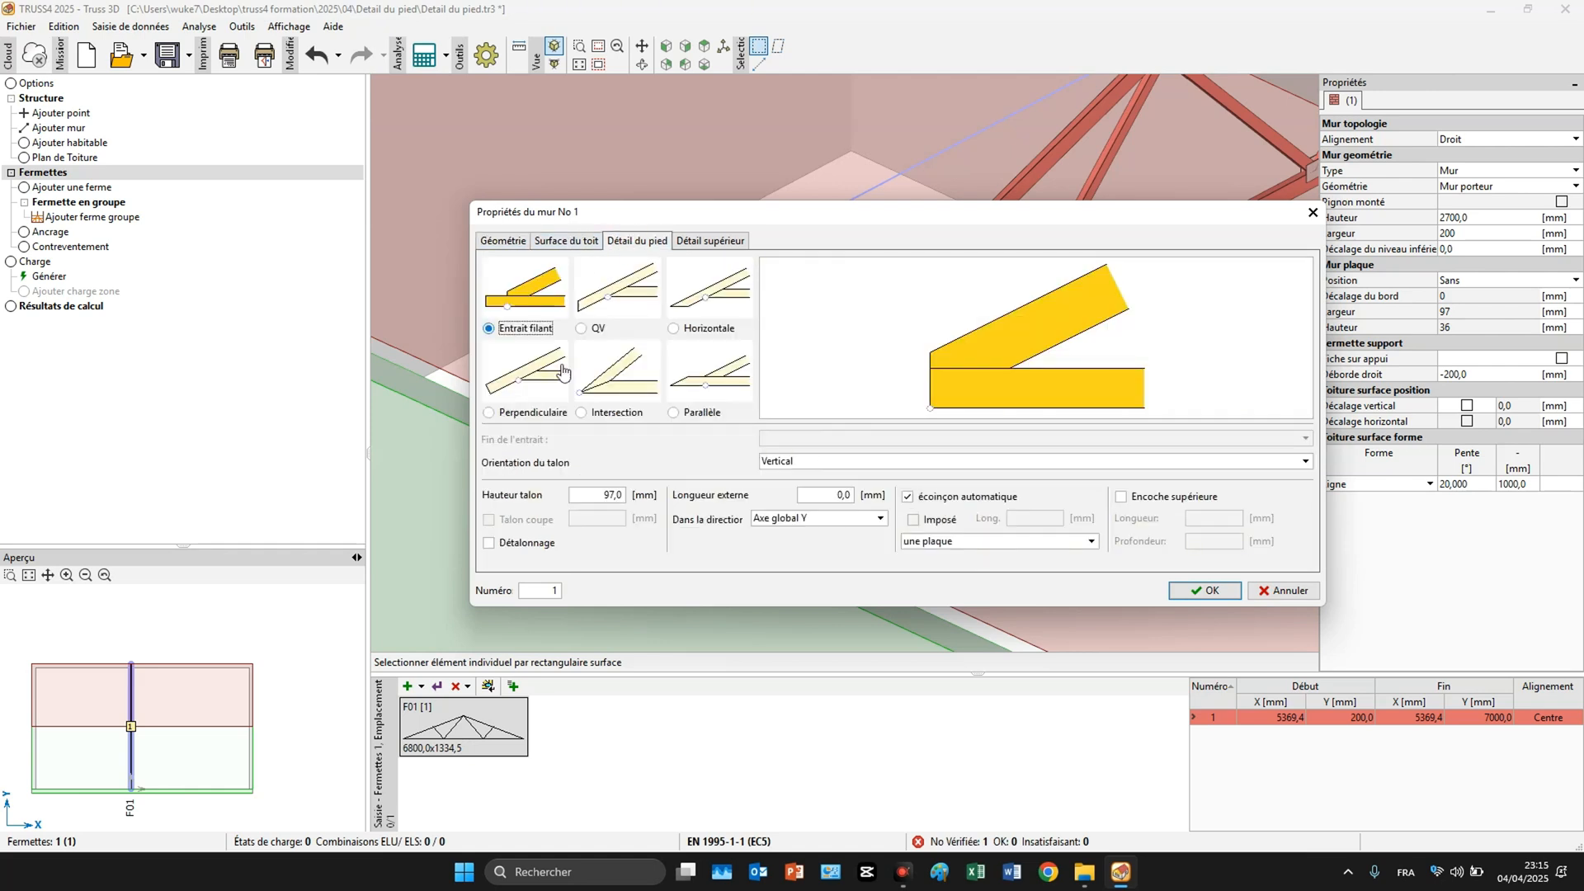
click(591, 493)
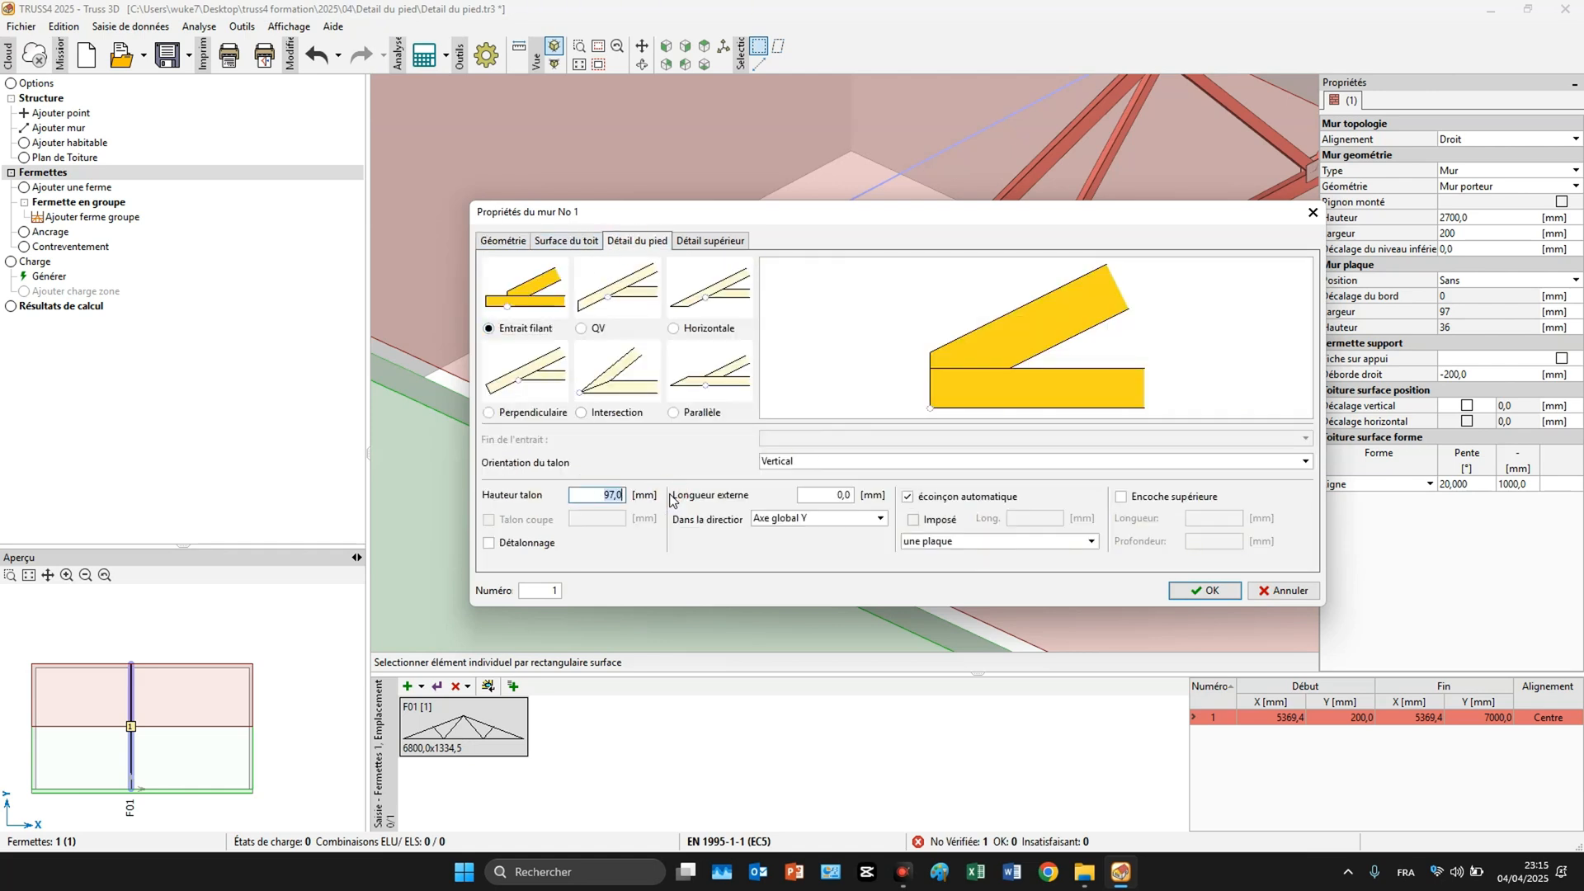
click(1204, 591)
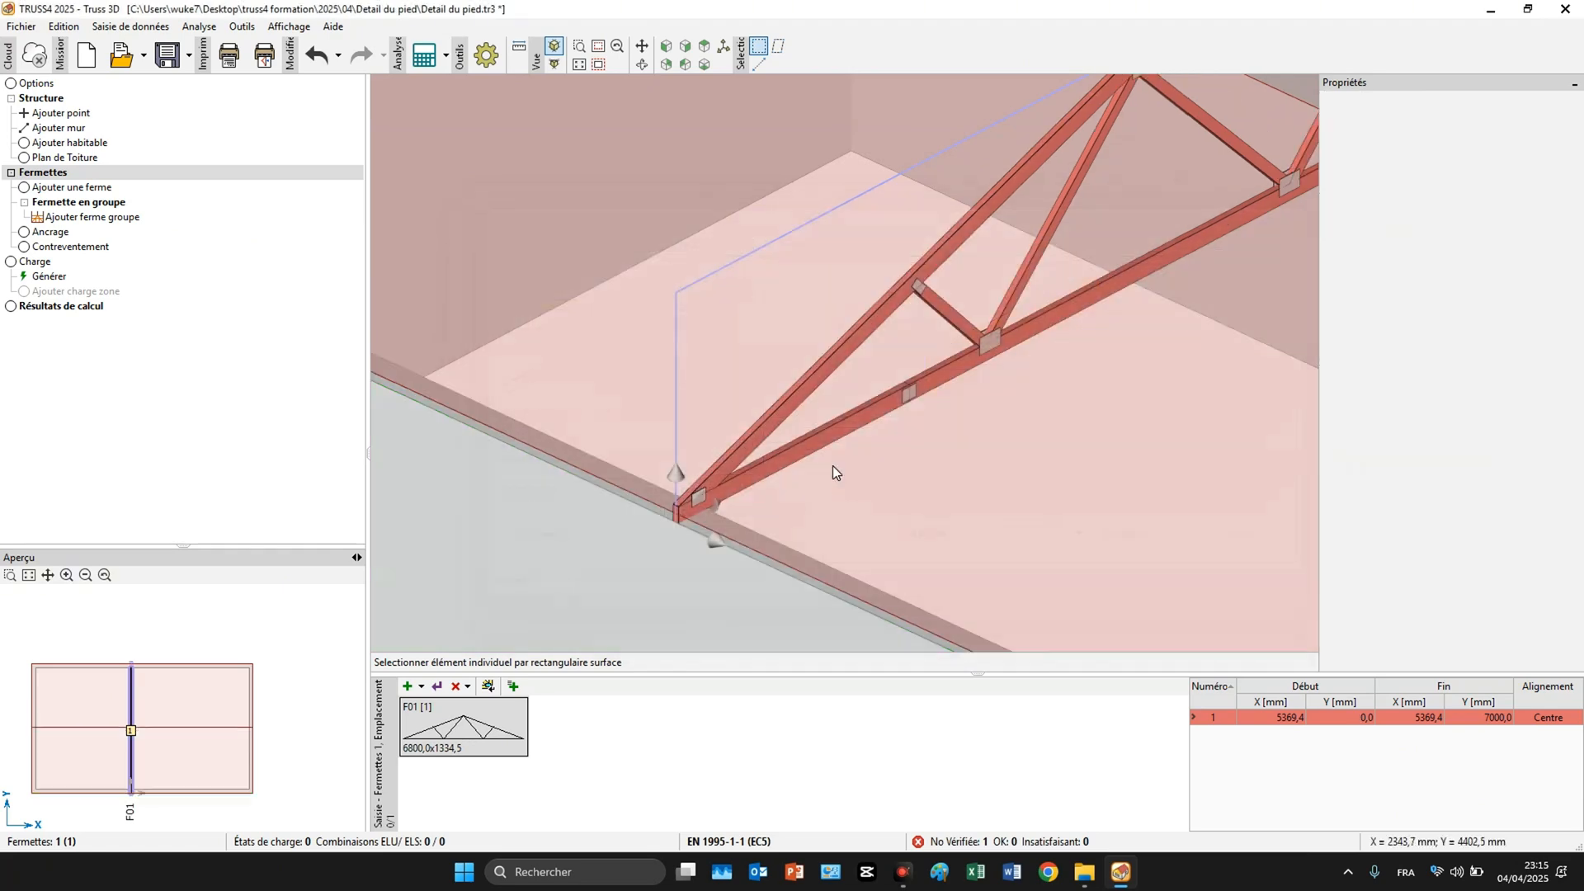
Regenerate truss F01 with the 50 mm heel height and inspect the heel at wall 1.
double_click(718, 462)
click(696, 245)
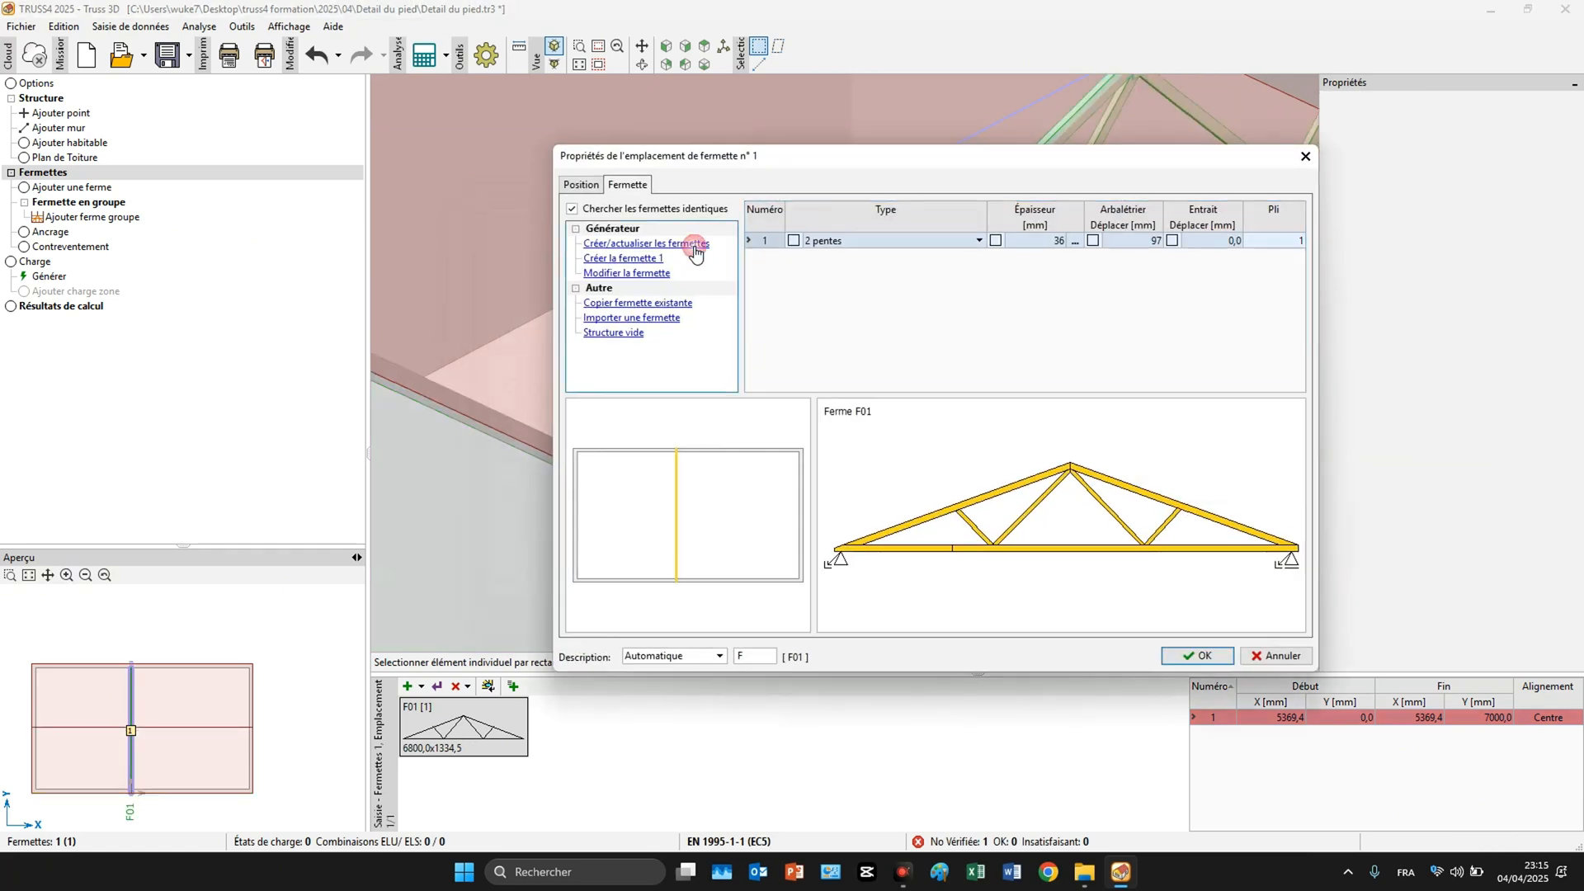
click(1196, 656)
middle_drag(663, 524, 683, 546)
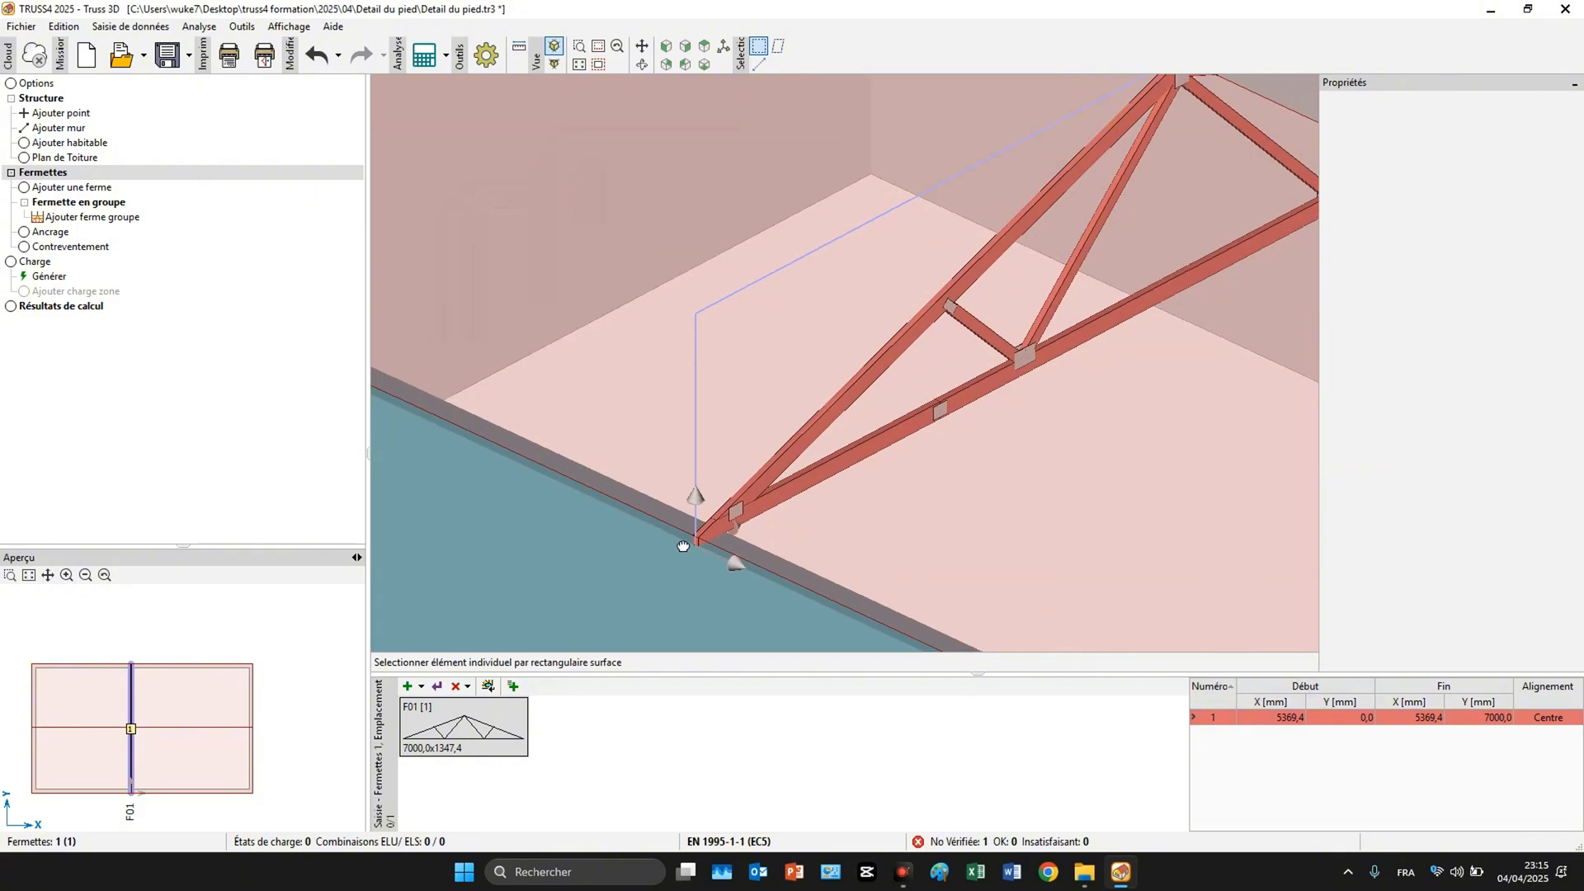
scroll(683, 546, up, 5)
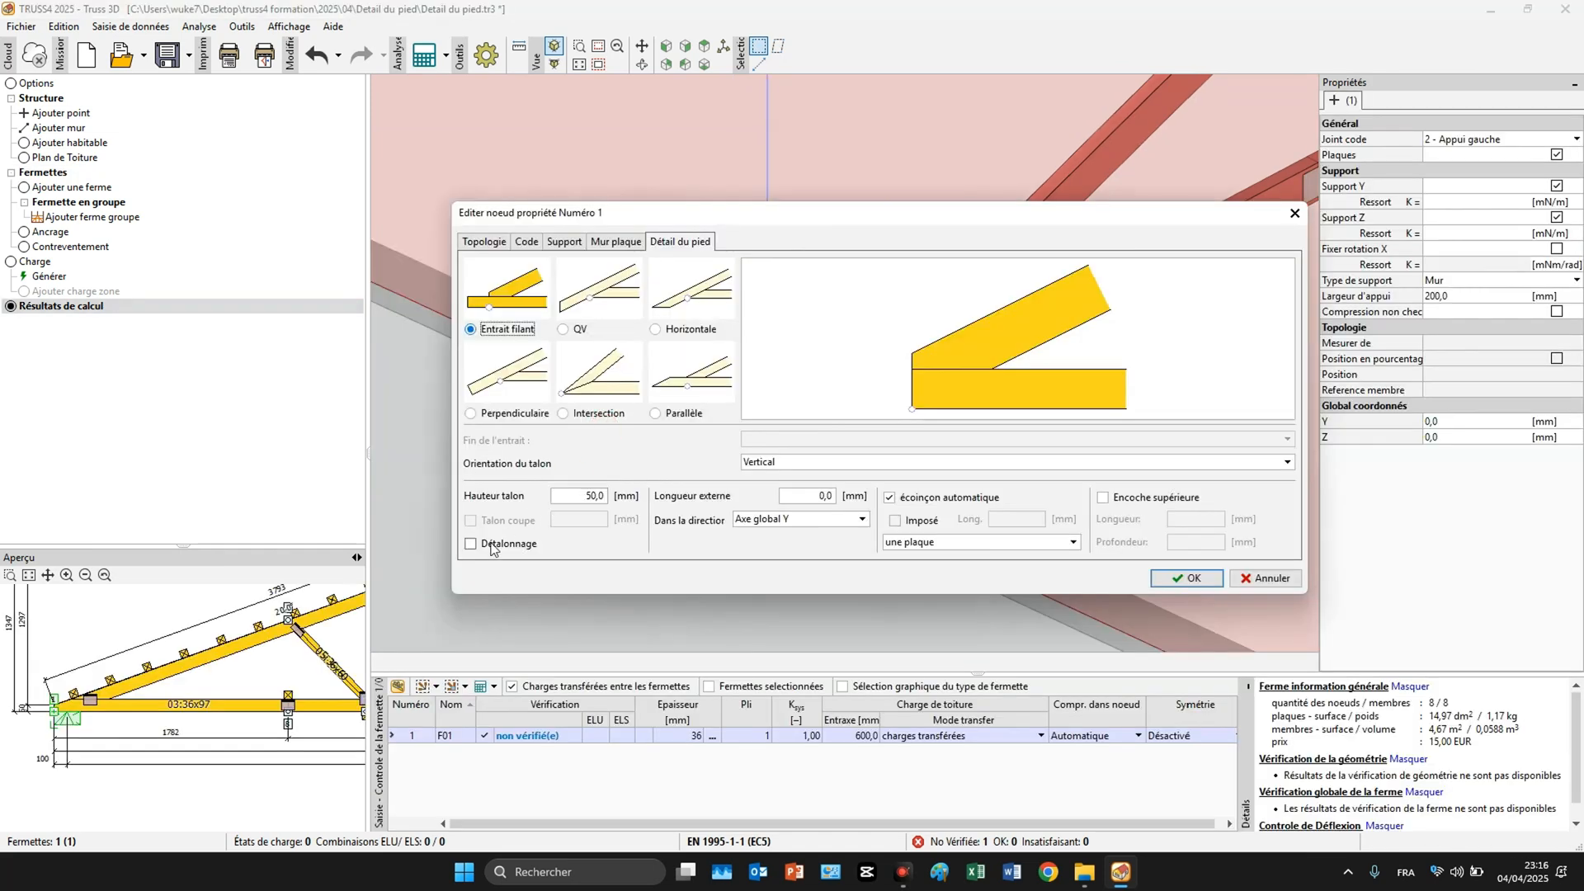
Enable Détalonnage in the foot detail of truss F01's support node 1.
click(517, 543)
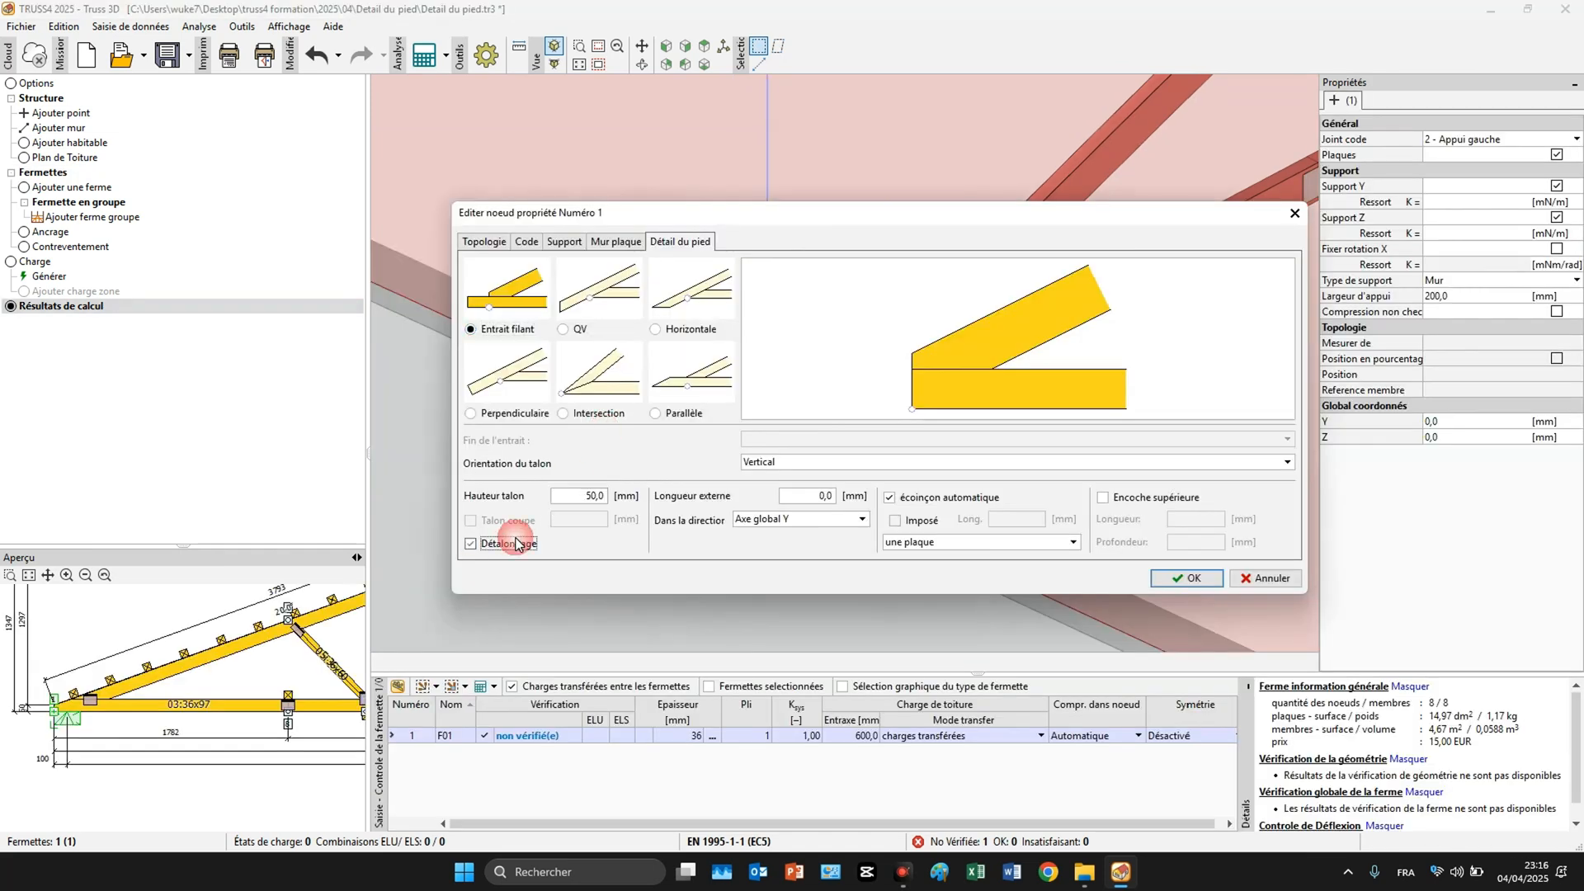
click(1186, 580)
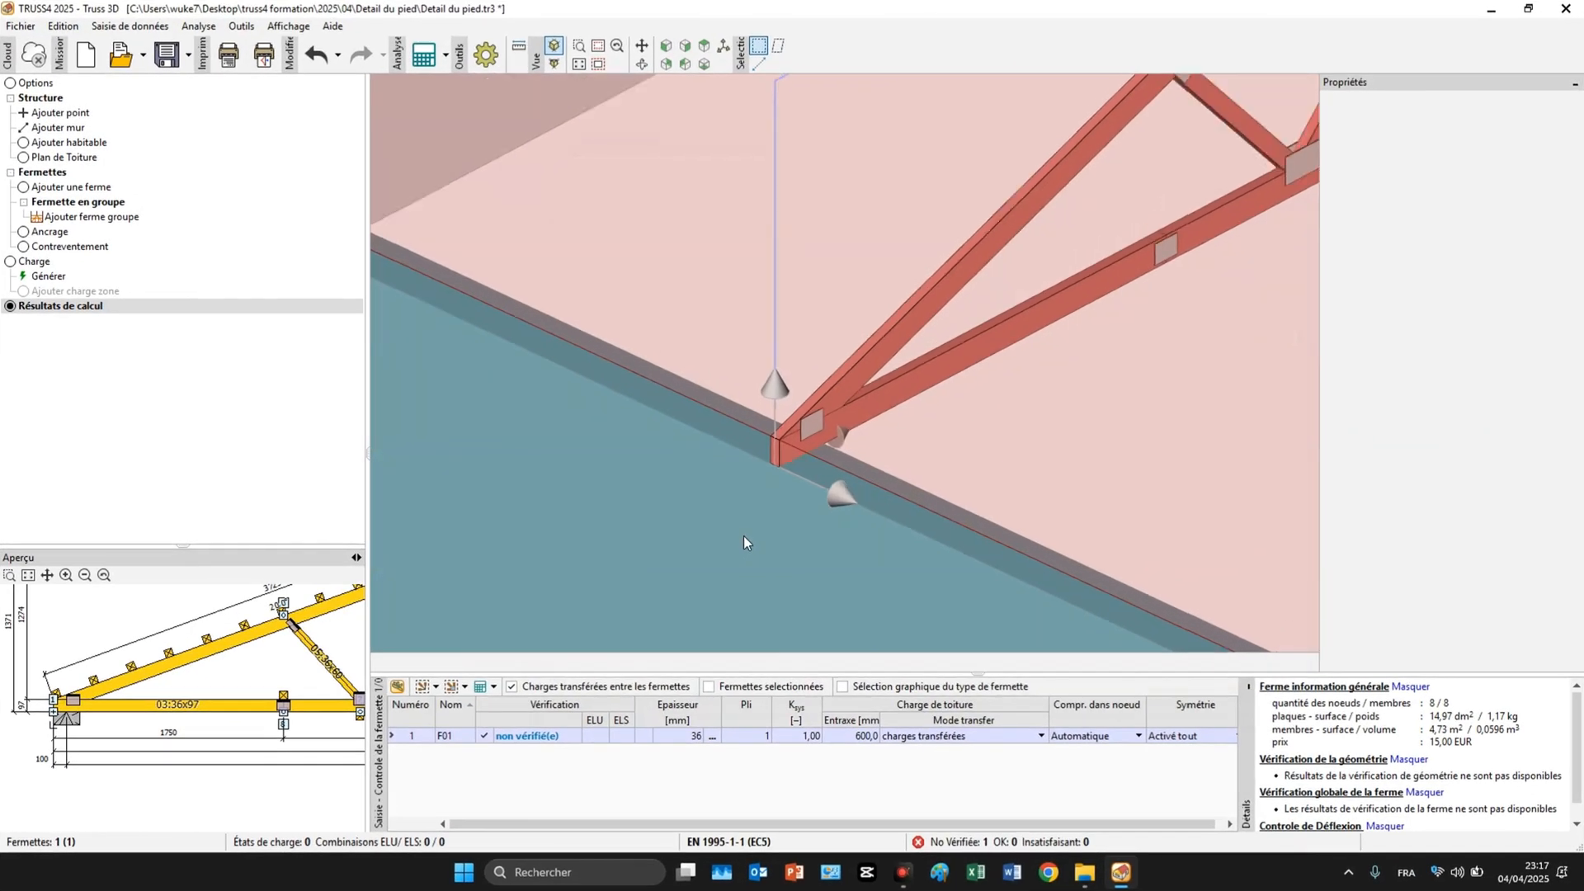
Set wall 1's internal length (Longueur interne) to 200 mm.
middle_drag(750, 516, 730, 517)
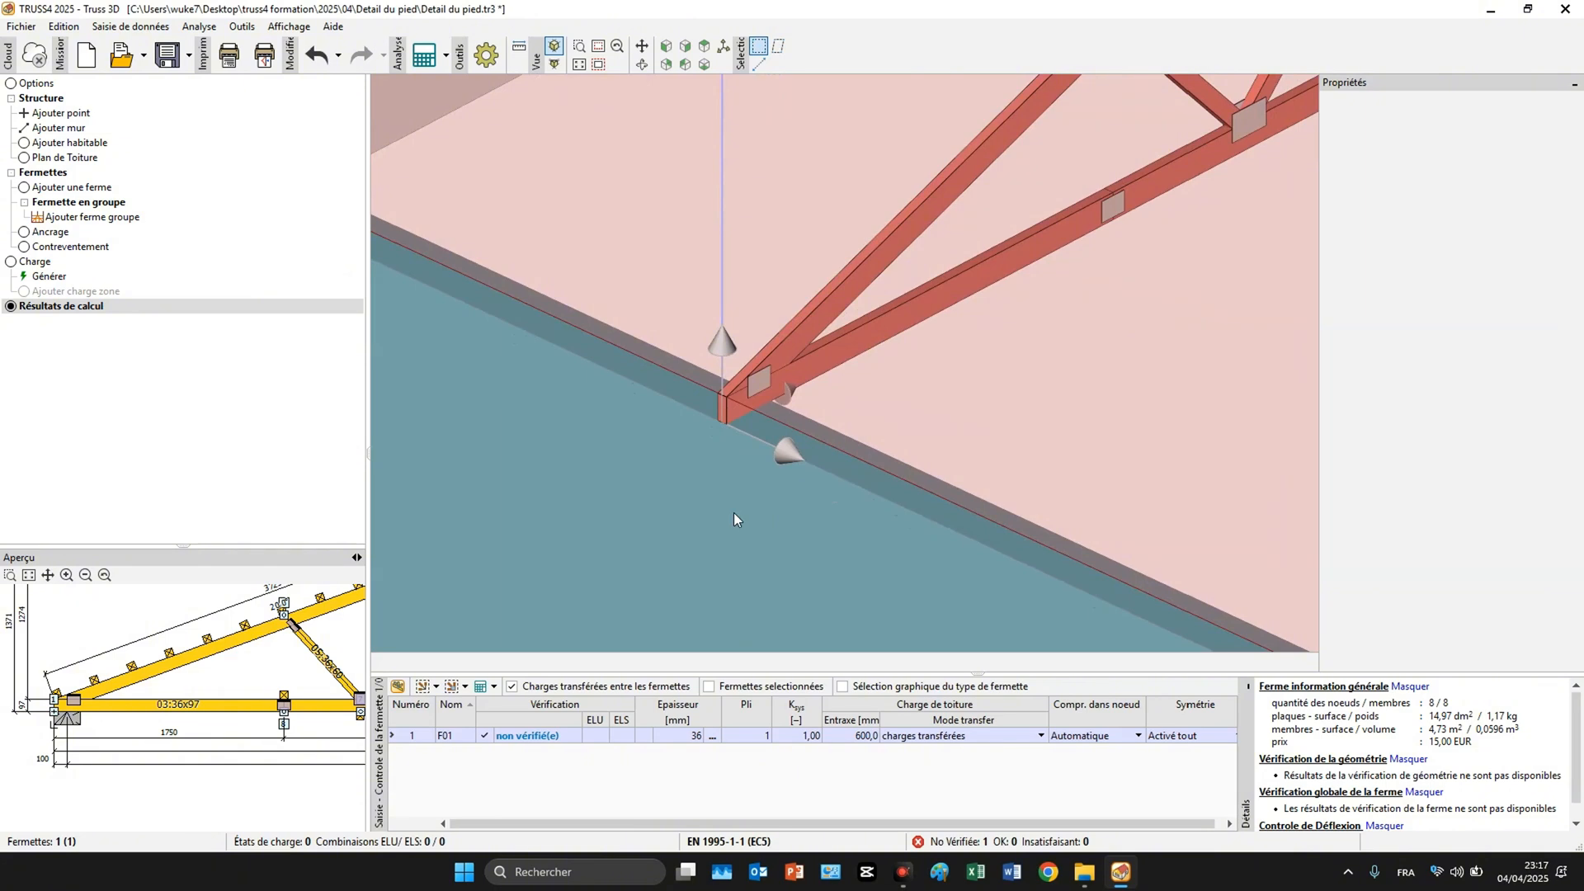
double_click(734, 513)
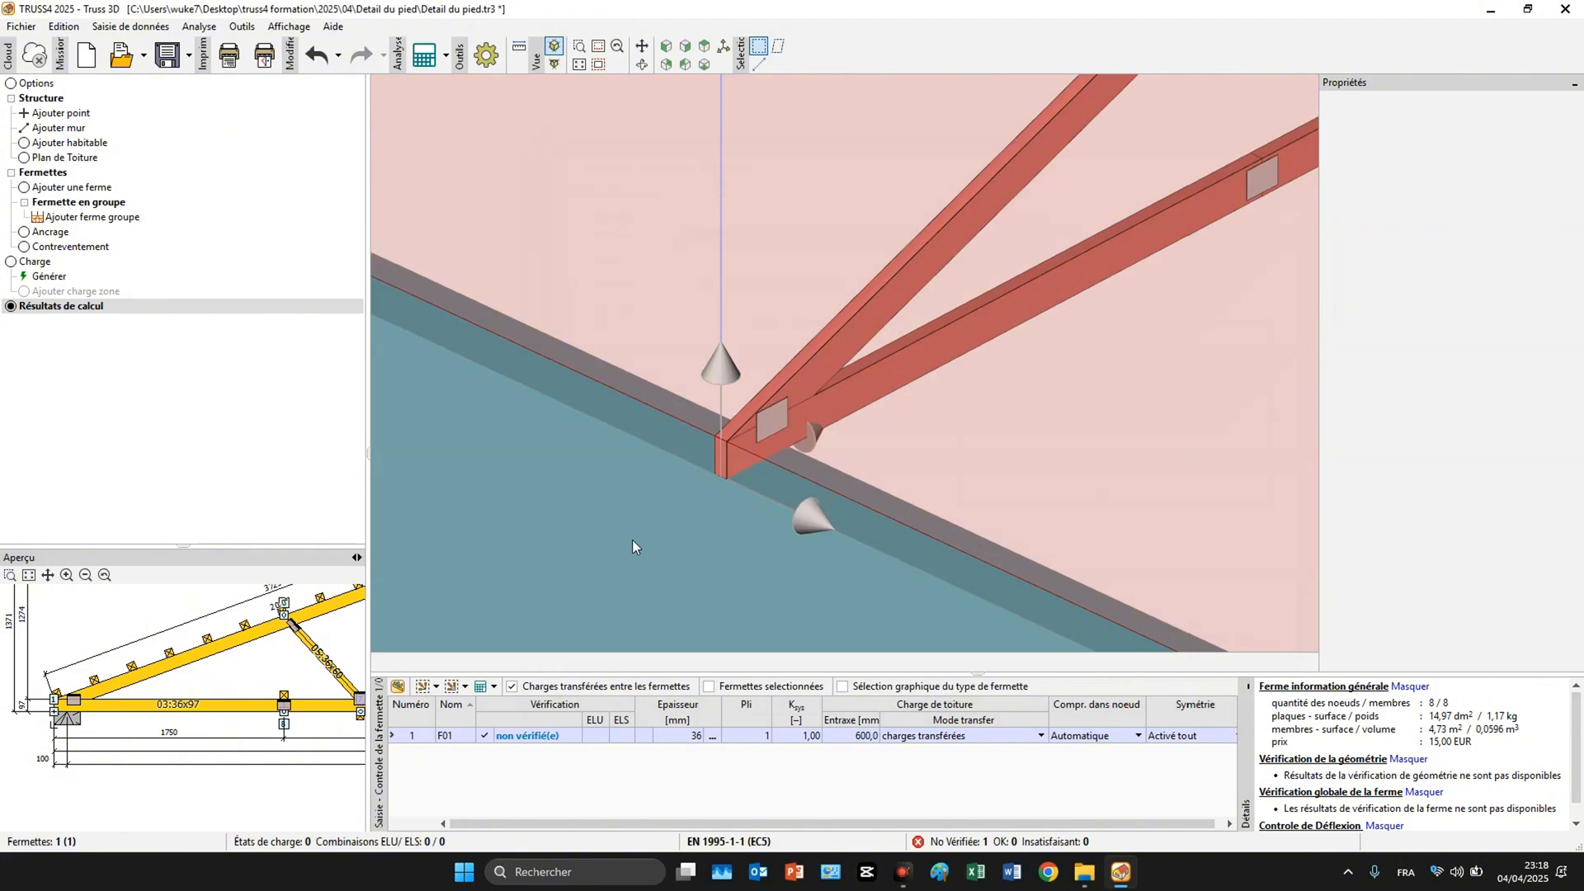
double_click(763, 552)
click(949, 548)
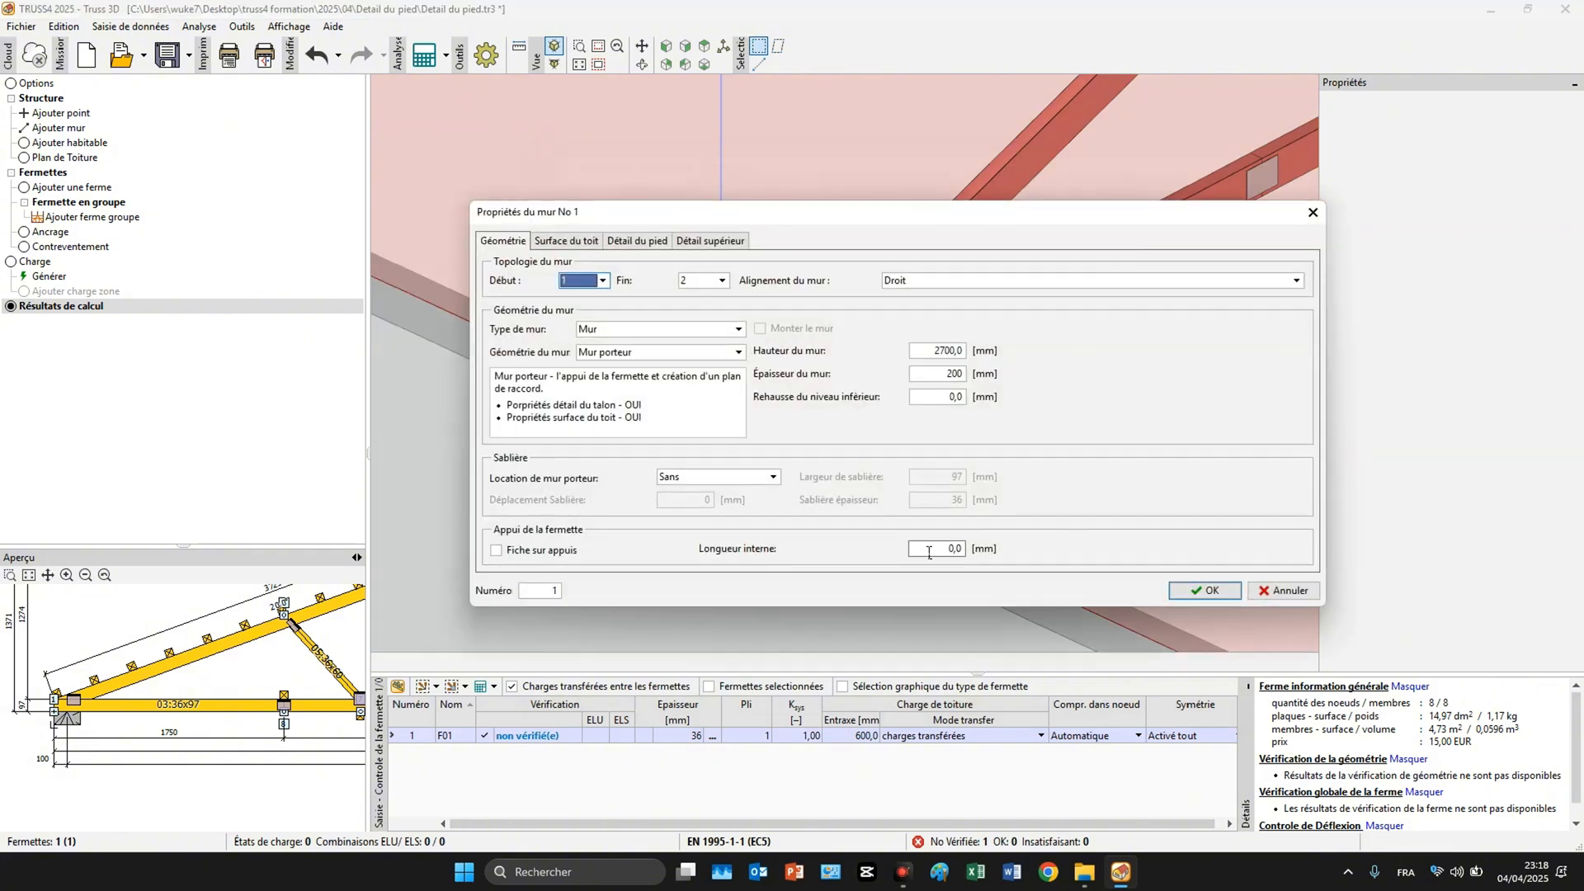
key(BackSpace)
key(BackSpace)
key(BackSpace)
text(200)
click(1206, 591)
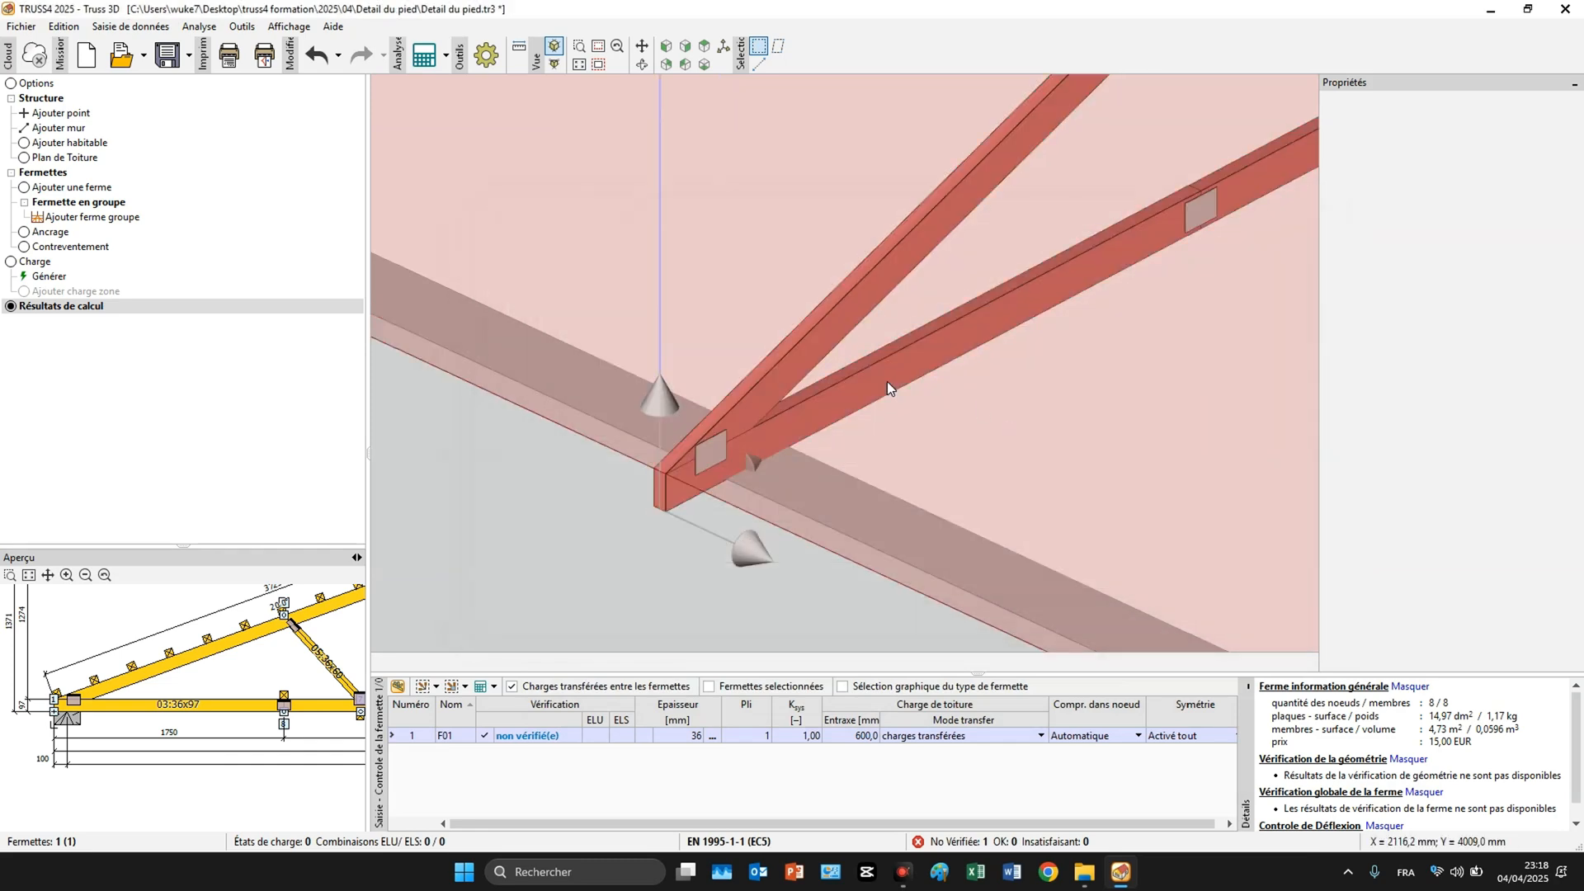
Regenerate truss F01 with the 200 mm internal length and inspect the heel at wall 1.
double_click(888, 381)
click(629, 185)
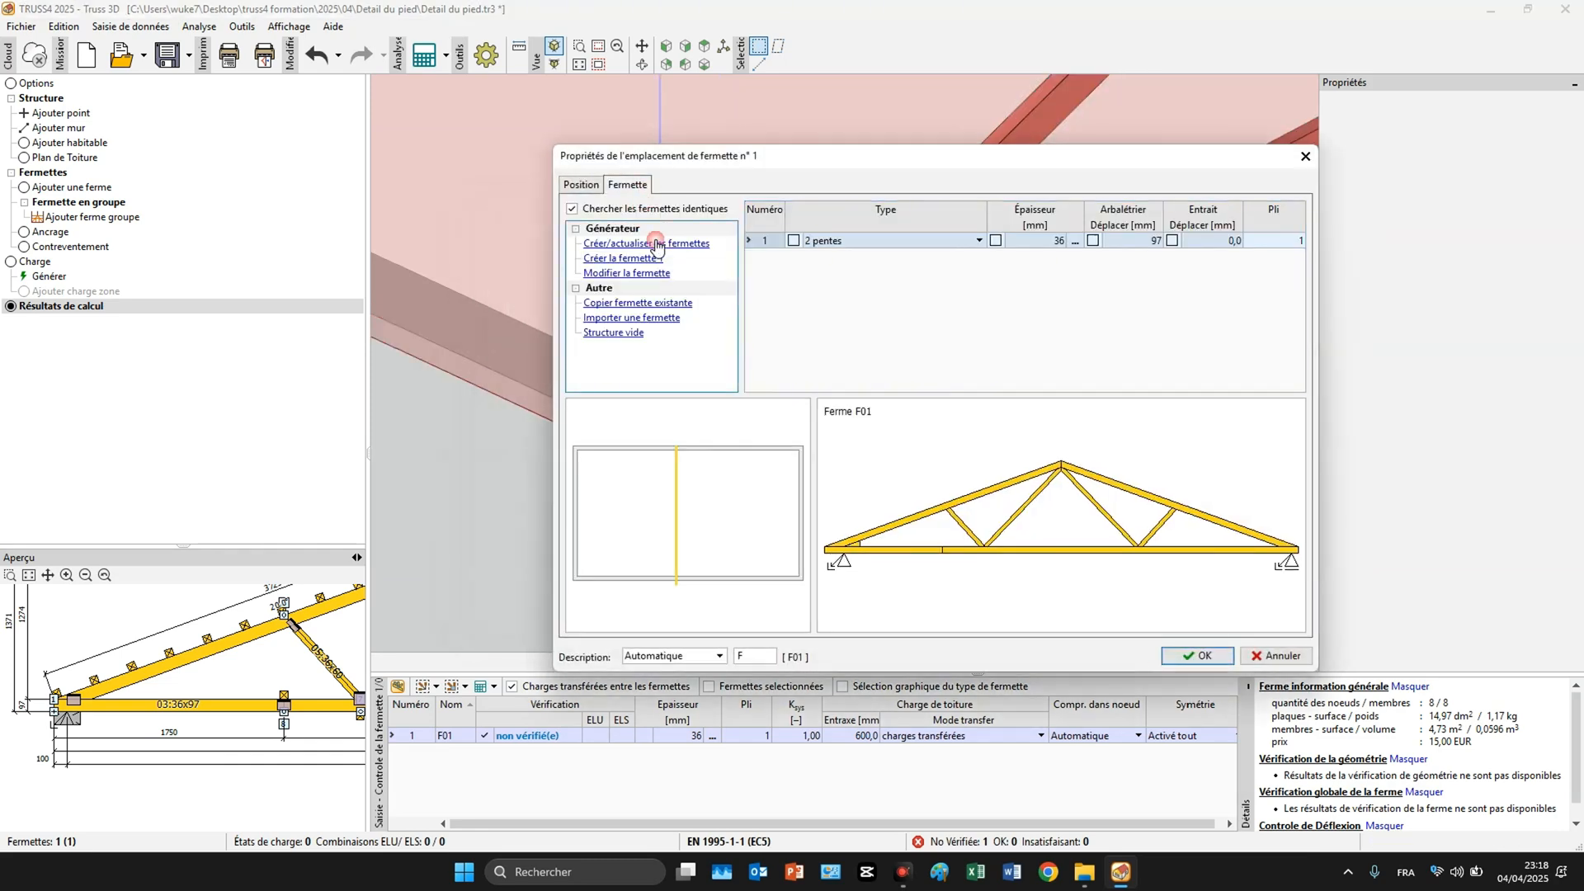
click(1198, 656)
scroll(869, 368, up, 3)
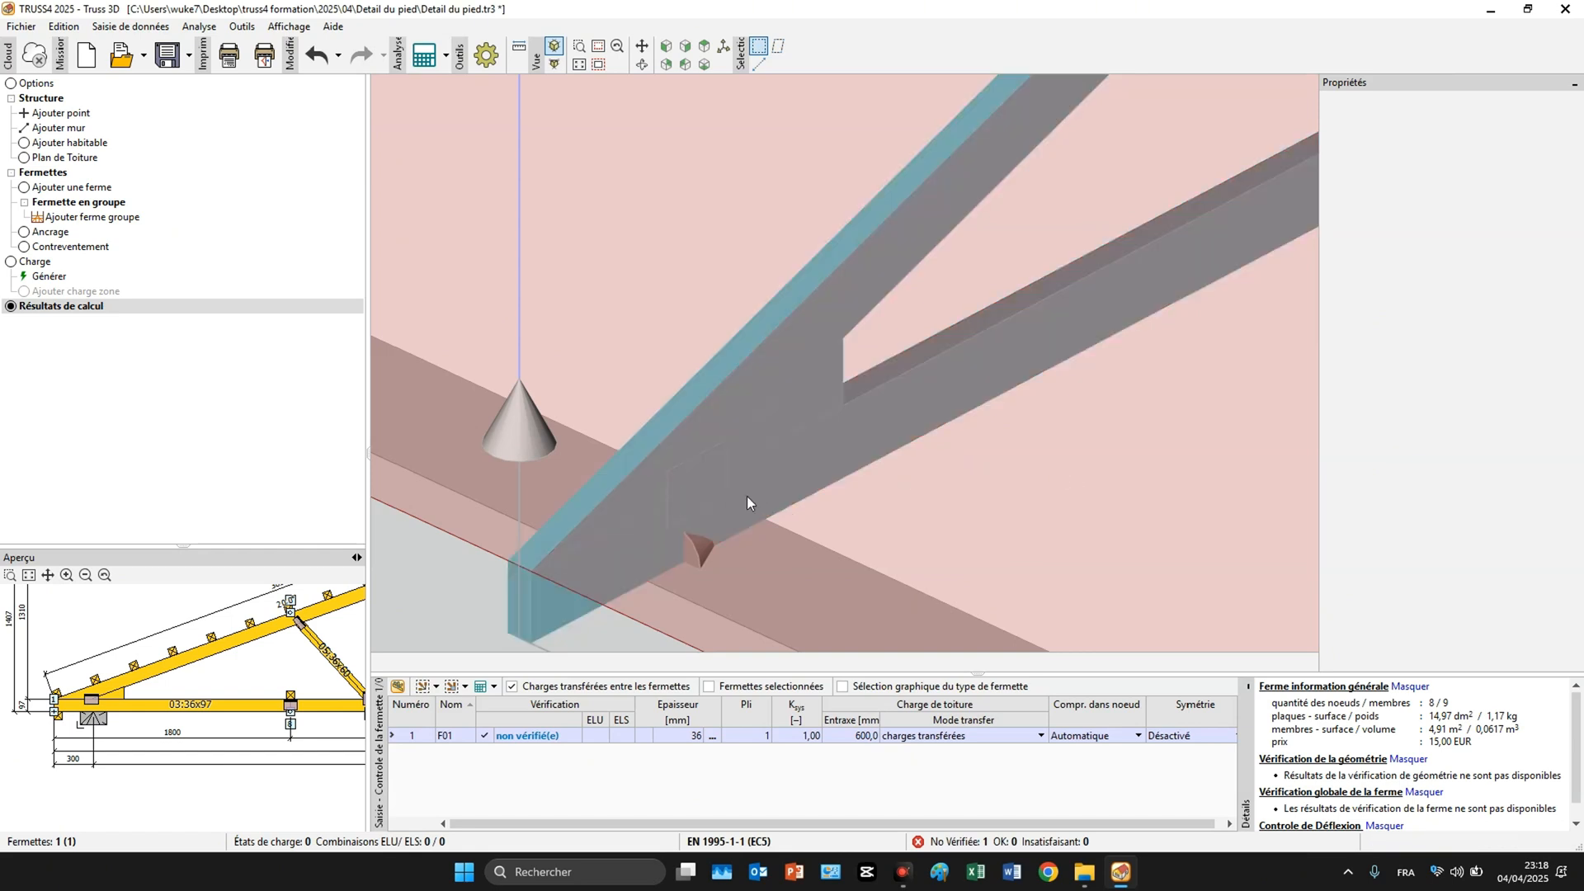
Set the automatic wedge (écoinçon automatique) in wall 1's foot detail to "essentiel et 2 auxiliaires plaques".
double_click(423, 411)
click(670, 242)
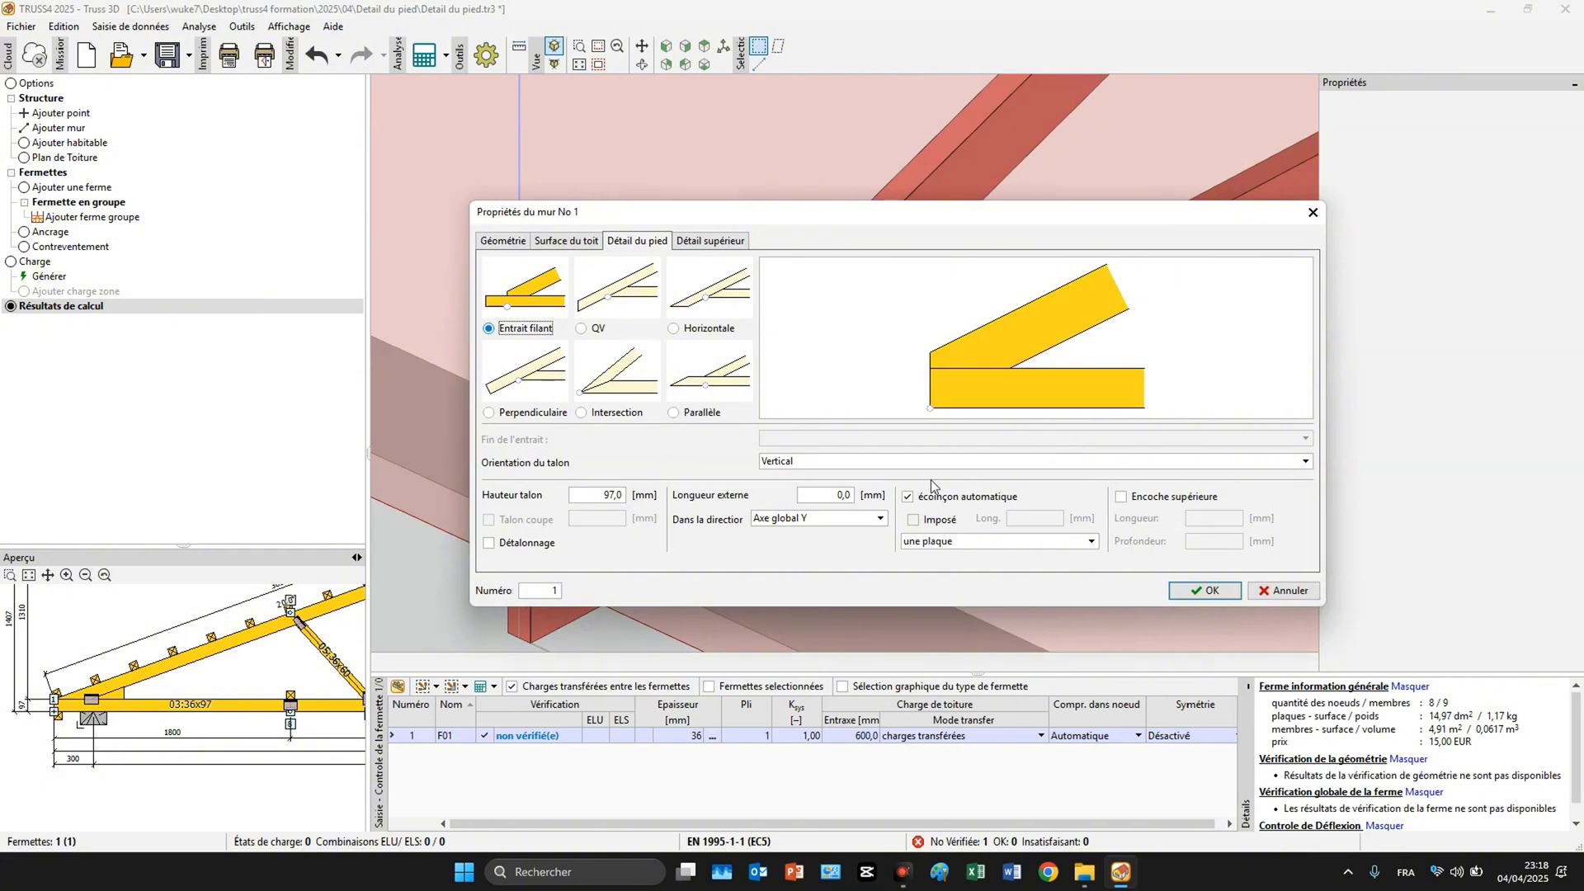
click(974, 541)
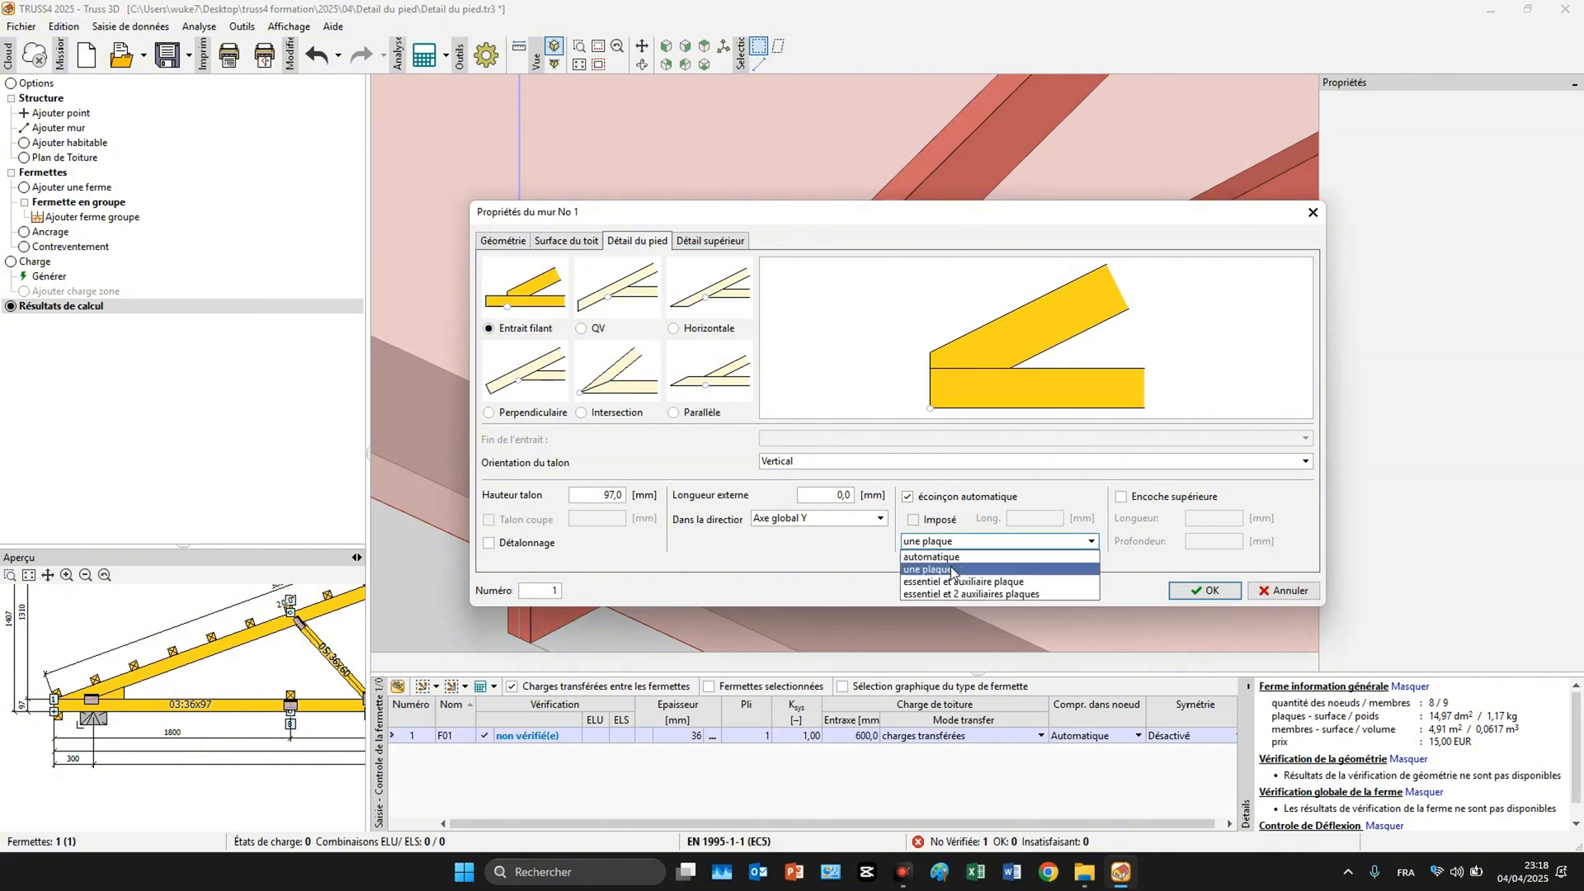
click(950, 568)
click(962, 544)
click(970, 593)
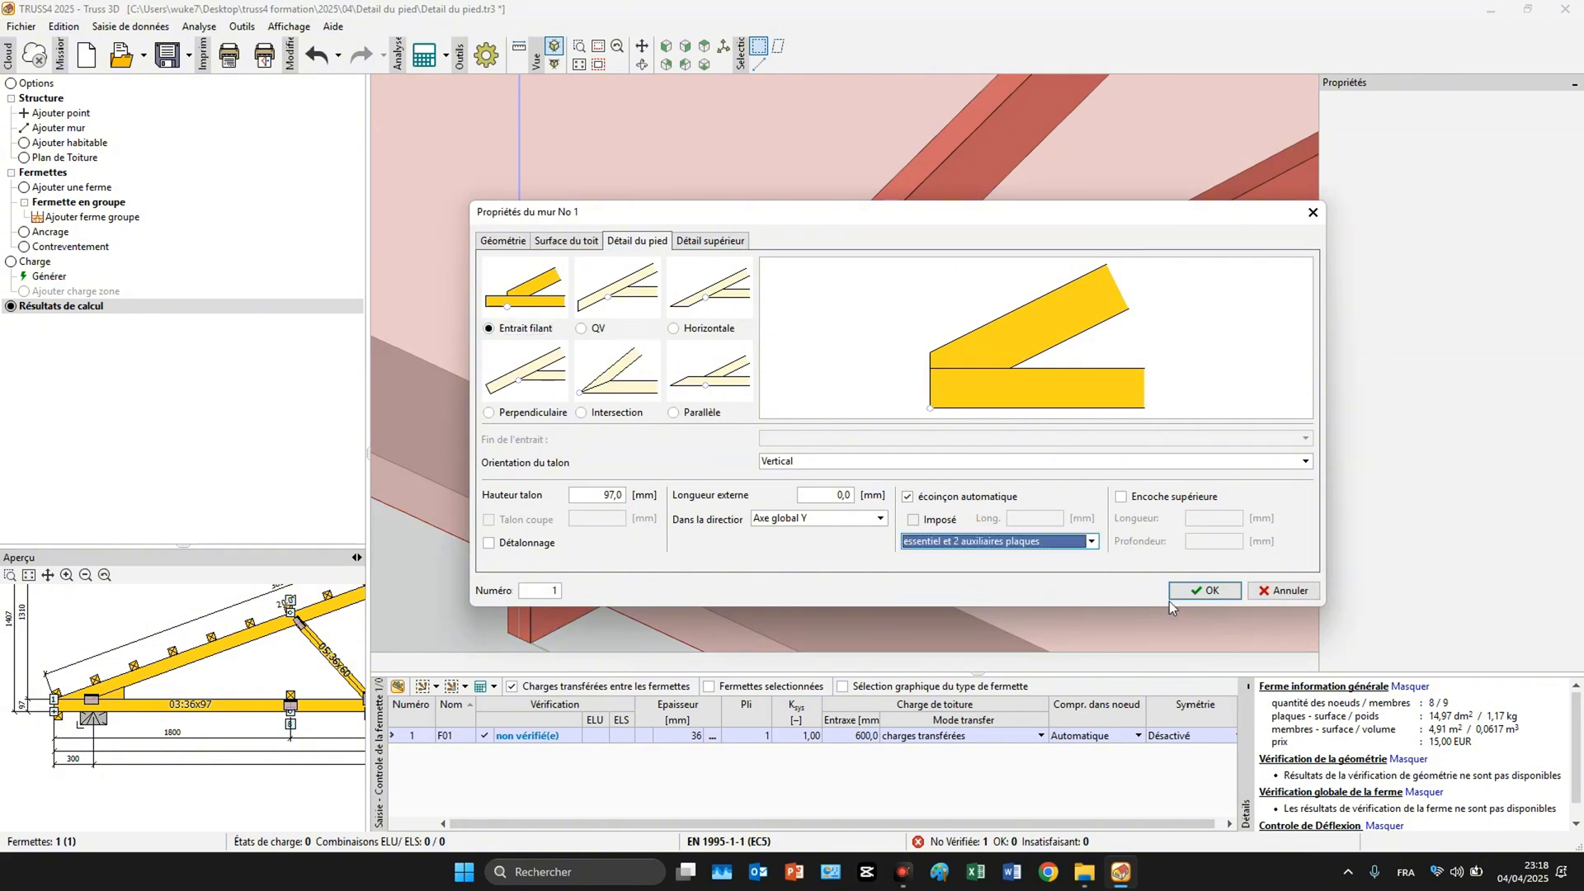
click(1198, 590)
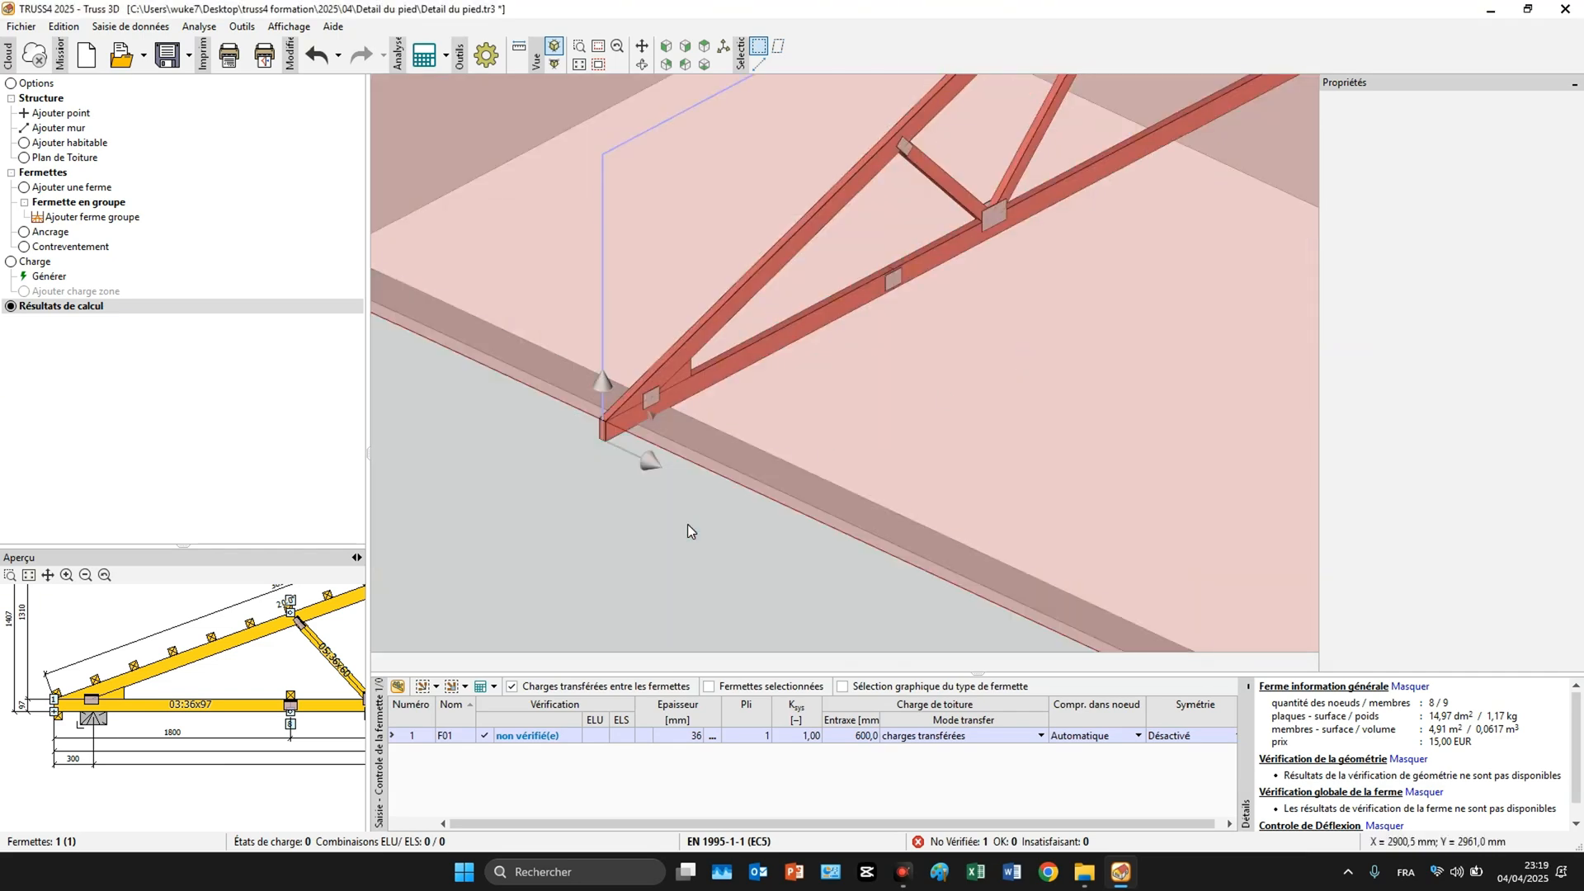
Set wall 1's internal length to 600 mm and regenerate truss F01.
double_click(686, 523)
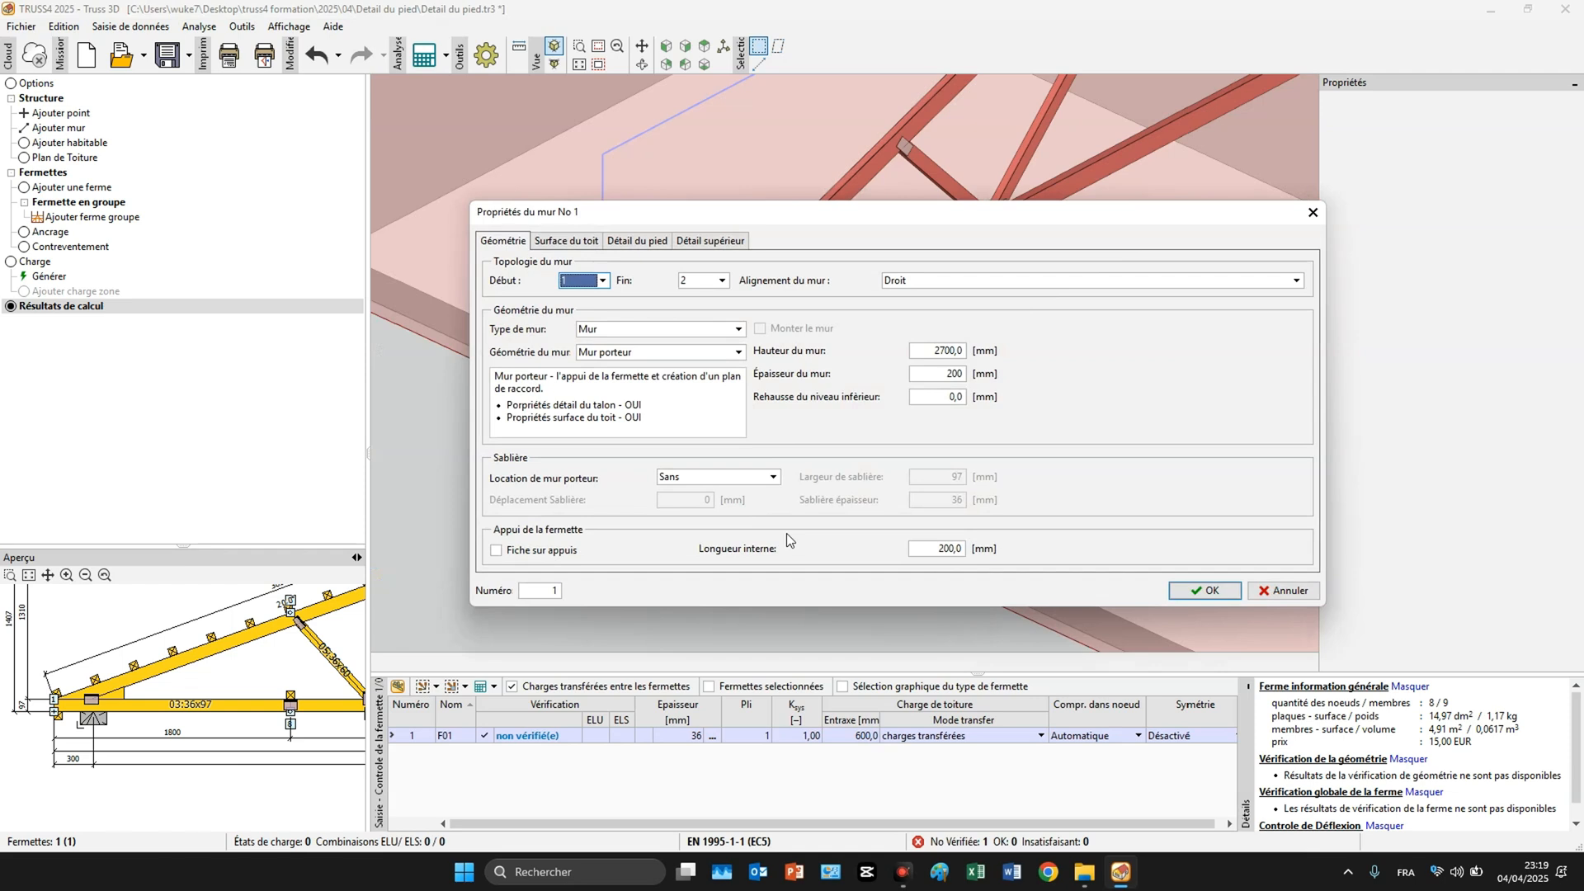
drag(932, 549, 1001, 548)
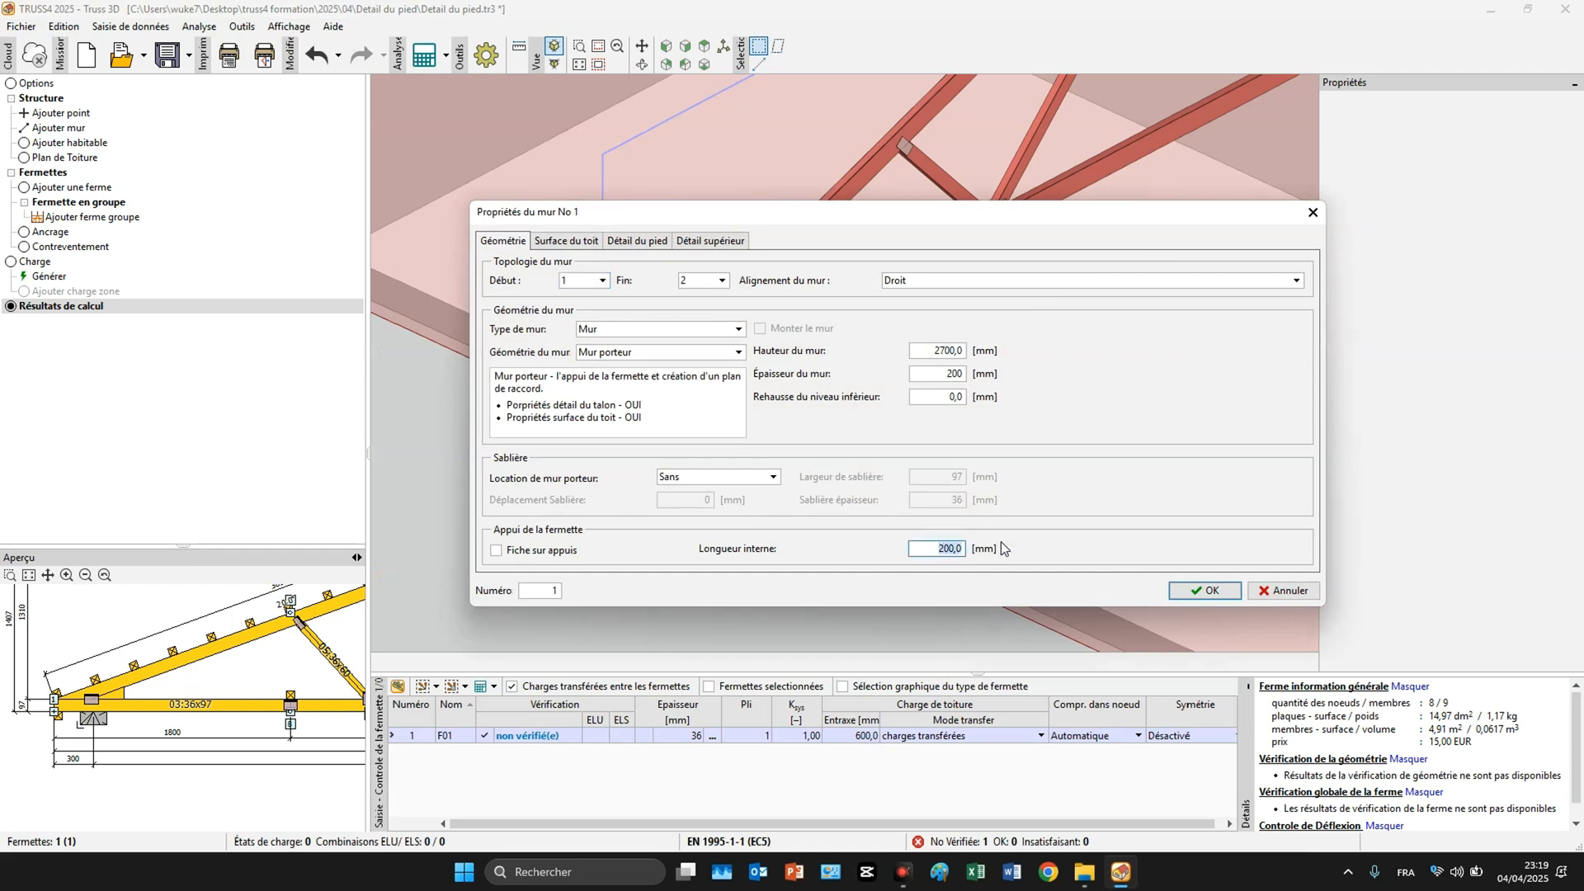
text(600)
click(1204, 591)
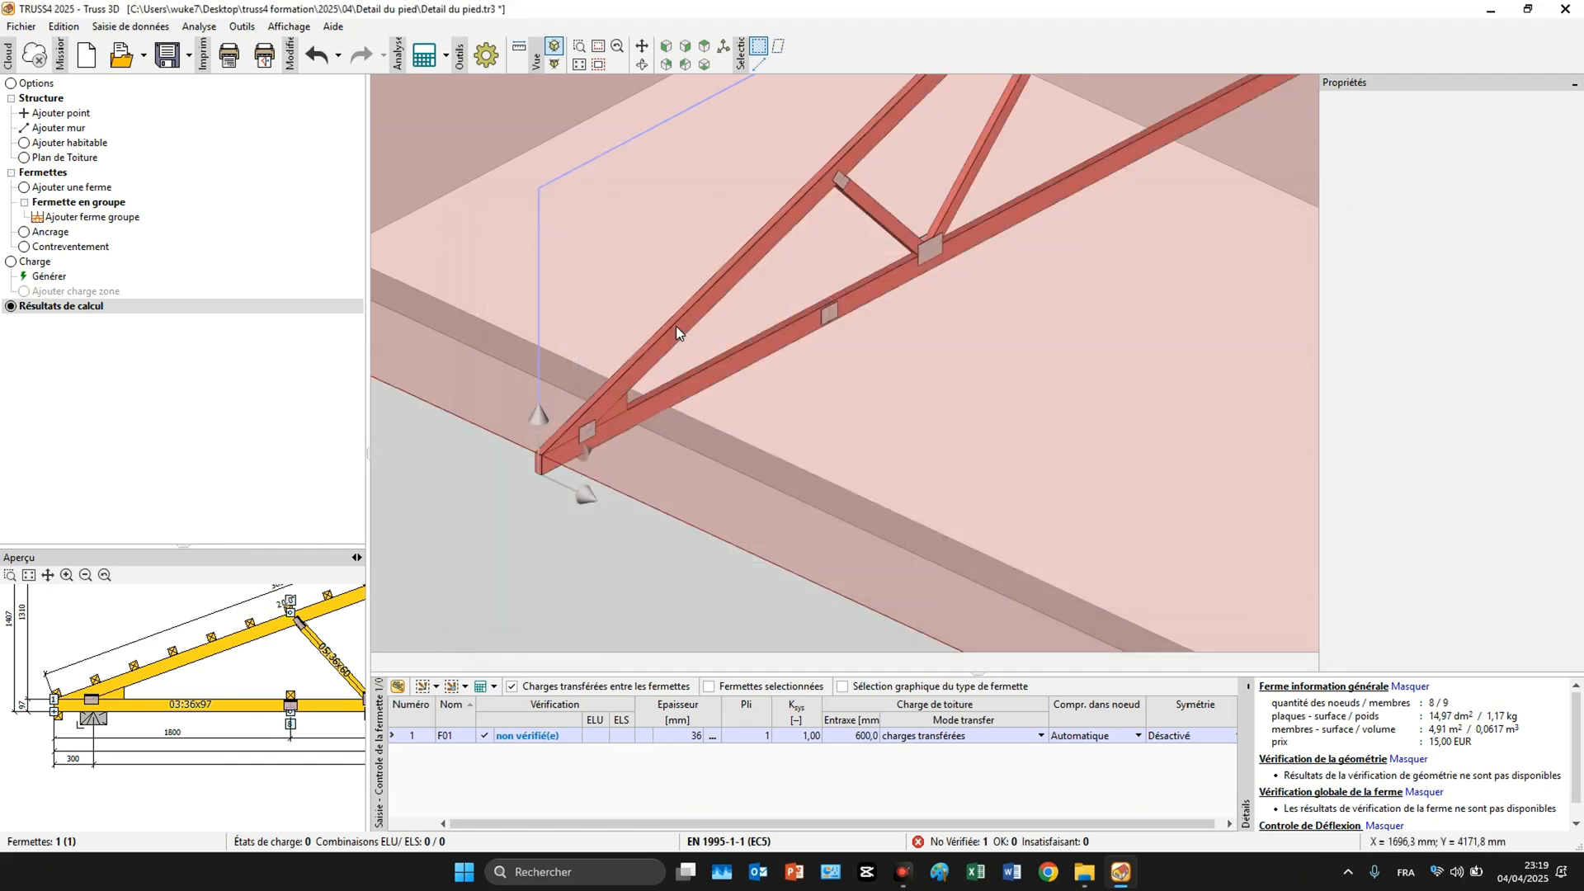
double_click(675, 325)
click(648, 260)
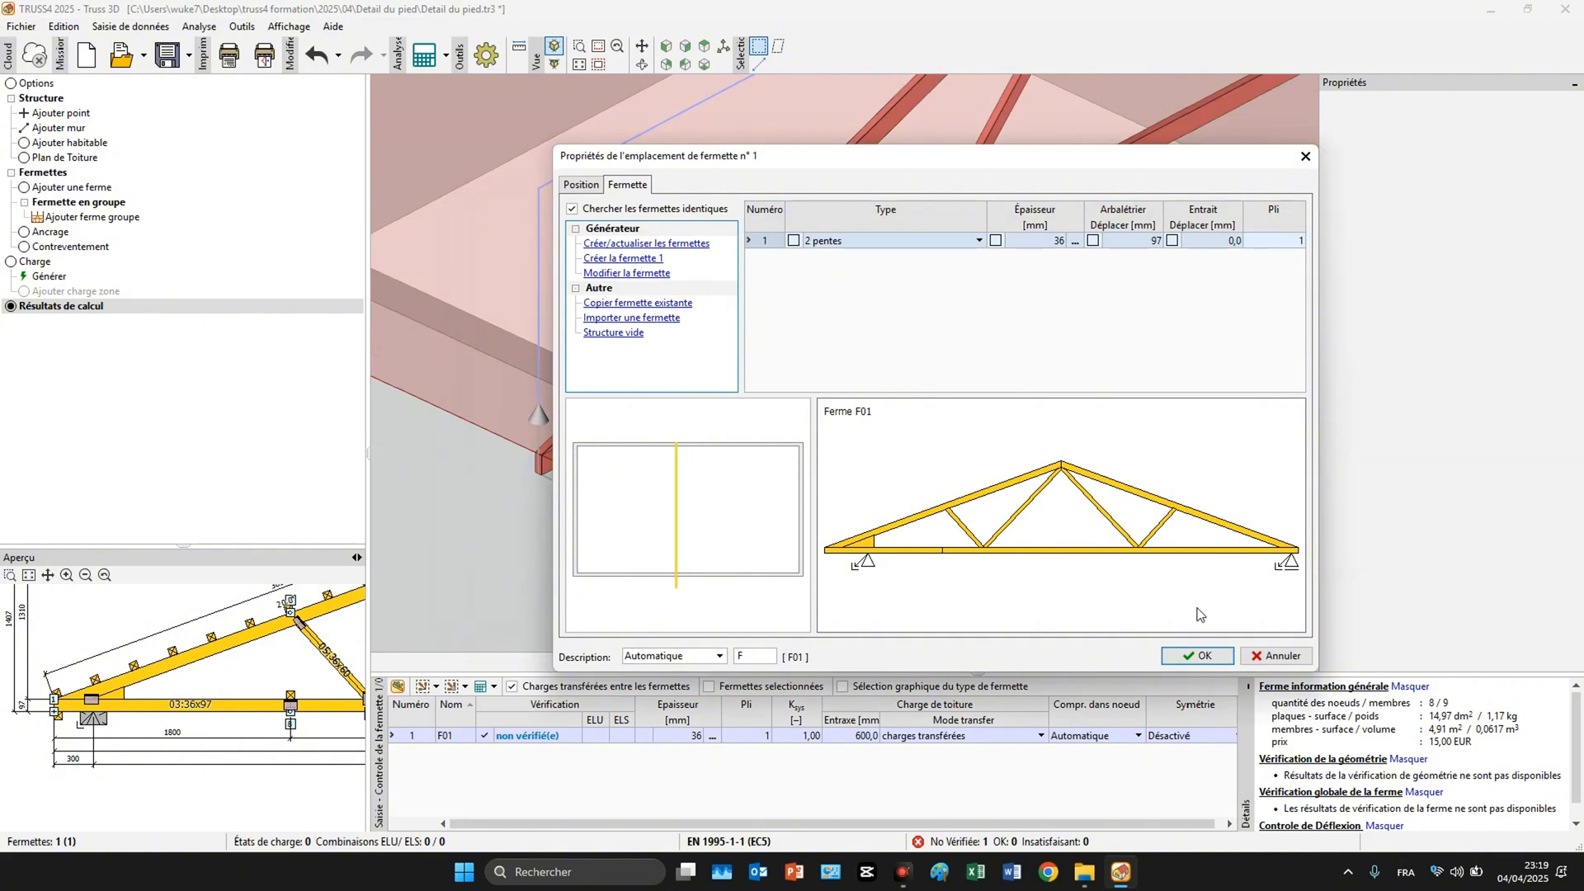
click(1190, 660)
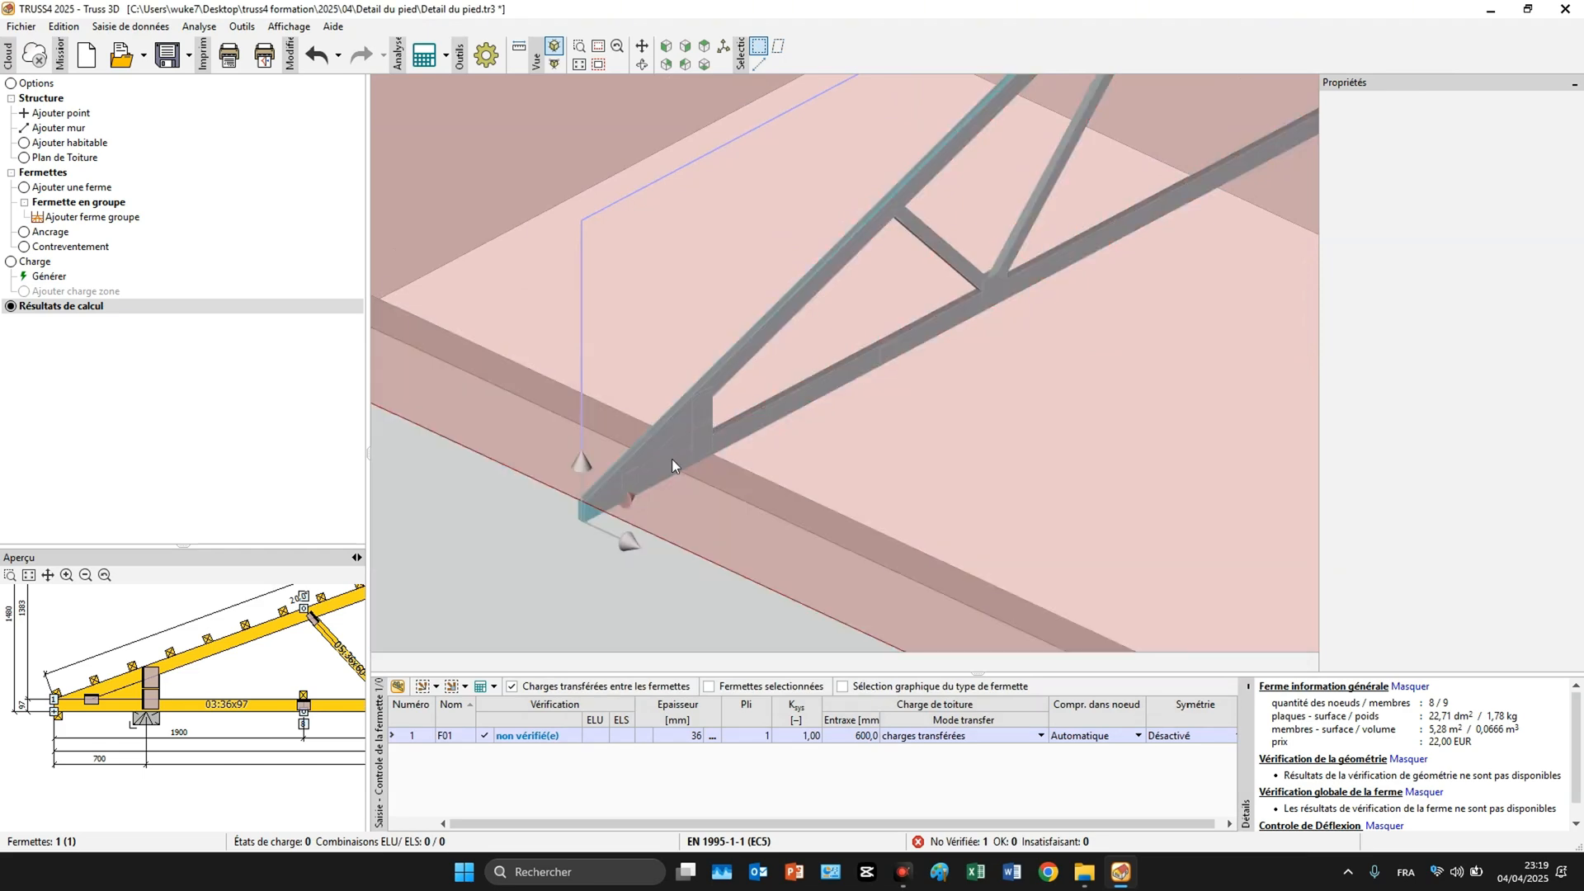
Enable Fiche sur appuis for wall 1 and regenerate truss F01.
double_click(672, 464)
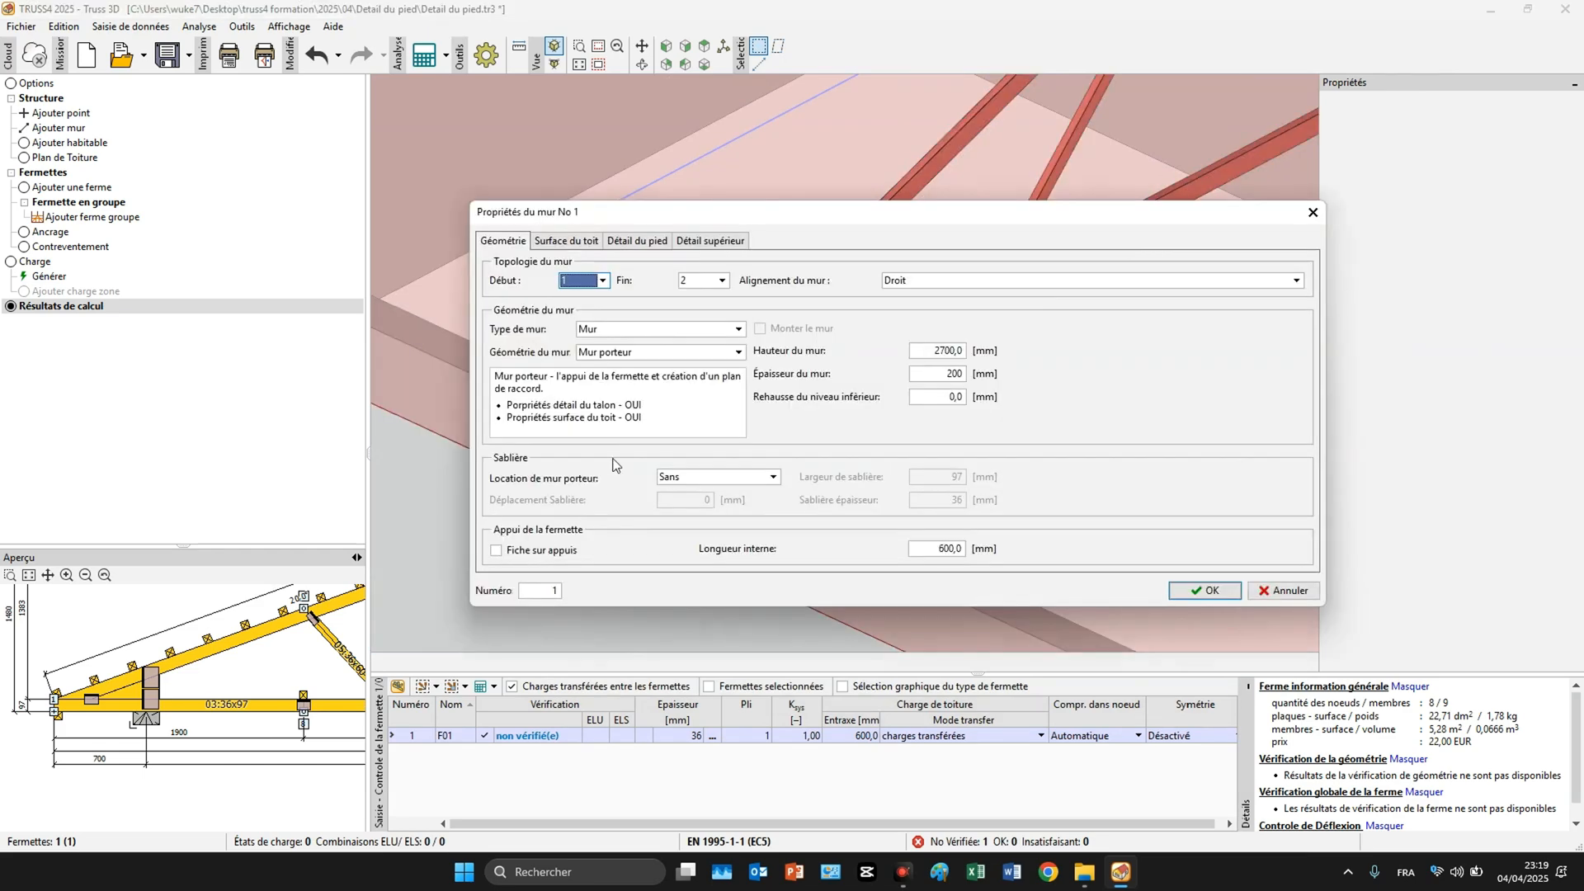
click(496, 551)
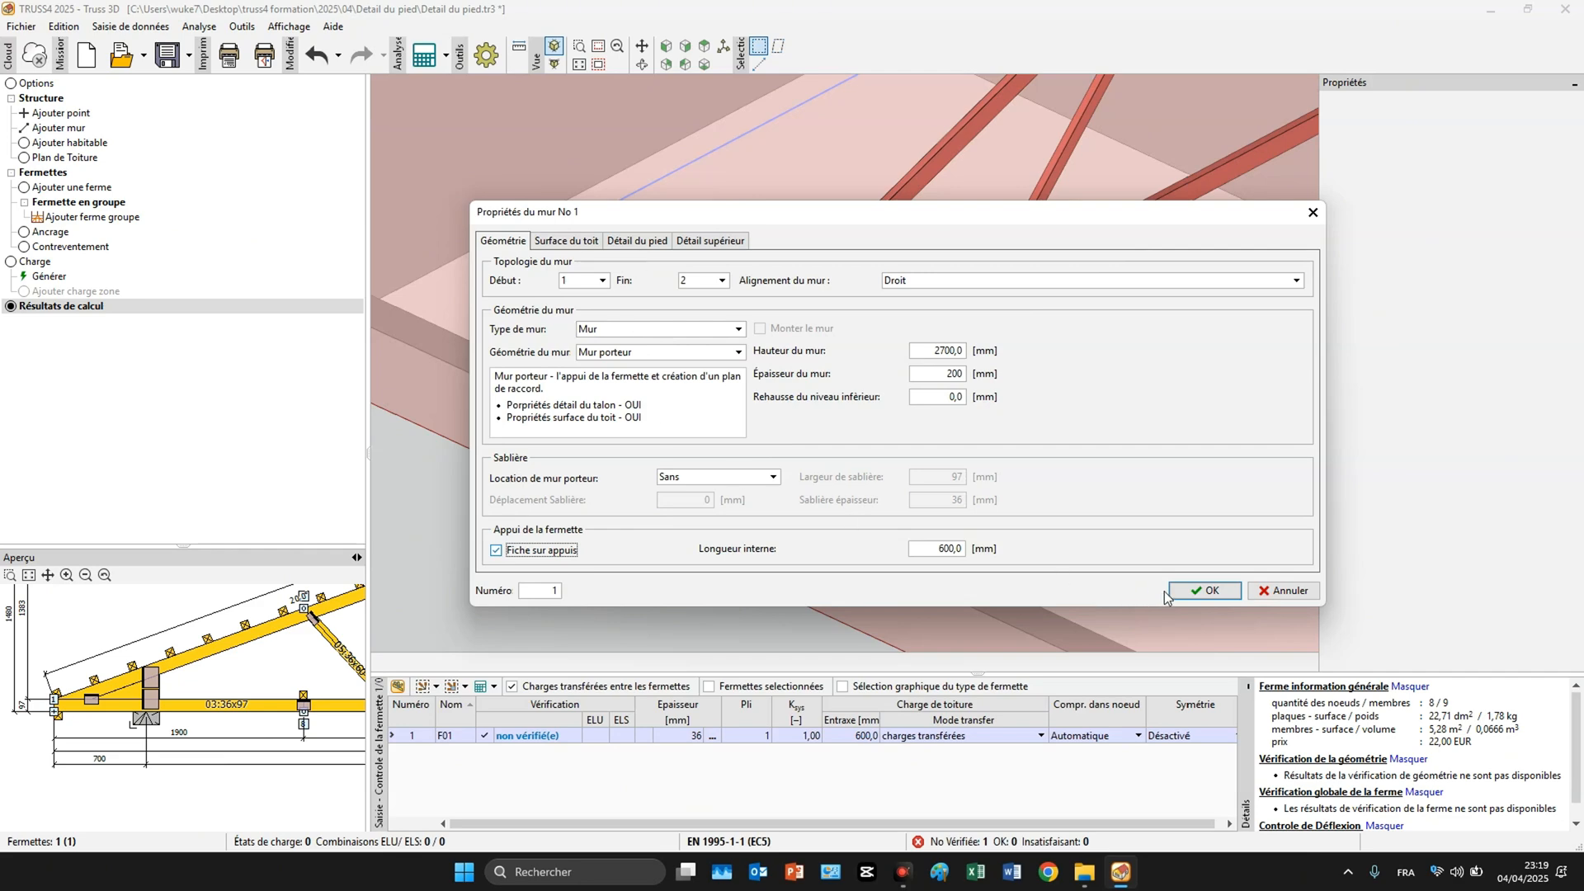
click(1198, 591)
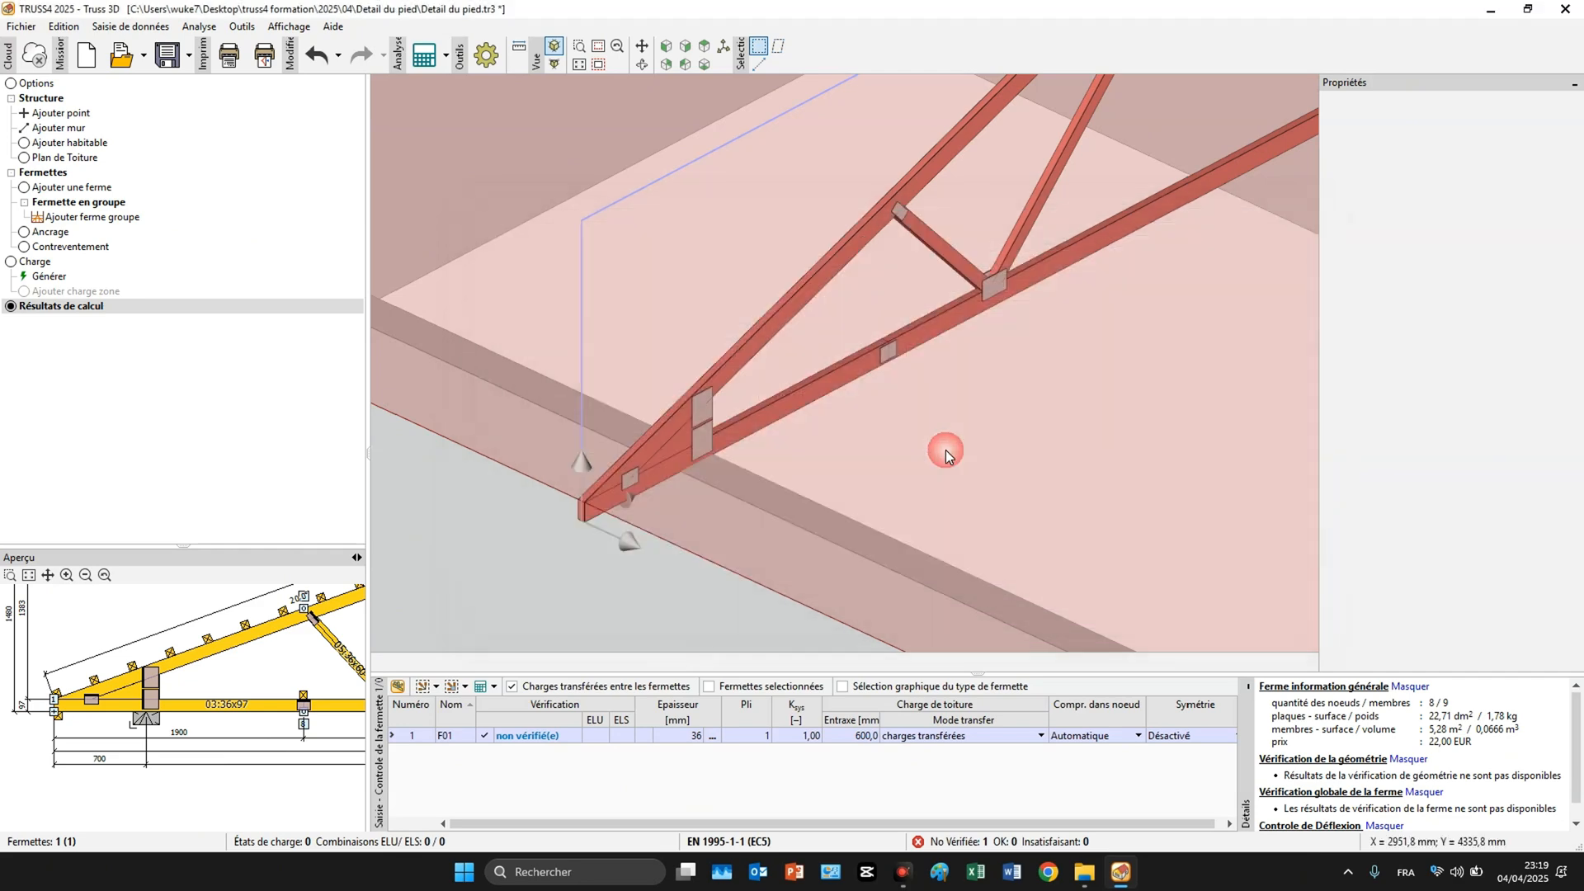
double_click(750, 347)
click(659, 259)
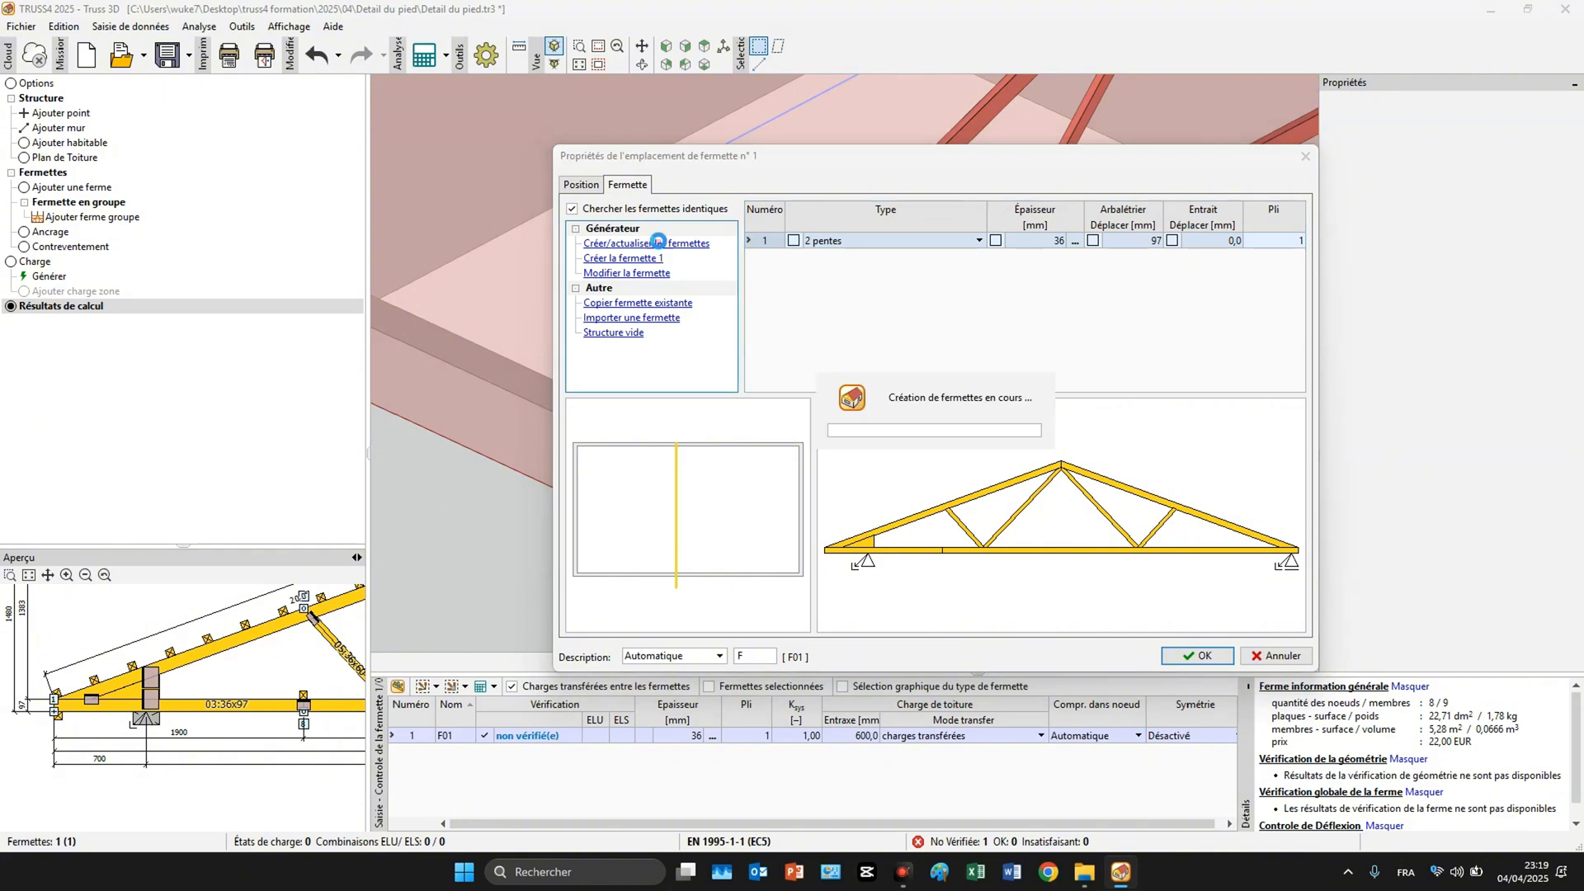
click(1188, 655)
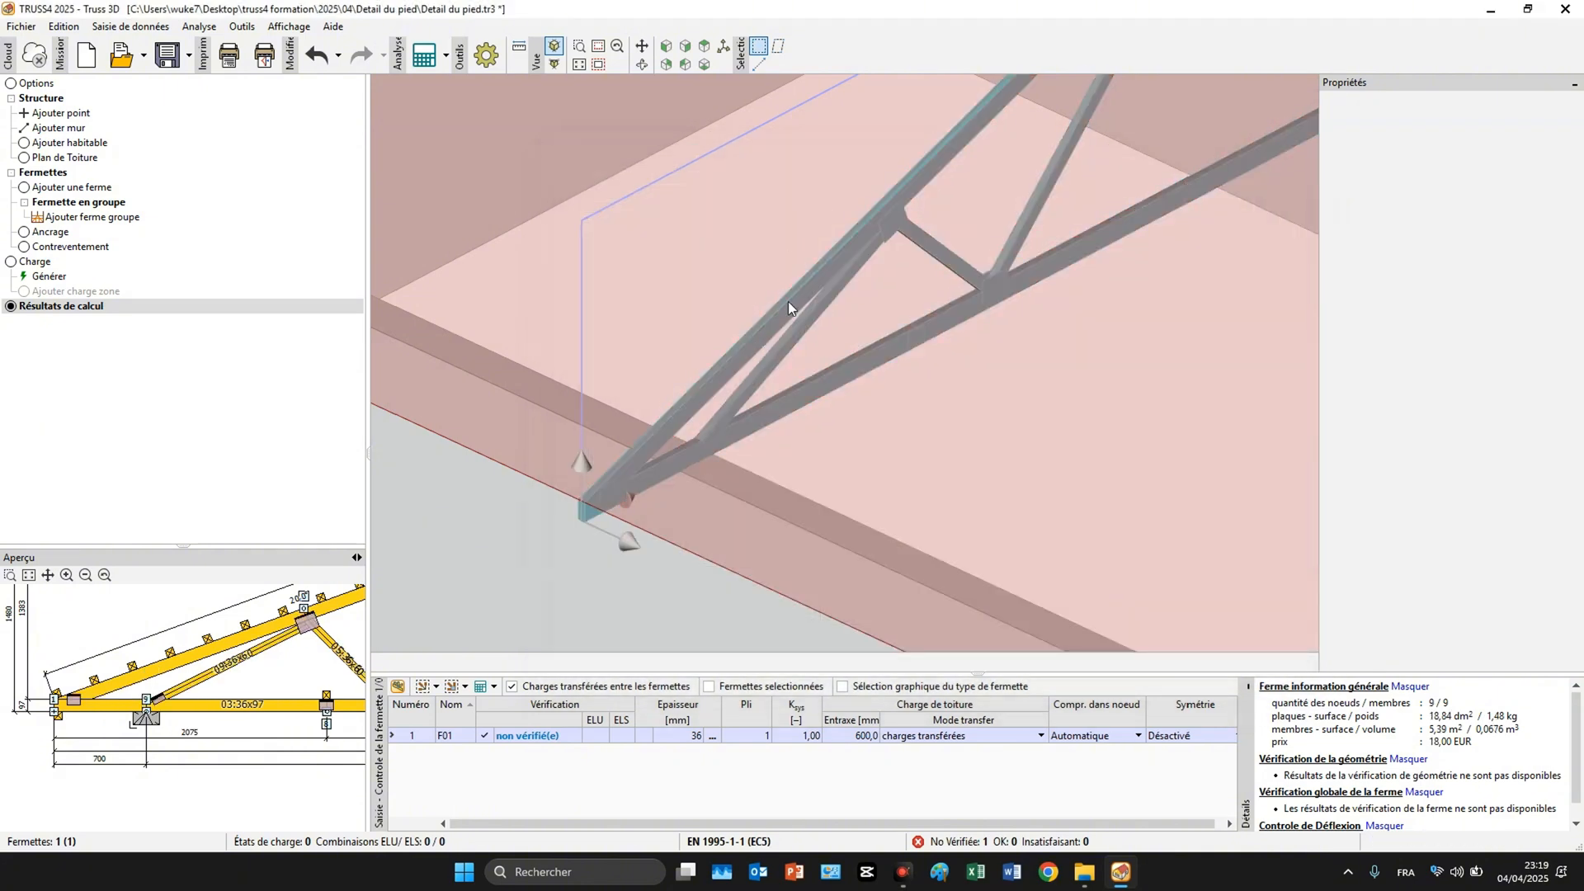
Check wall 1's foot detail, and restore its internal length to 600 mm with Fiche sur appuis enabled.
double_click(706, 434)
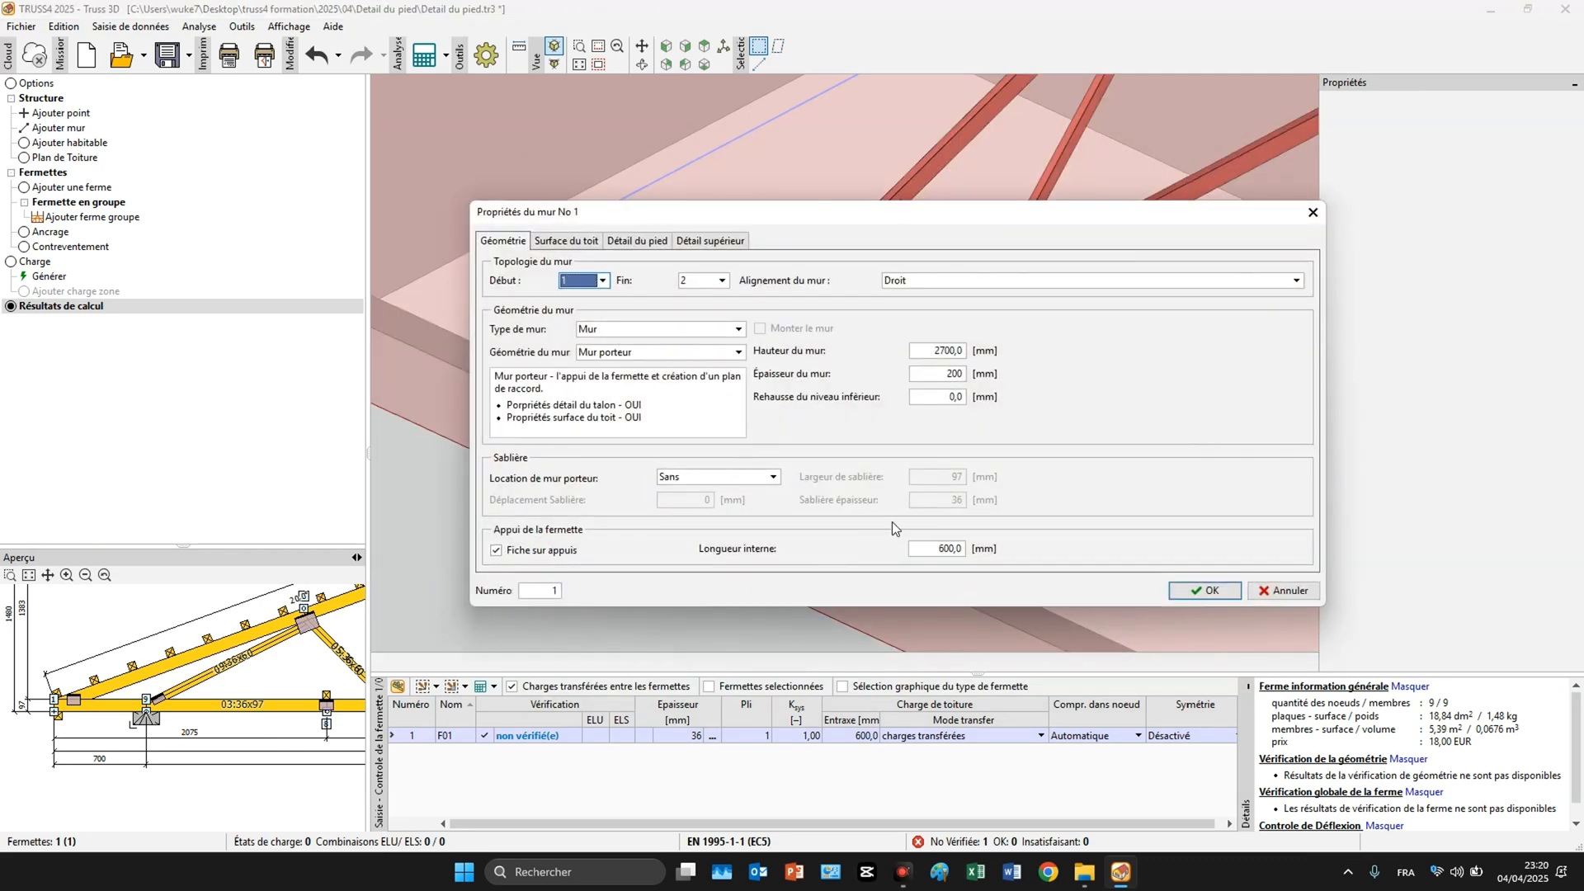
click(637, 241)
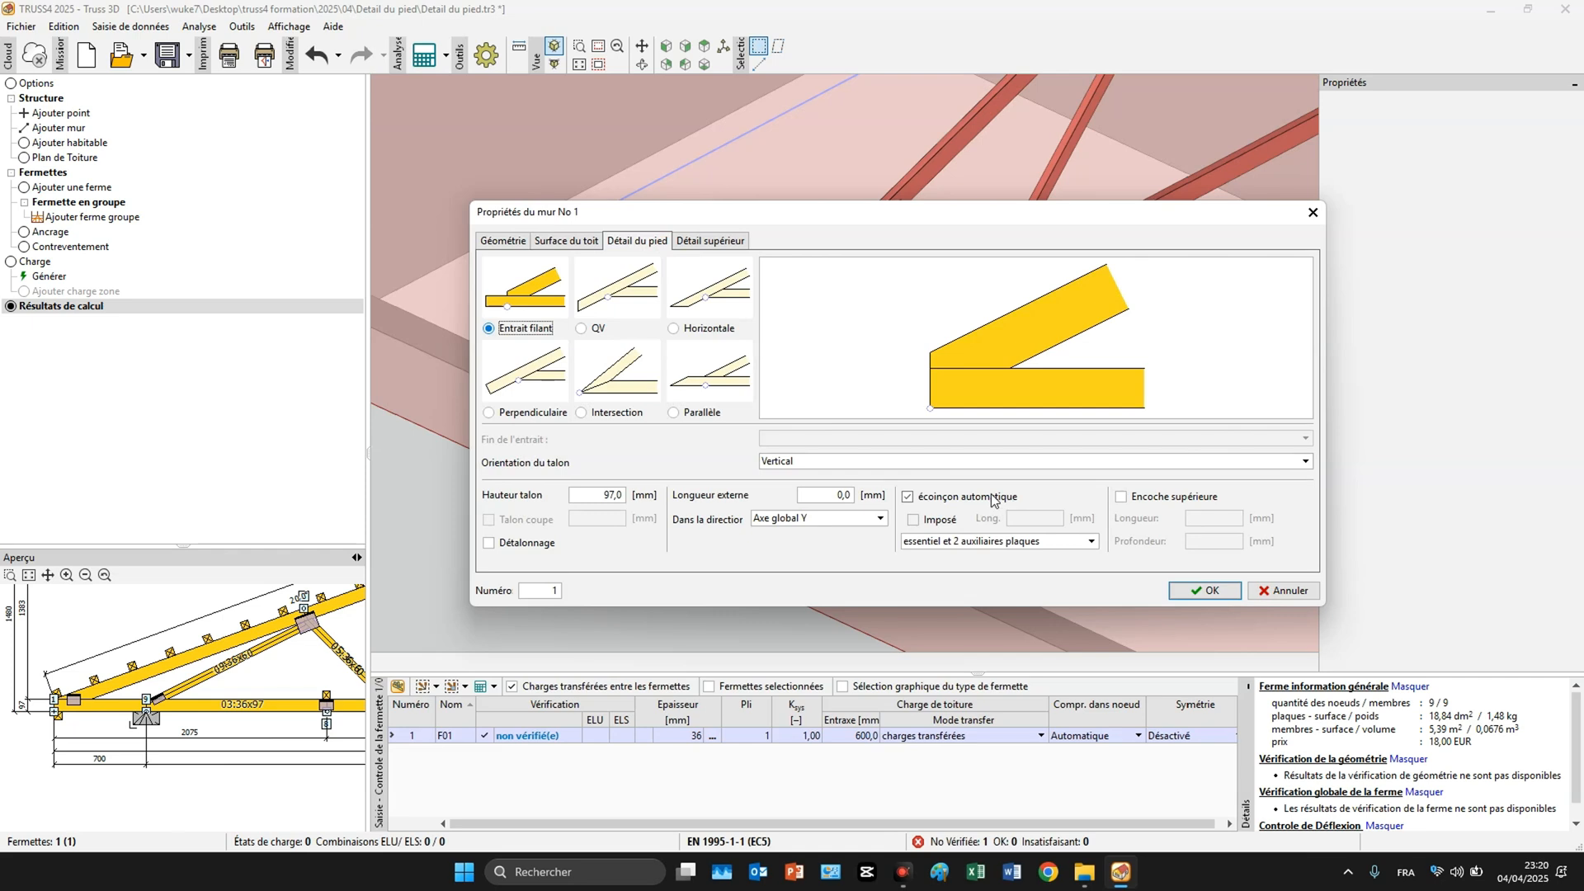
click(503, 241)
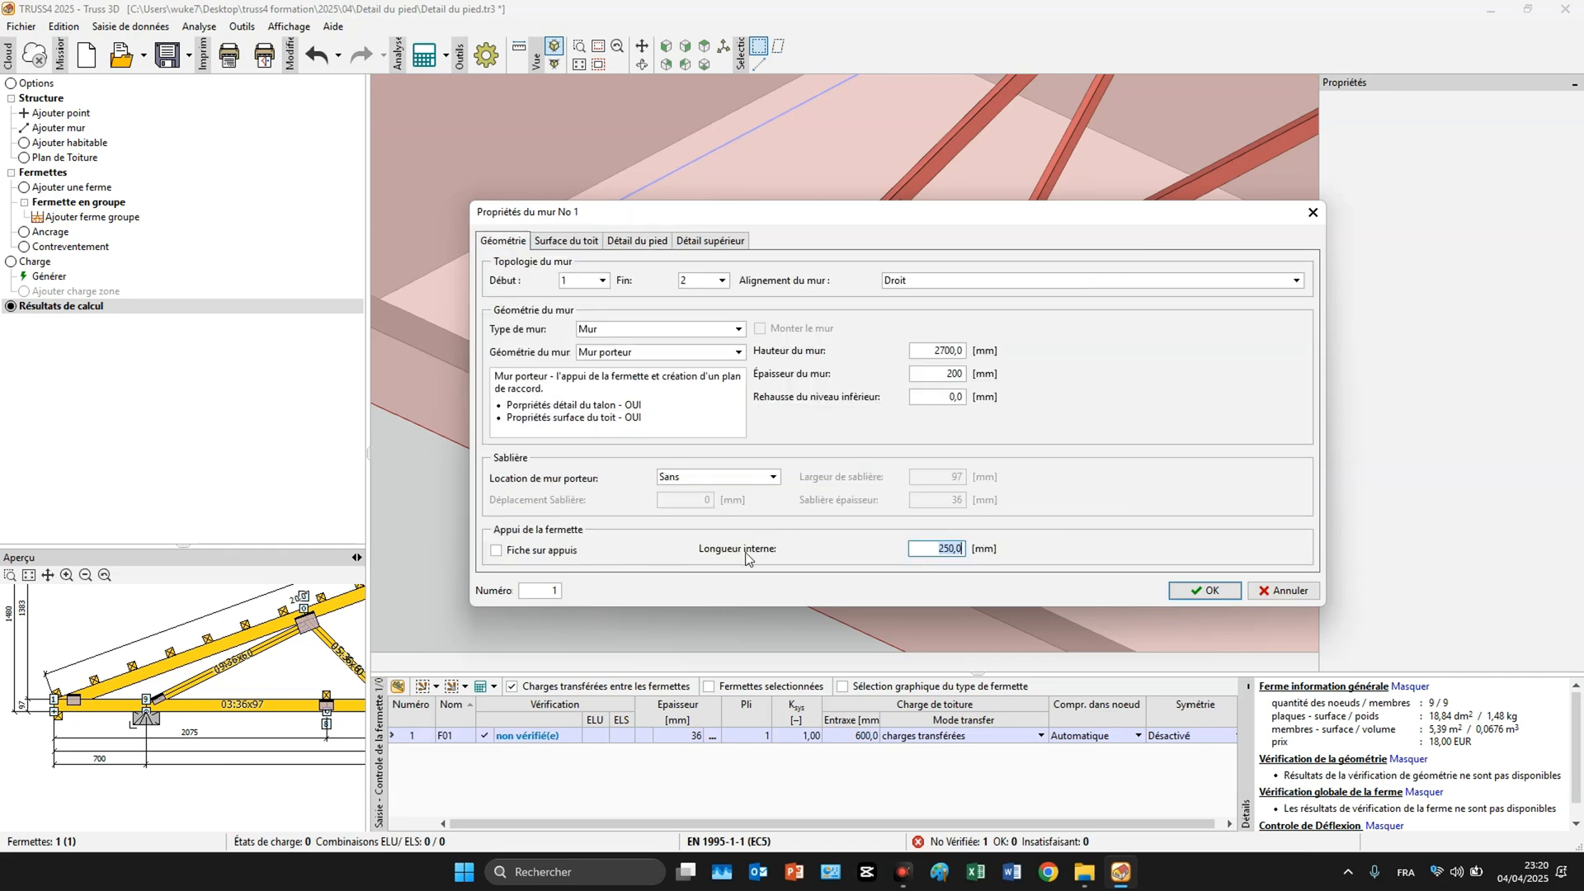
text(600)
click(522, 552)
click(1203, 591)
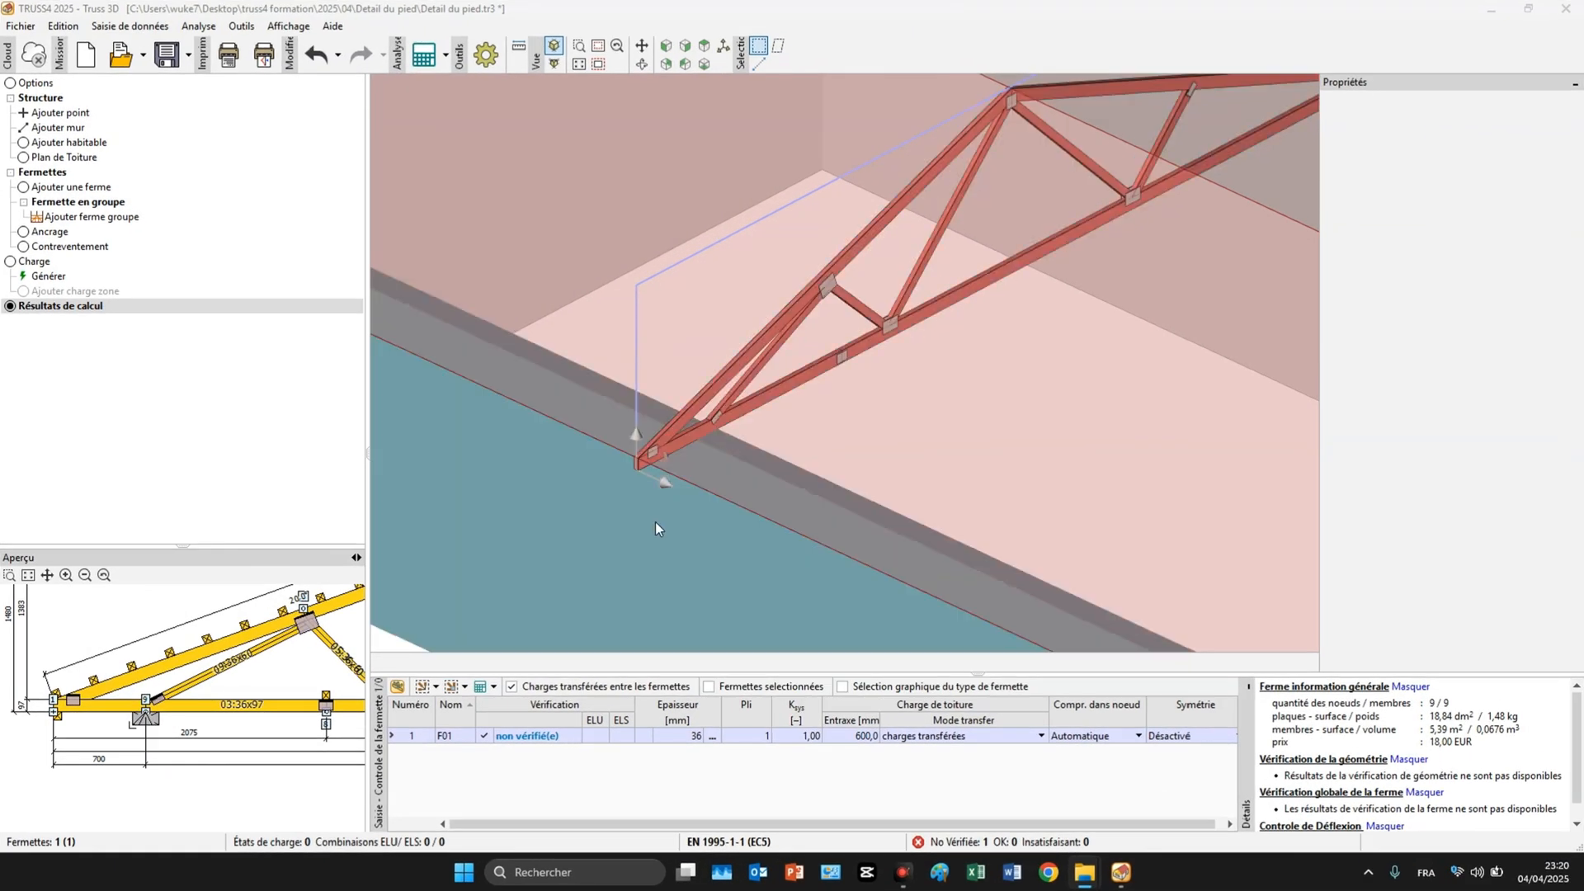
Disable Fiche sur appuis for wall 1 and set its internal length to 0 mm.
double_click(656, 521)
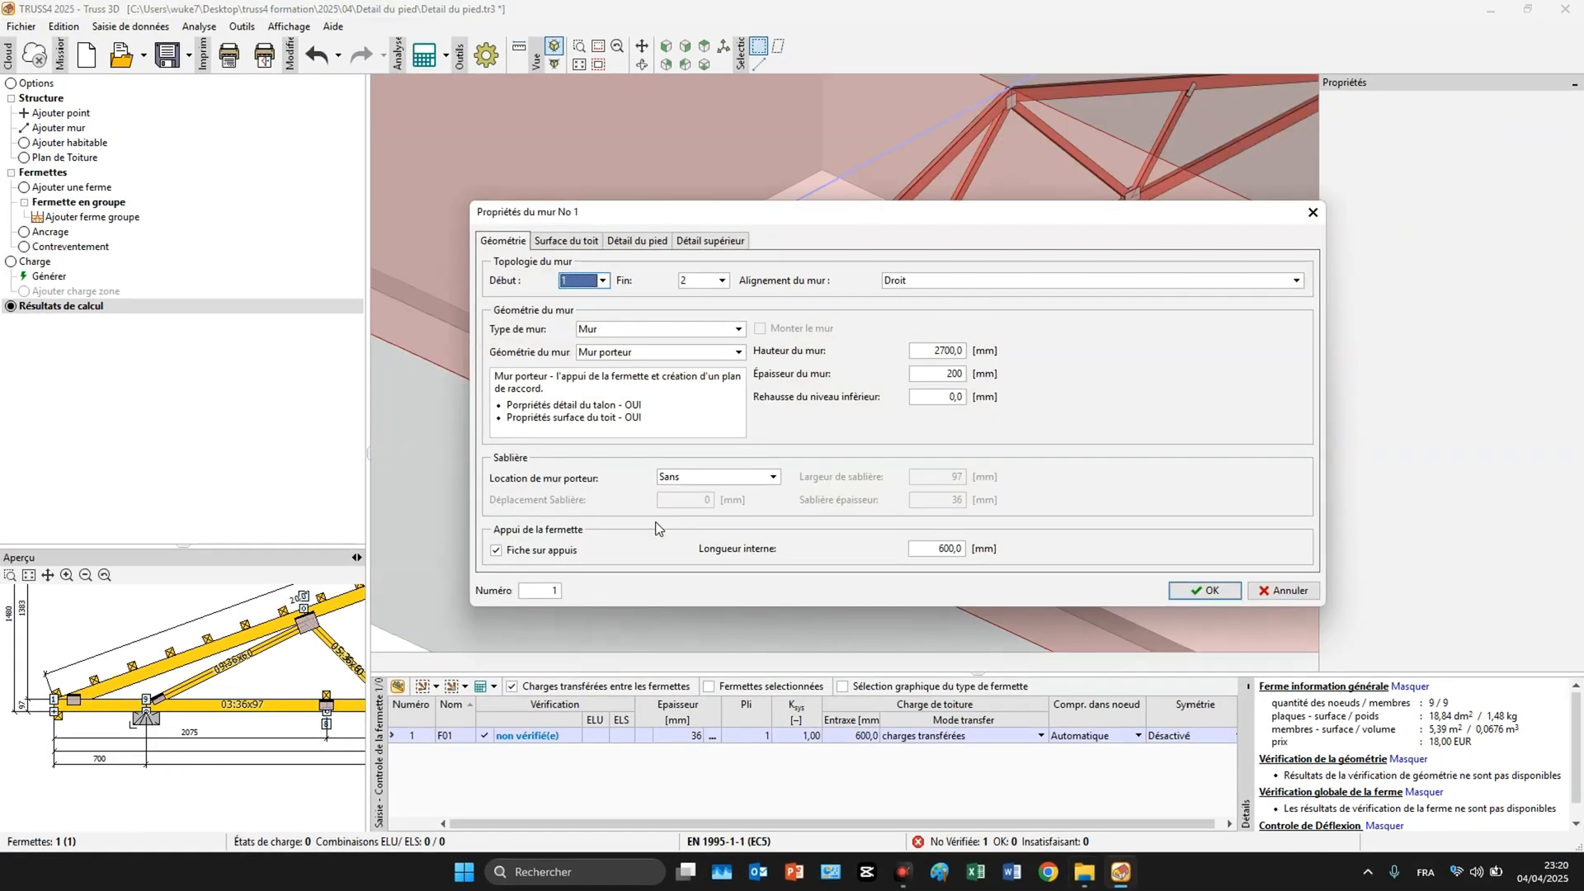
click(496, 550)
text(0)
Change wall 1's foot detail to QV with a 500 mm external length and the heel orientation Dévers.
click(637, 240)
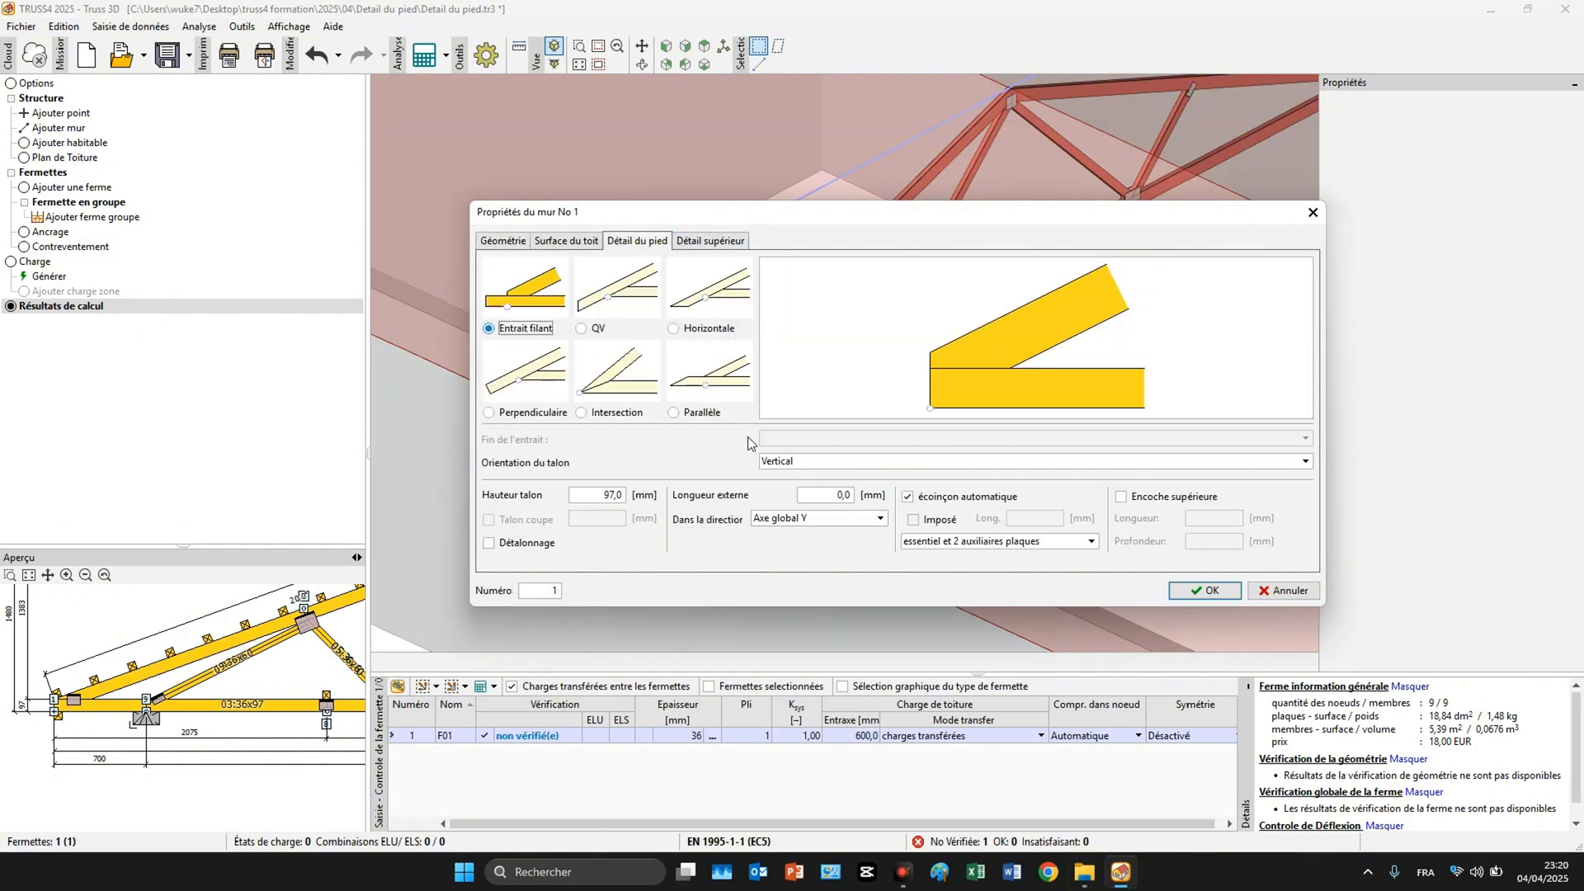
click(636, 300)
drag(823, 495, 882, 497)
text(300)
click(827, 460)
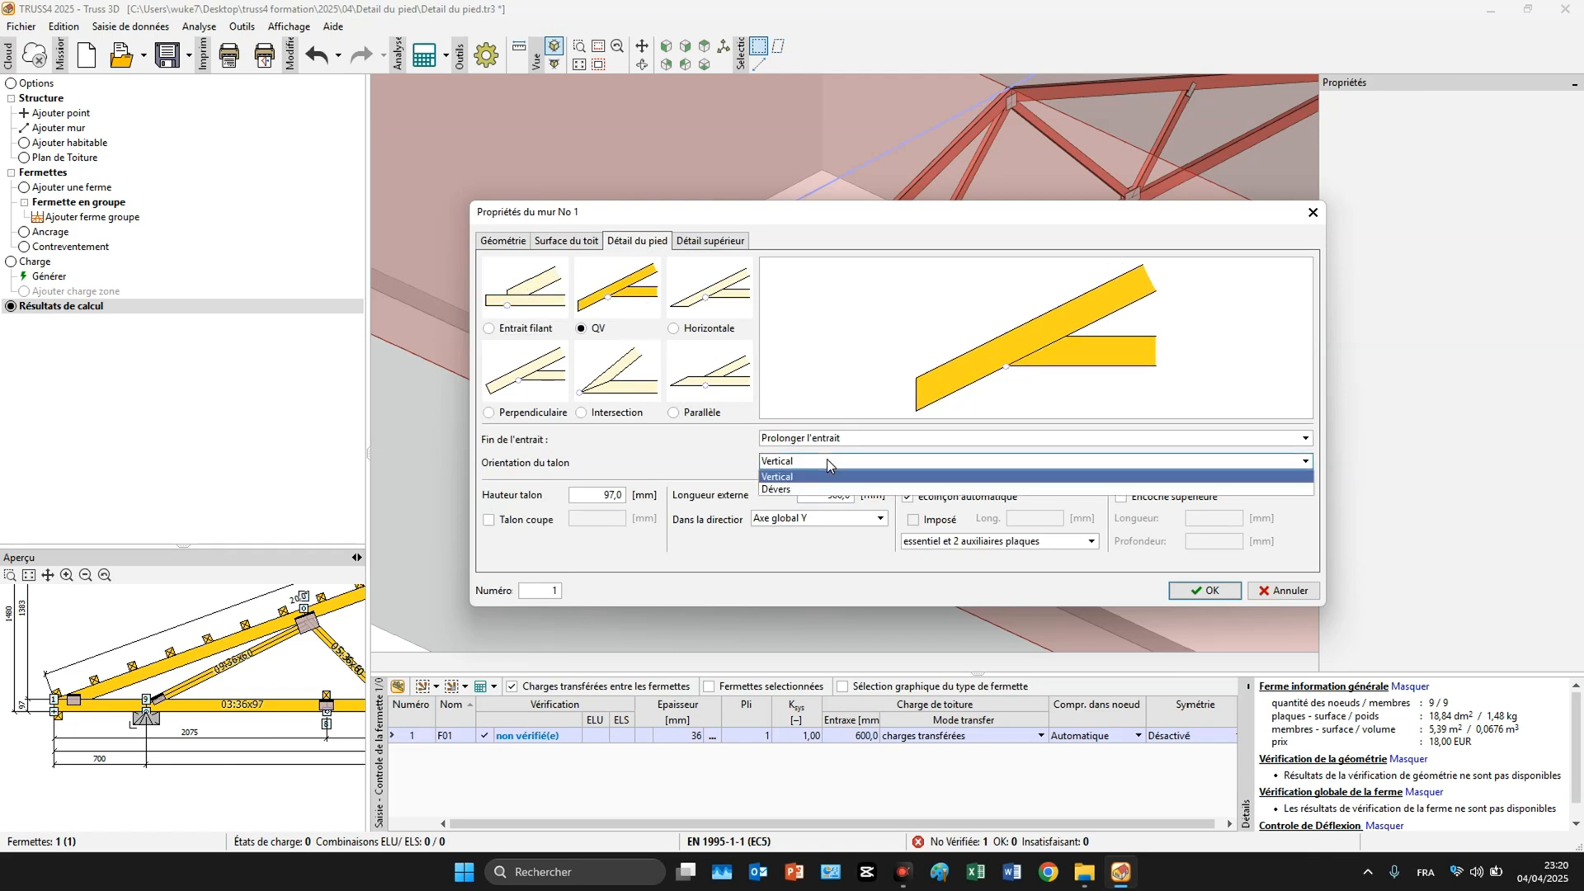
click(809, 489)
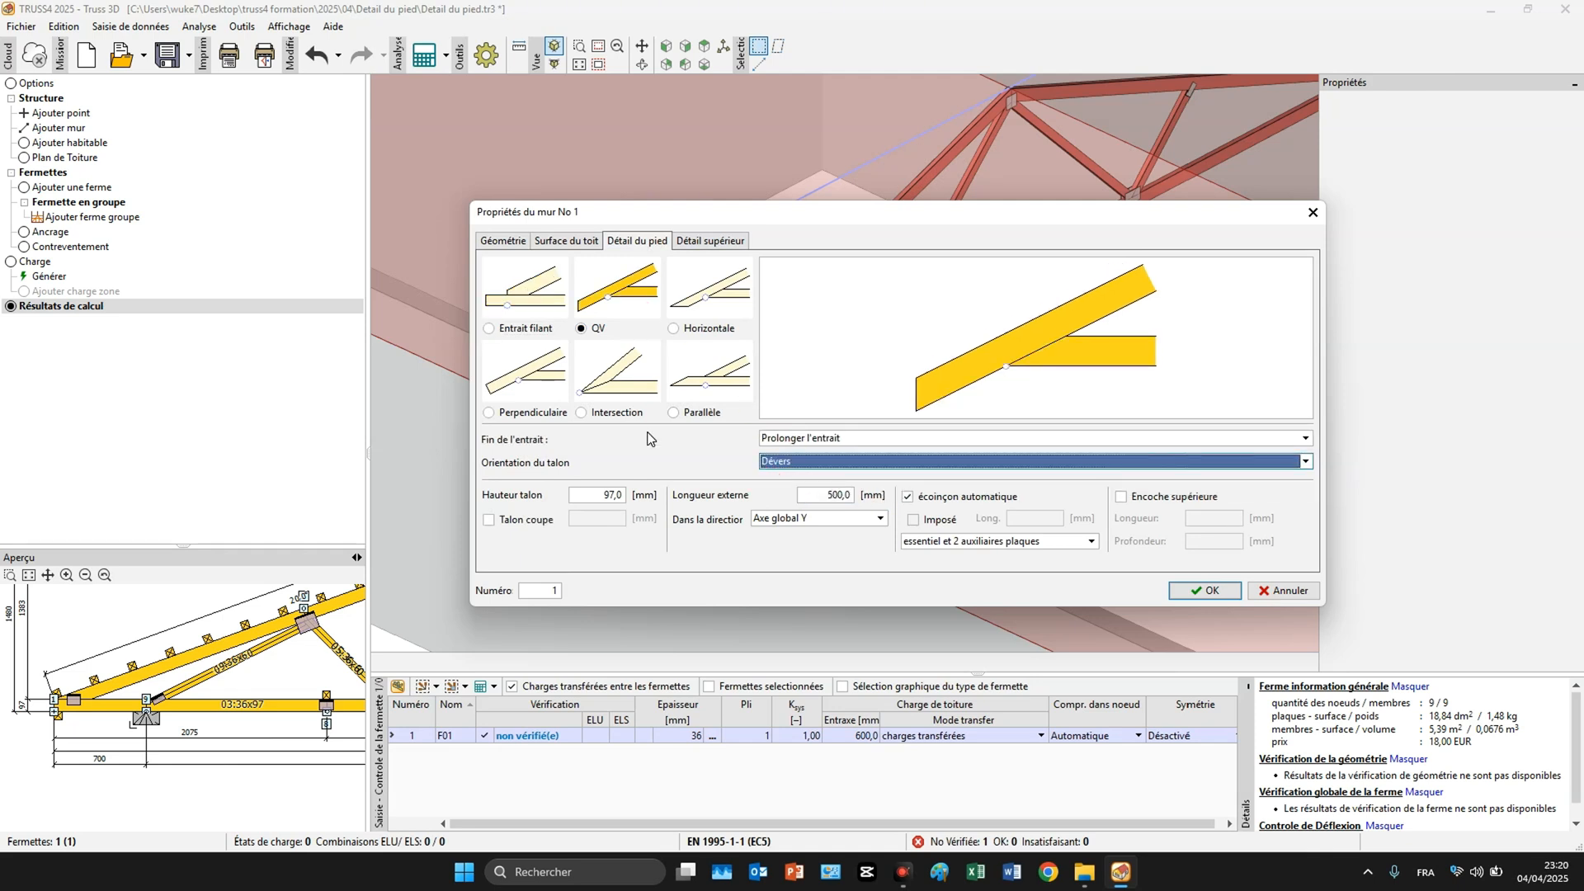
click(1203, 590)
Regenerate truss F01 with the QV foot detail and inspect the overhanging heel at wall 1.
double_click(799, 319)
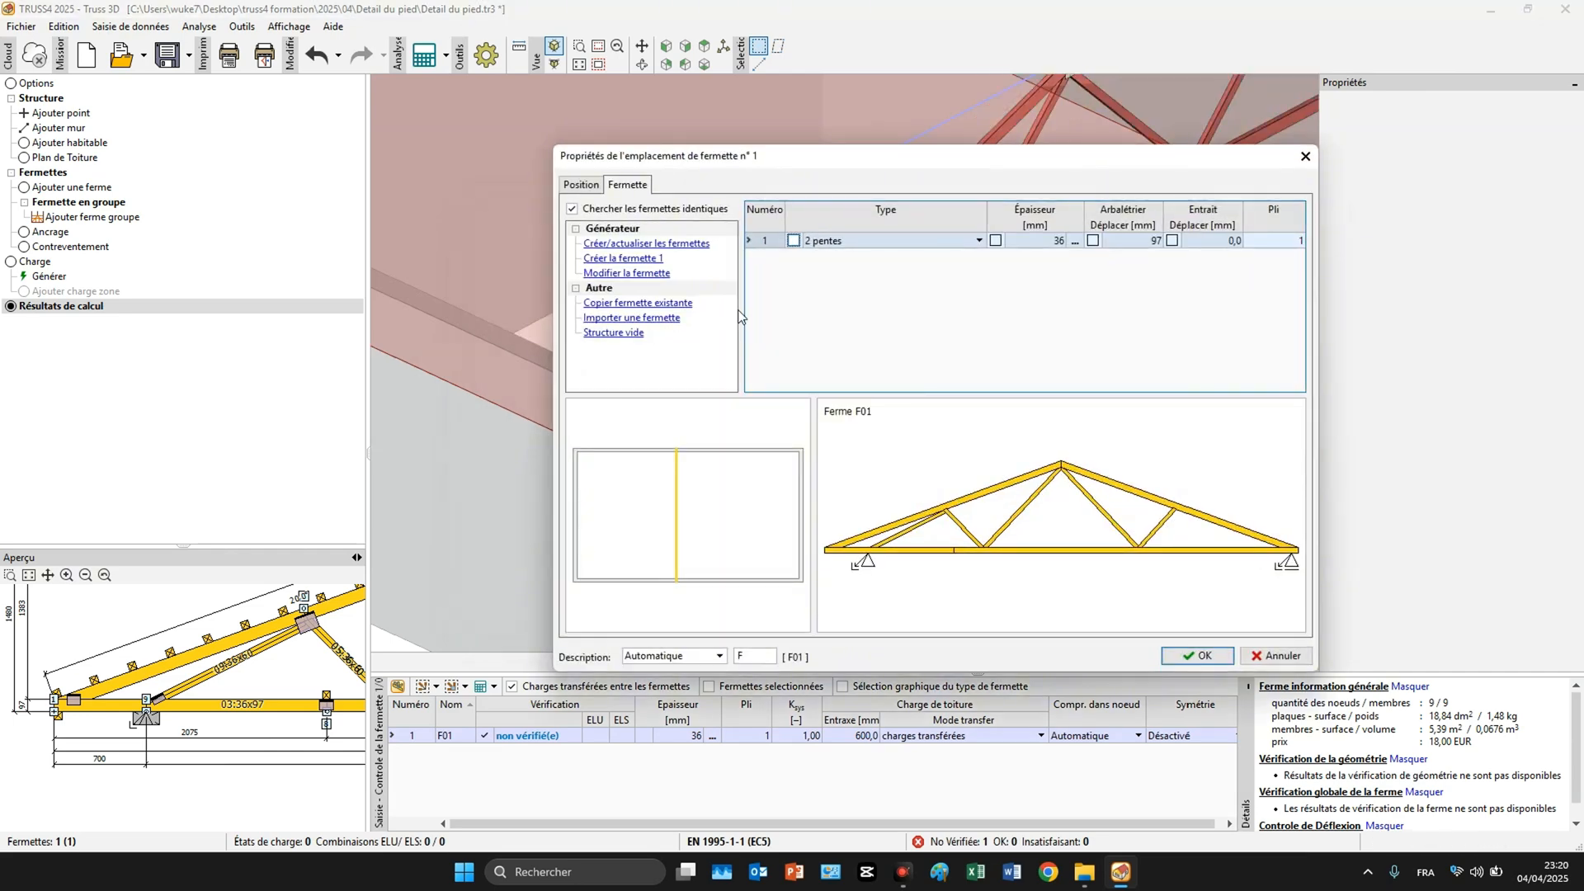
click(687, 244)
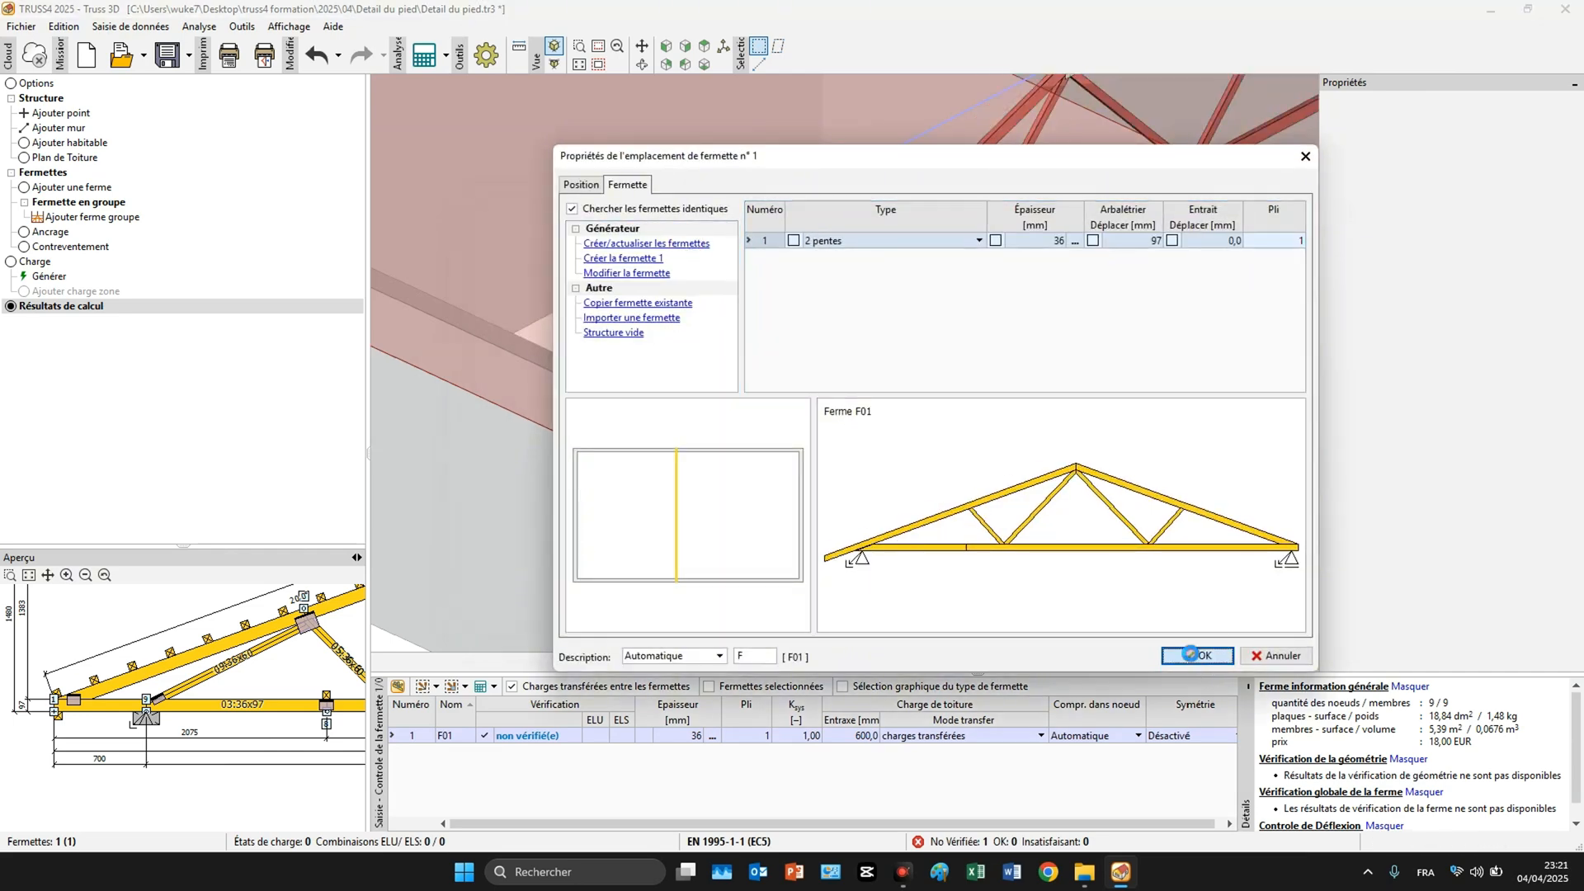
click(1190, 654)
scroll(627, 495, up, 5)
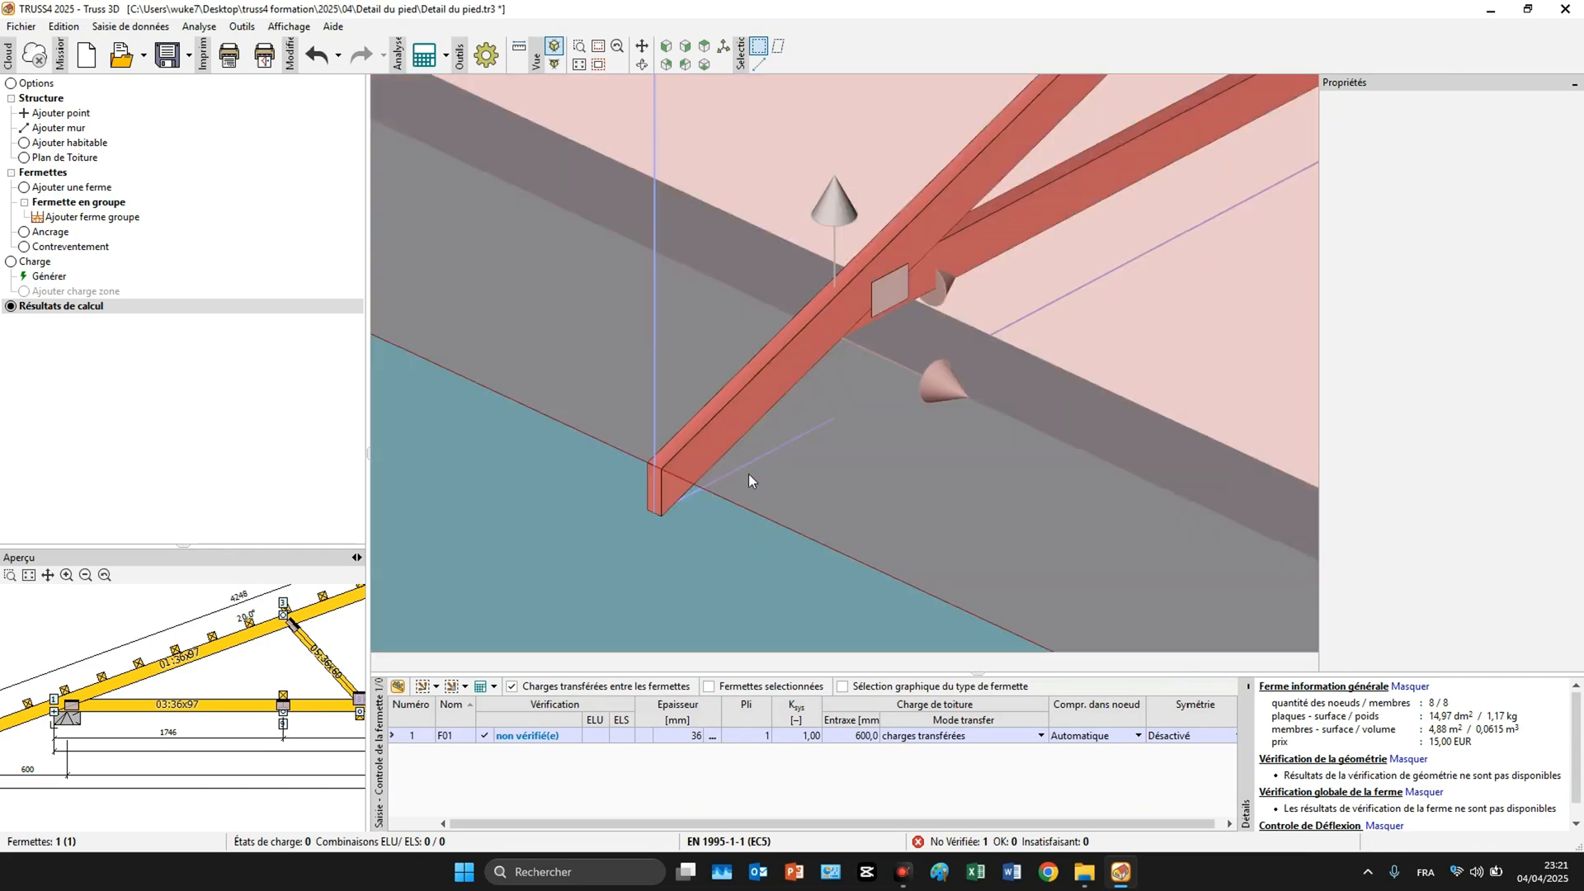
Enable Talon coupe in wall 1's QV foot detail and inspect the cut heel of truss F01.
double_click(684, 458)
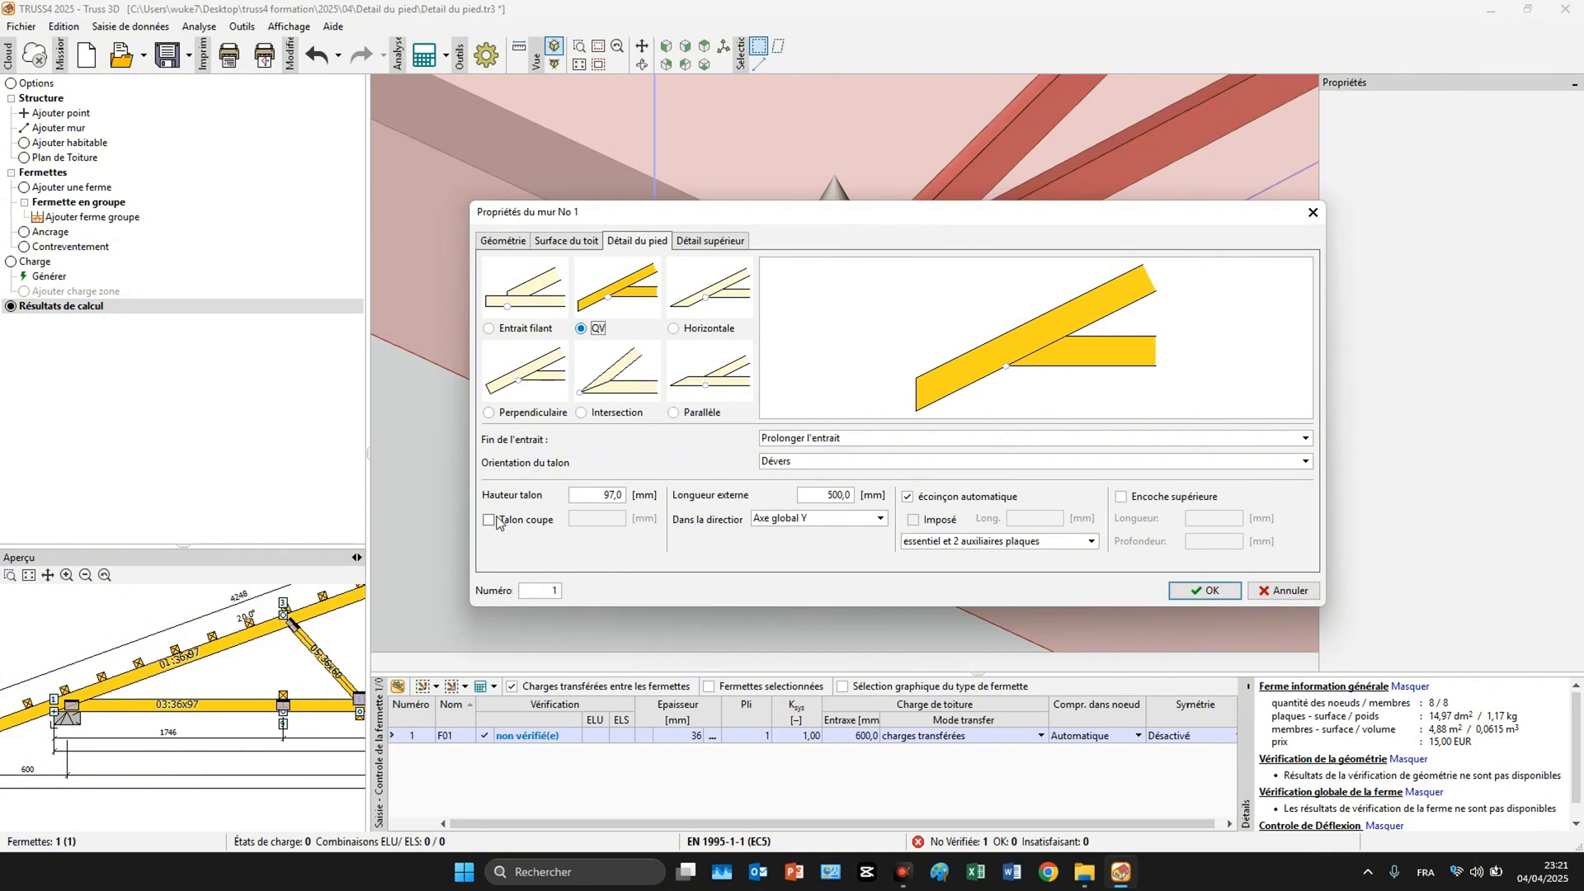
click(489, 520)
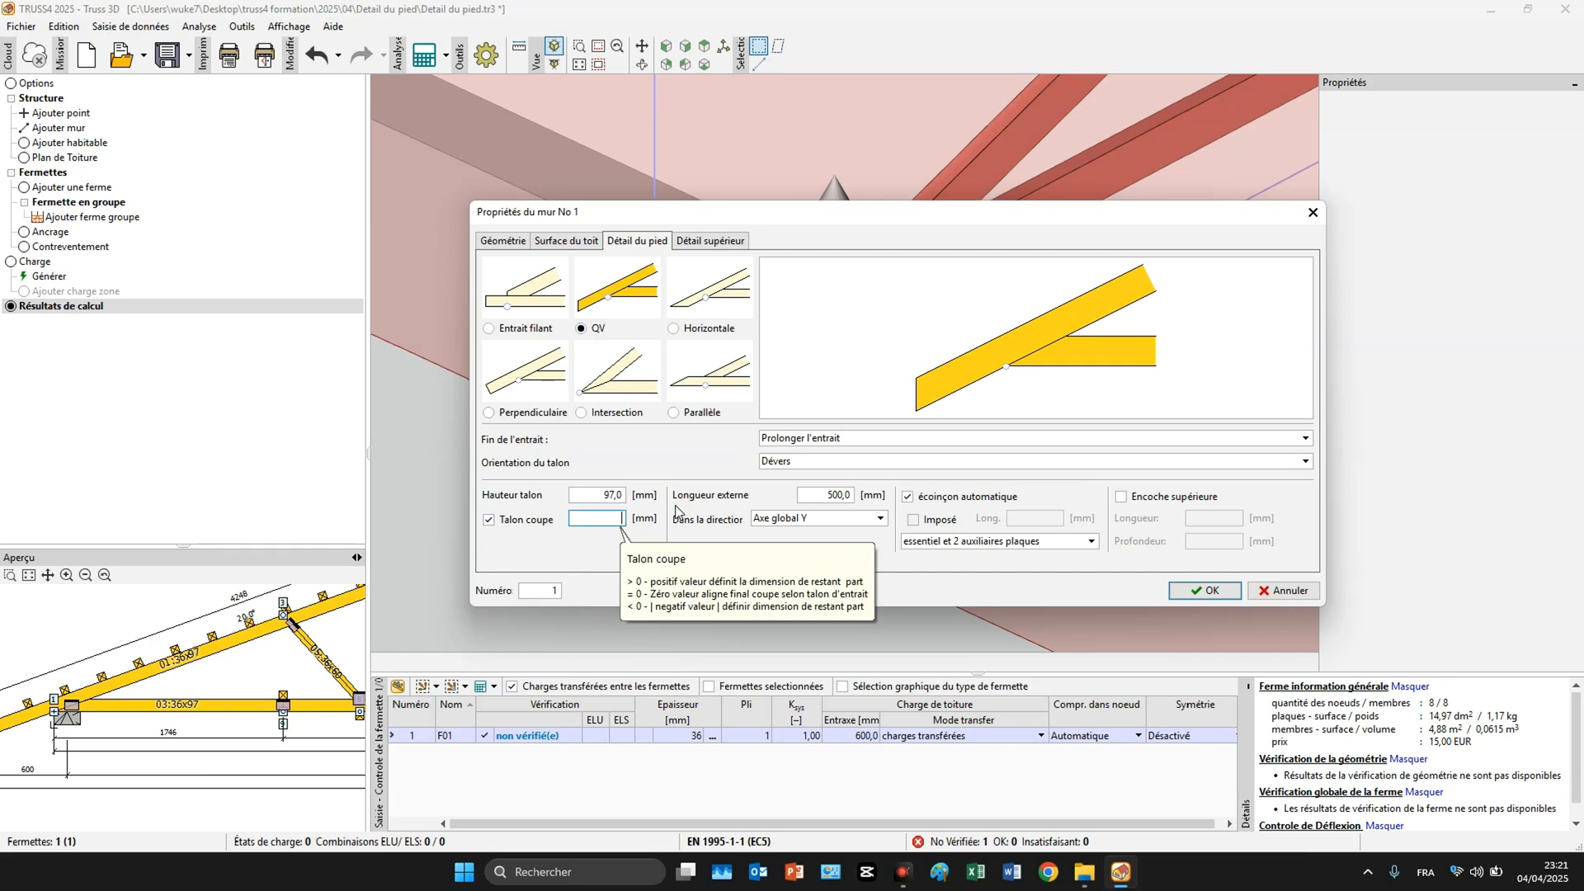
key(Return)
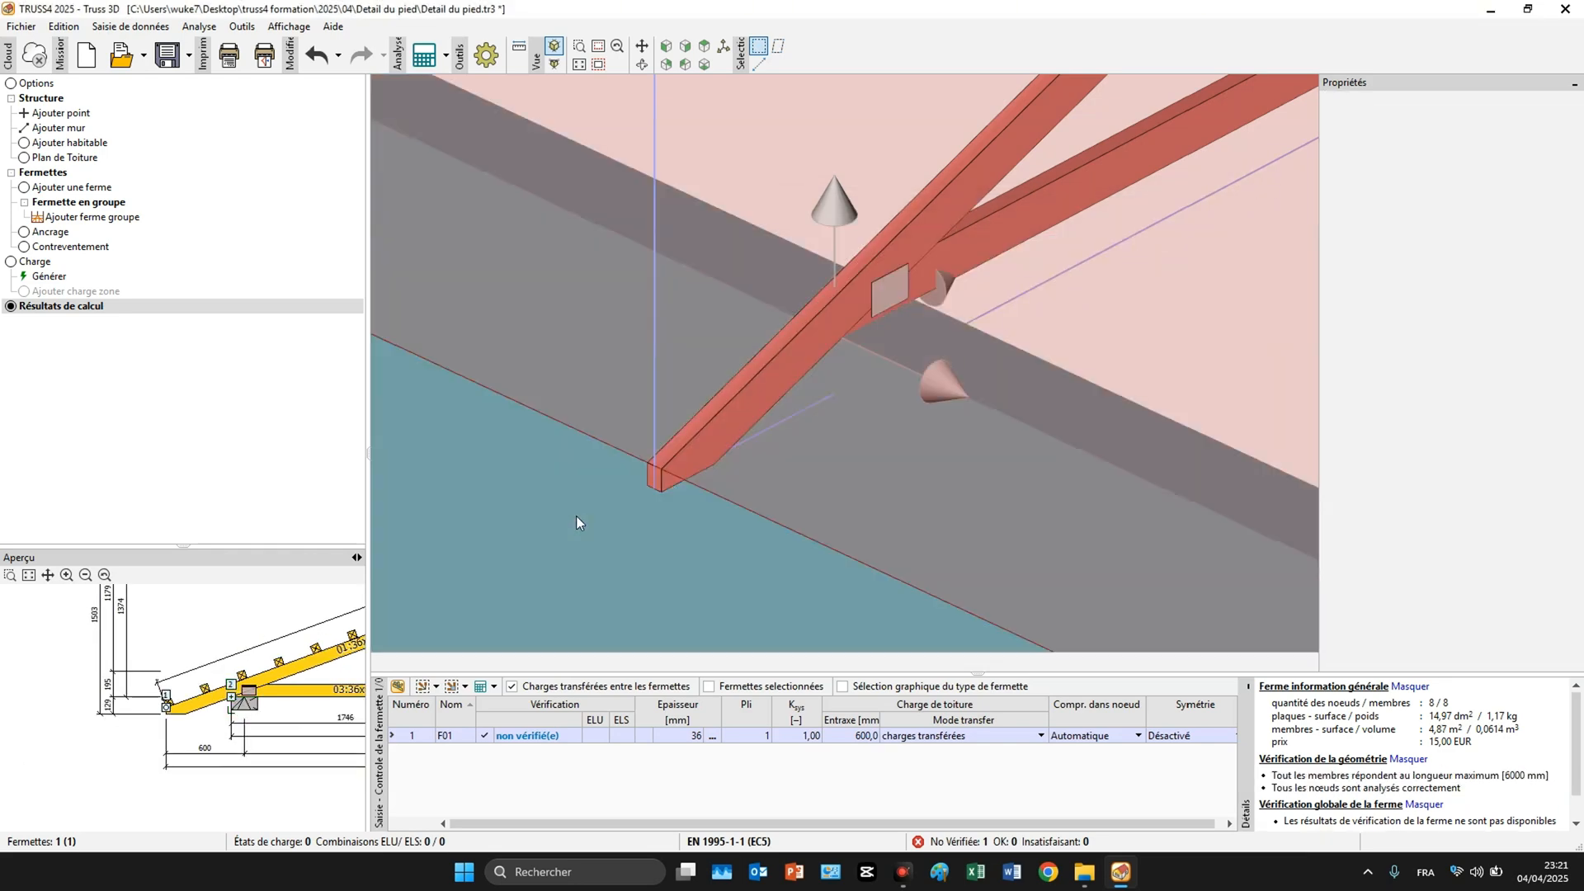
scroll(620, 513, up, 1)
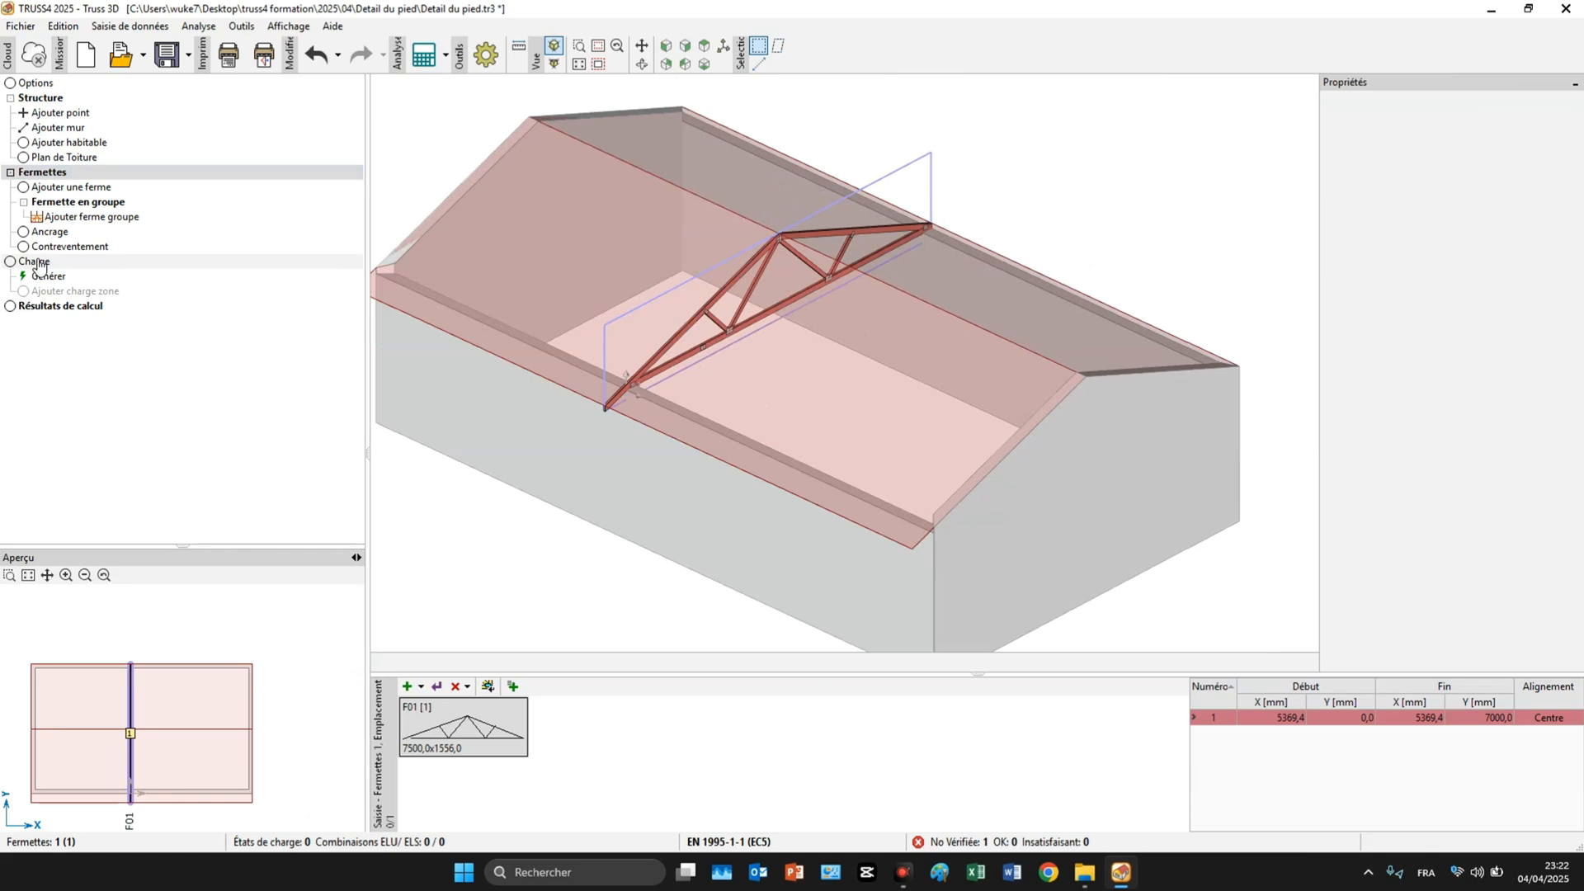
Set a 200 mm external length in the Entrait filant foot detail of truss F01's heel opposite wall 1, within the calculation results.
click(37, 261)
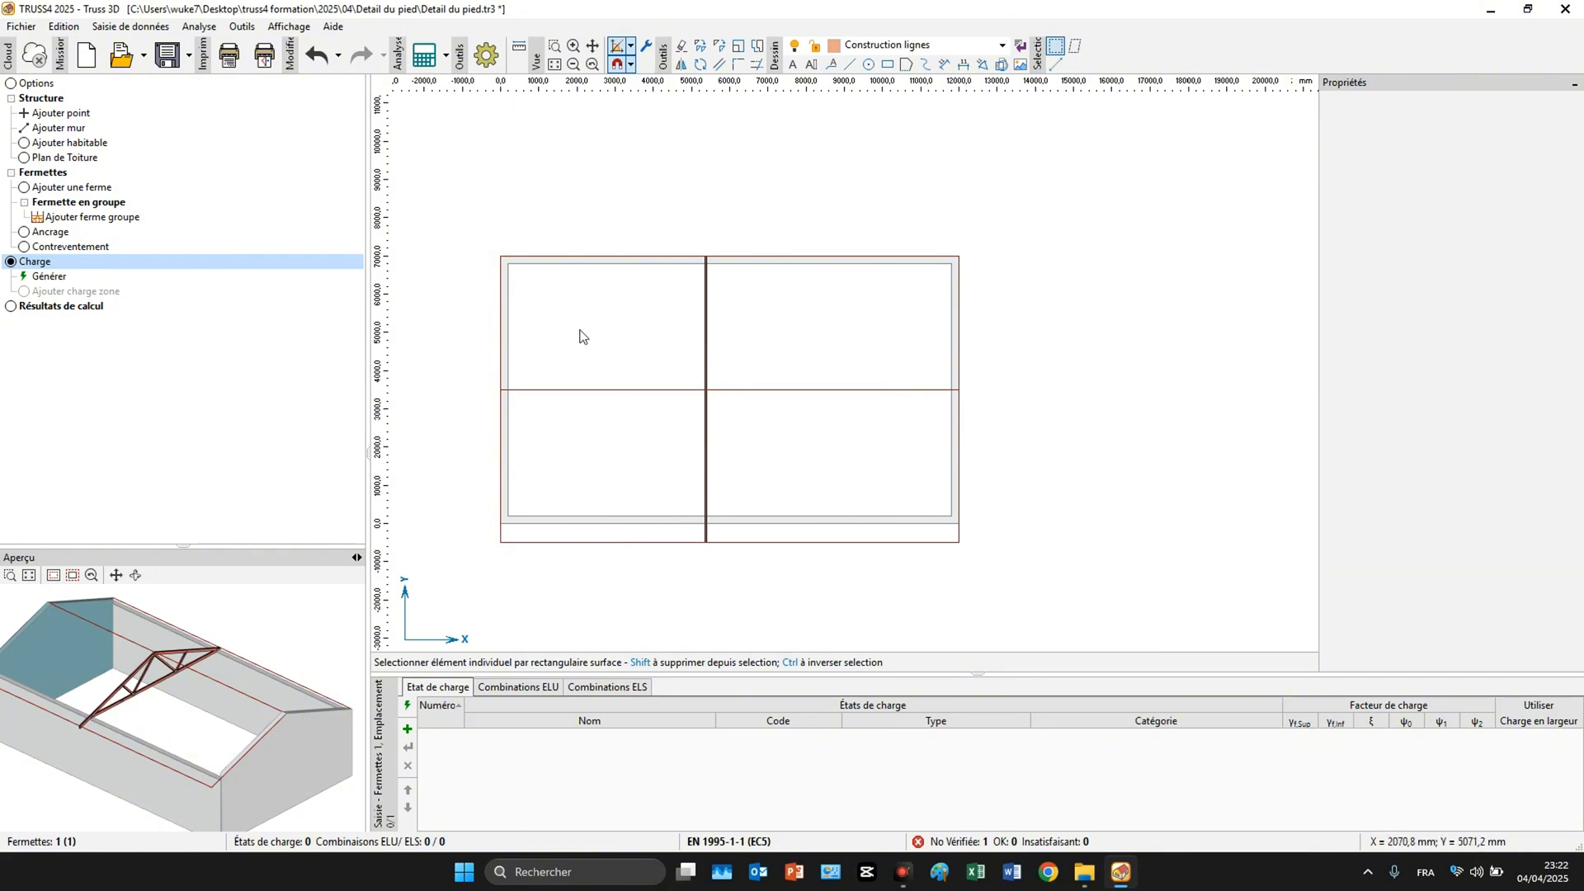
click(184, 307)
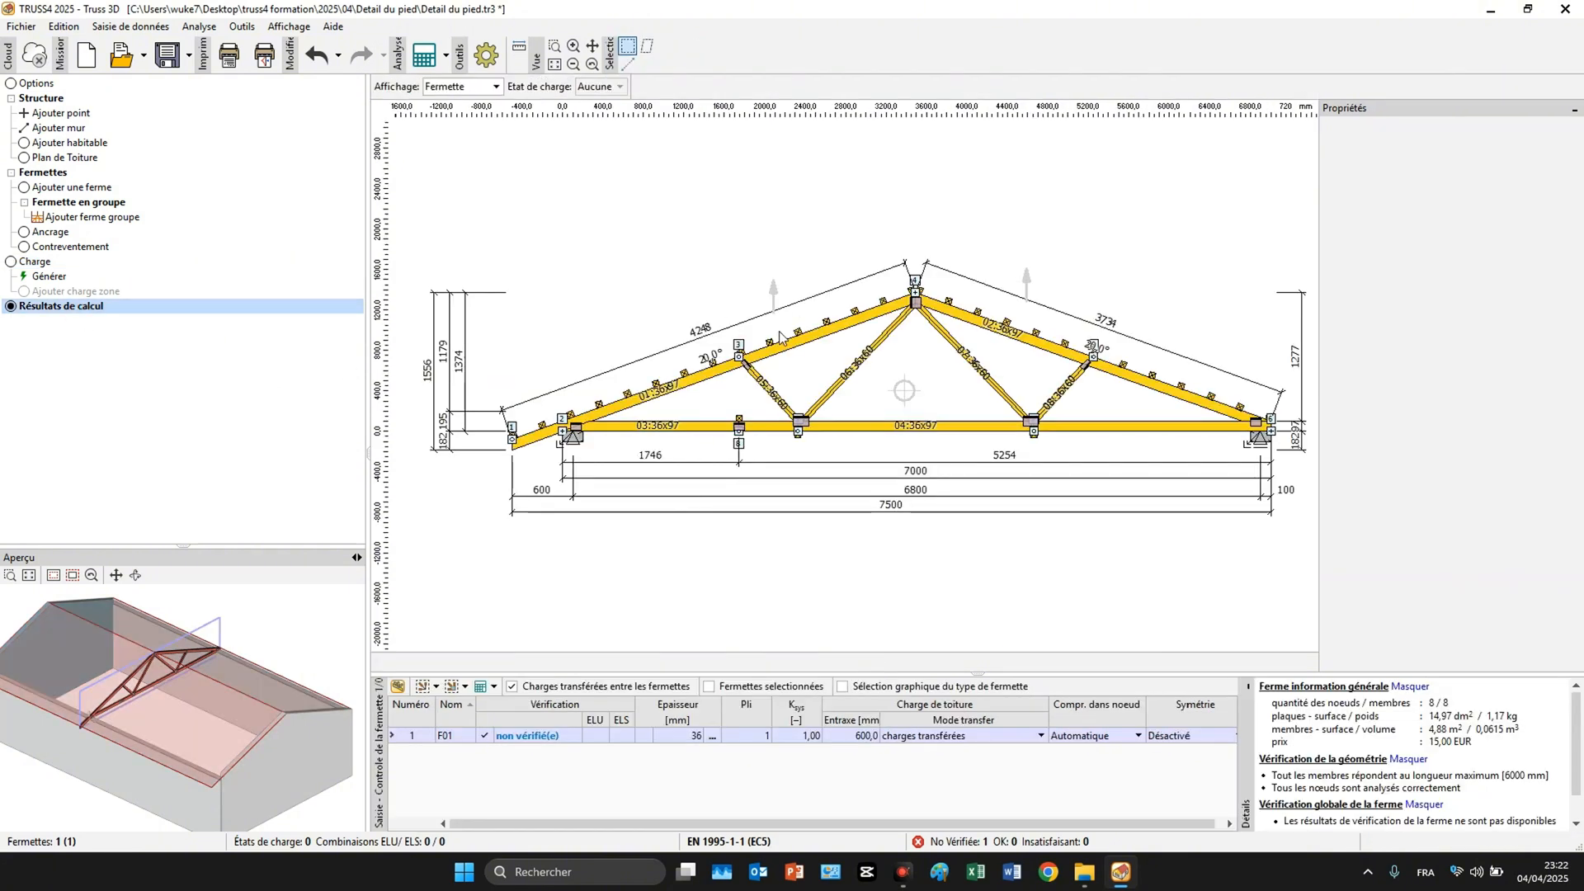
scroll(561, 425, up, 2)
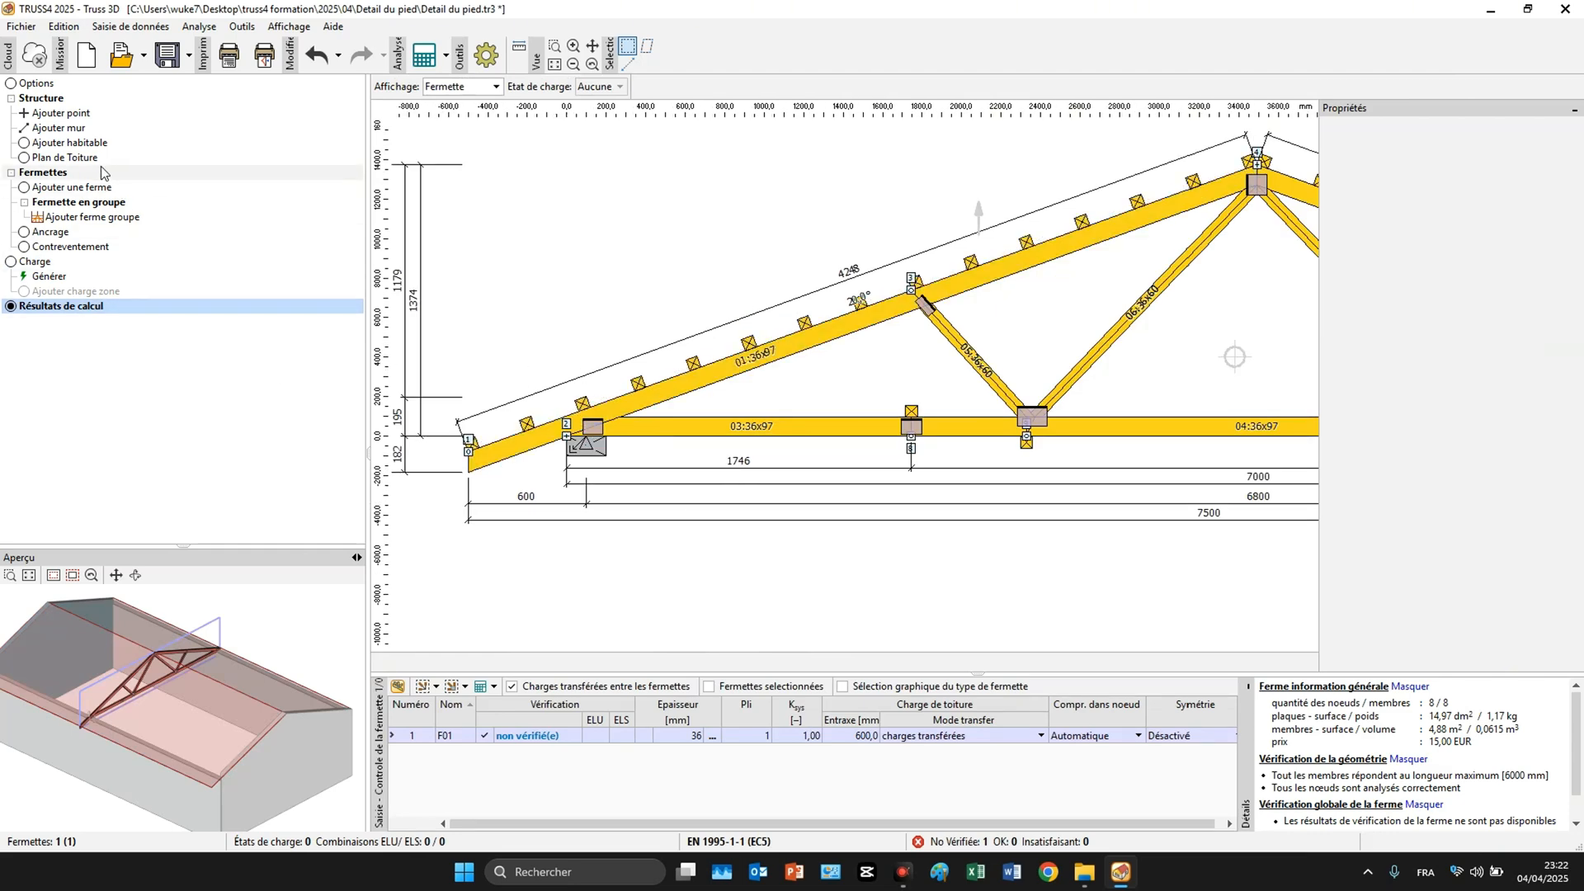
scroll(726, 404, down, 1)
middle_drag(1233, 320, 615, 299)
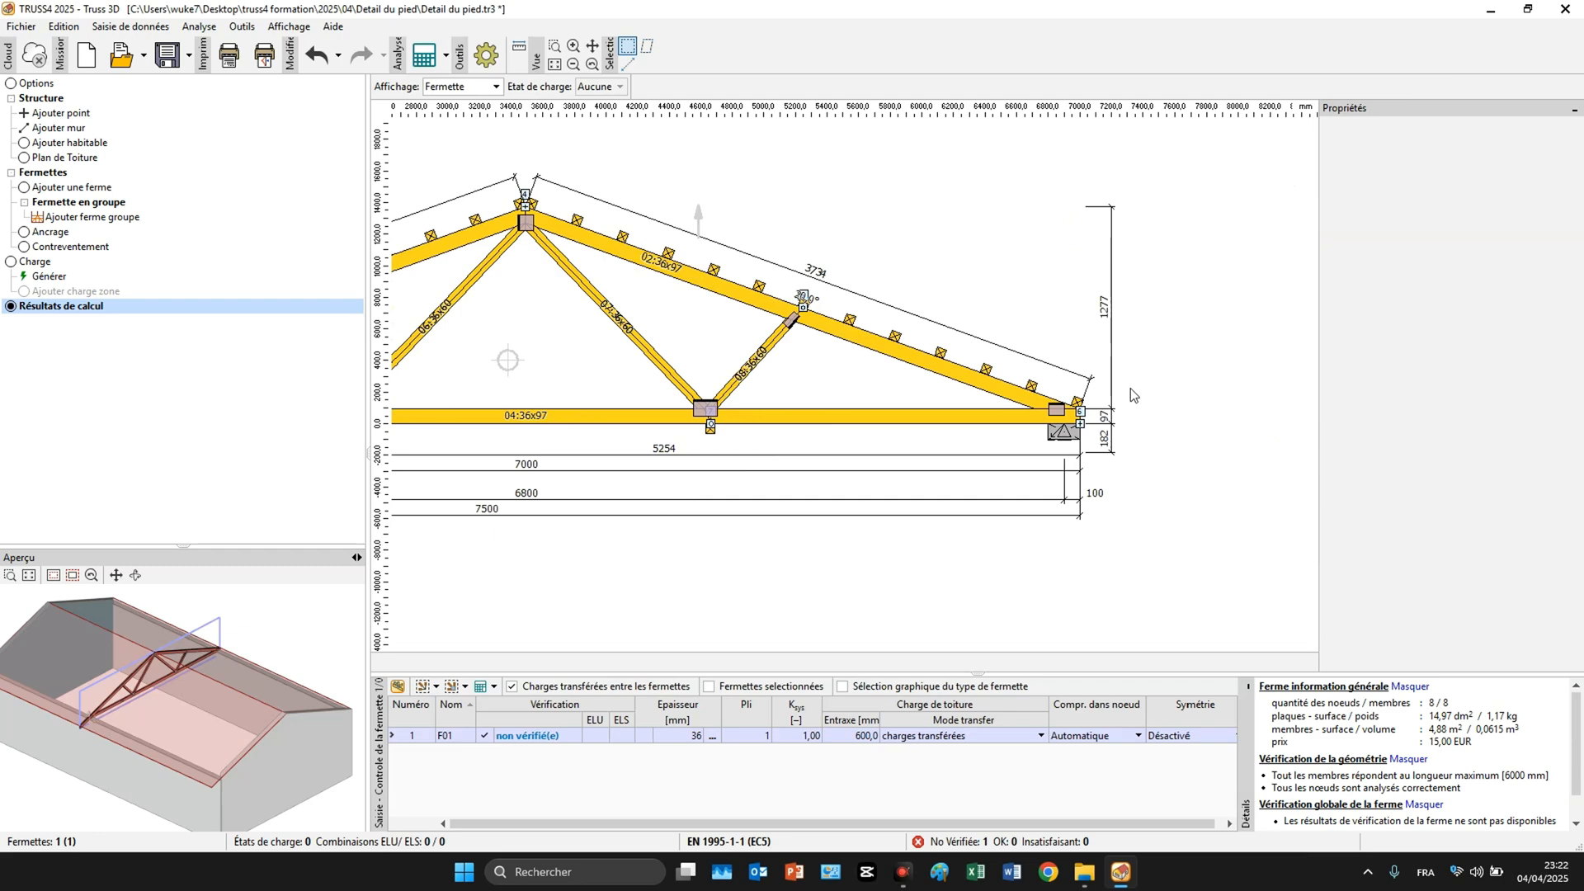
scroll(1098, 418, up, 6)
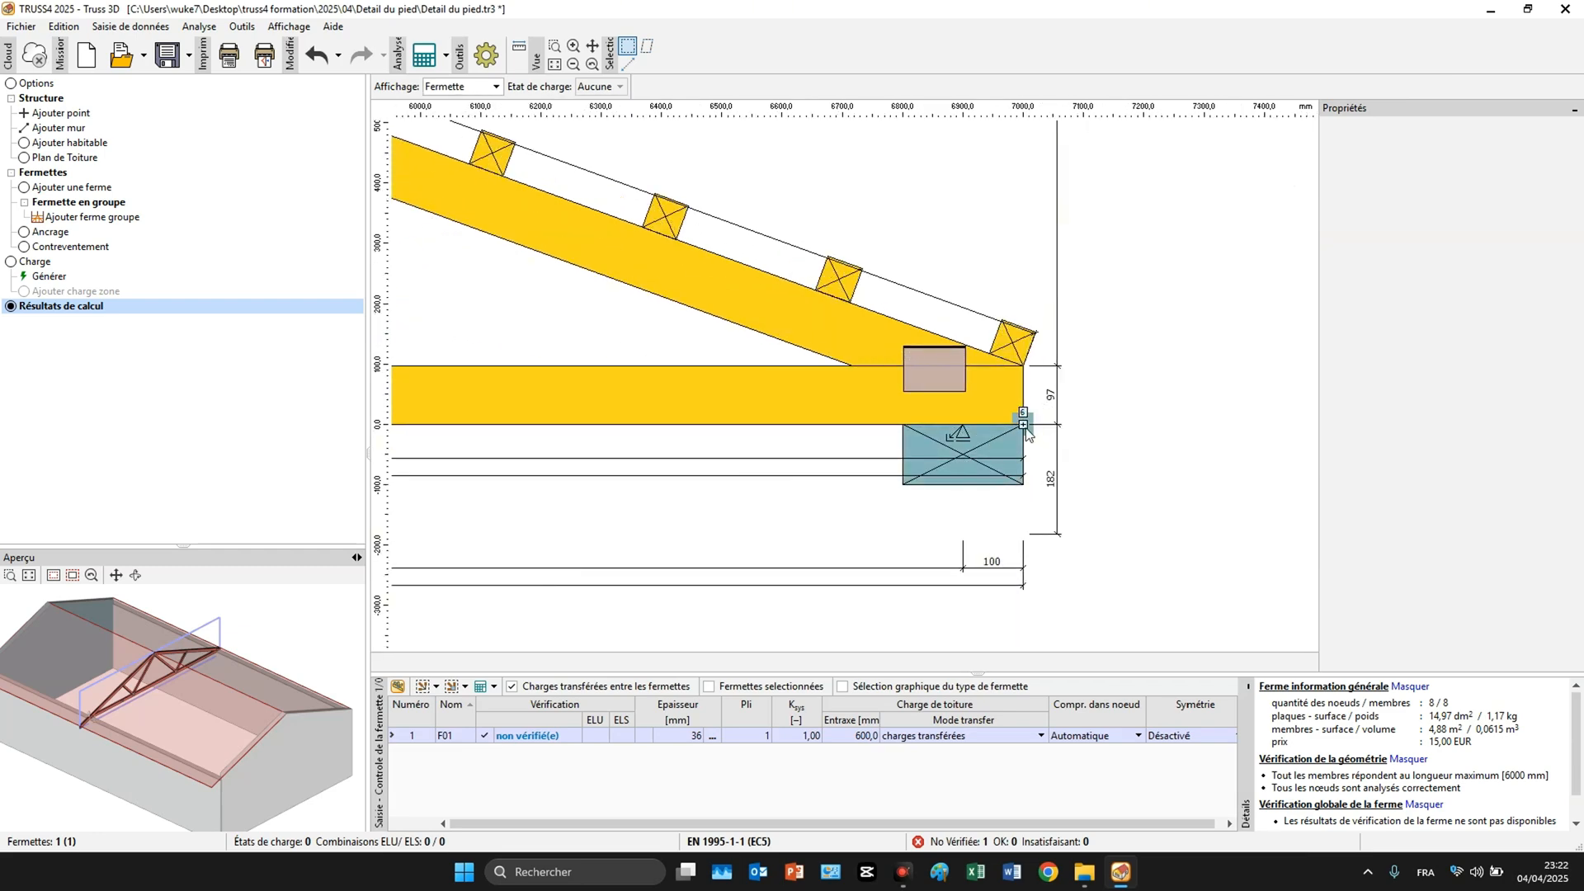
click(1026, 426)
double_click(1027, 427)
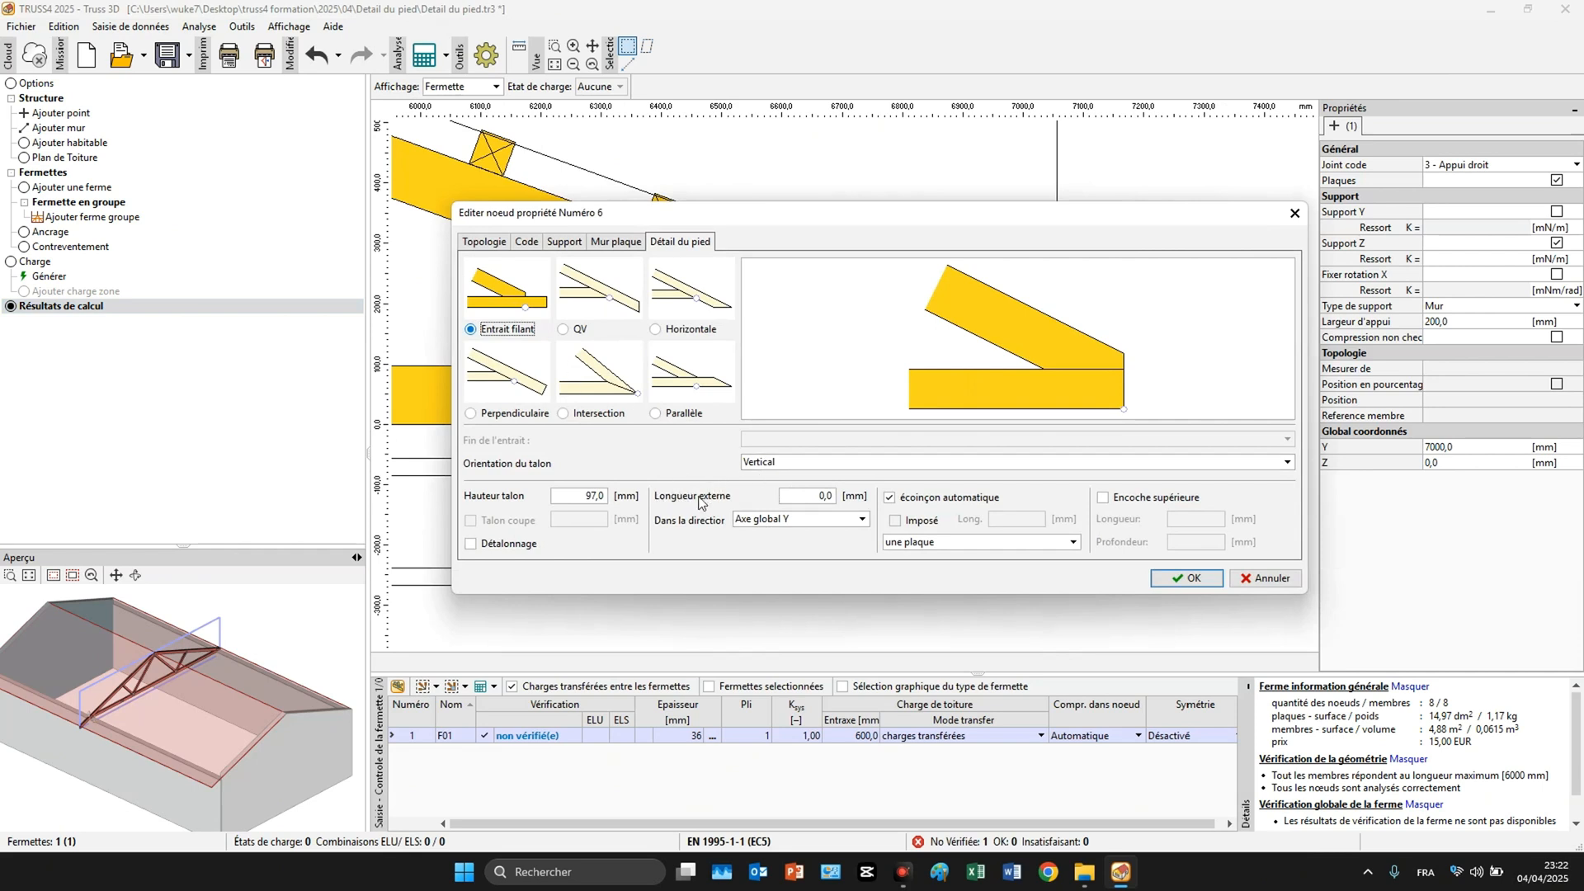
click(811, 495)
text(200)
click(1179, 580)
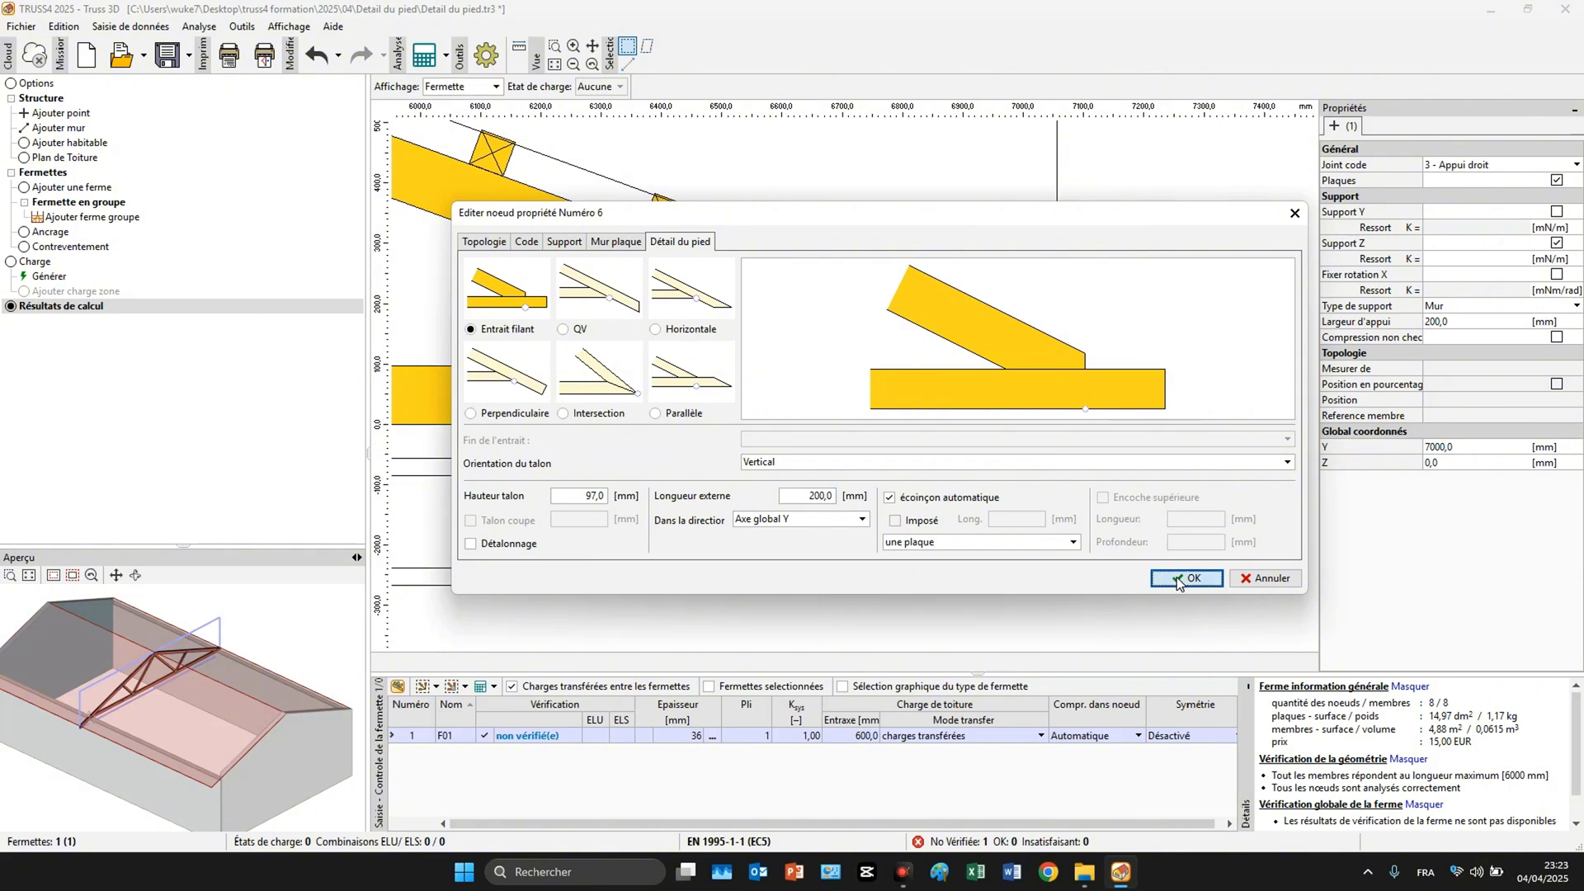
Change that heel's foot detail to QV with heel orientation Dévers and a 500 mm external length.
double_click(1025, 424)
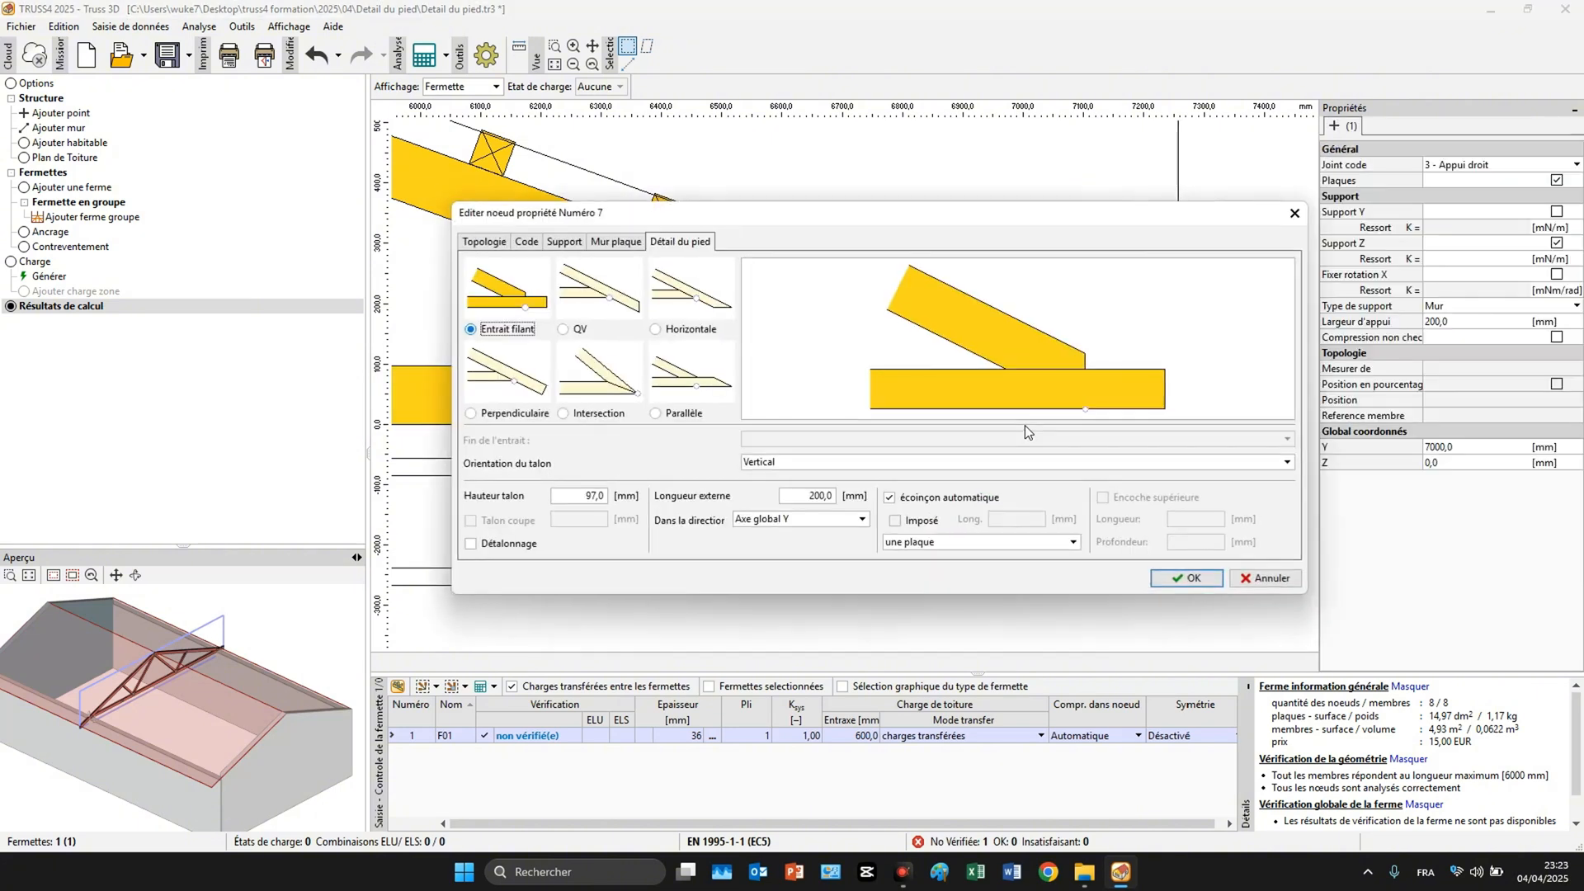
key(Right)
click(790, 464)
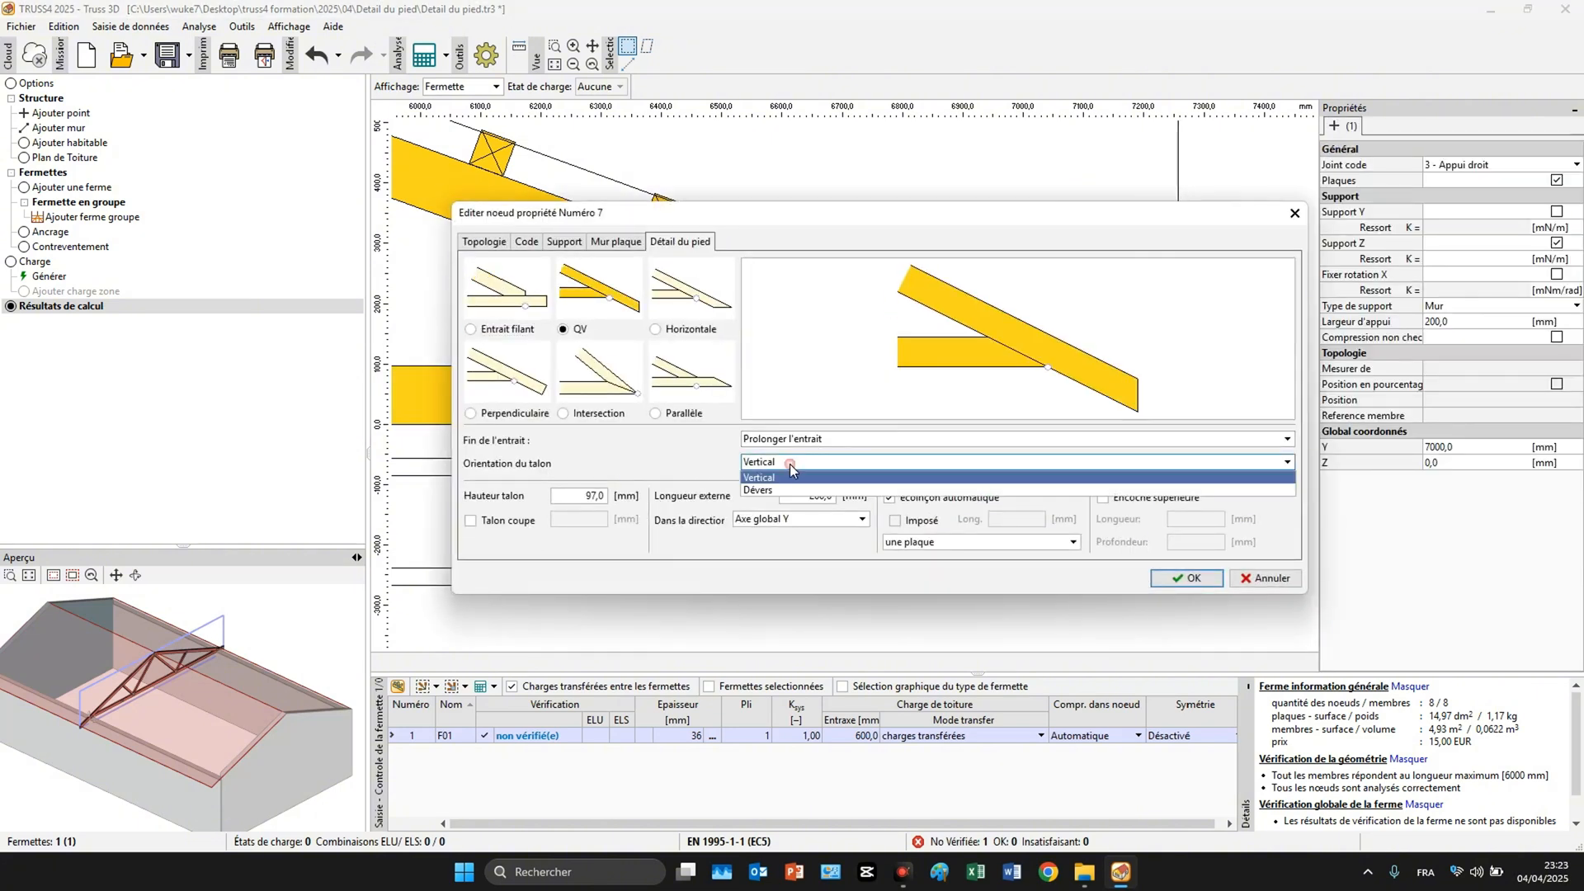
click(759, 490)
double_click(817, 496)
text(500)
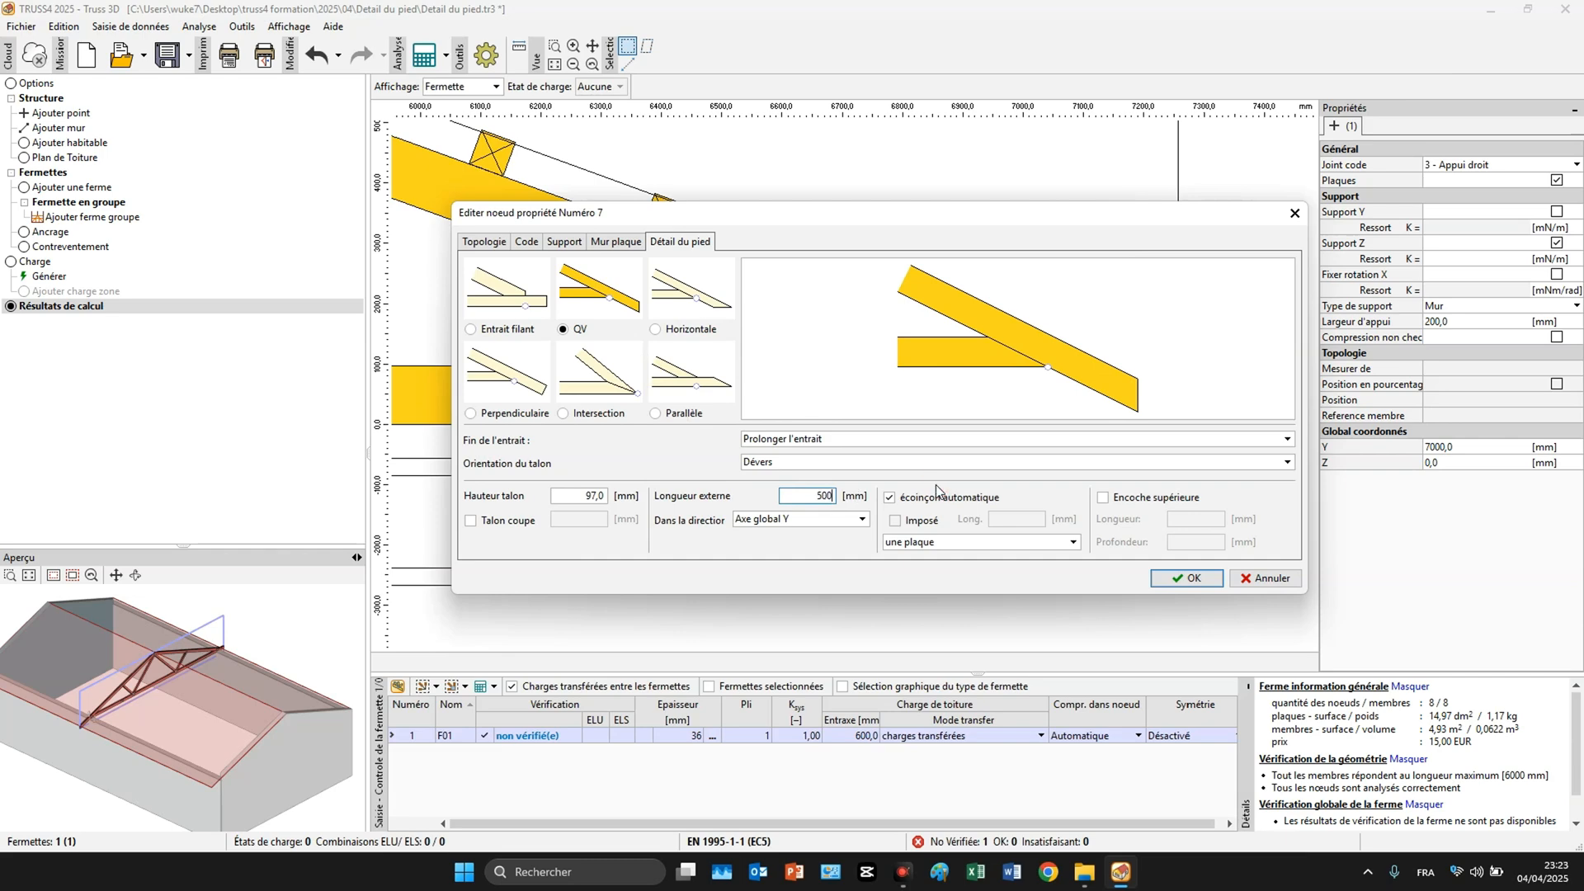
click(1176, 577)
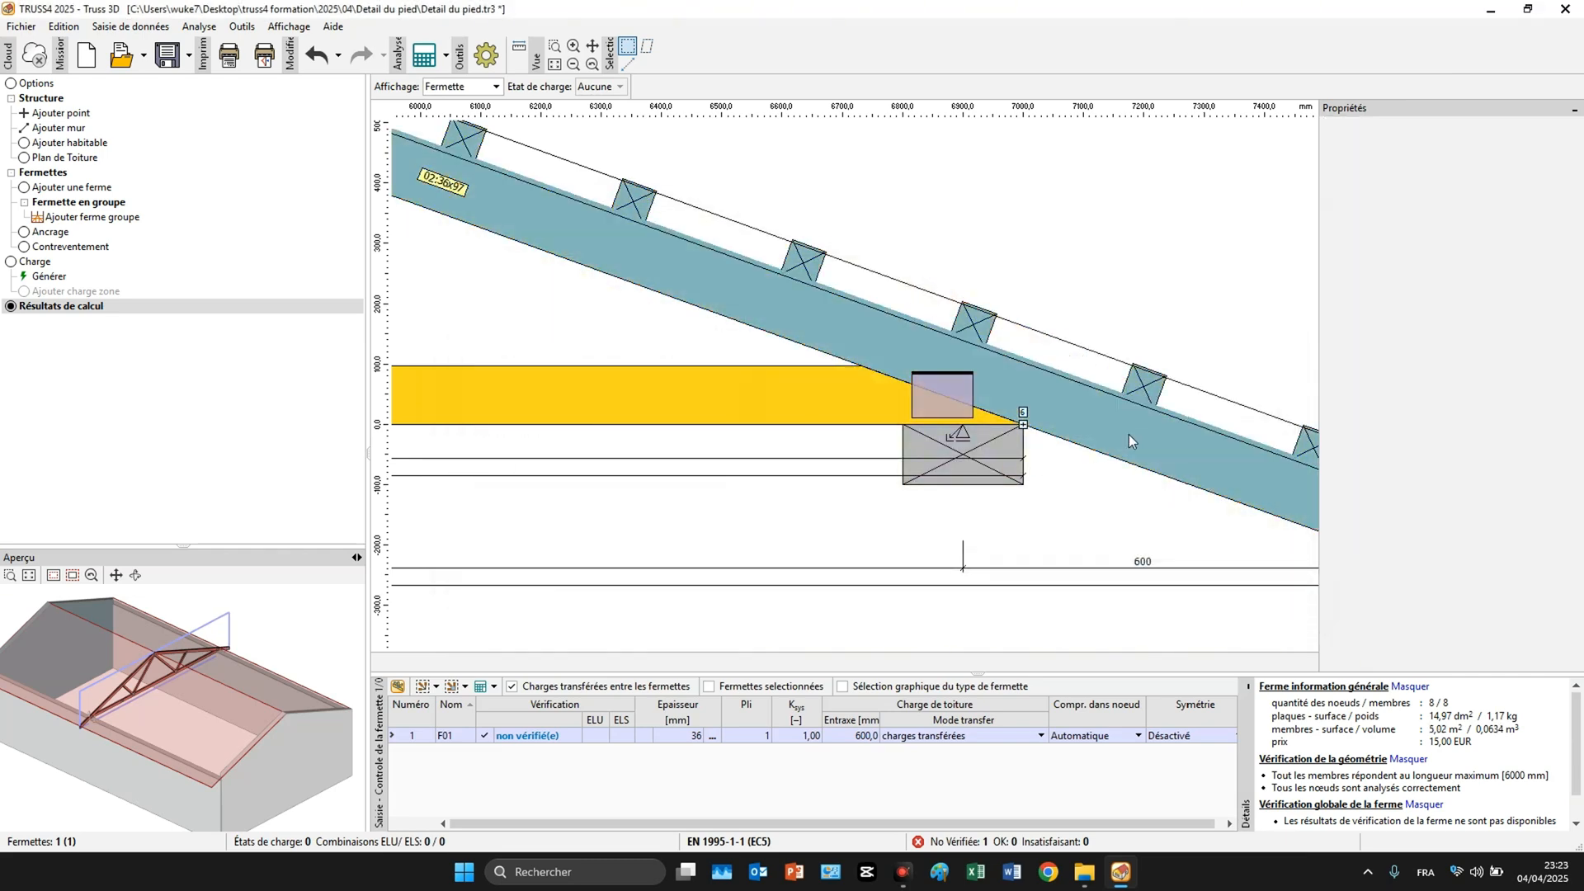
Enable Talon coupe at 50 mm in the QV foot detail opposite wall 1 and inspect the cut heel.
middle_drag(1129, 441, 1000, 469)
double_click(1000, 471)
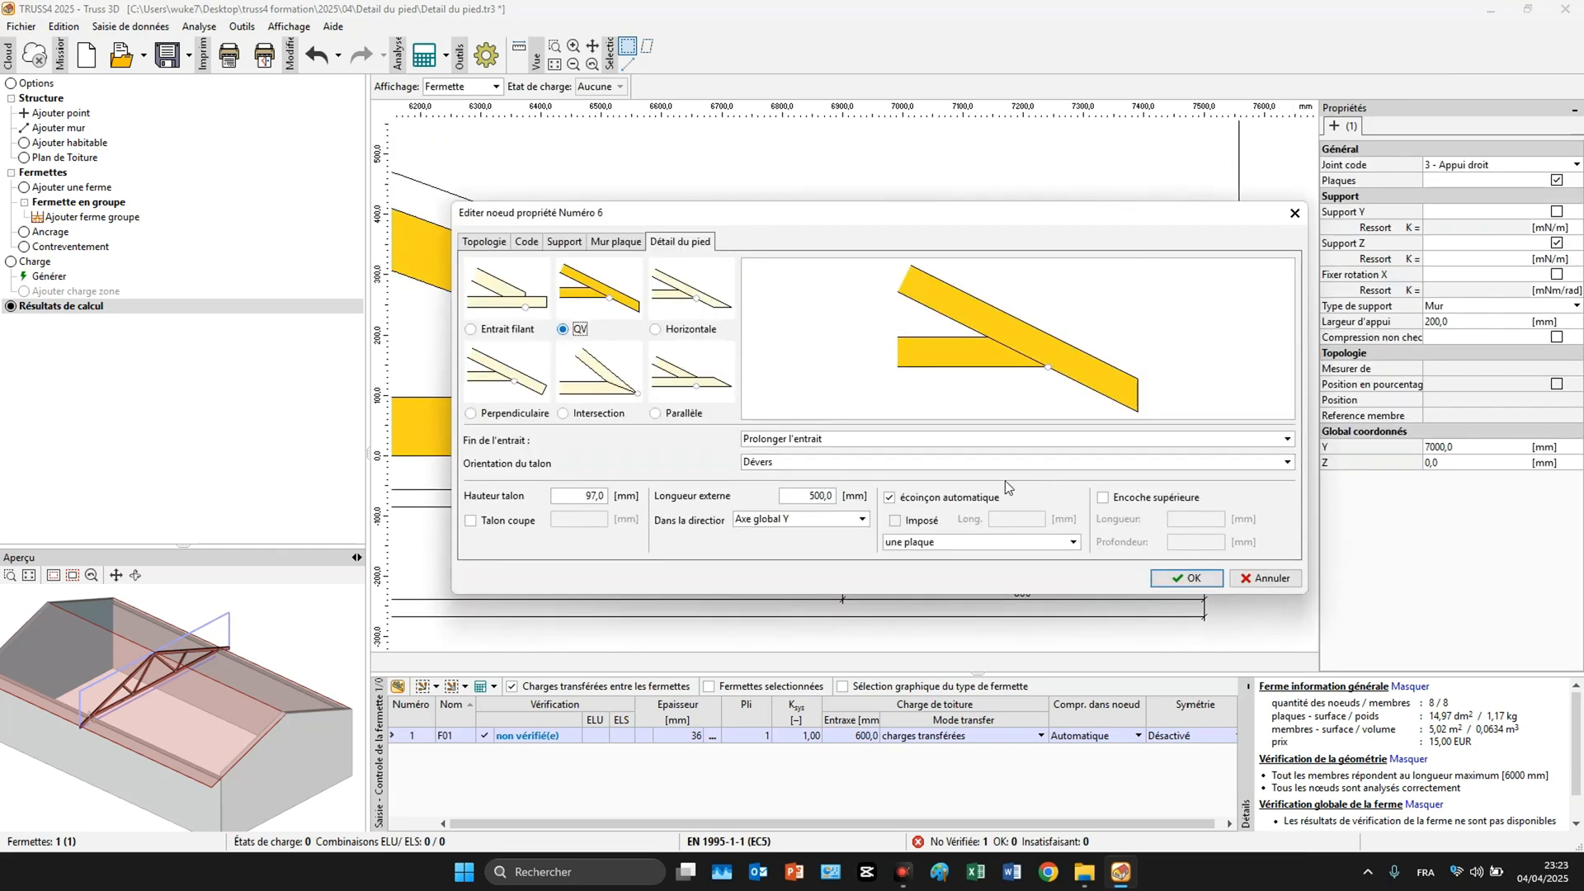
click(493, 529)
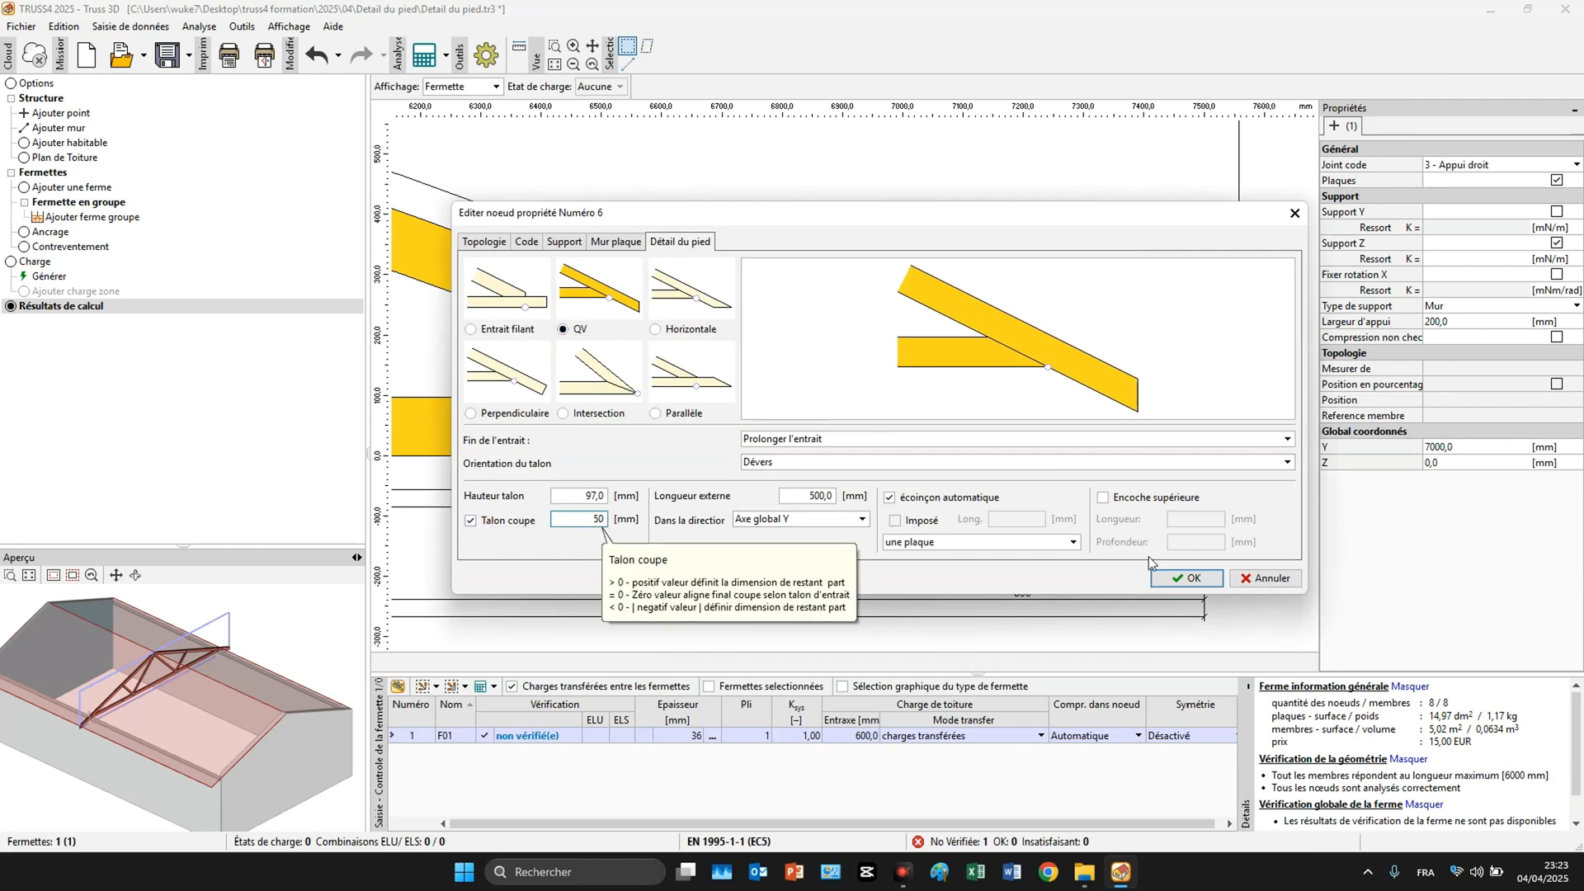
click(1188, 578)
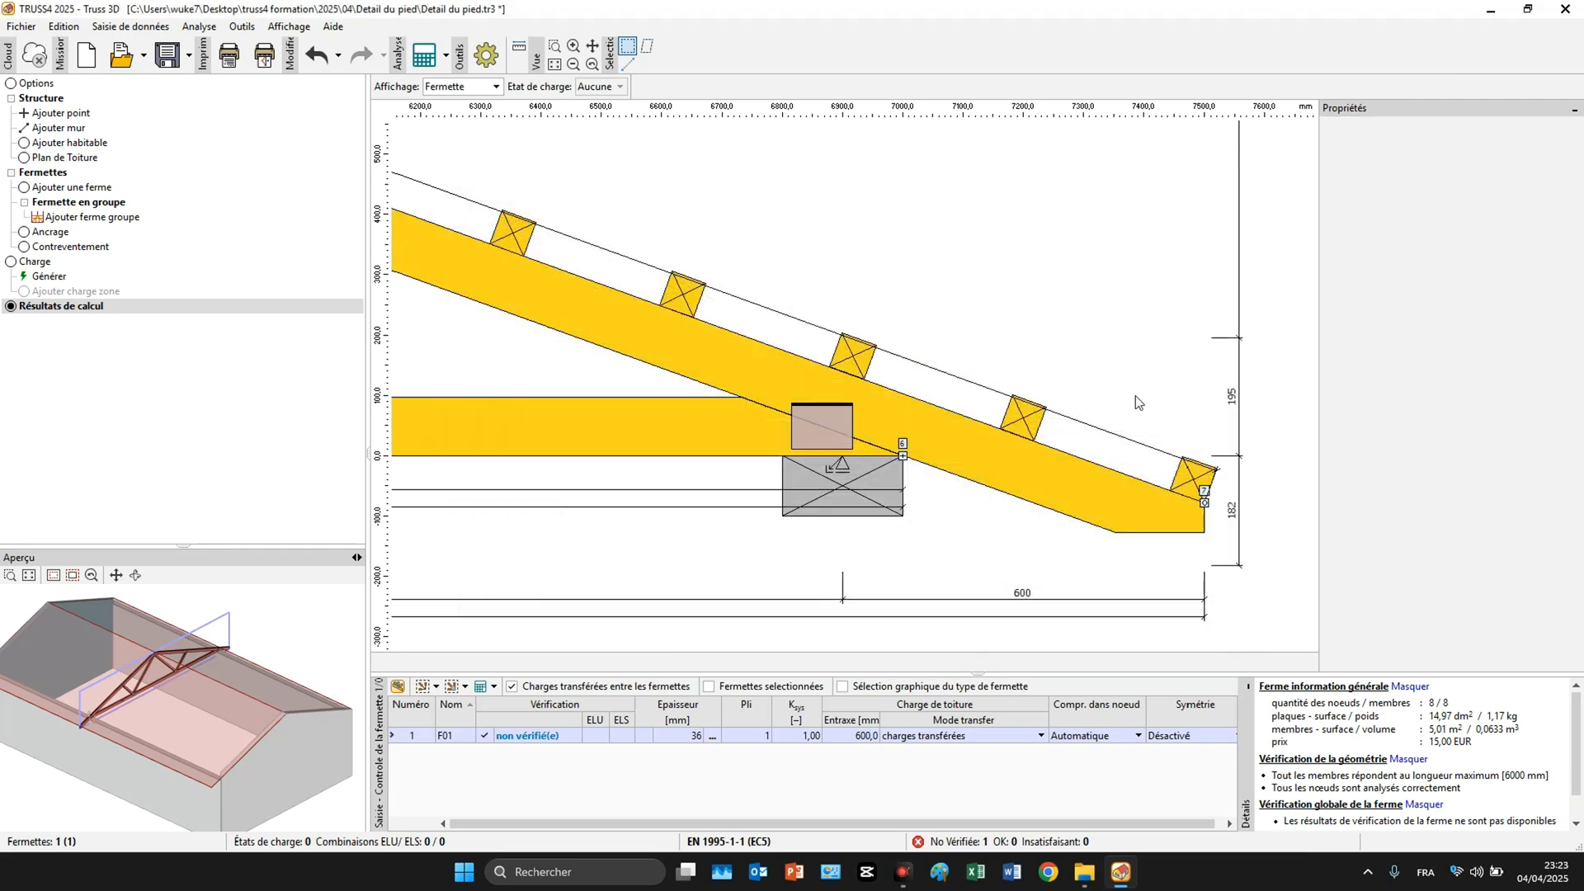
scroll(1135, 394, down, 1)
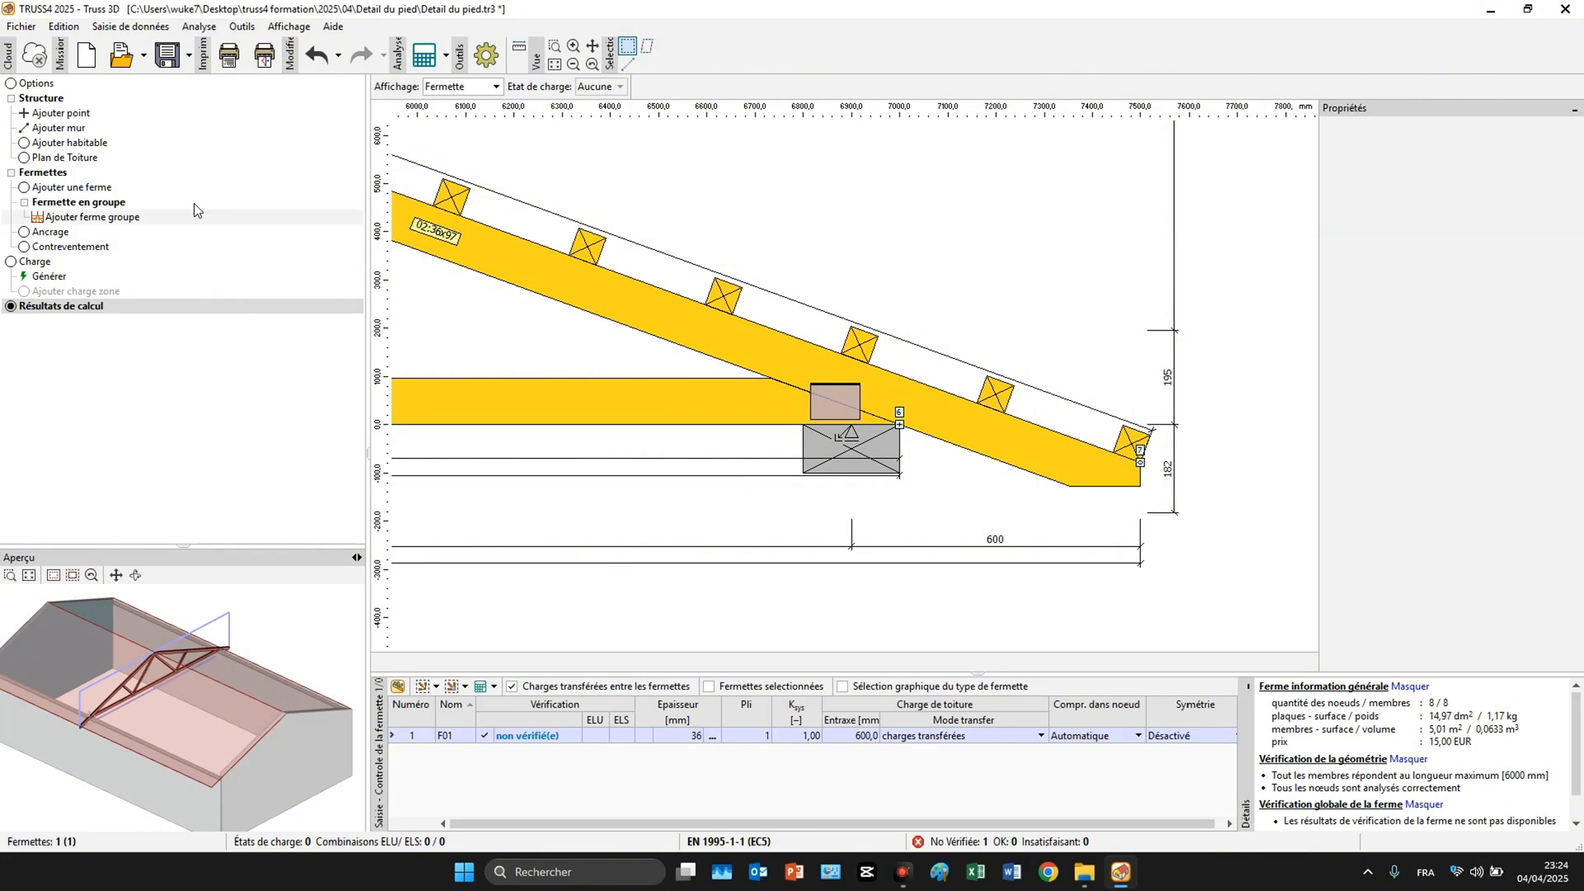
Review wall 1's internal length and its QV foot detail settings, including heel height and heel orientation.
click(150, 169)
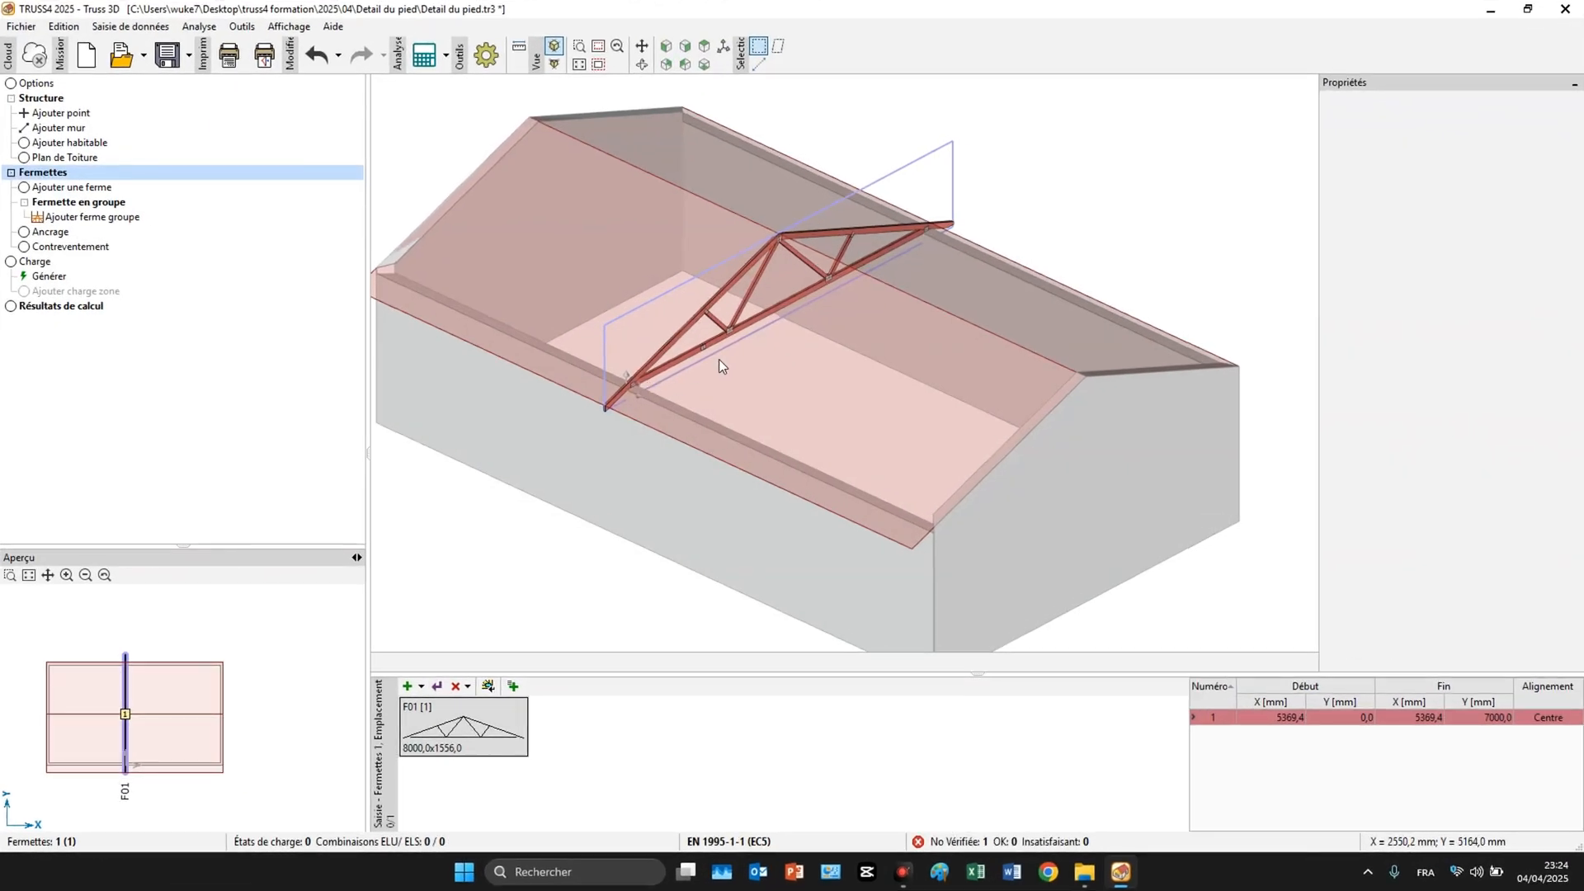
scroll(665, 434, up, 5)
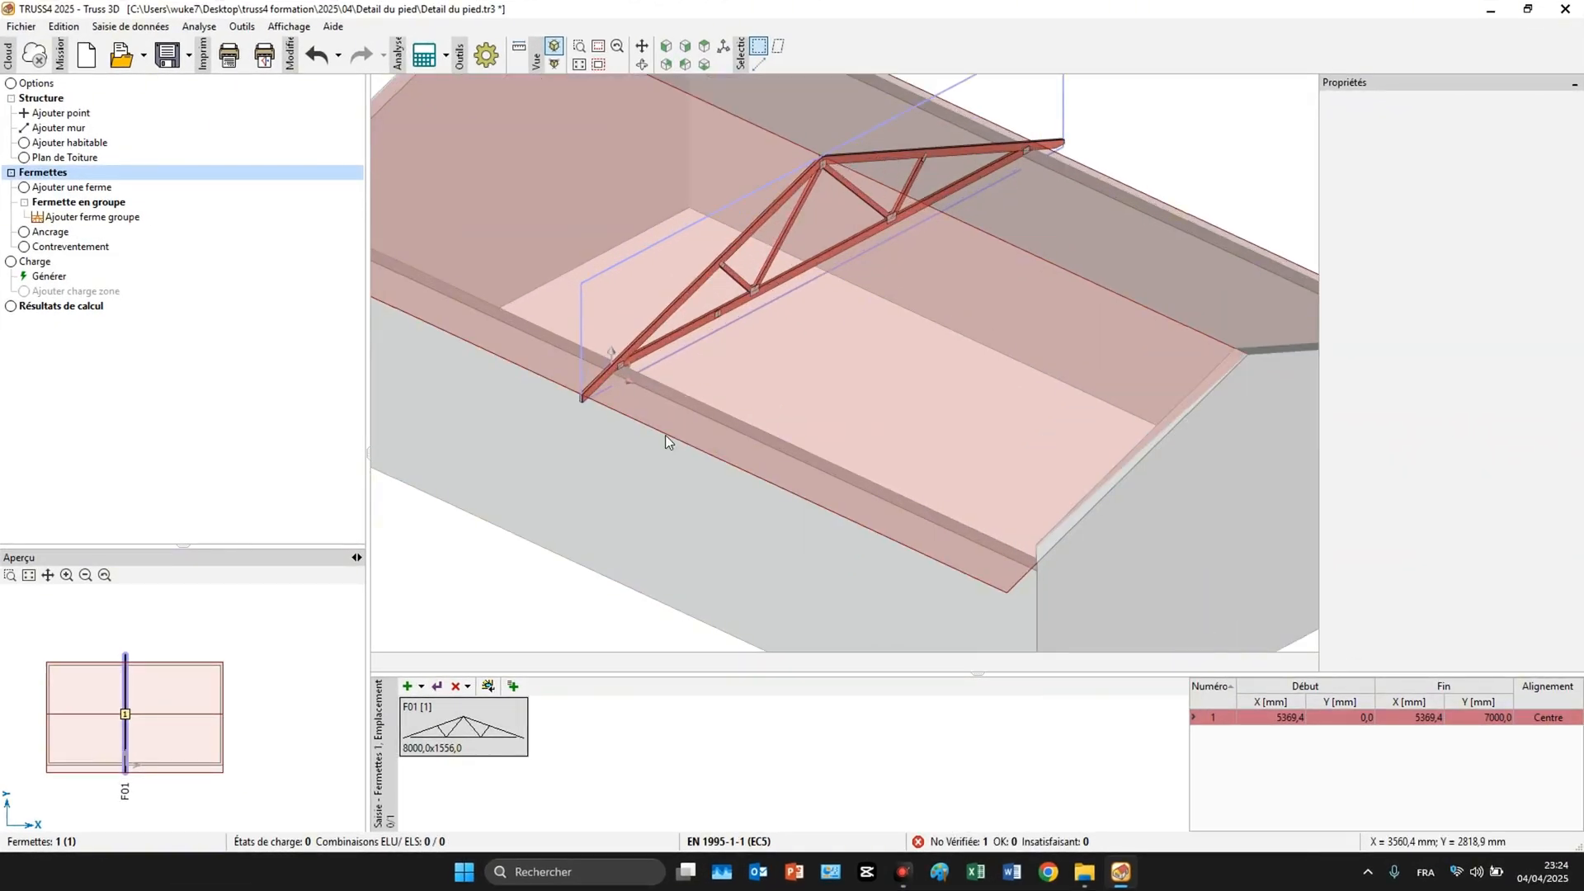
double_click(594, 446)
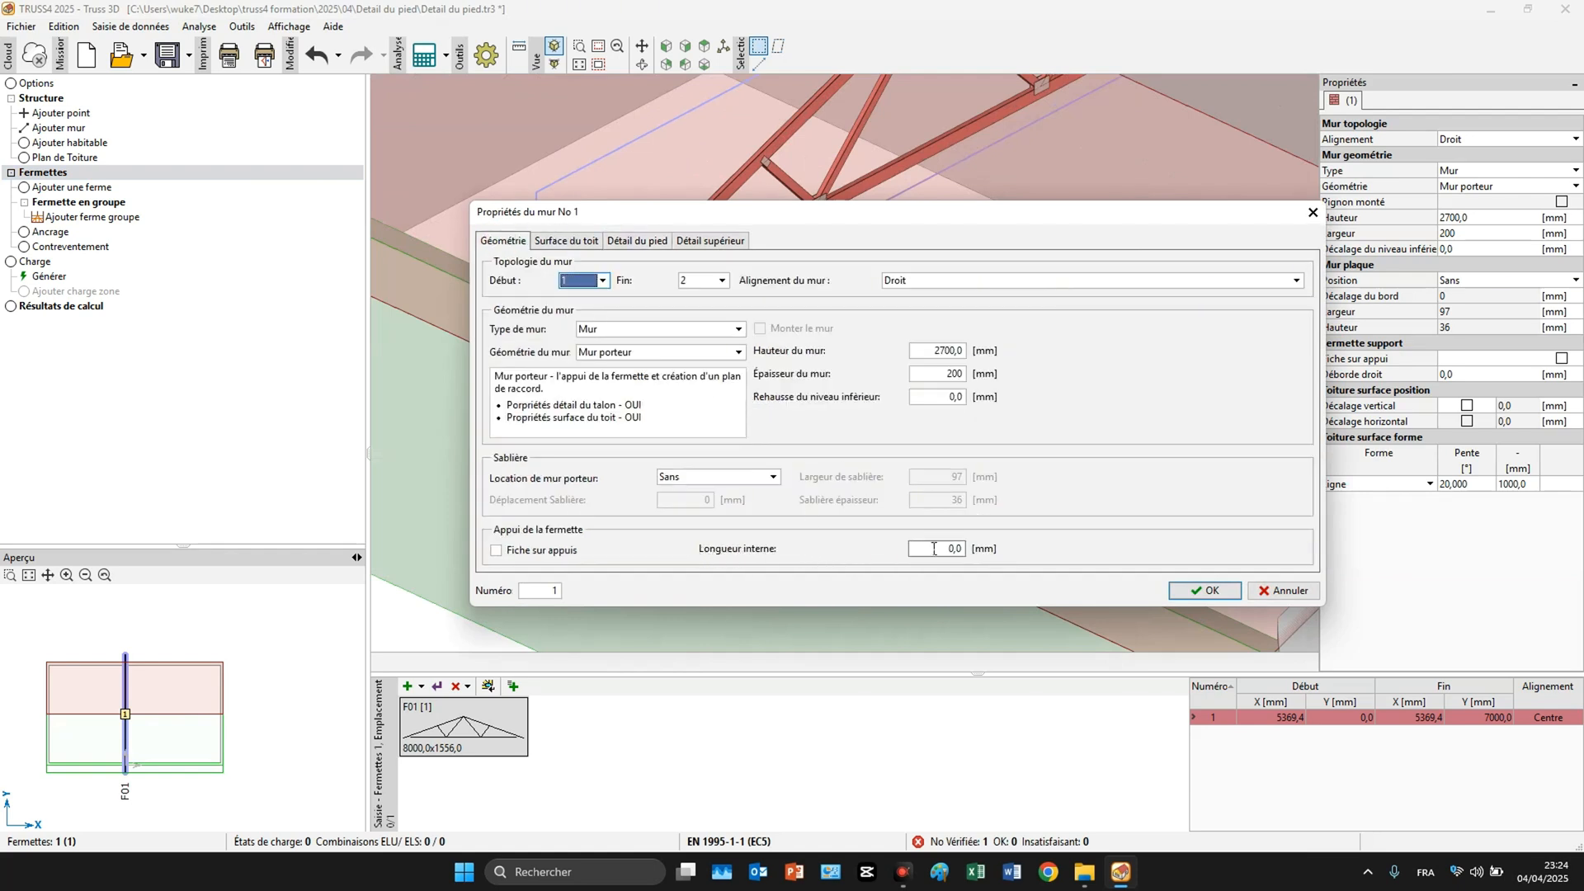
click(934, 549)
click(628, 242)
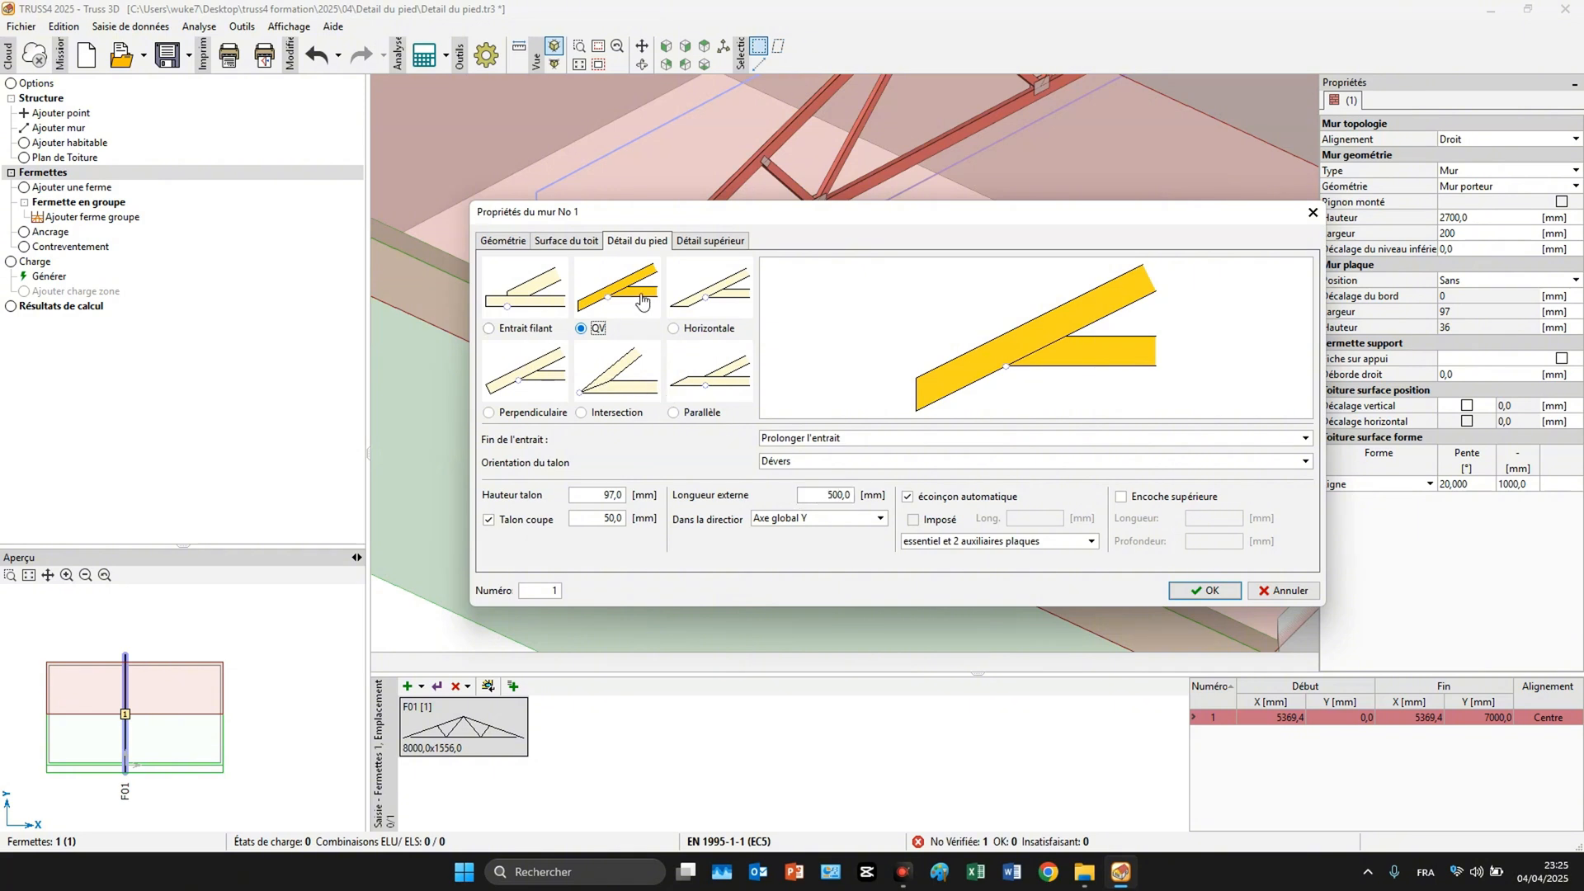
drag(601, 496, 635, 497)
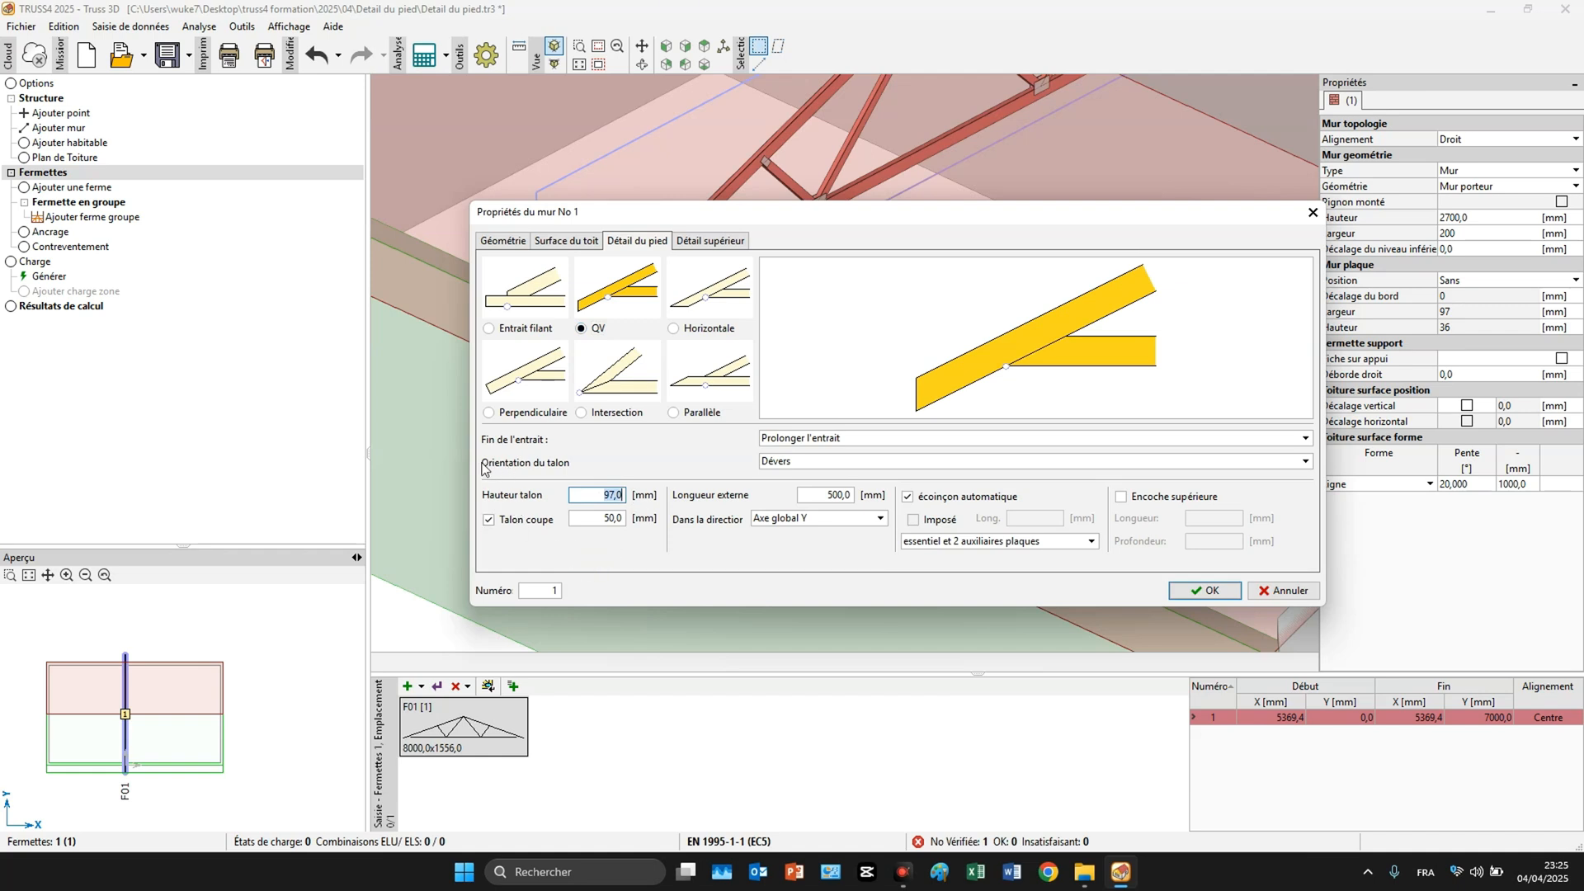
click(794, 463)
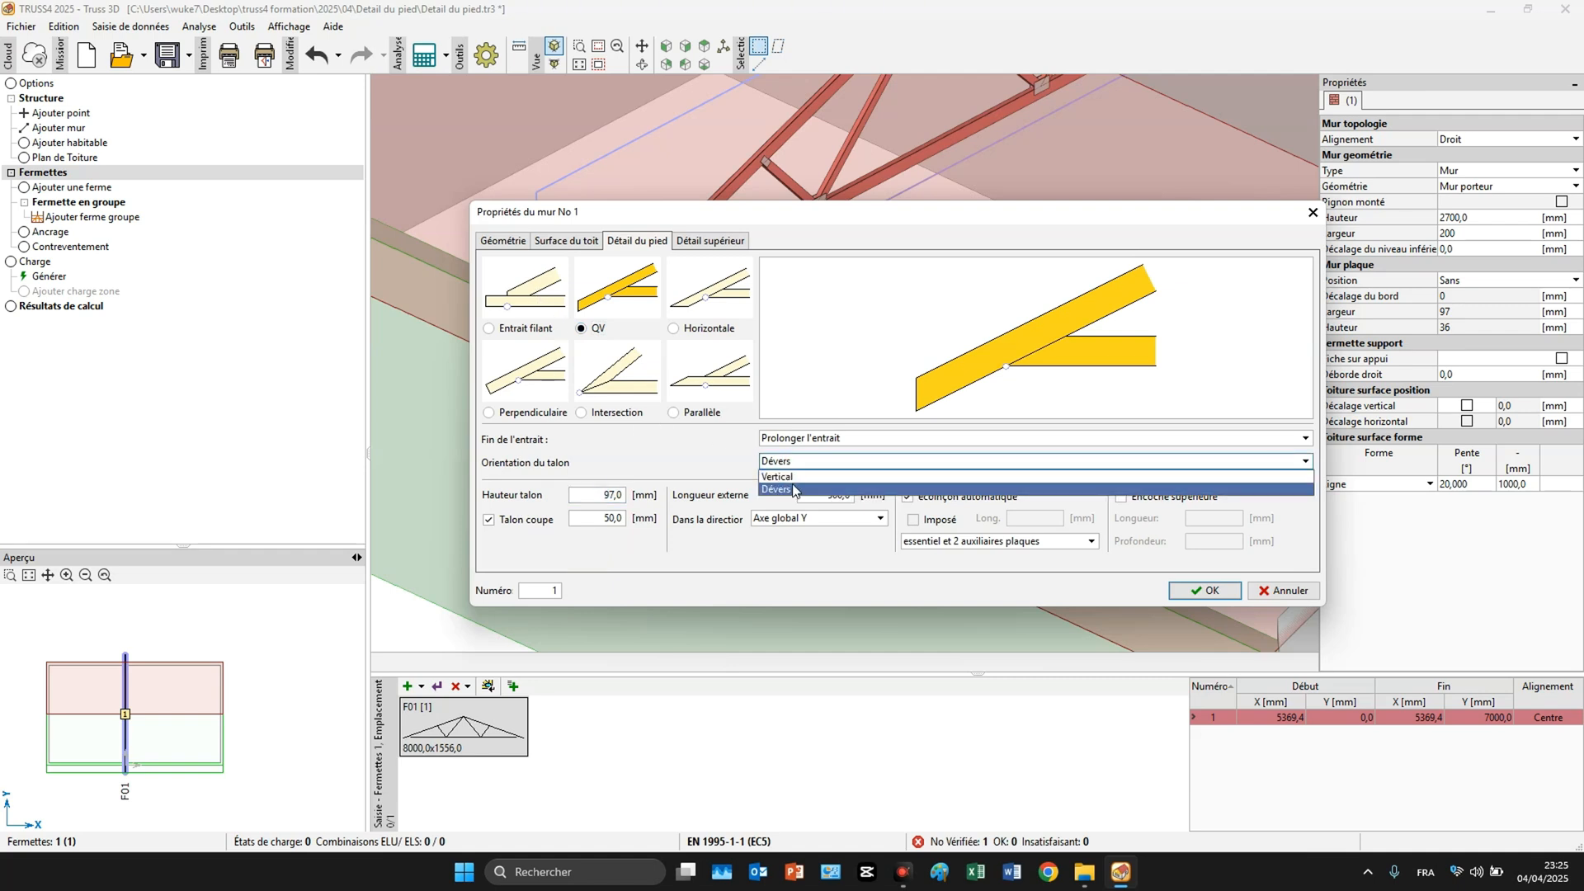
click(612, 291)
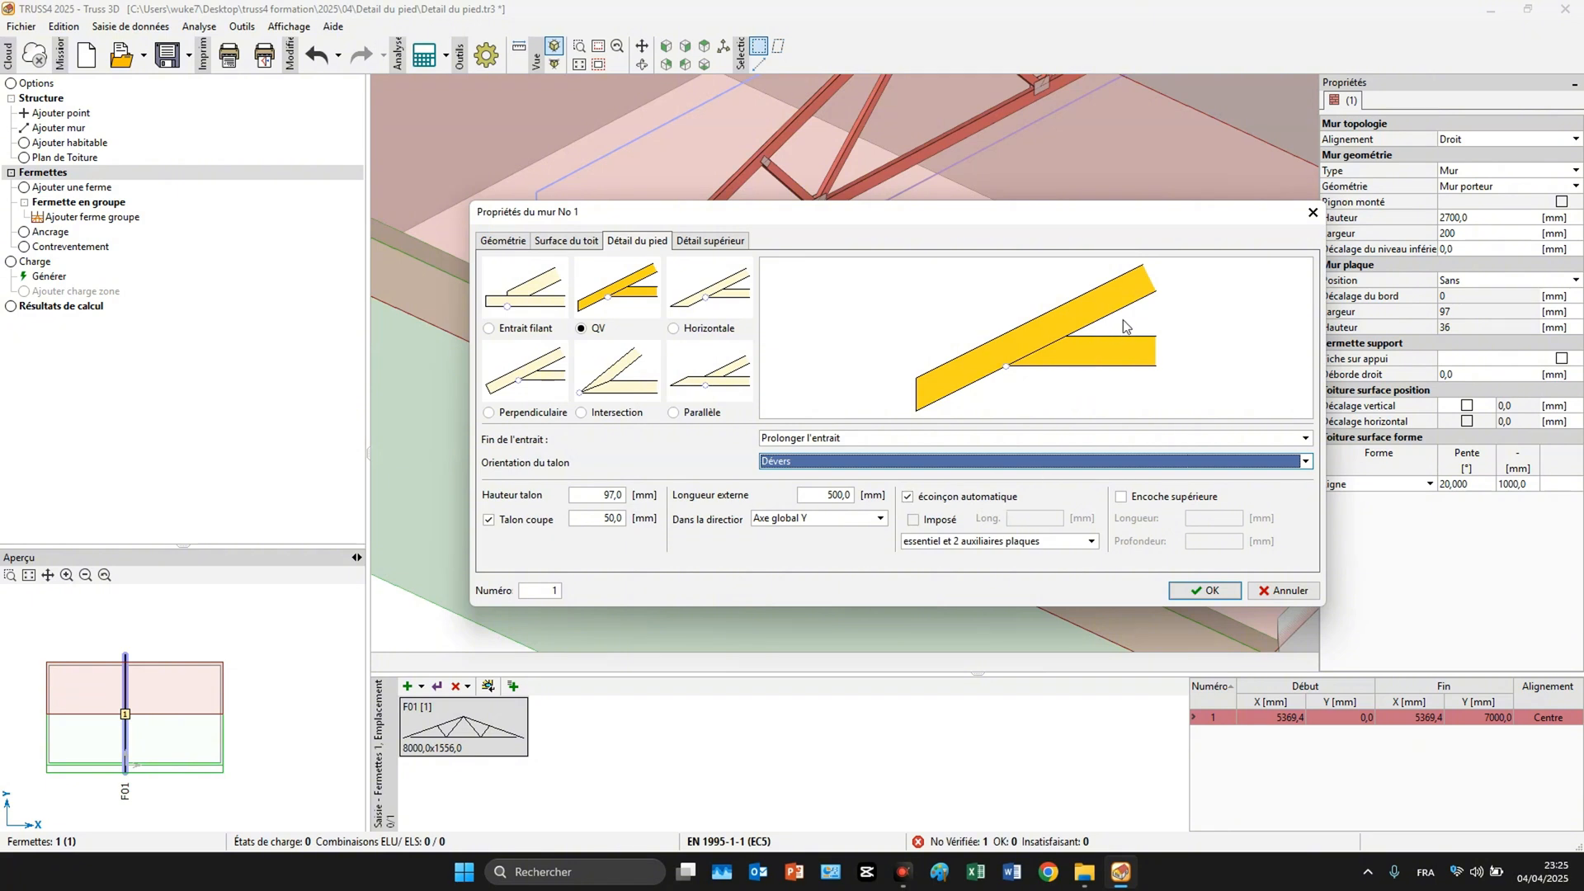
Set wall 1's foot detail plates to une plaque and its foot detail type to Entrait filant.
click(1015, 541)
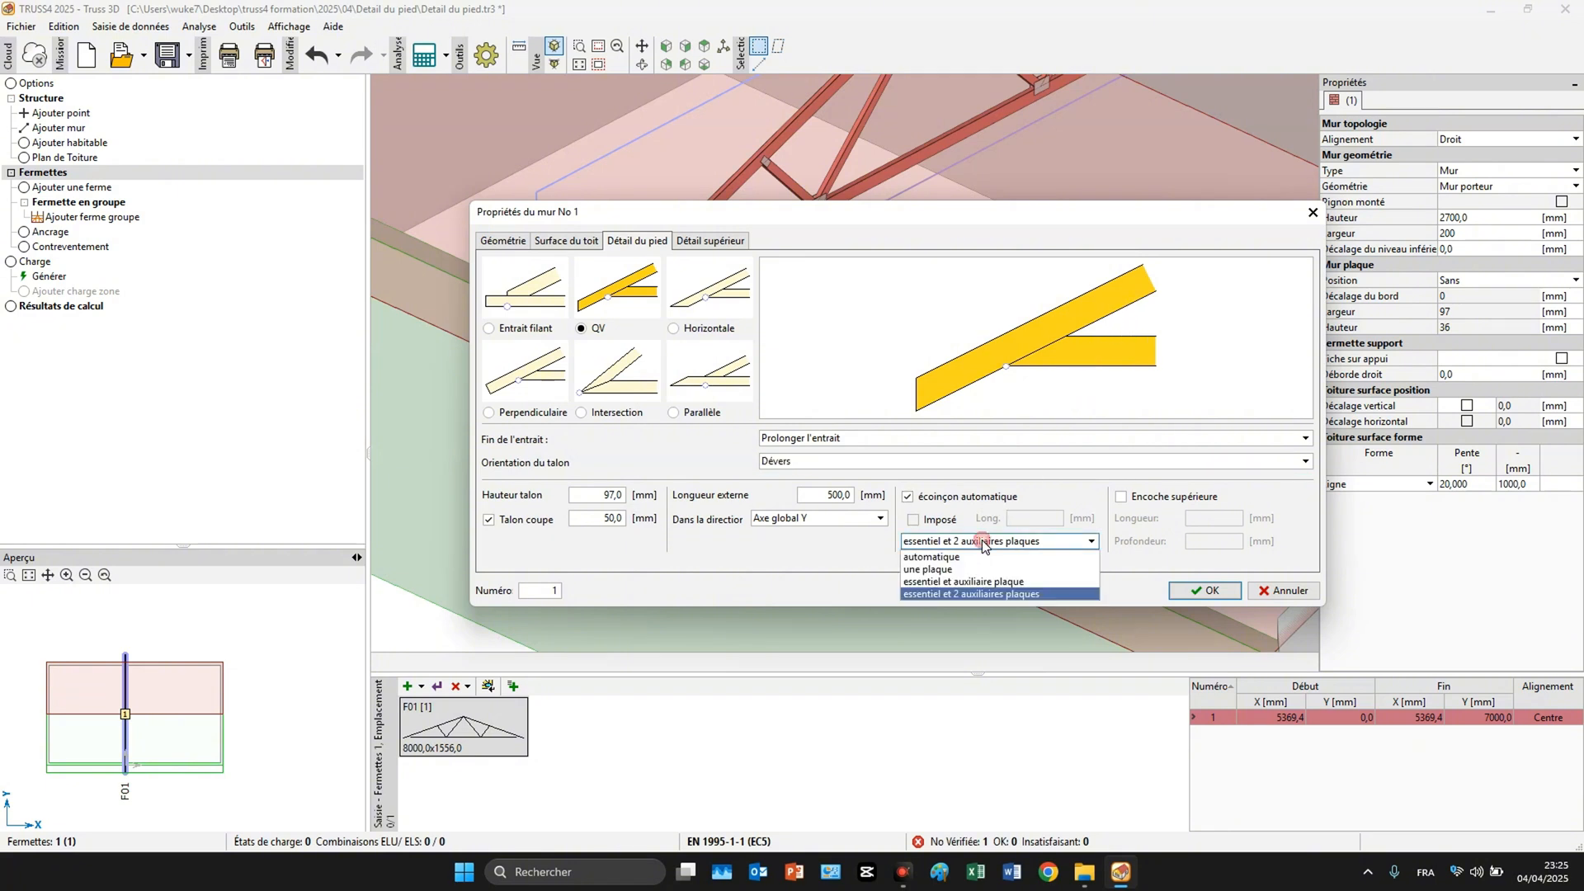
click(953, 575)
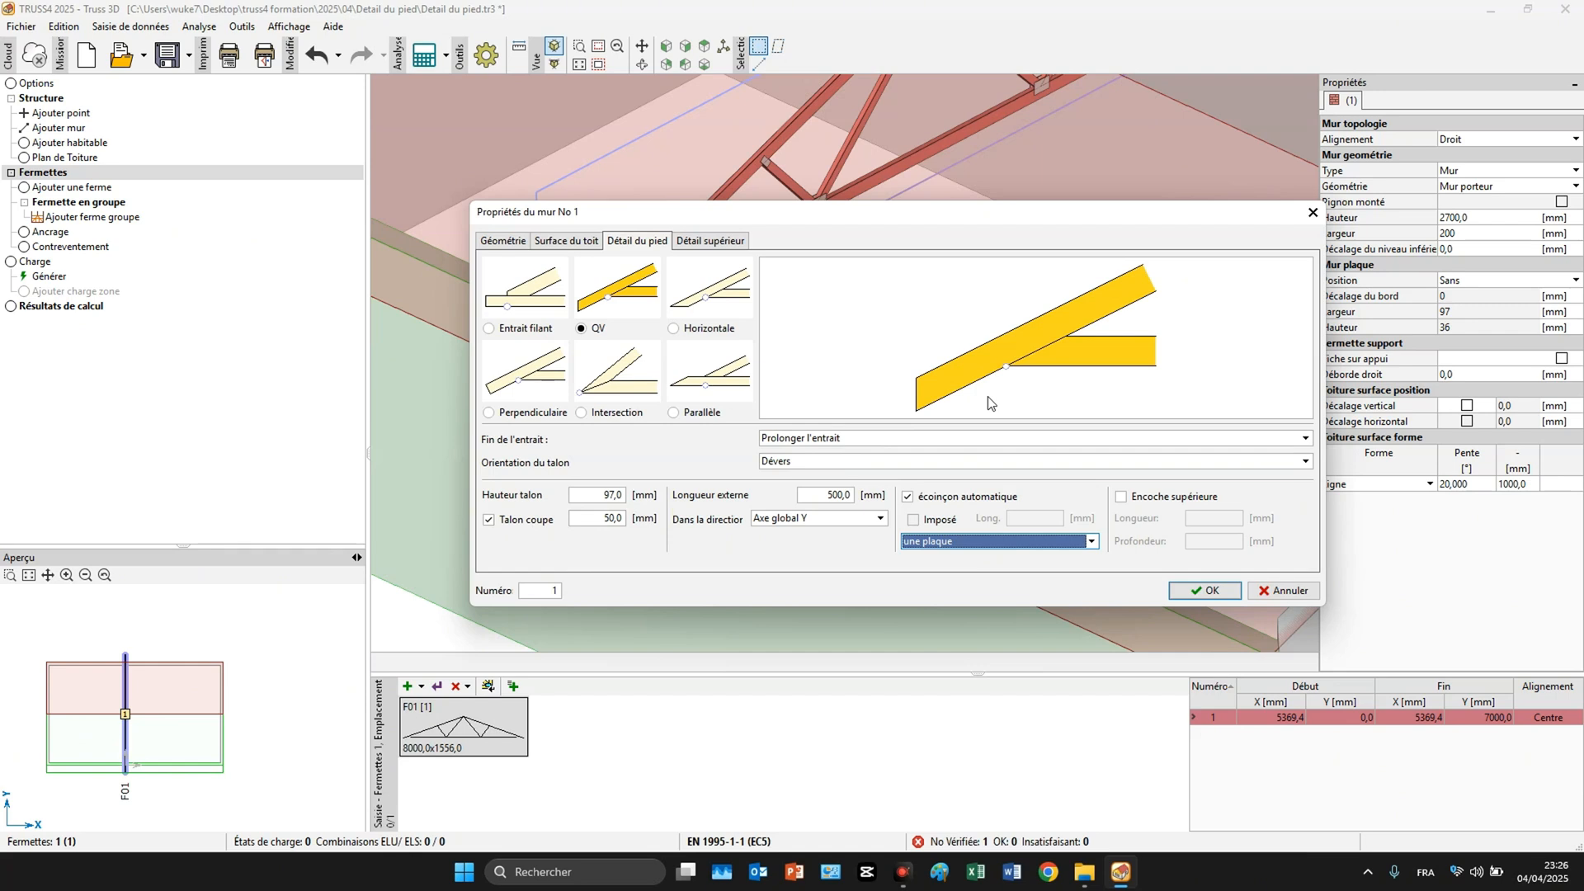
click(528, 305)
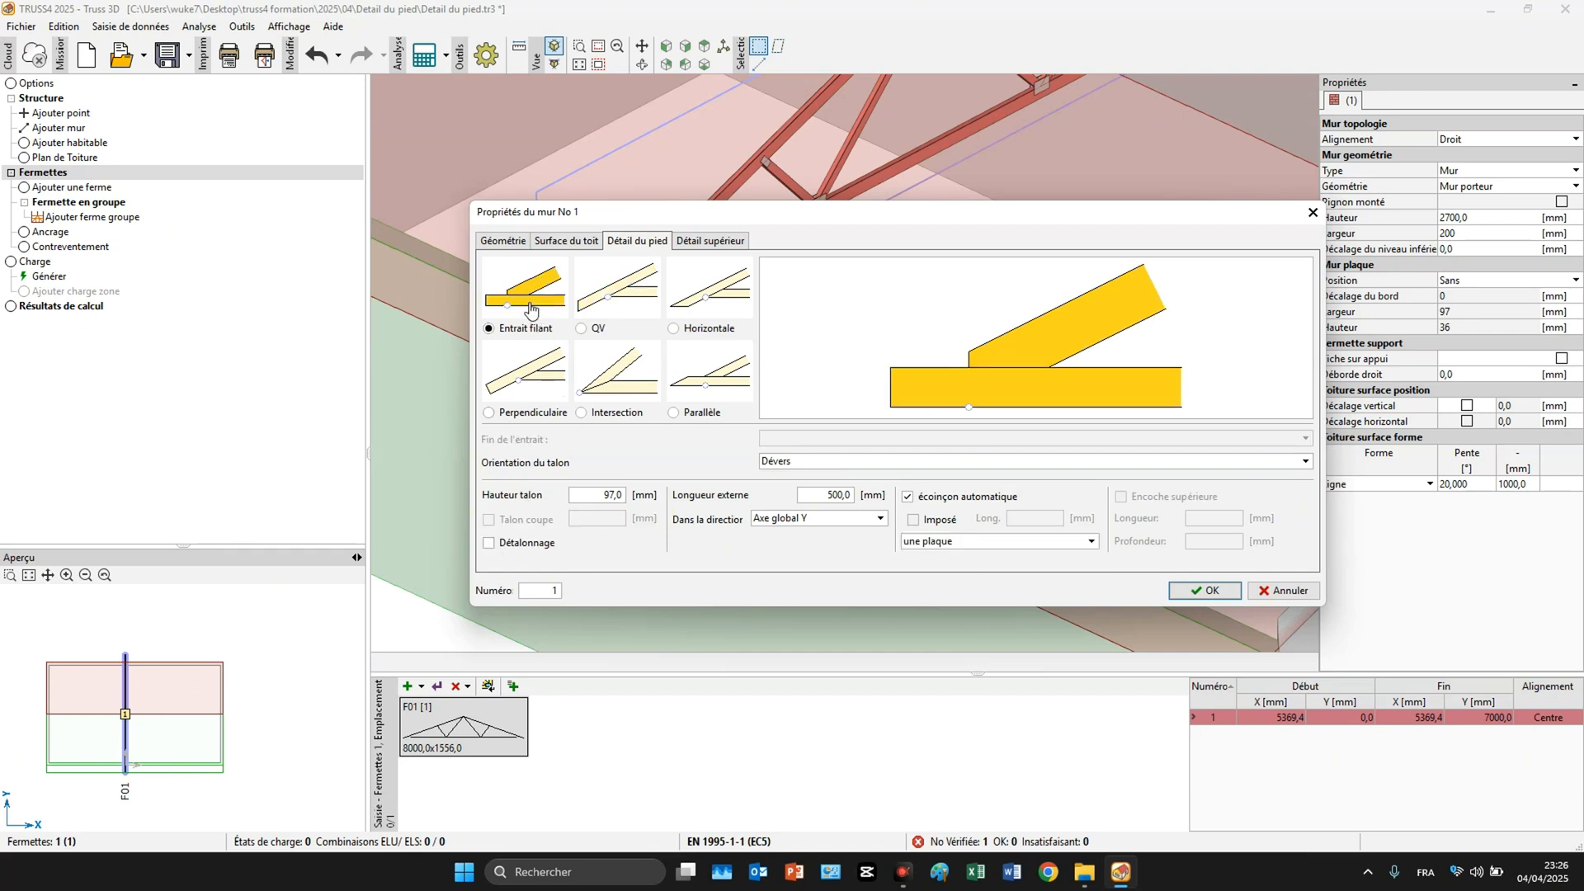